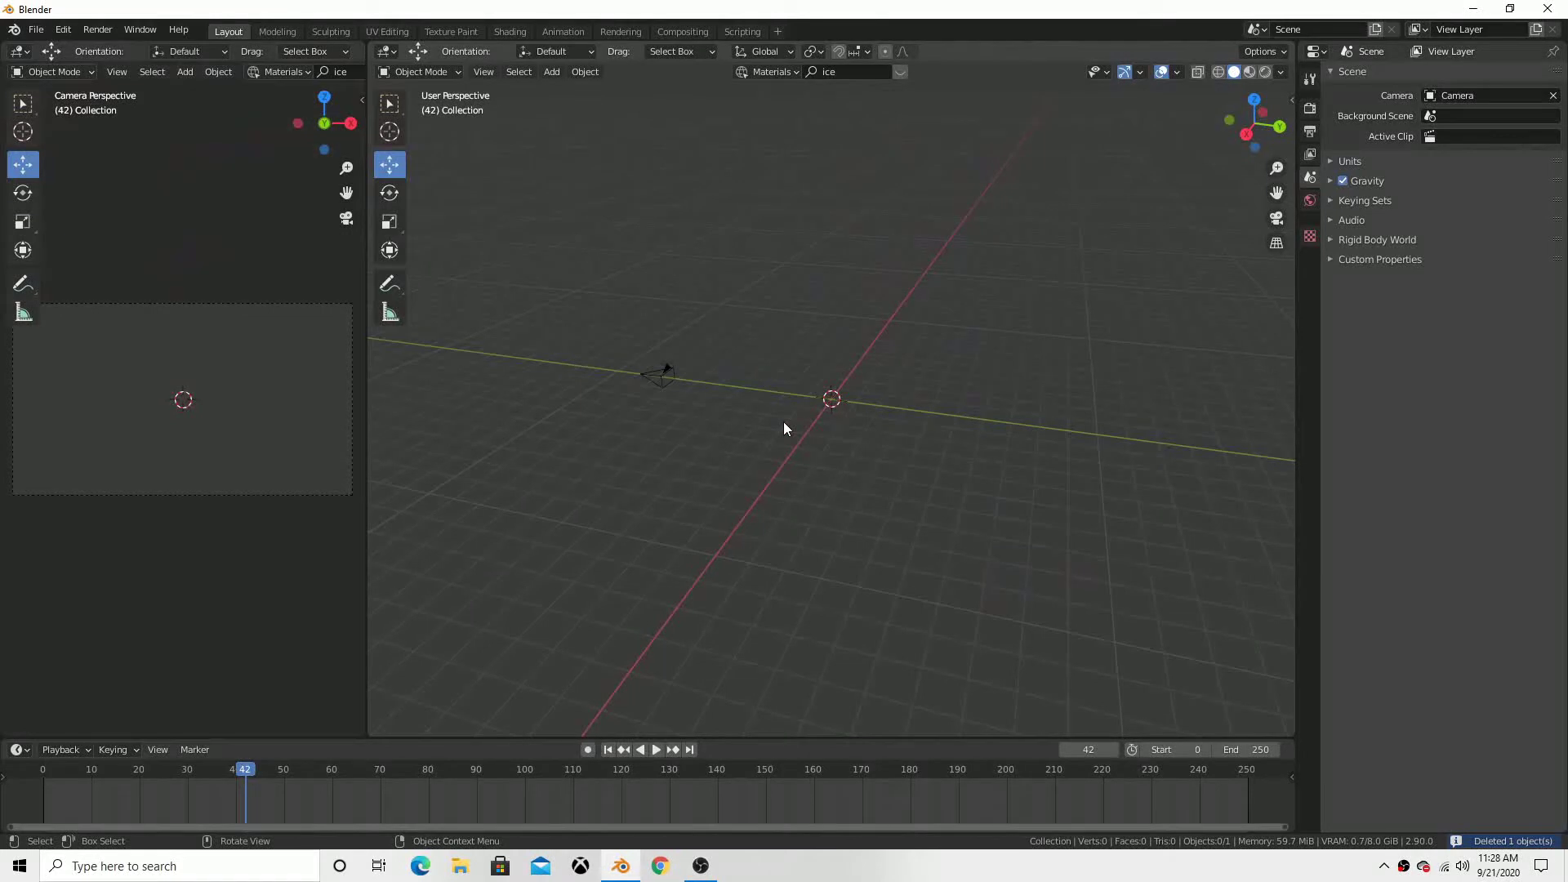
- Add a plane, scale it up and raise it about 7.9 m along Z
key("shift+a")
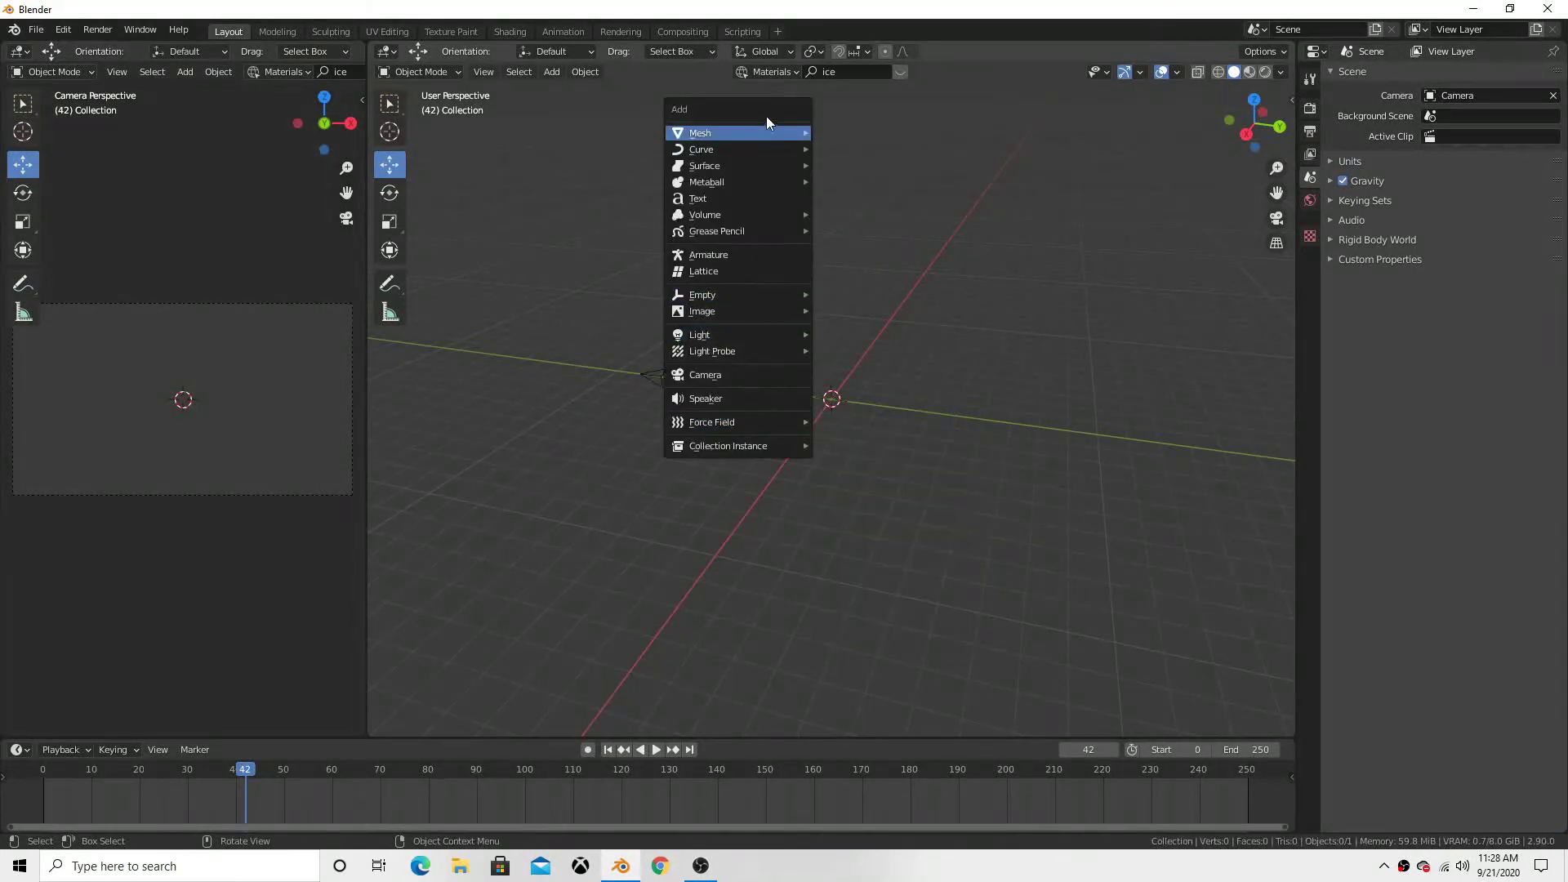
left_click(869, 135)
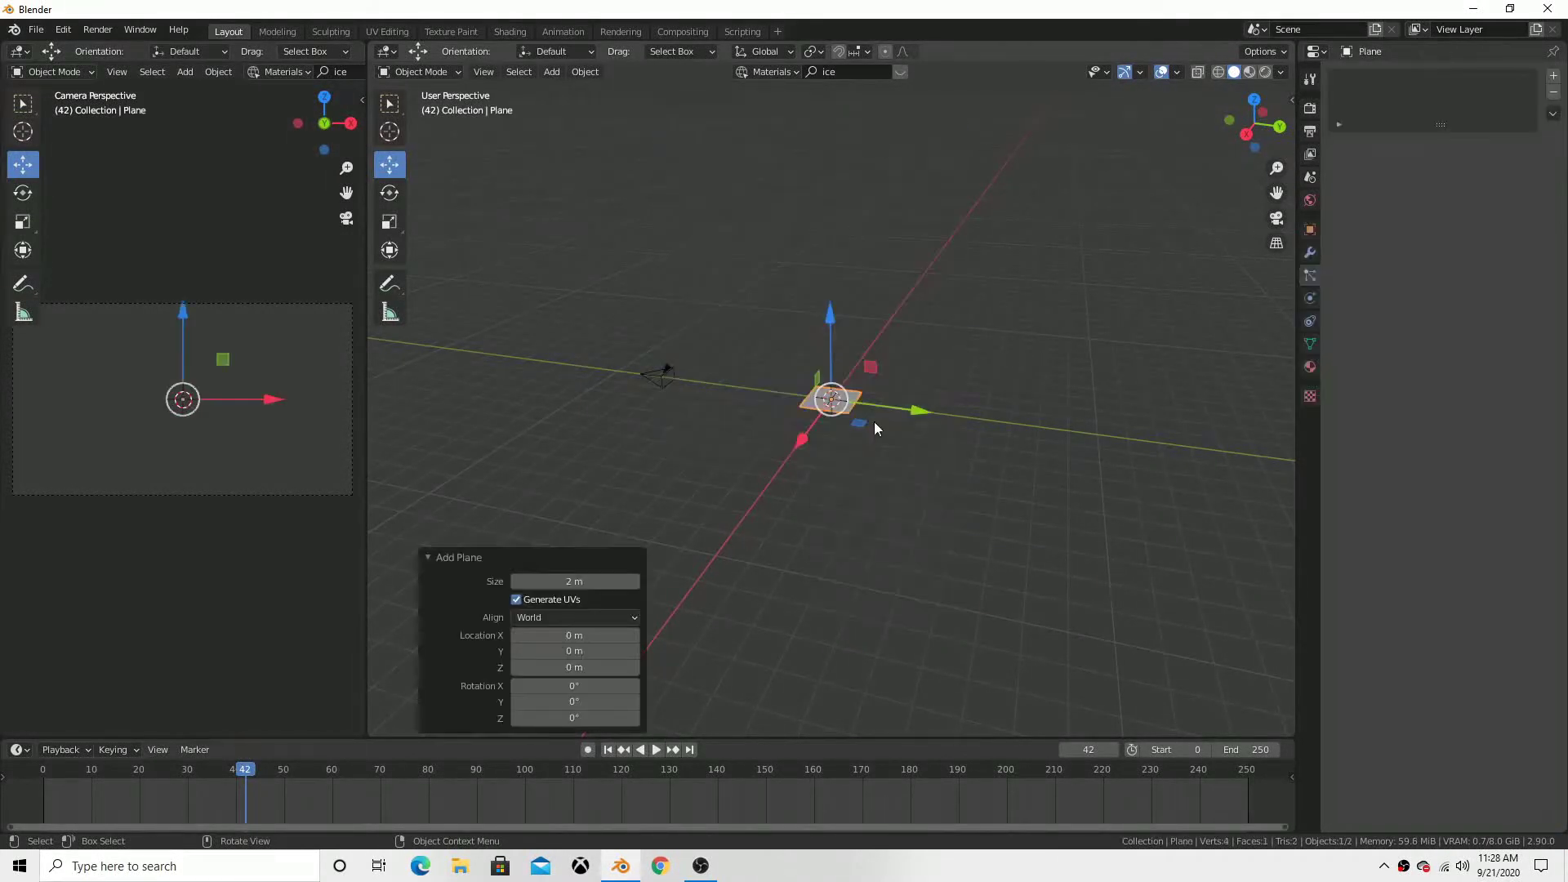
key("s")
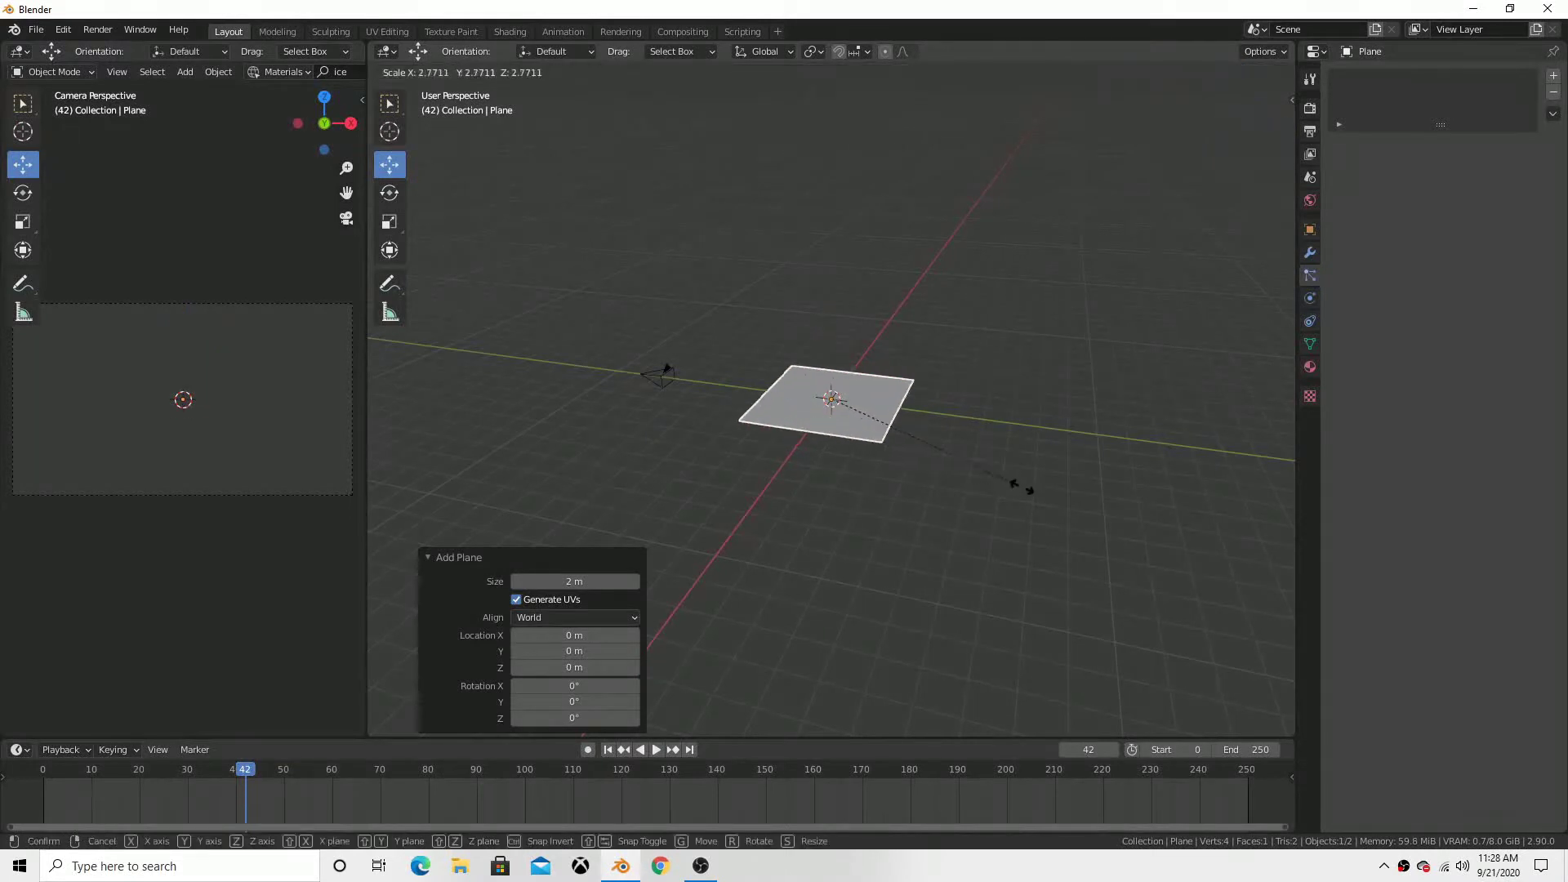
left_click(896, 368)
left_click_drag(832, 312, 876, 103)
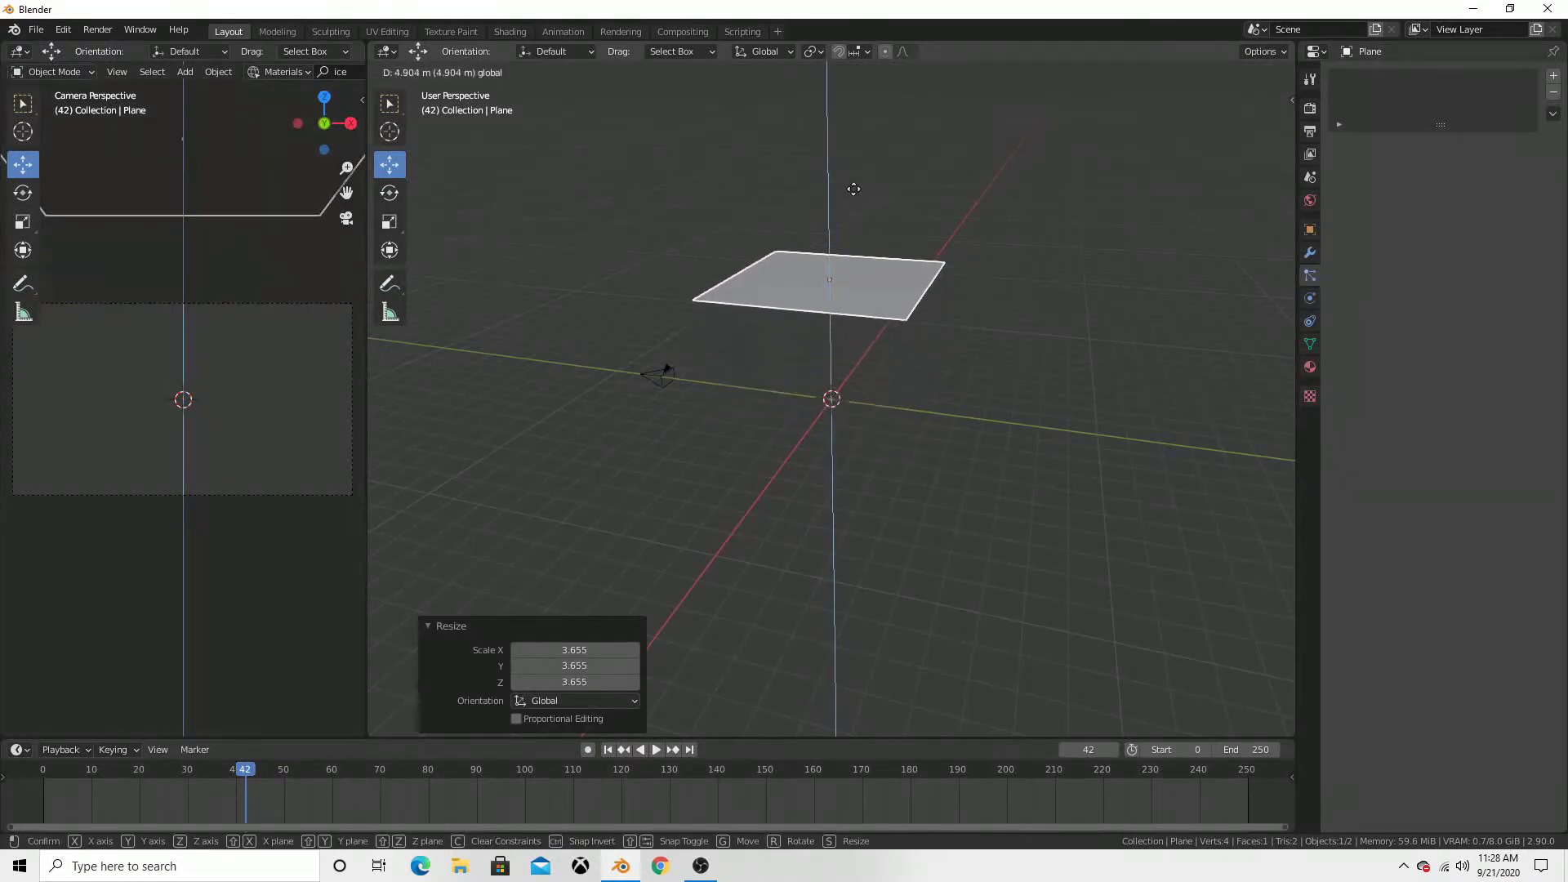
left_click(876, 103)
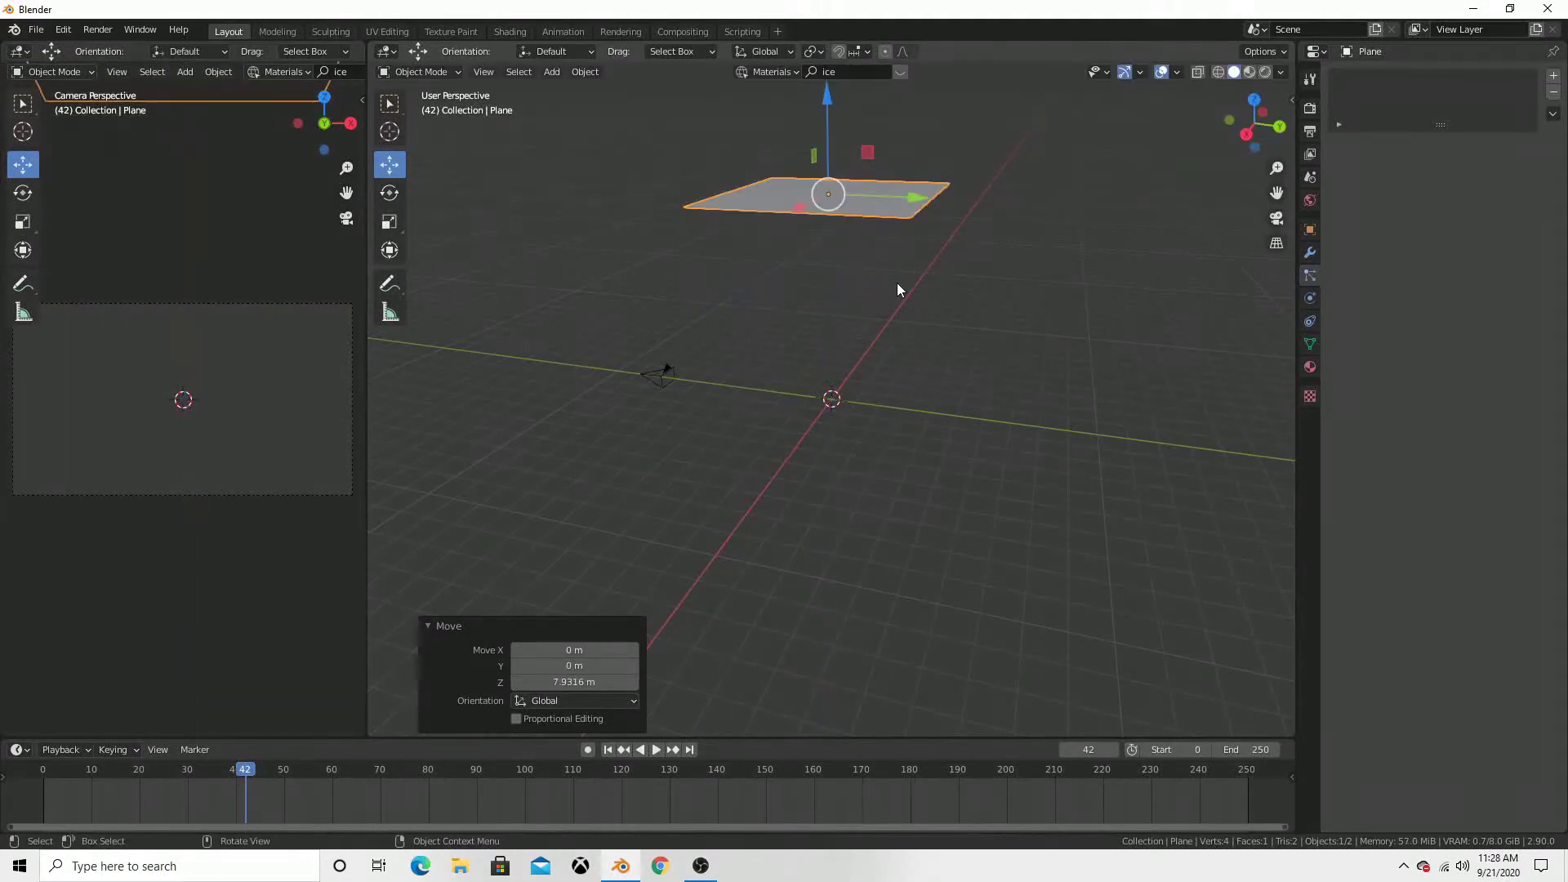
scroll(897, 283, "down", 2)
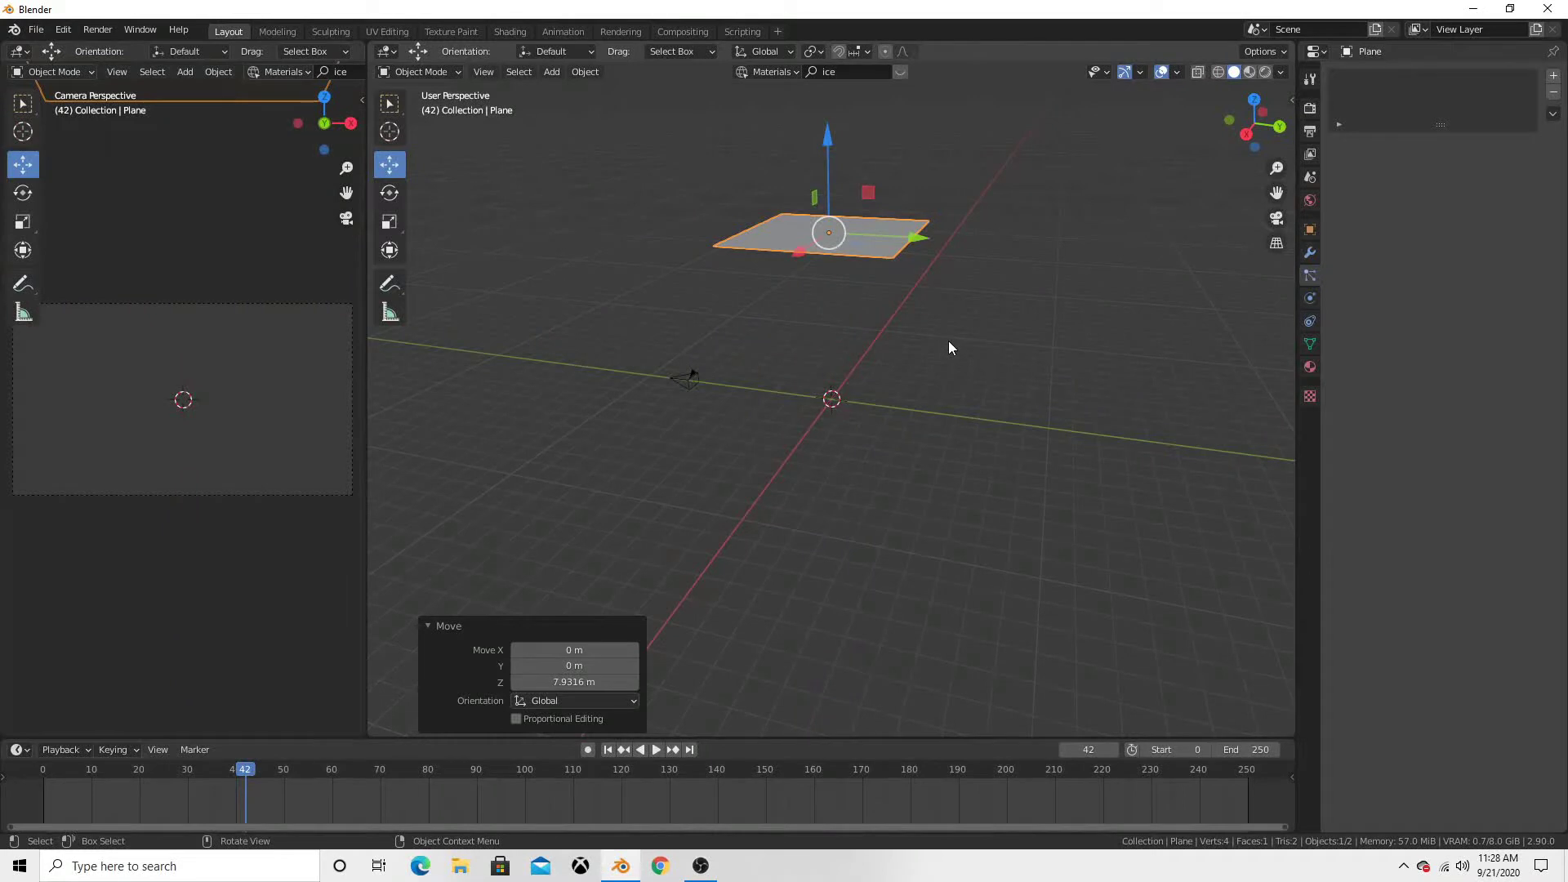
- Stretch the plane into a 1.868 by 0.782 rectangle along X and Y
key("s")
key("y")
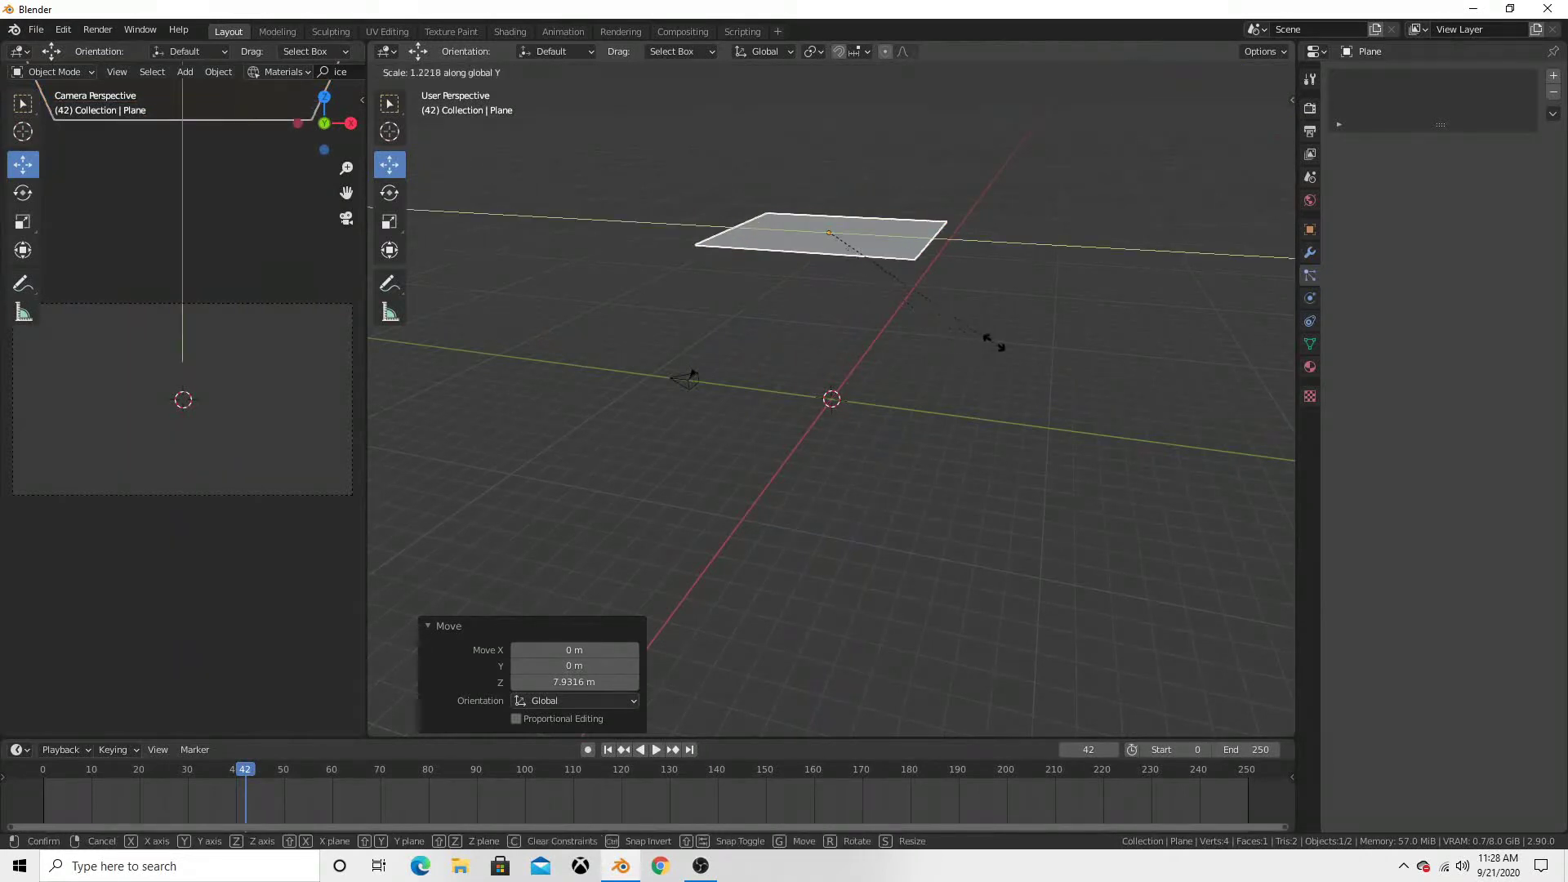
key("Escape")
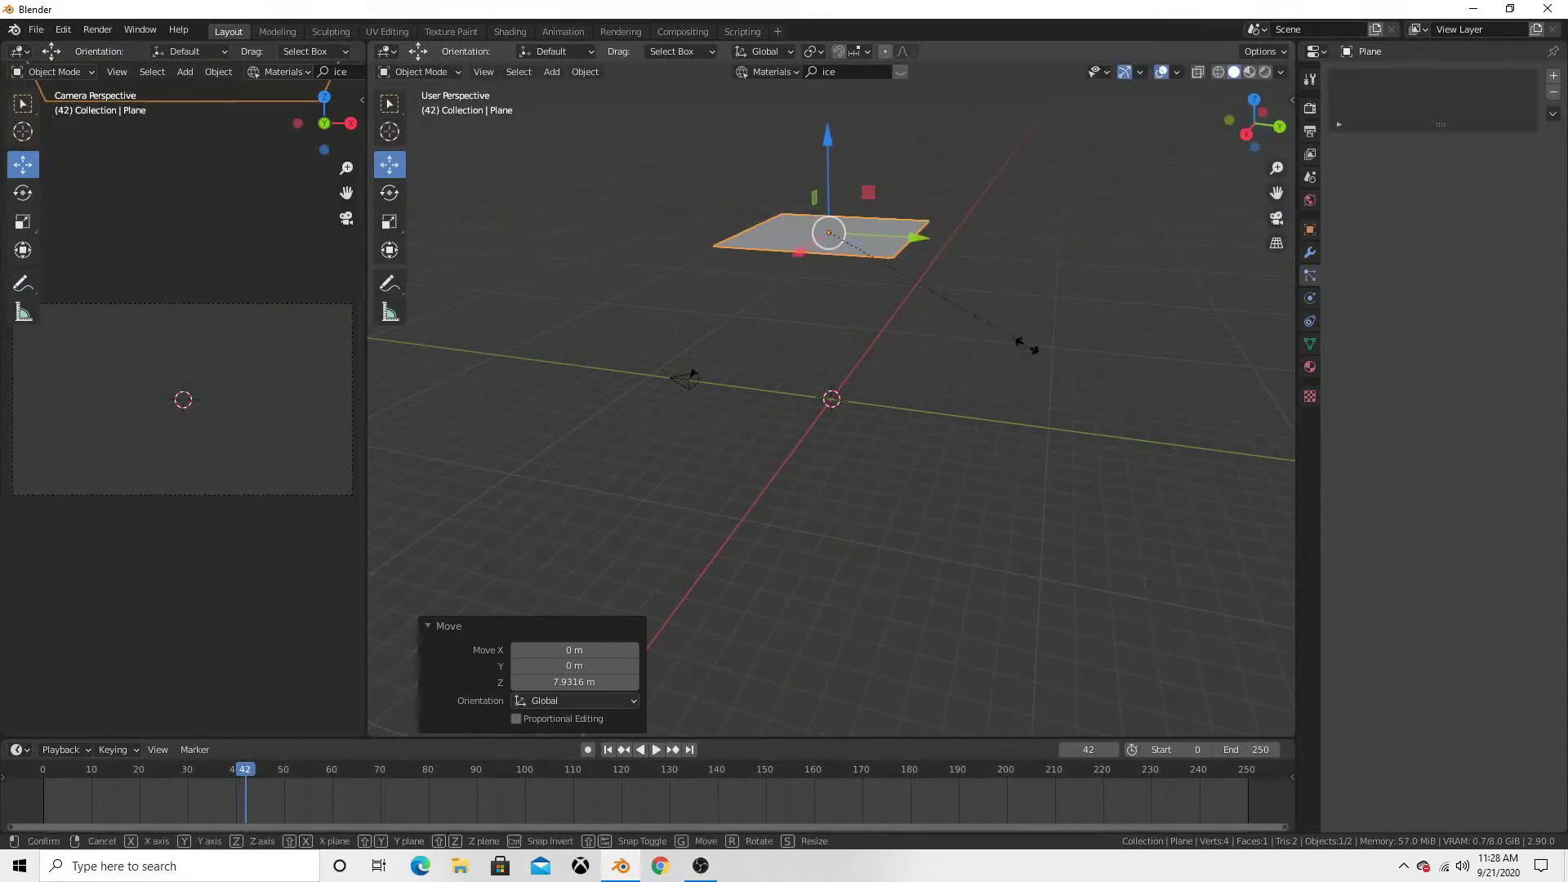
key("s")
key("x")
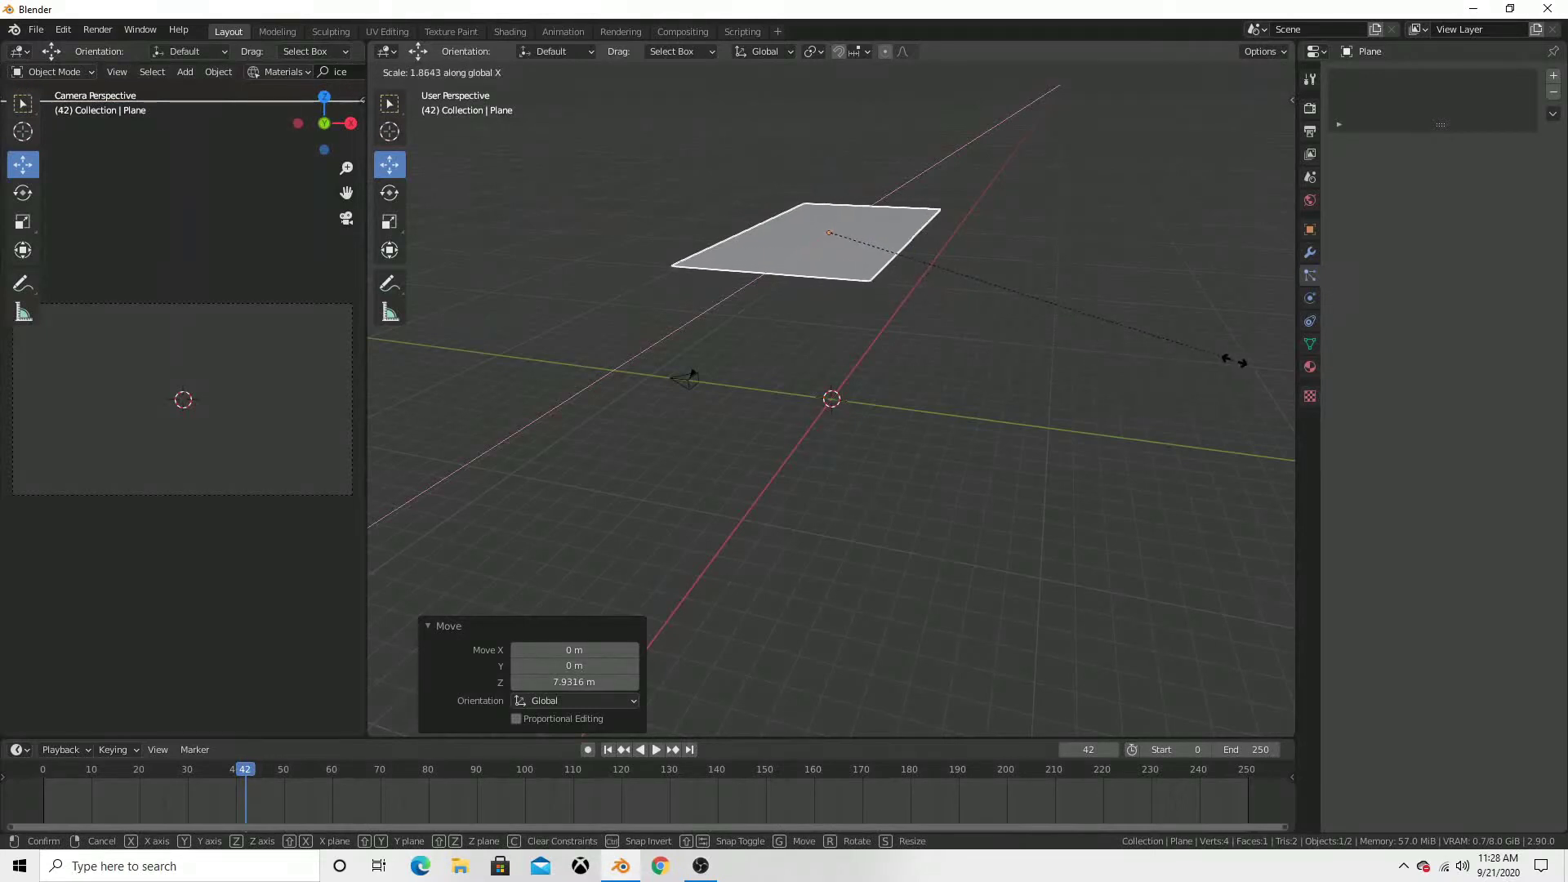
left_click(1235, 360)
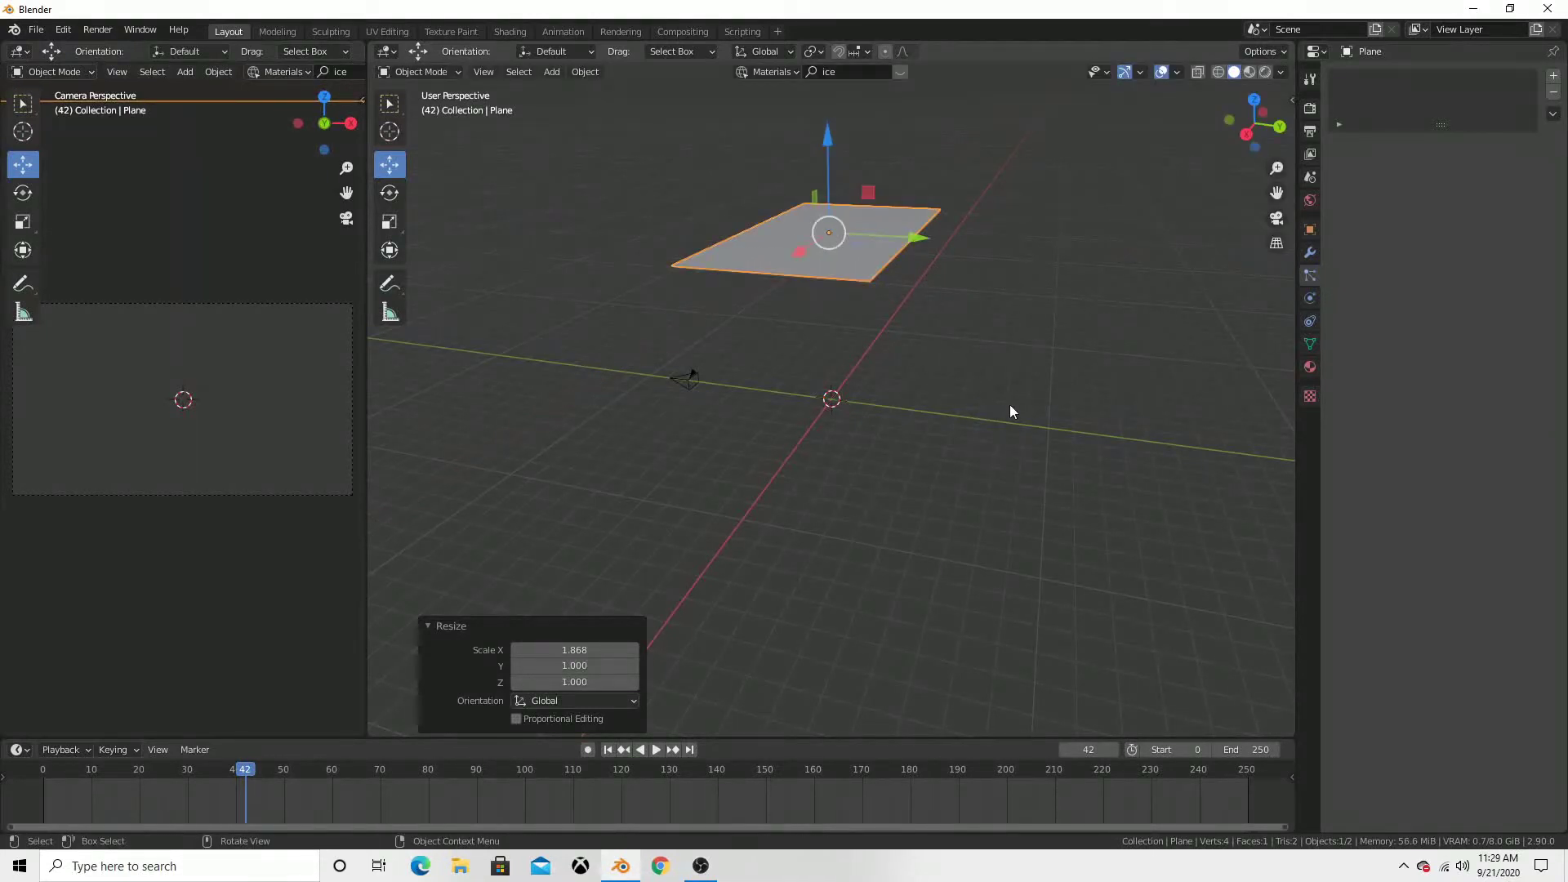
key("s")
key("y")
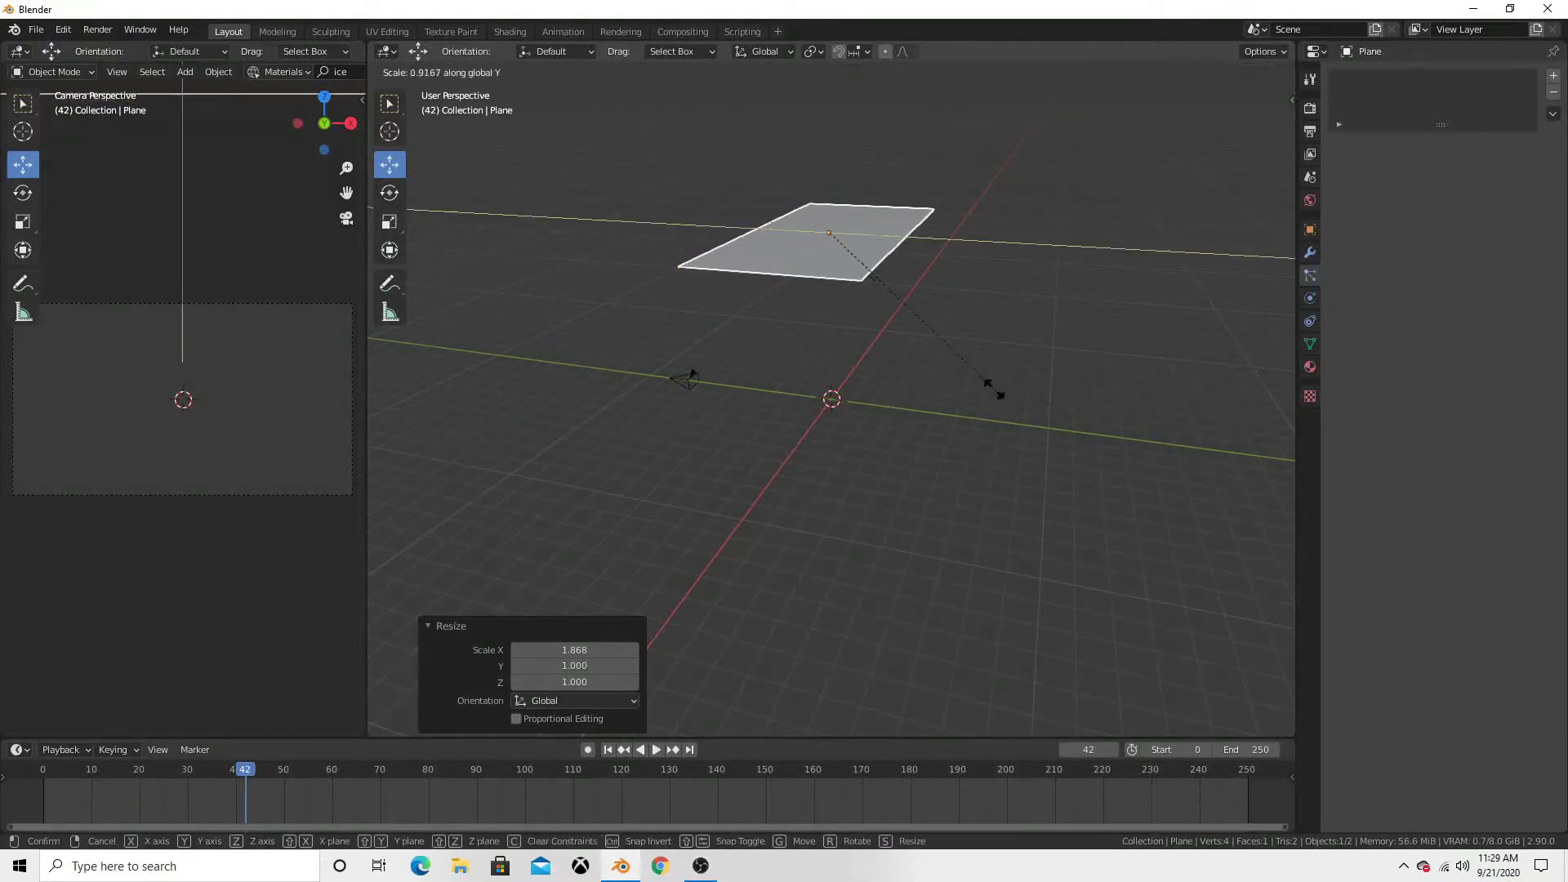
left_click(970, 371)
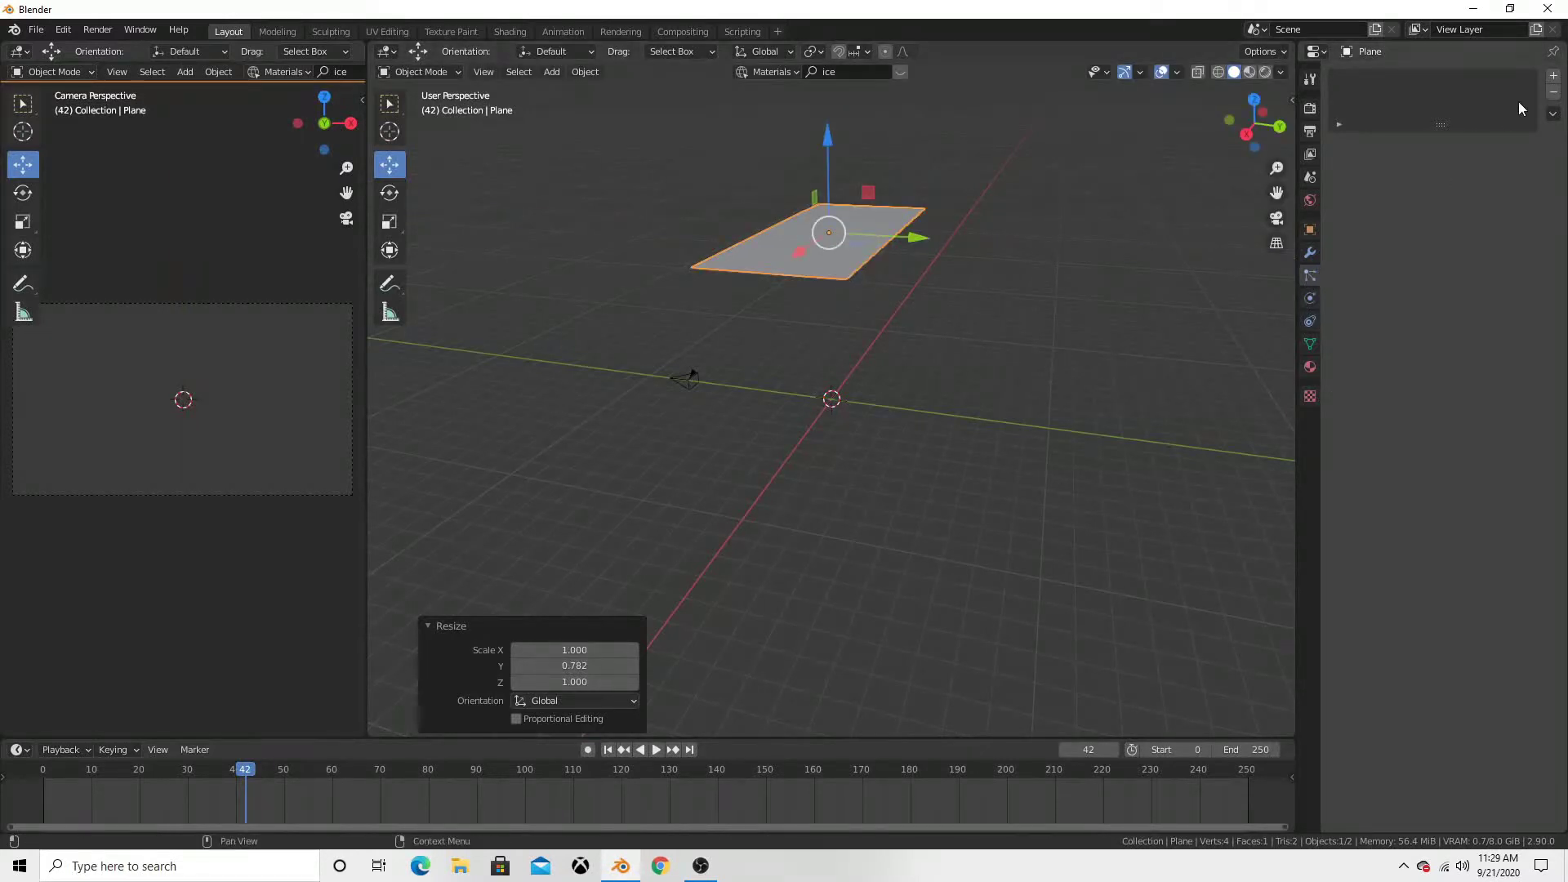
- Add a particle system with rotation enabled to the plane and preview the falling particles
left_click(1555, 78)
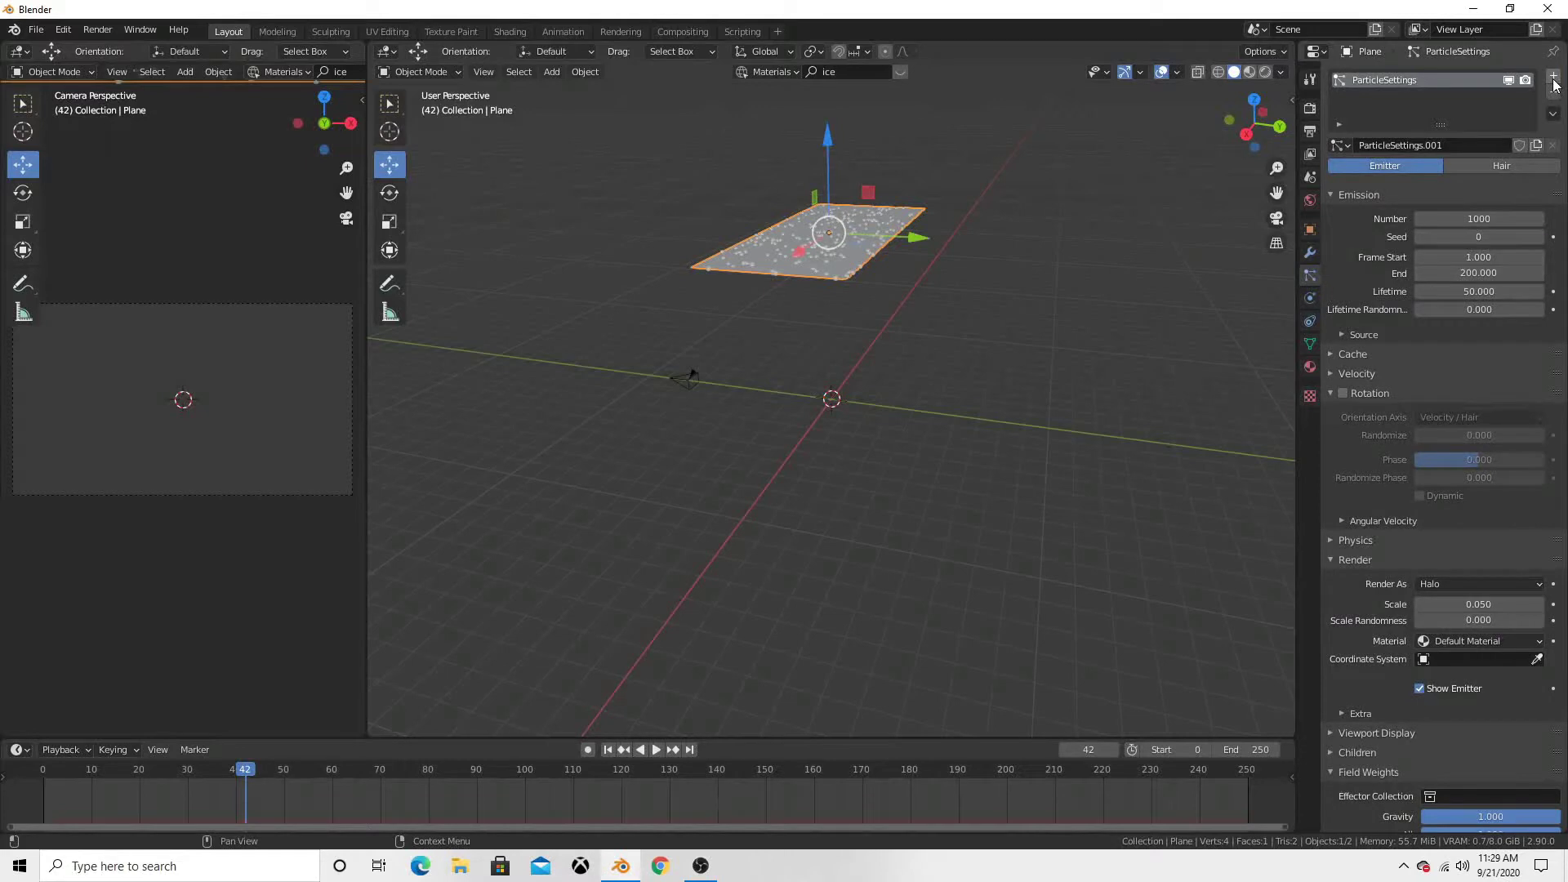
left_click(1343, 393)
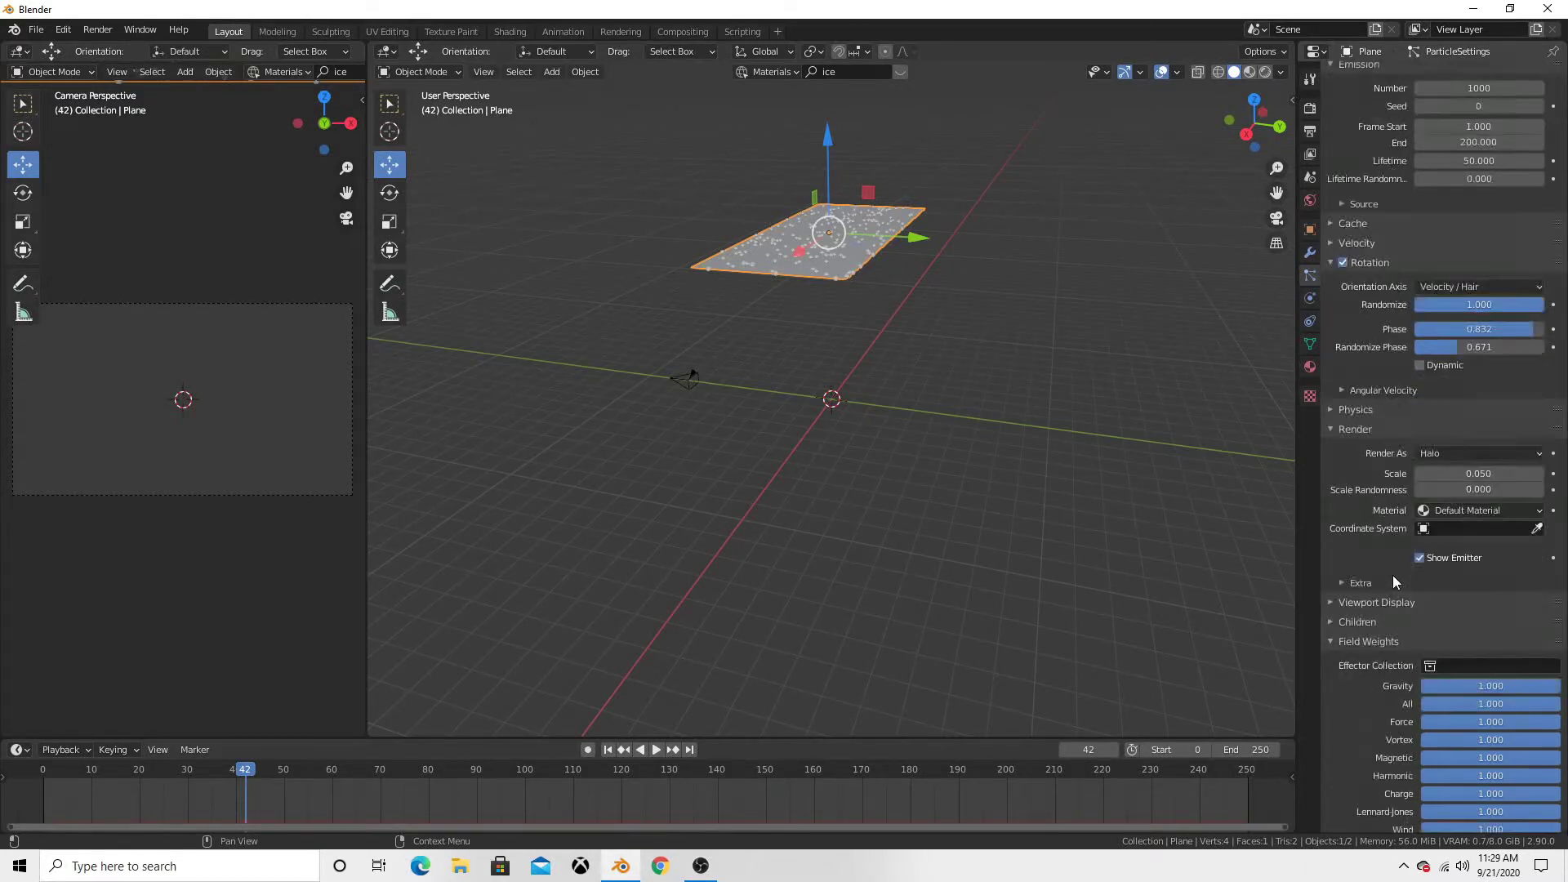
scroll(1405, 605, "down", 5)
scroll(1421, 572, "down", 5)
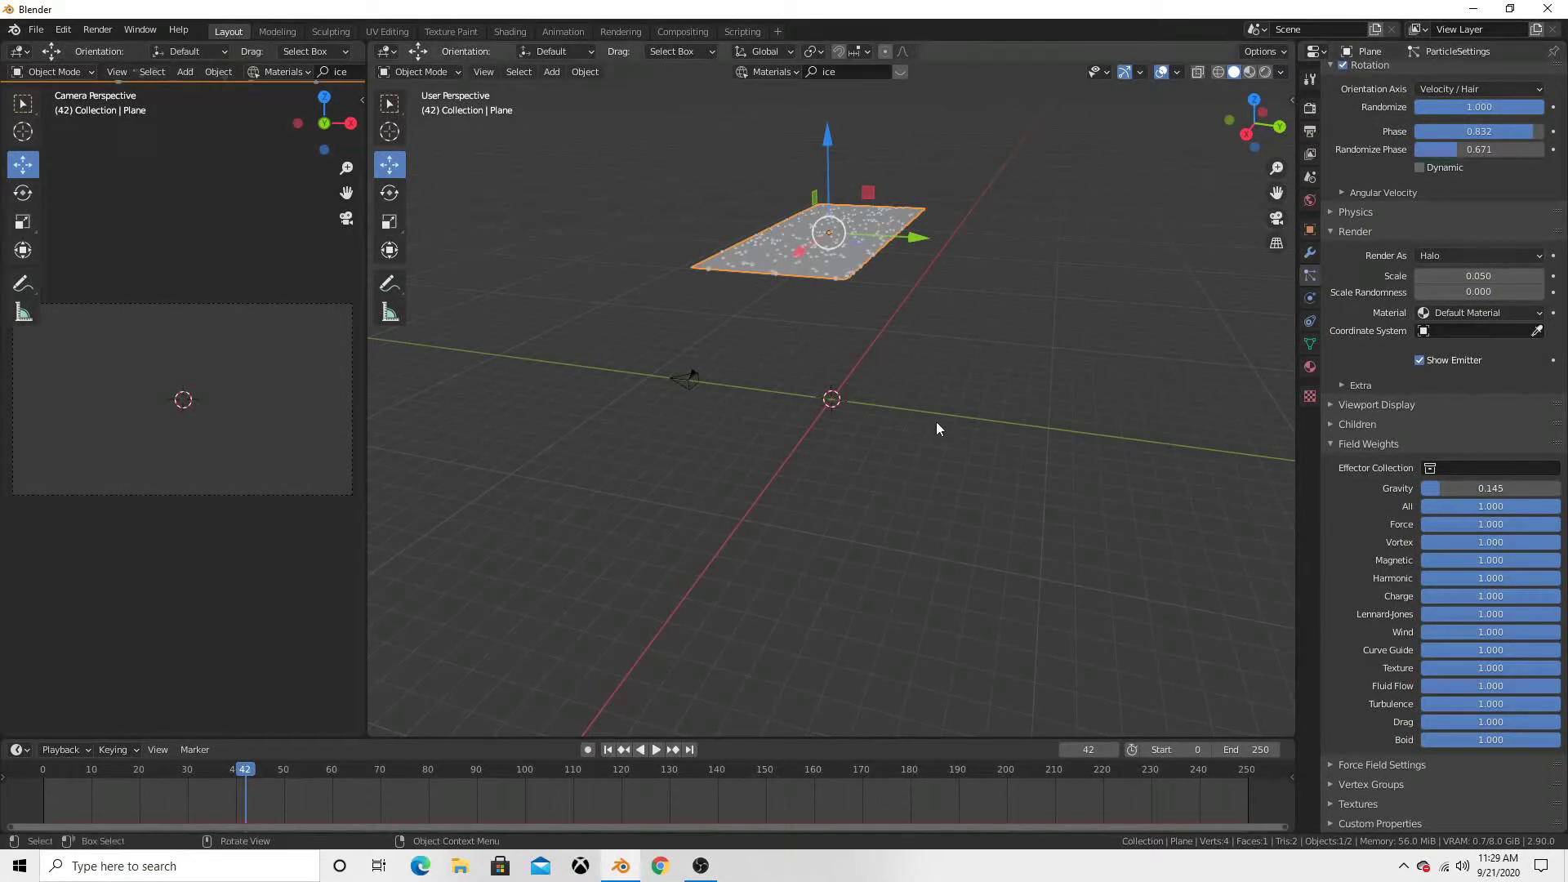
key("space")
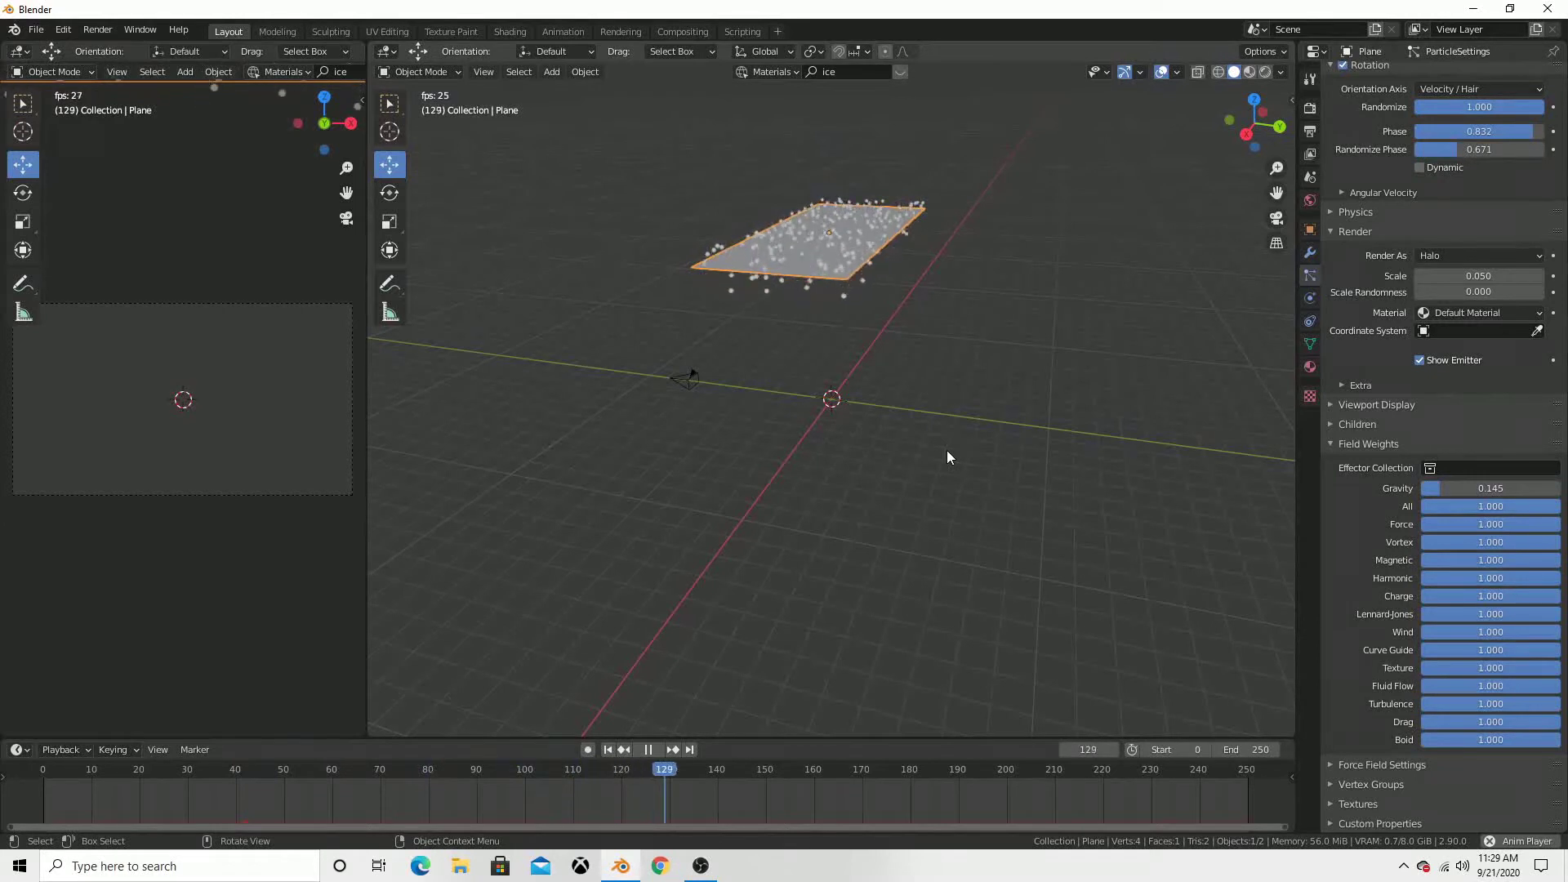
key("space")
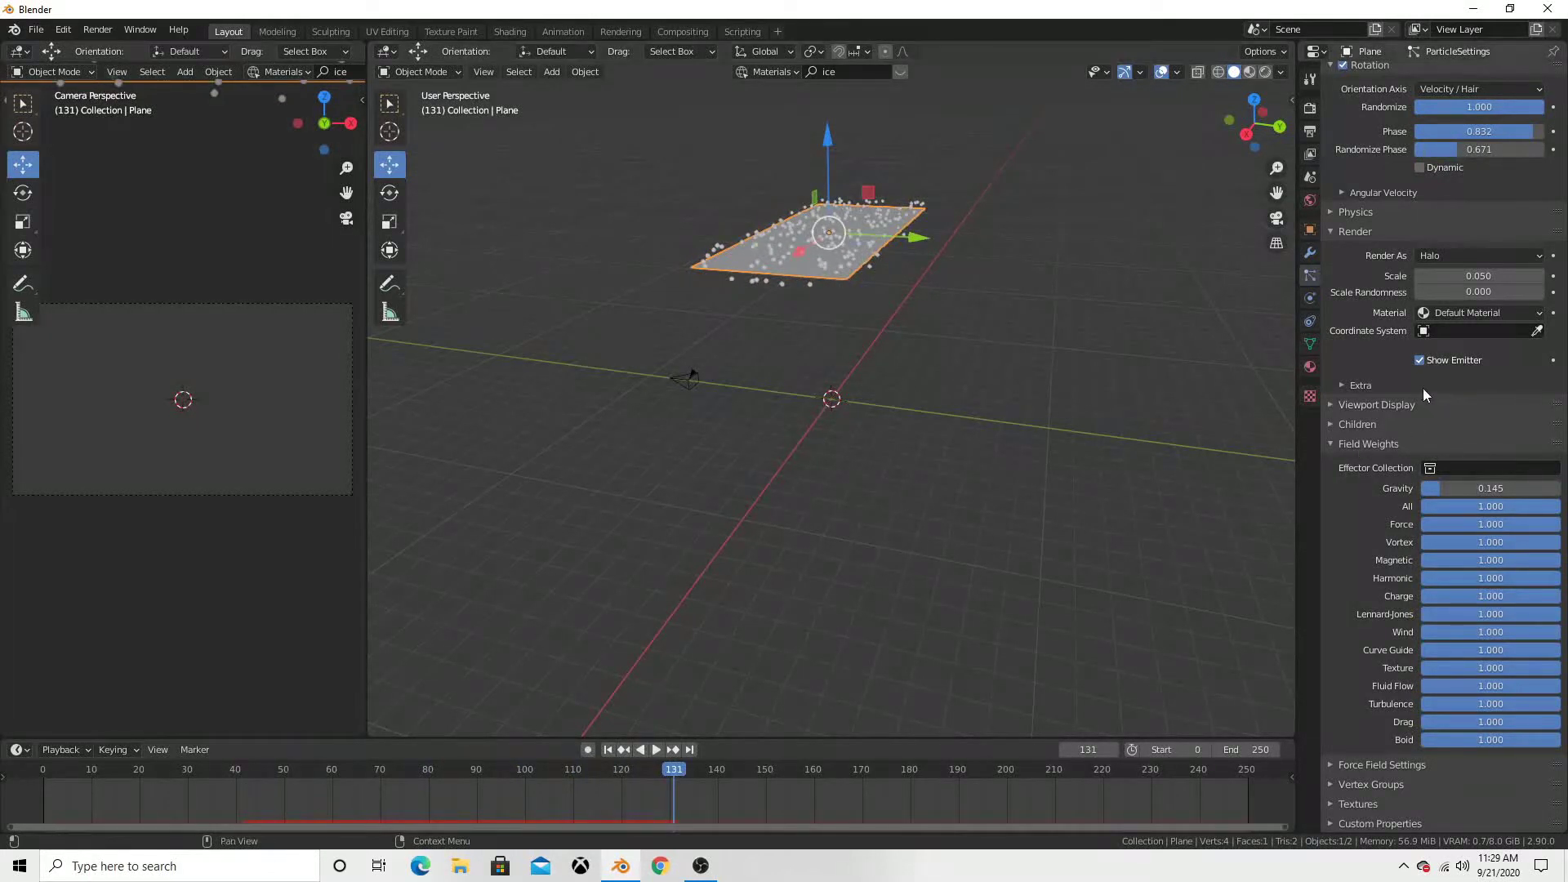
- Set particle lifetime to 500, emission start frame 0 and animation end frame 250
left_click(1312, 202)
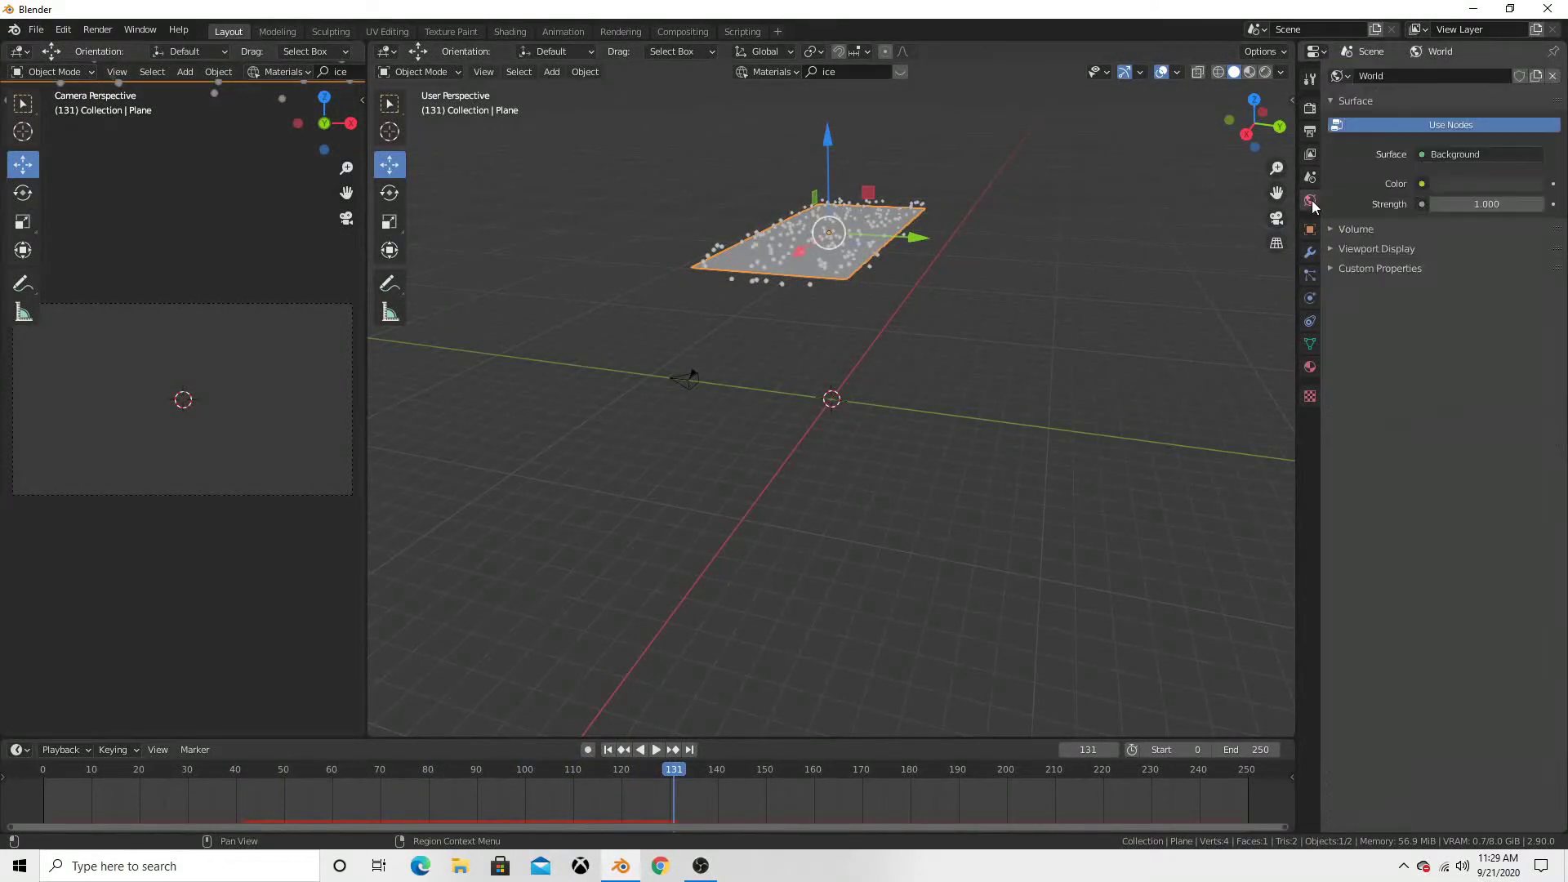
left_click(1310, 277)
scroll(1444, 341, "up", 3)
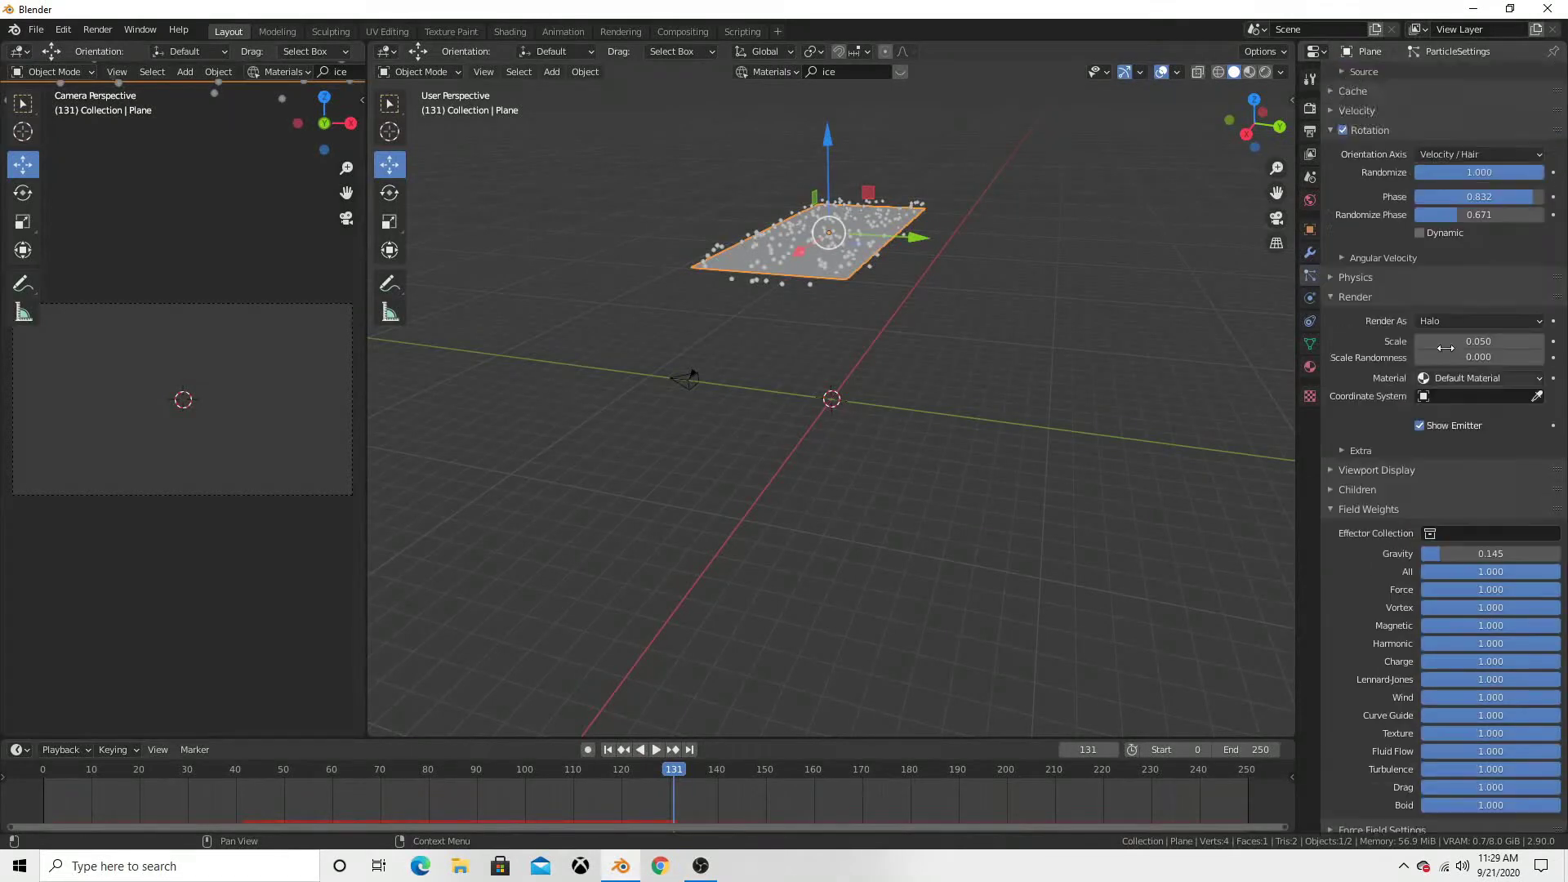
scroll(1443, 341, "up", 5)
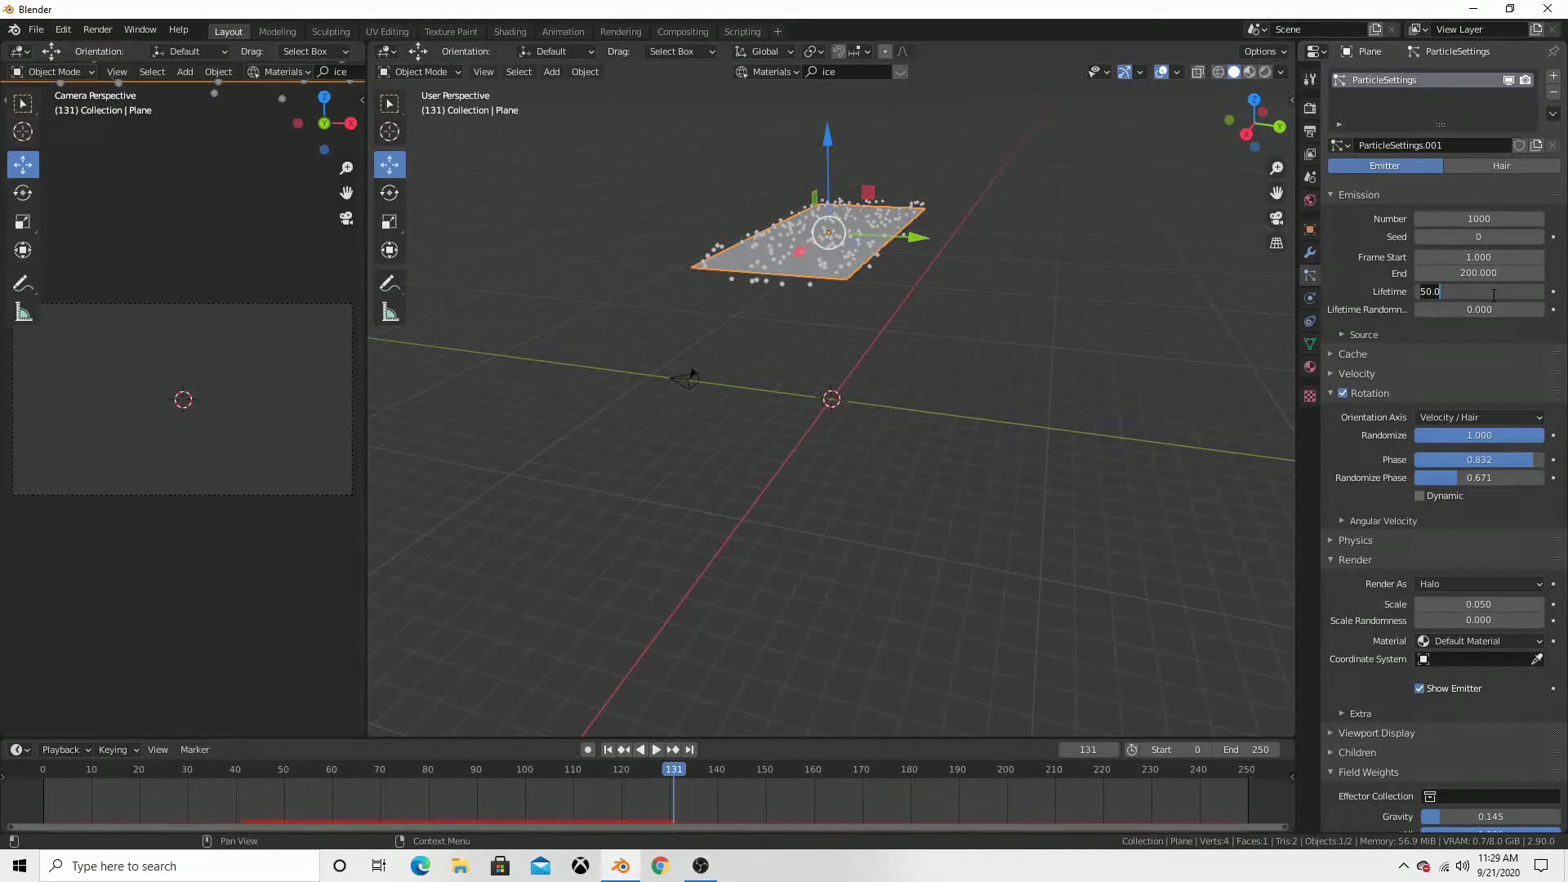
type("0")
key("Return")
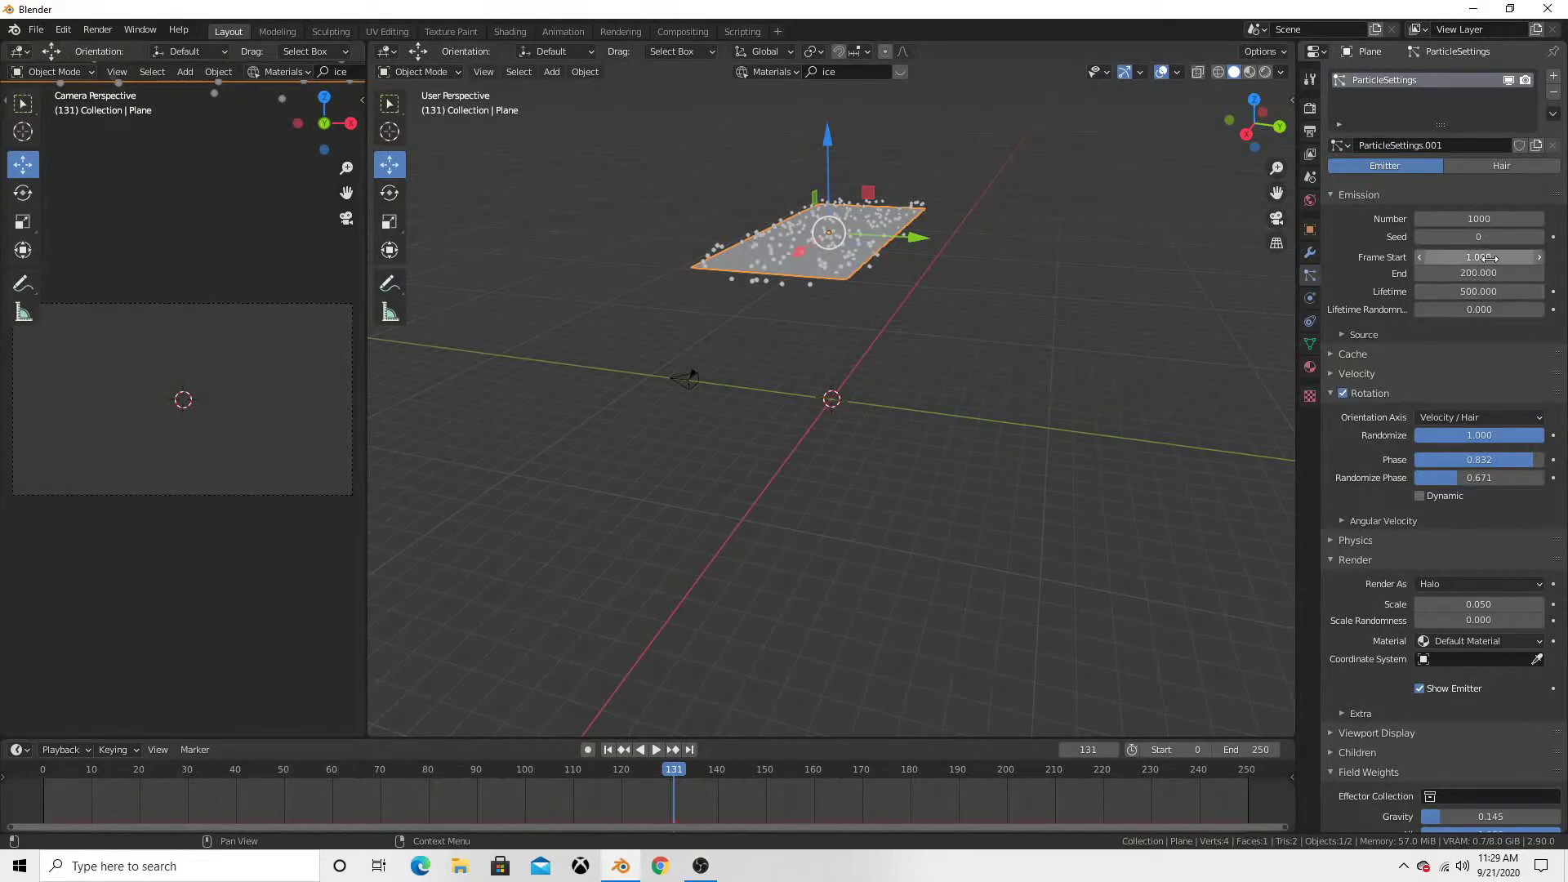
left_click(1485, 258)
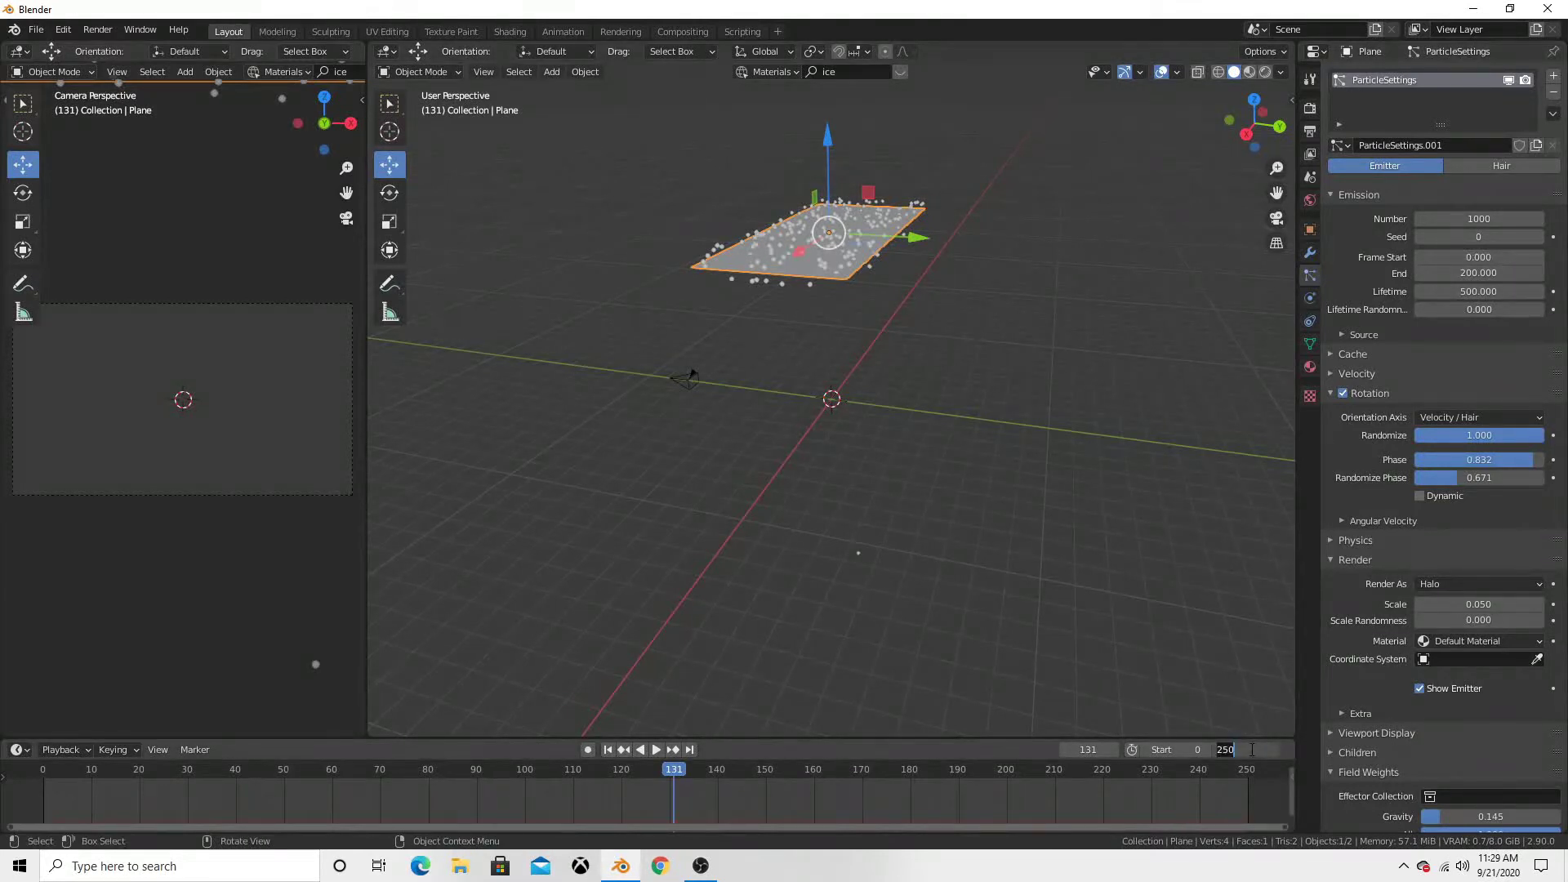
key("Return")
- Drag the Field Weights gravity to 0.098 and replay the animation from frame 0
left_click(658, 749)
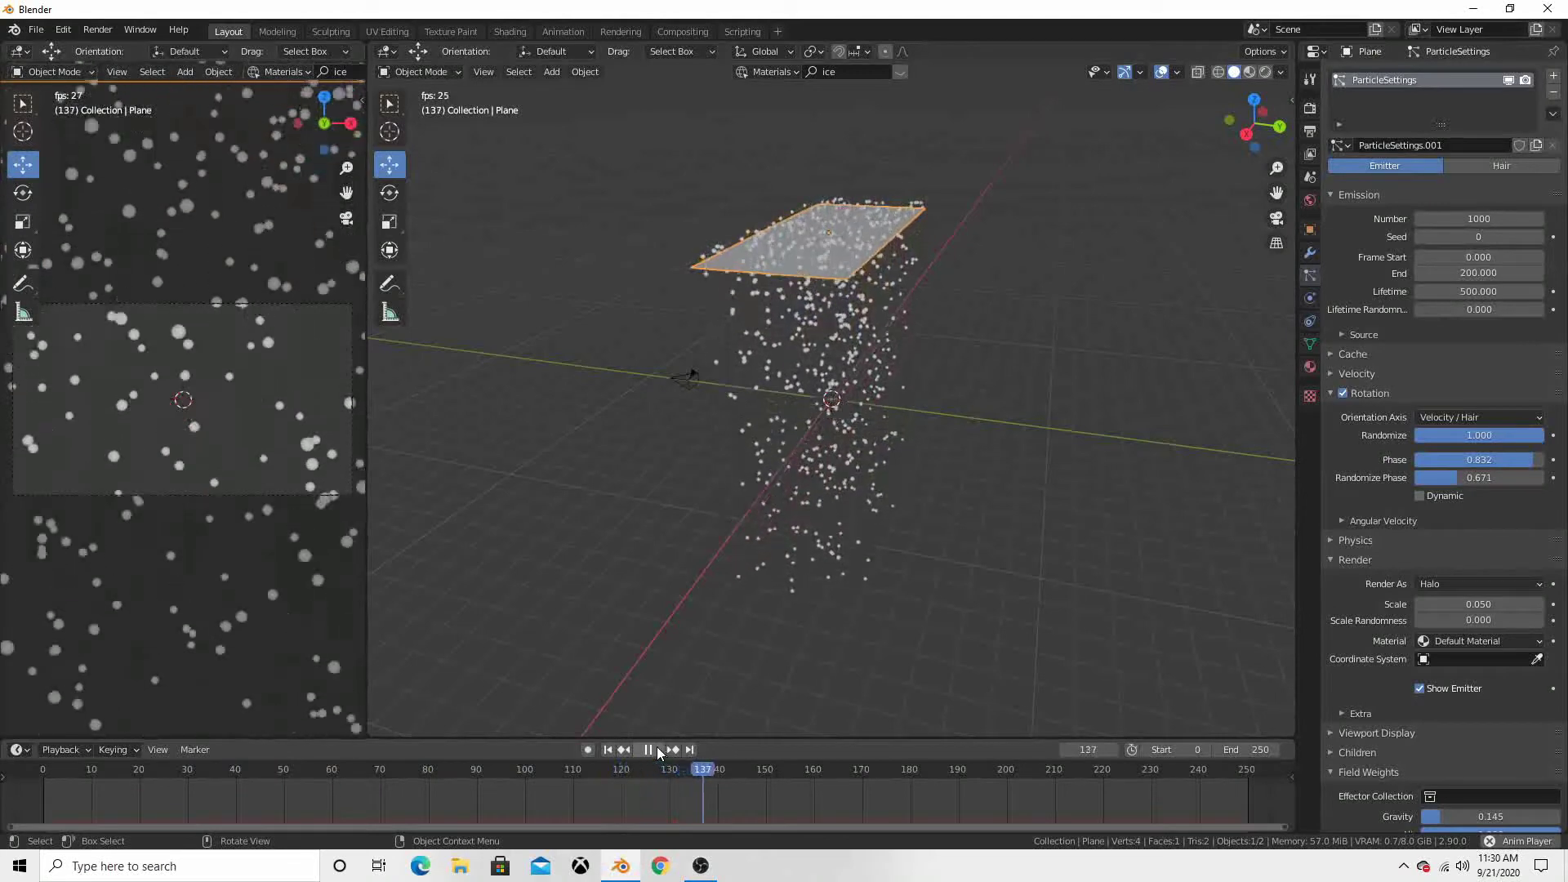
left_click(649, 750)
scroll(1470, 691, "down", 4)
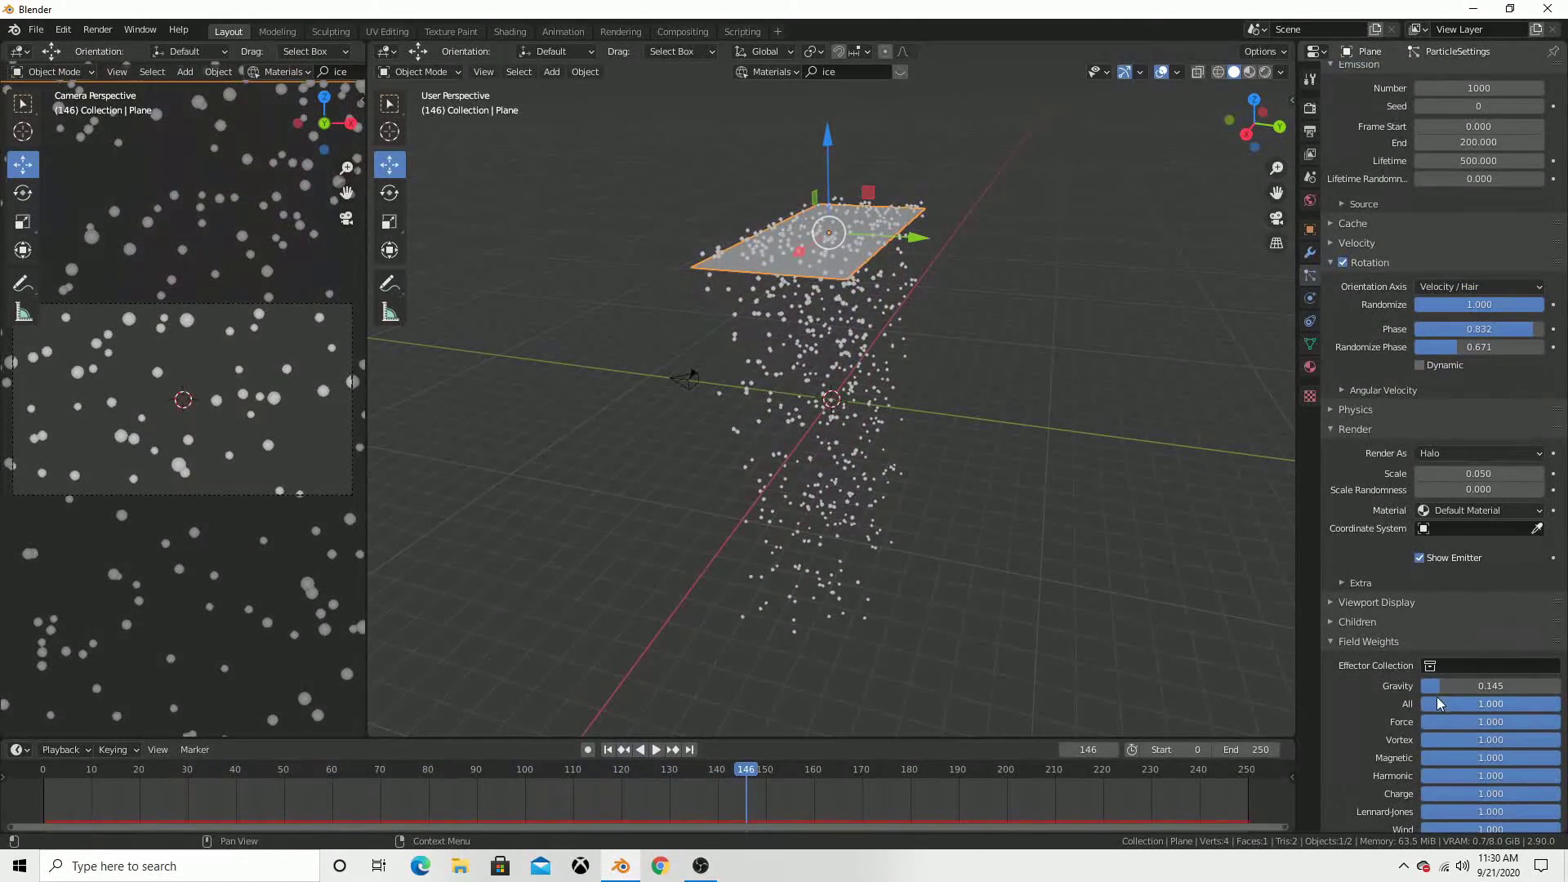
left_click_drag(1491, 686, 1470, 686)
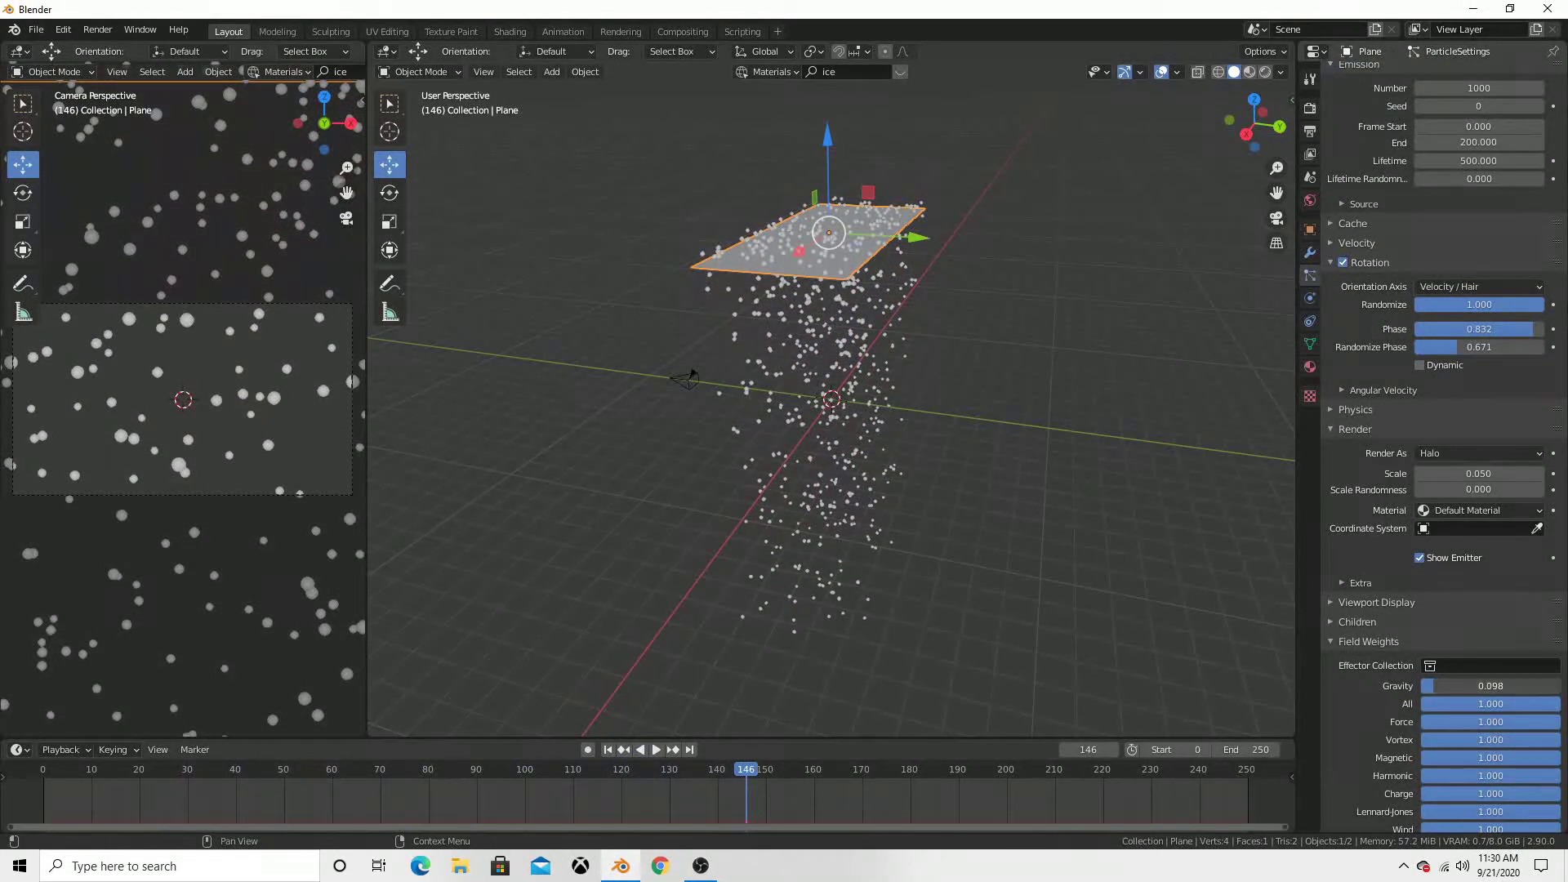
left_click(640, 748)
left_click(653, 747)
key("shift+Left")
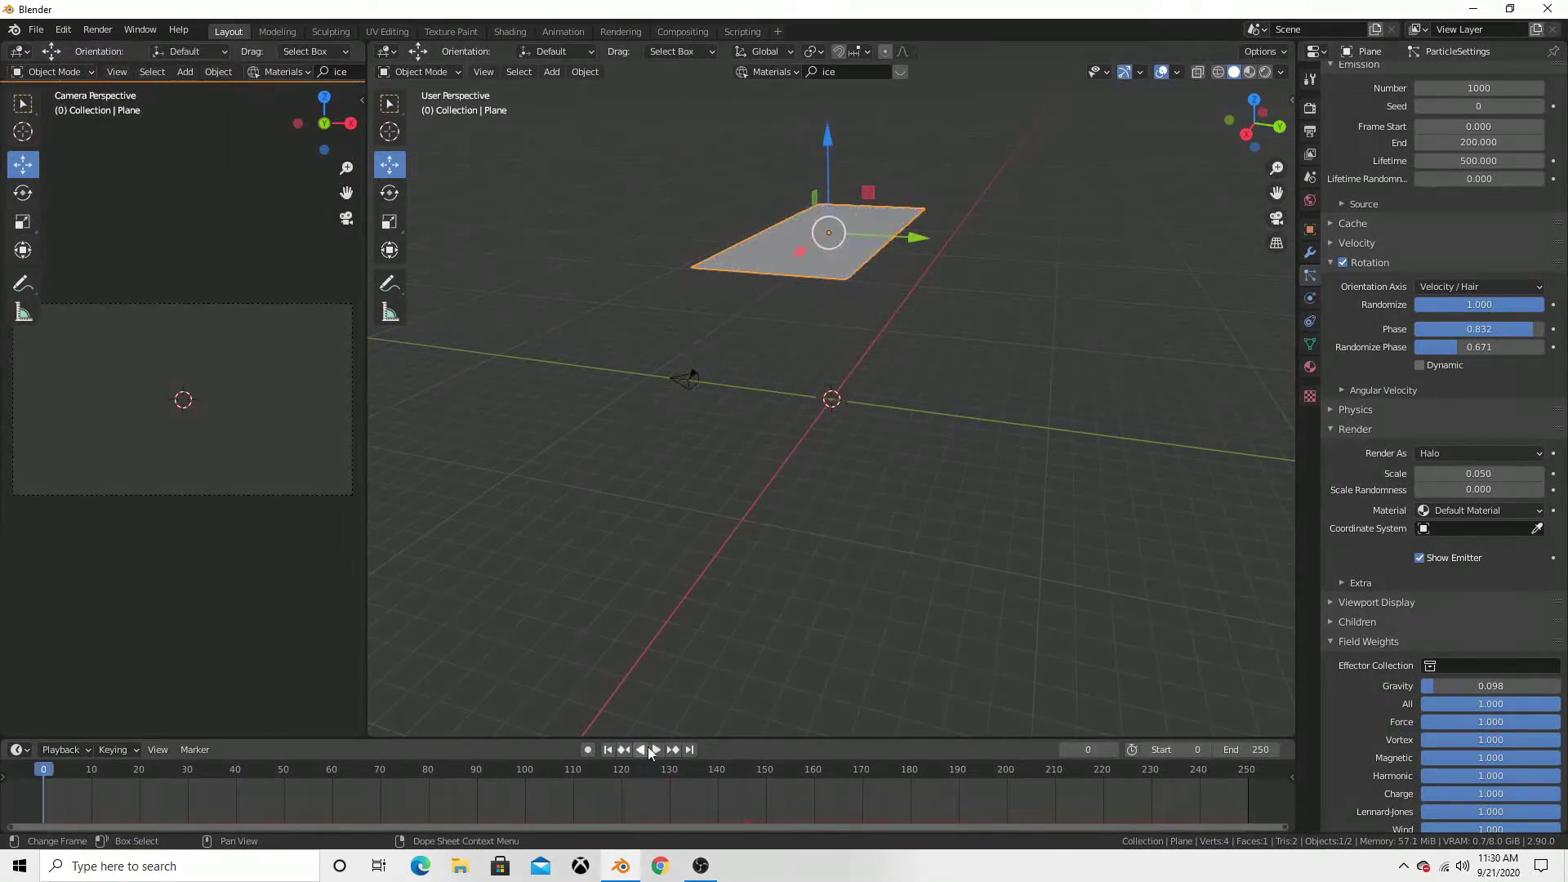
left_click(654, 750)
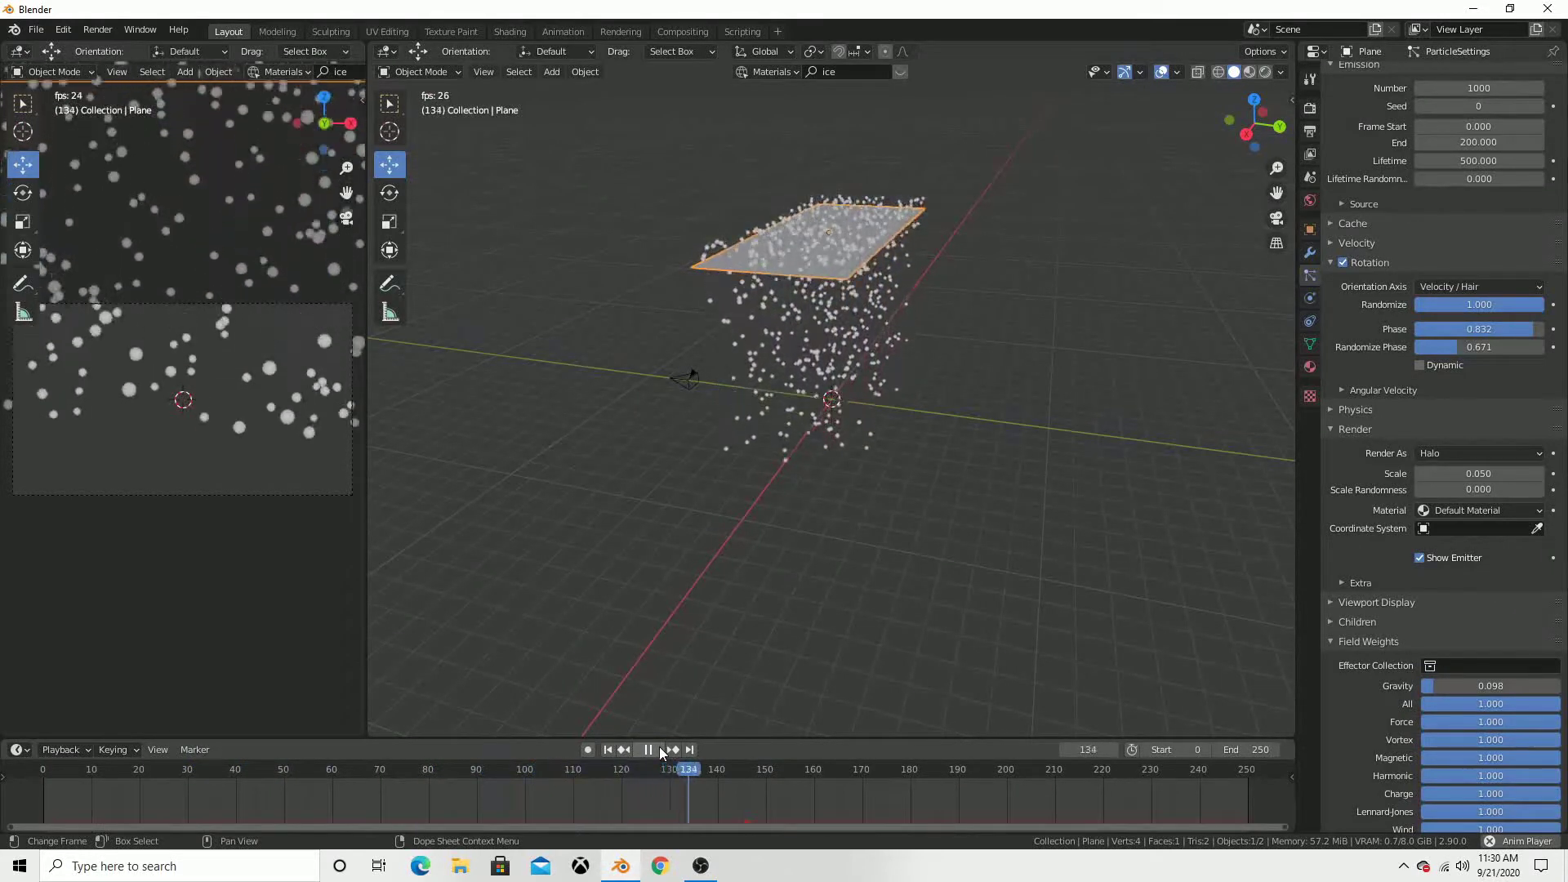
- Add a Turbulence force field to the scene and start raising it along Z
key("Escape")
key("shift+a")
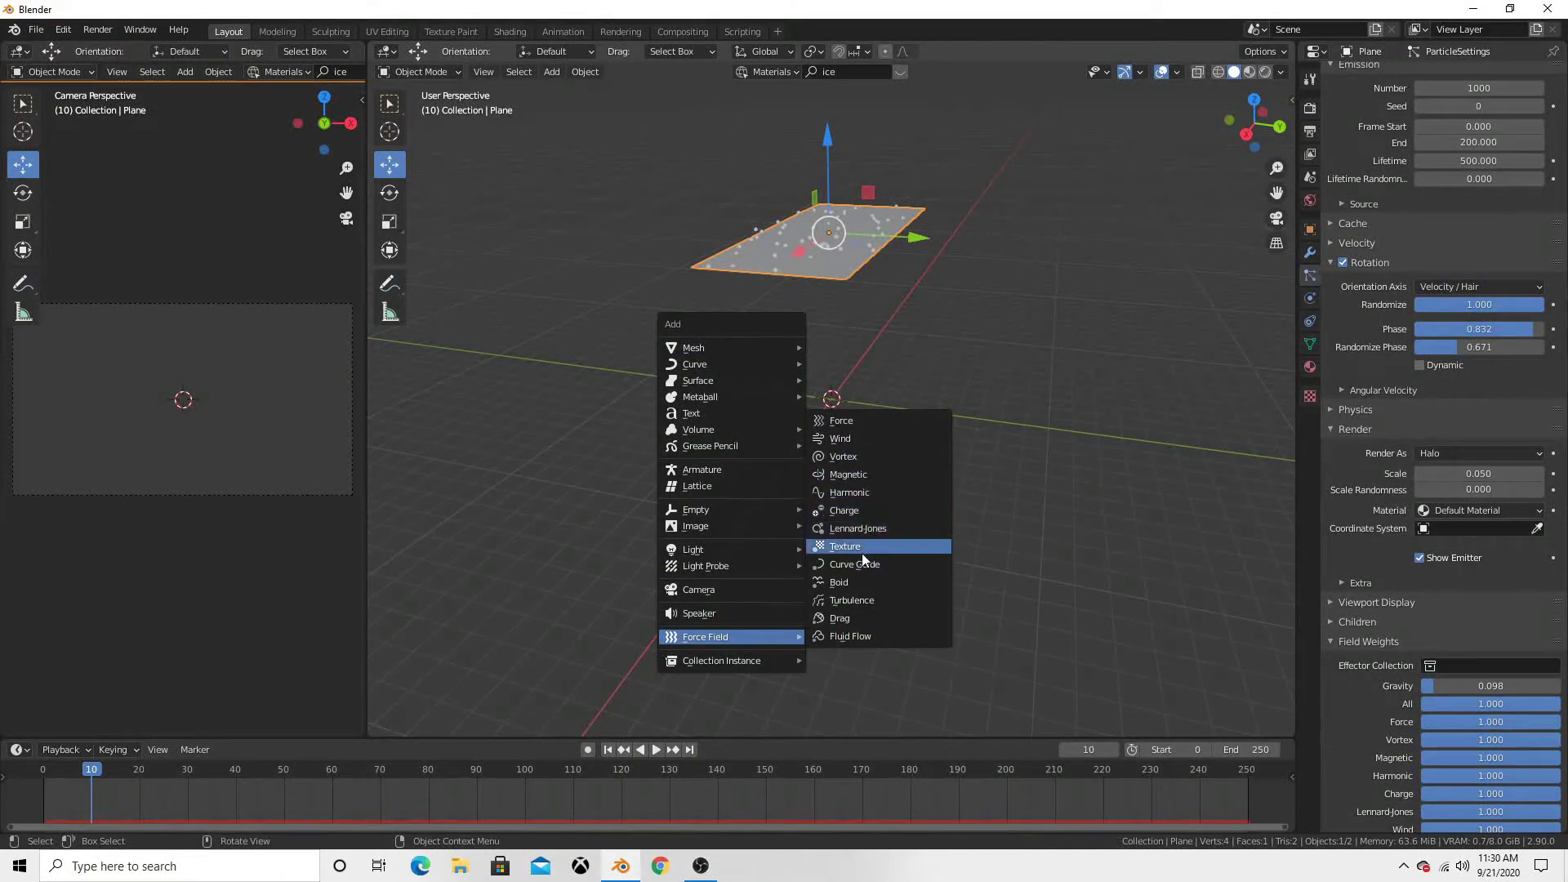
left_click(879, 601)
left_click_drag(830, 315, 830, 184)
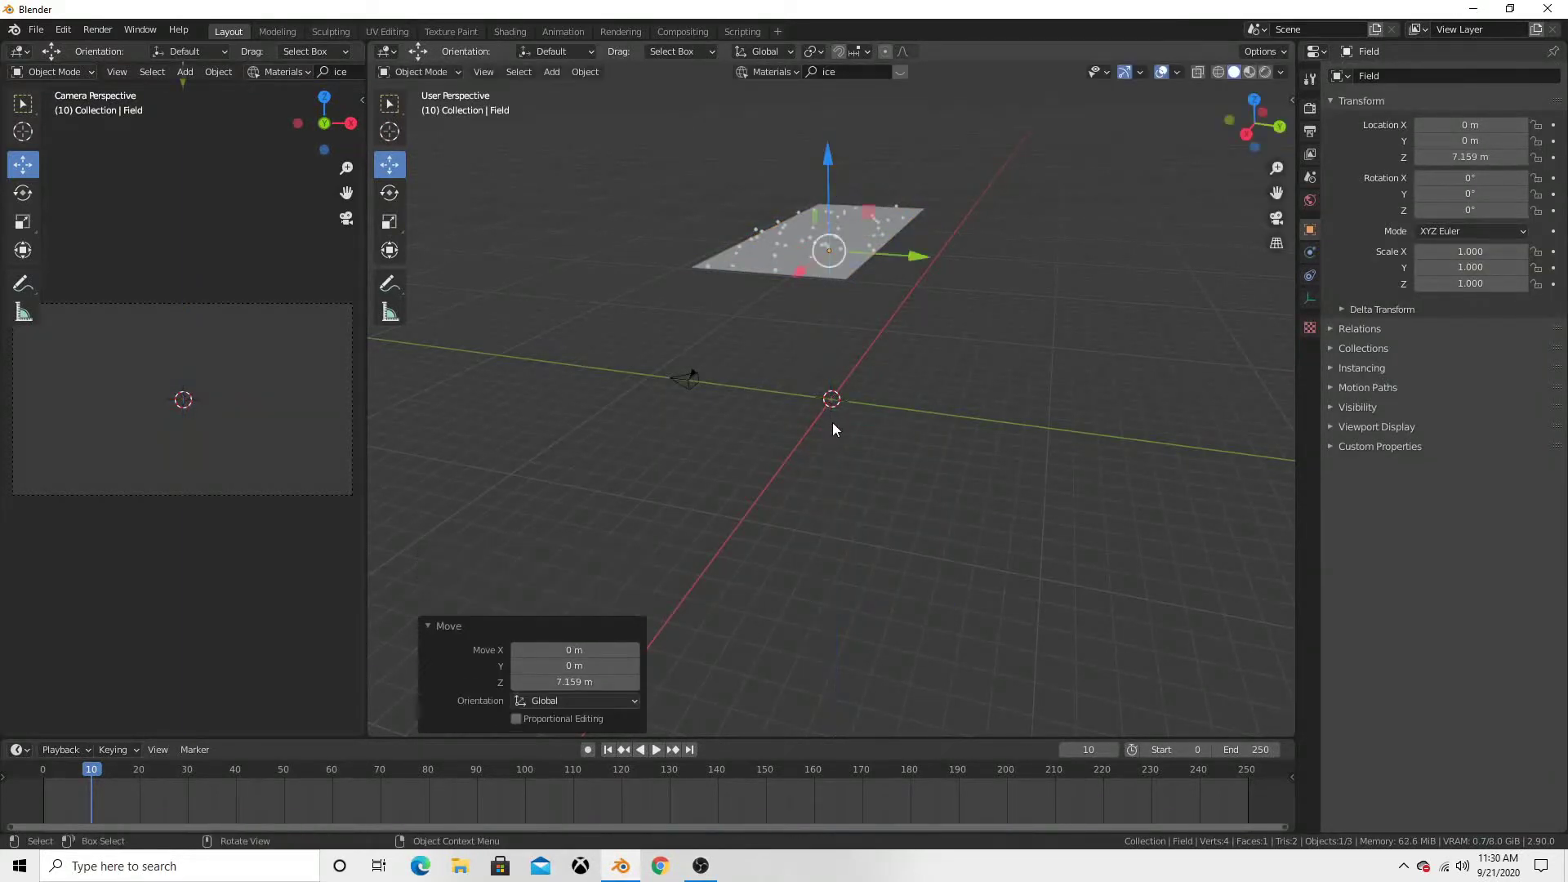
- Position the Field at Z 7.9 m within the emitter plane and play the animation
key("KP_1")
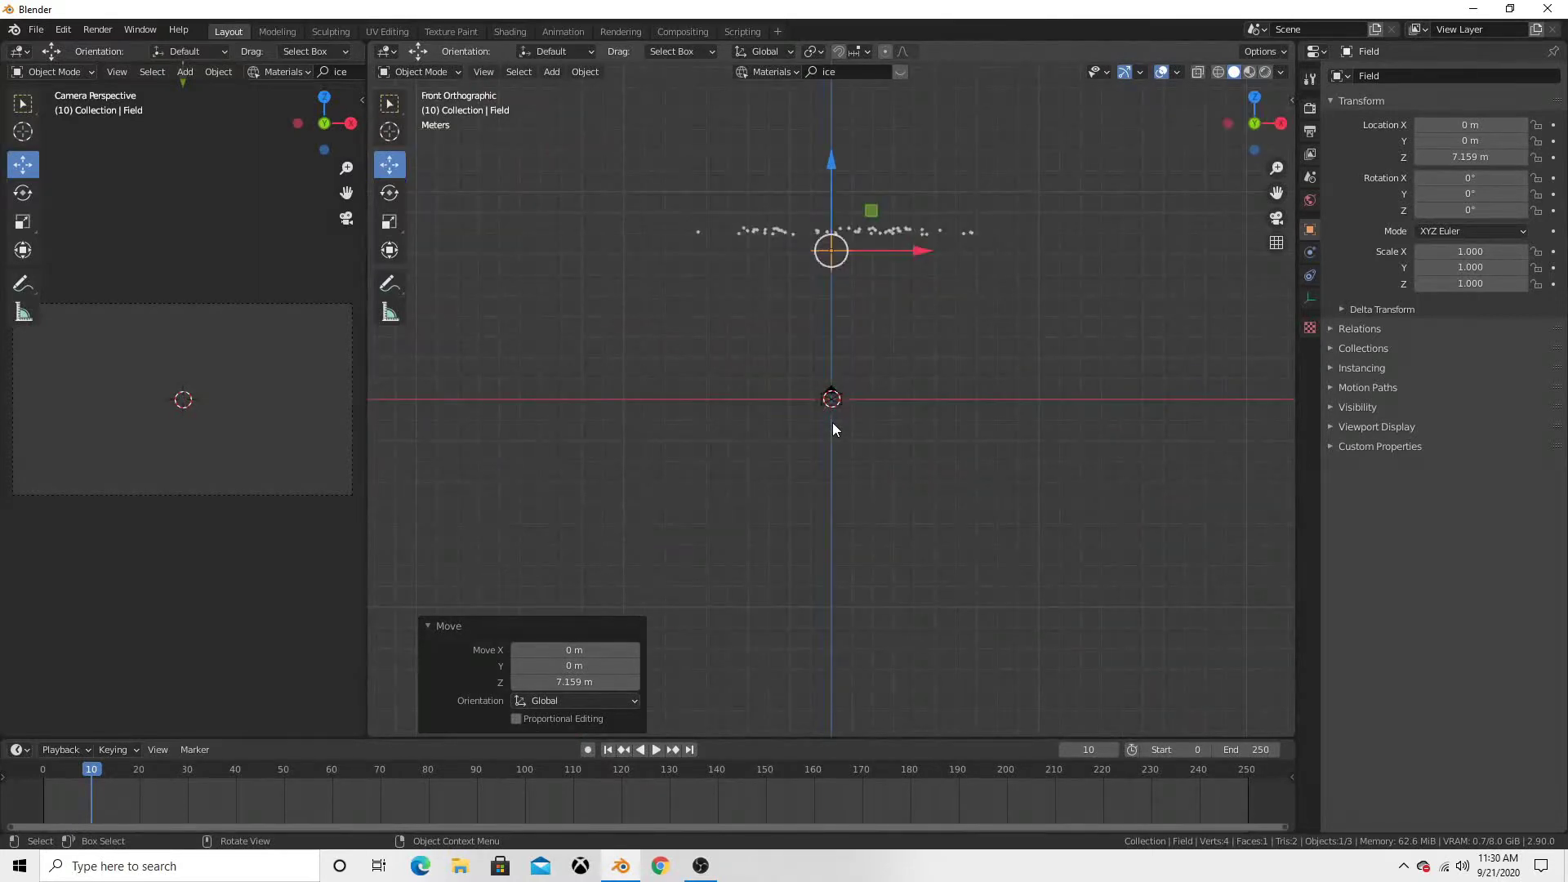
key("KP_3")
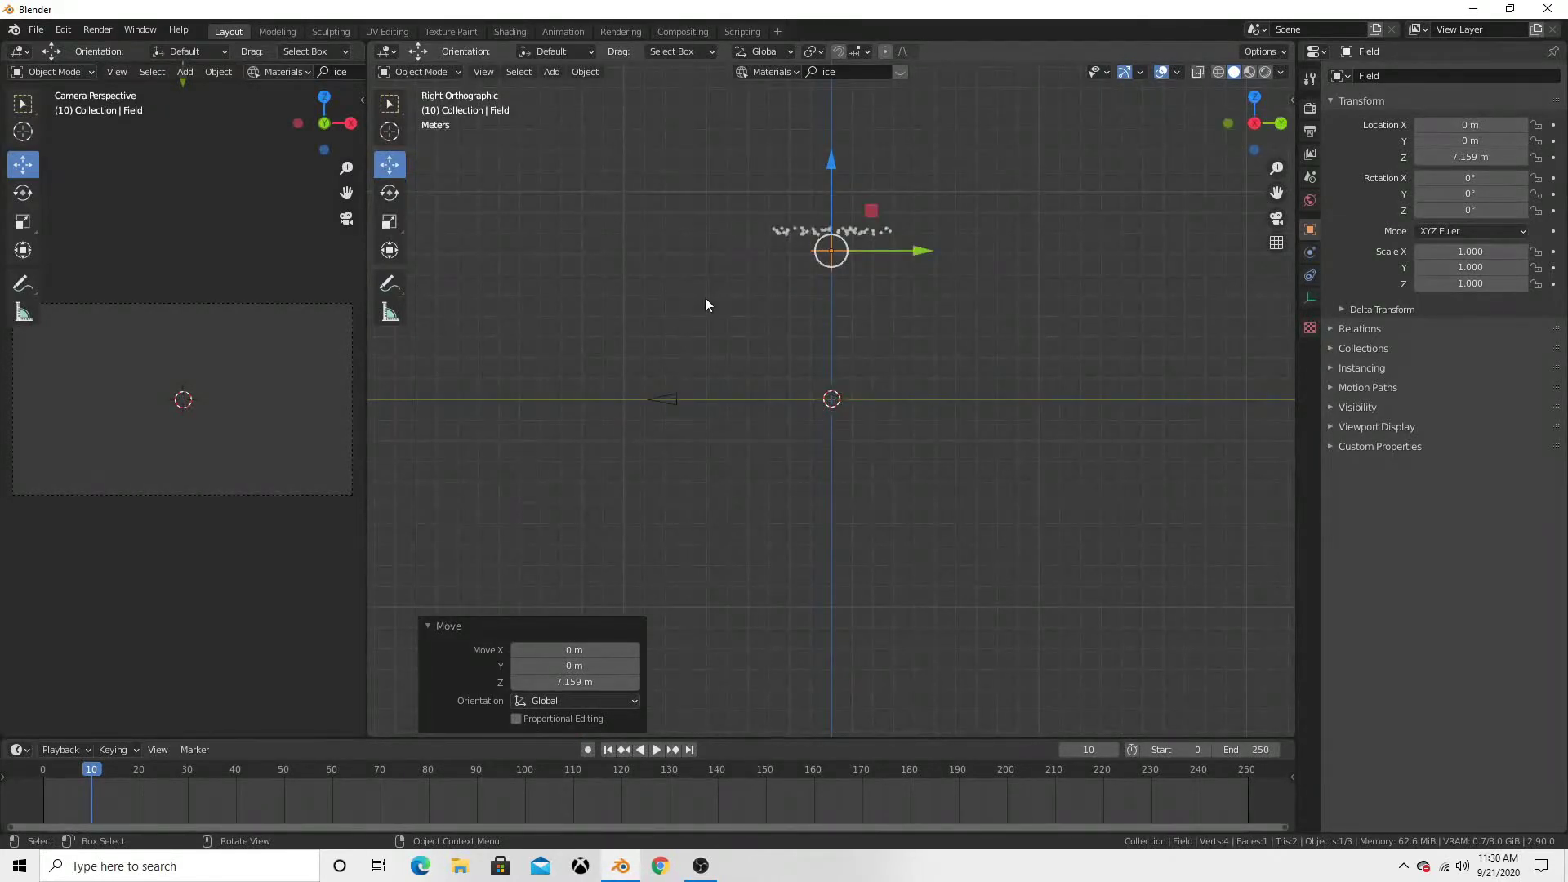
left_click_drag(828, 159, 837, 143)
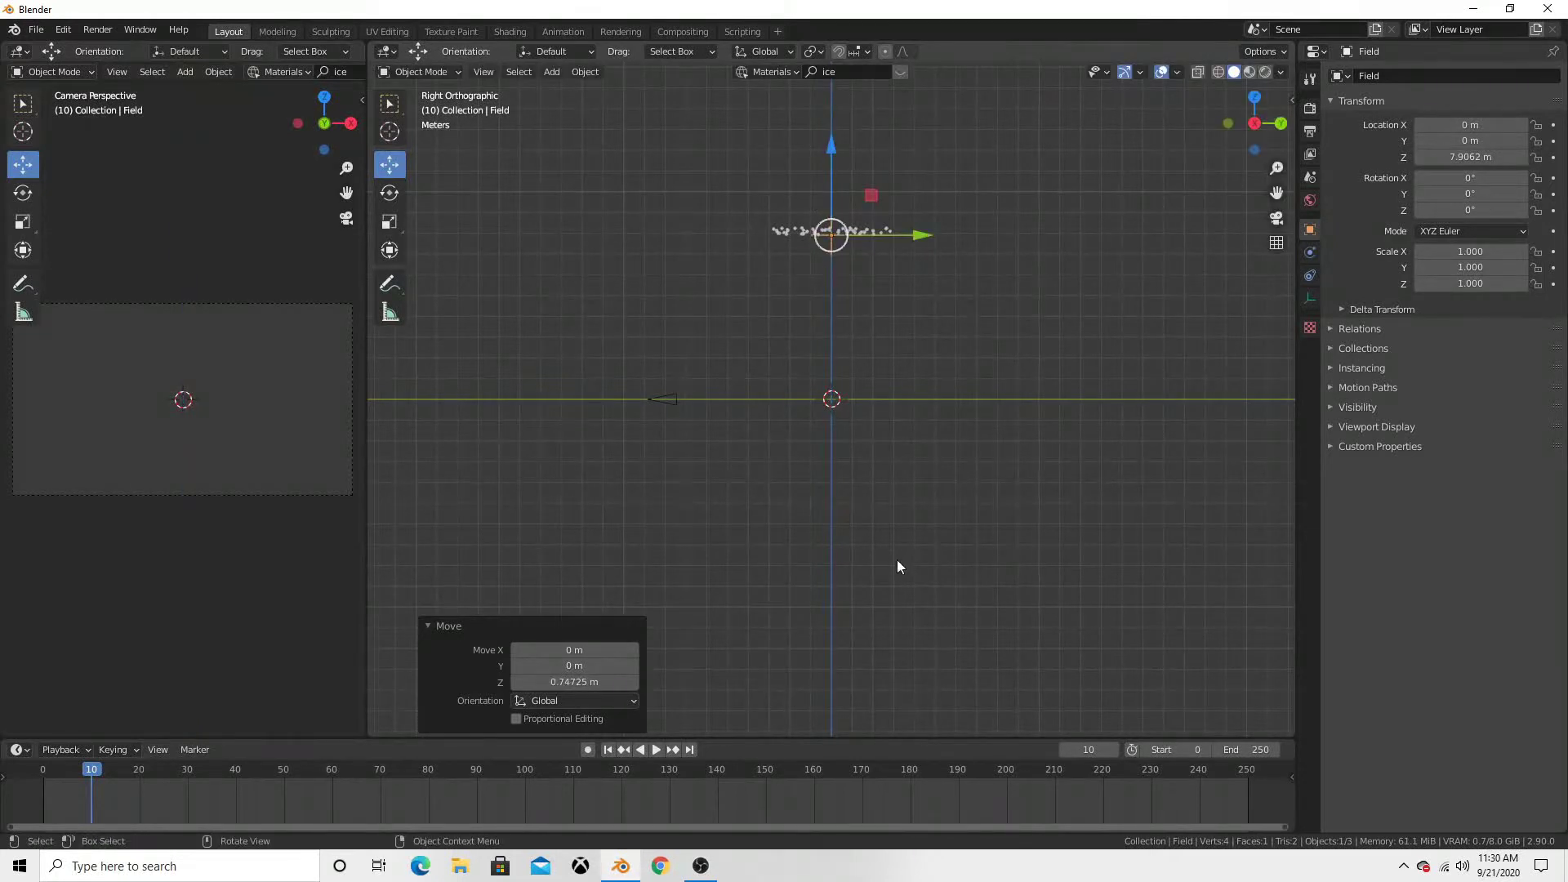
mouse_move(897, 564)
middle_mouse_down()
mouse_move(899, 501)
mouse_move(860, 561)
mouse_move(767, 543)
mouse_move(836, 540)
middle_mouse_up()
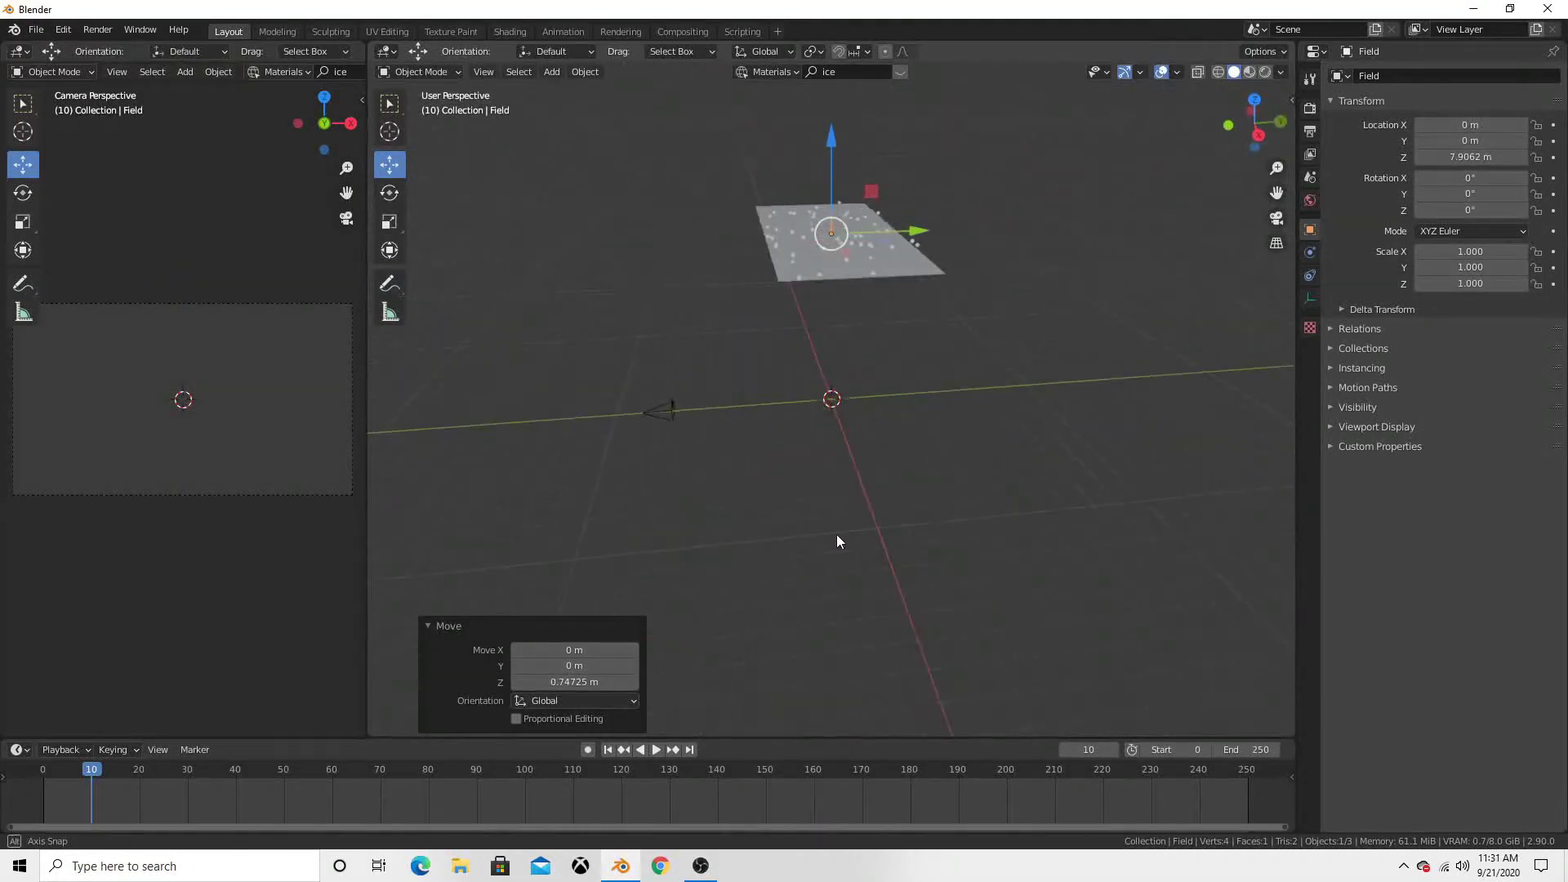
key("space")
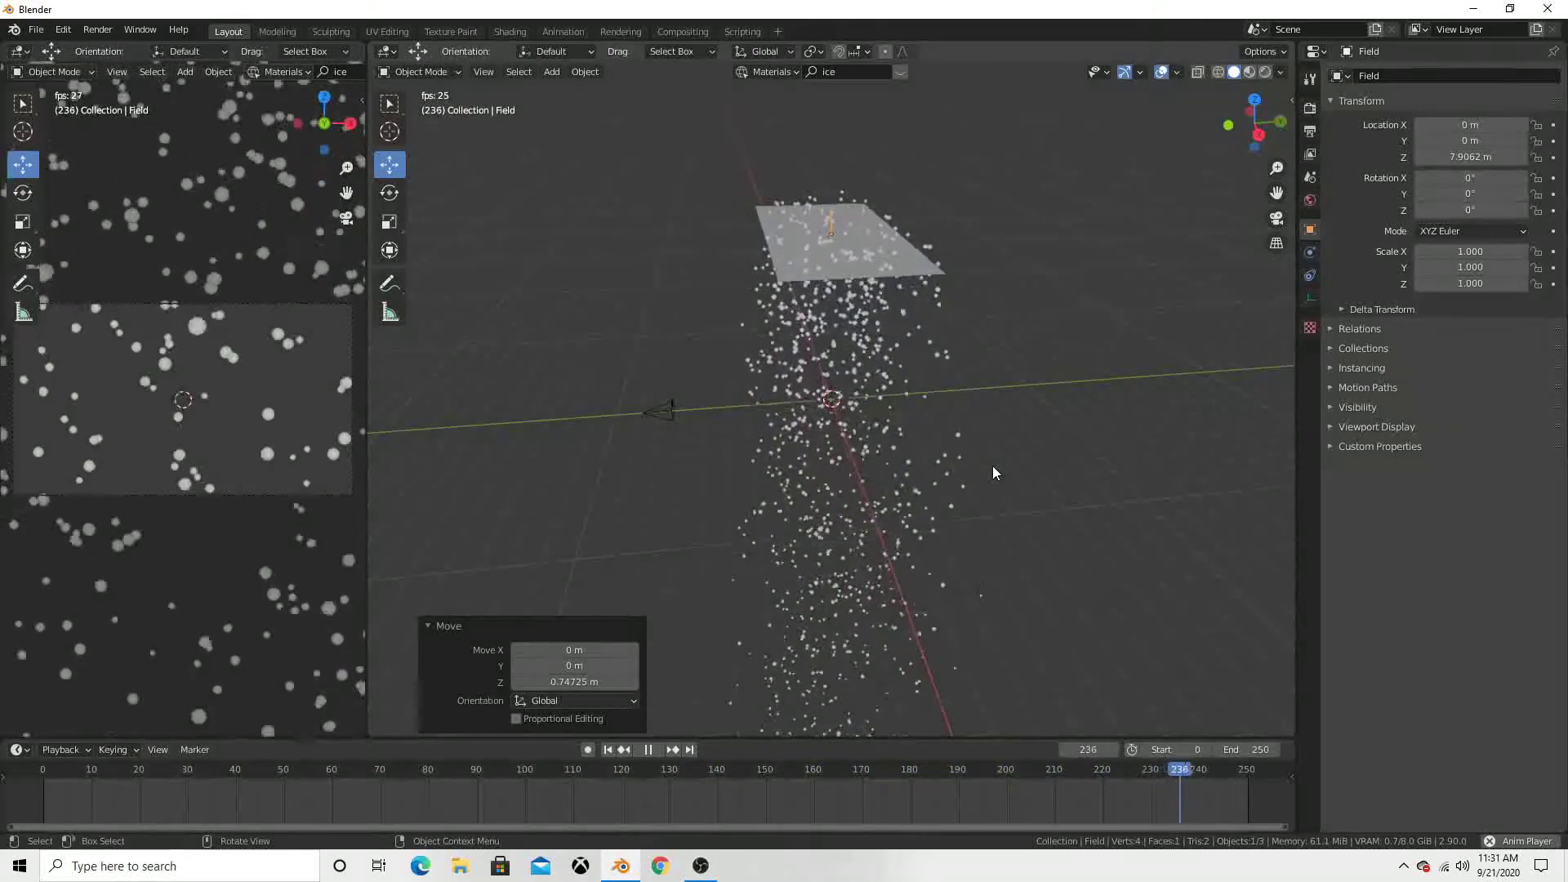
- Give the Turbulence field Strength 3 and Size 2, then replay from the first frame
key("space")
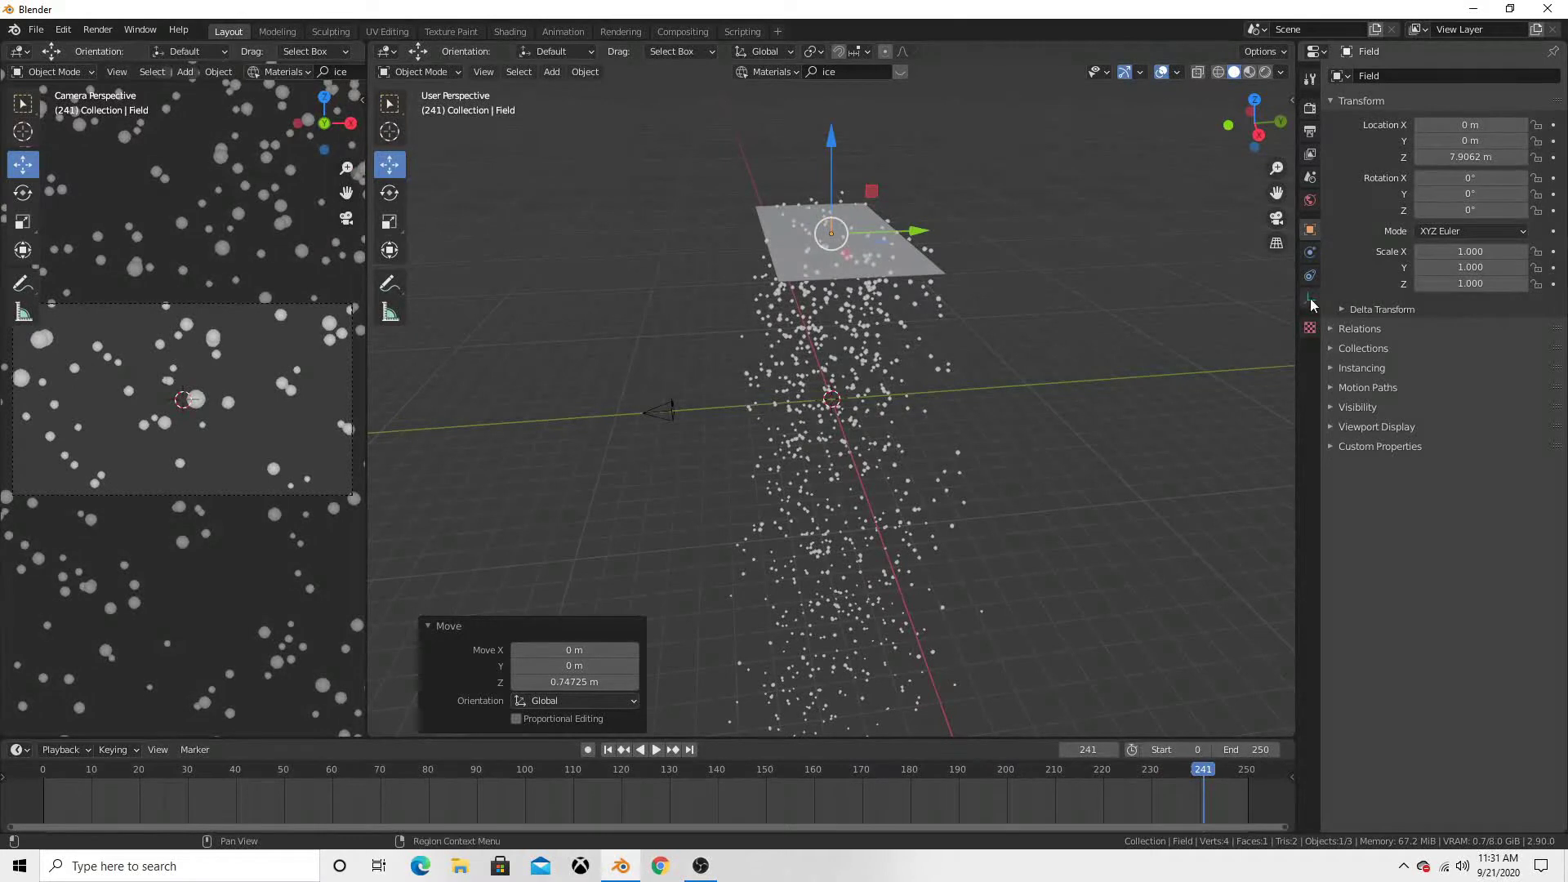
left_click(1312, 254)
left_click(1488, 218)
type("3.000")
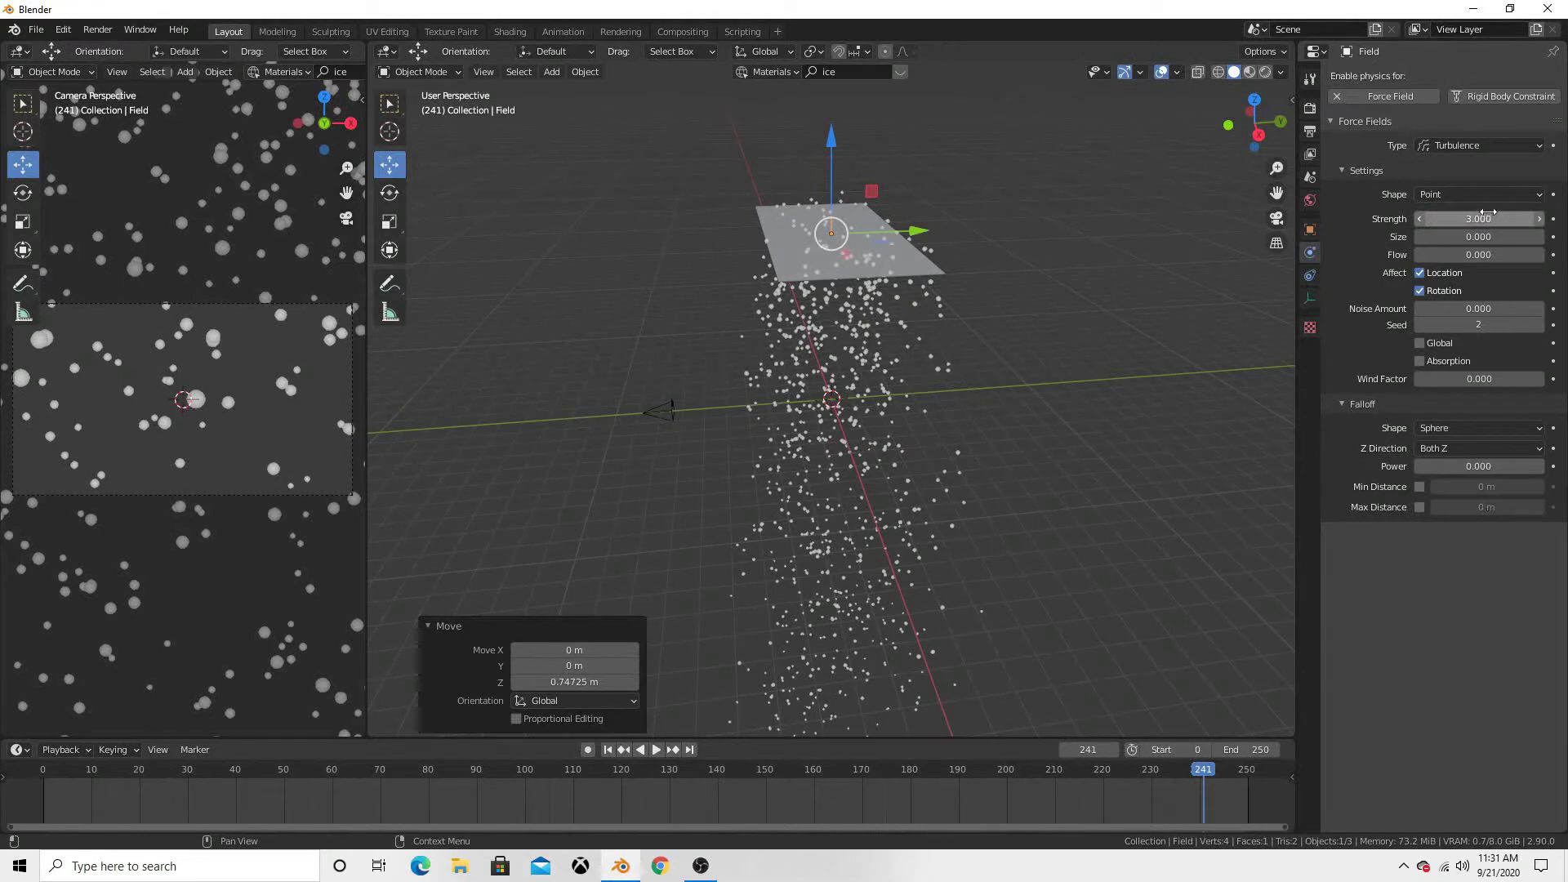
left_click(1490, 238)
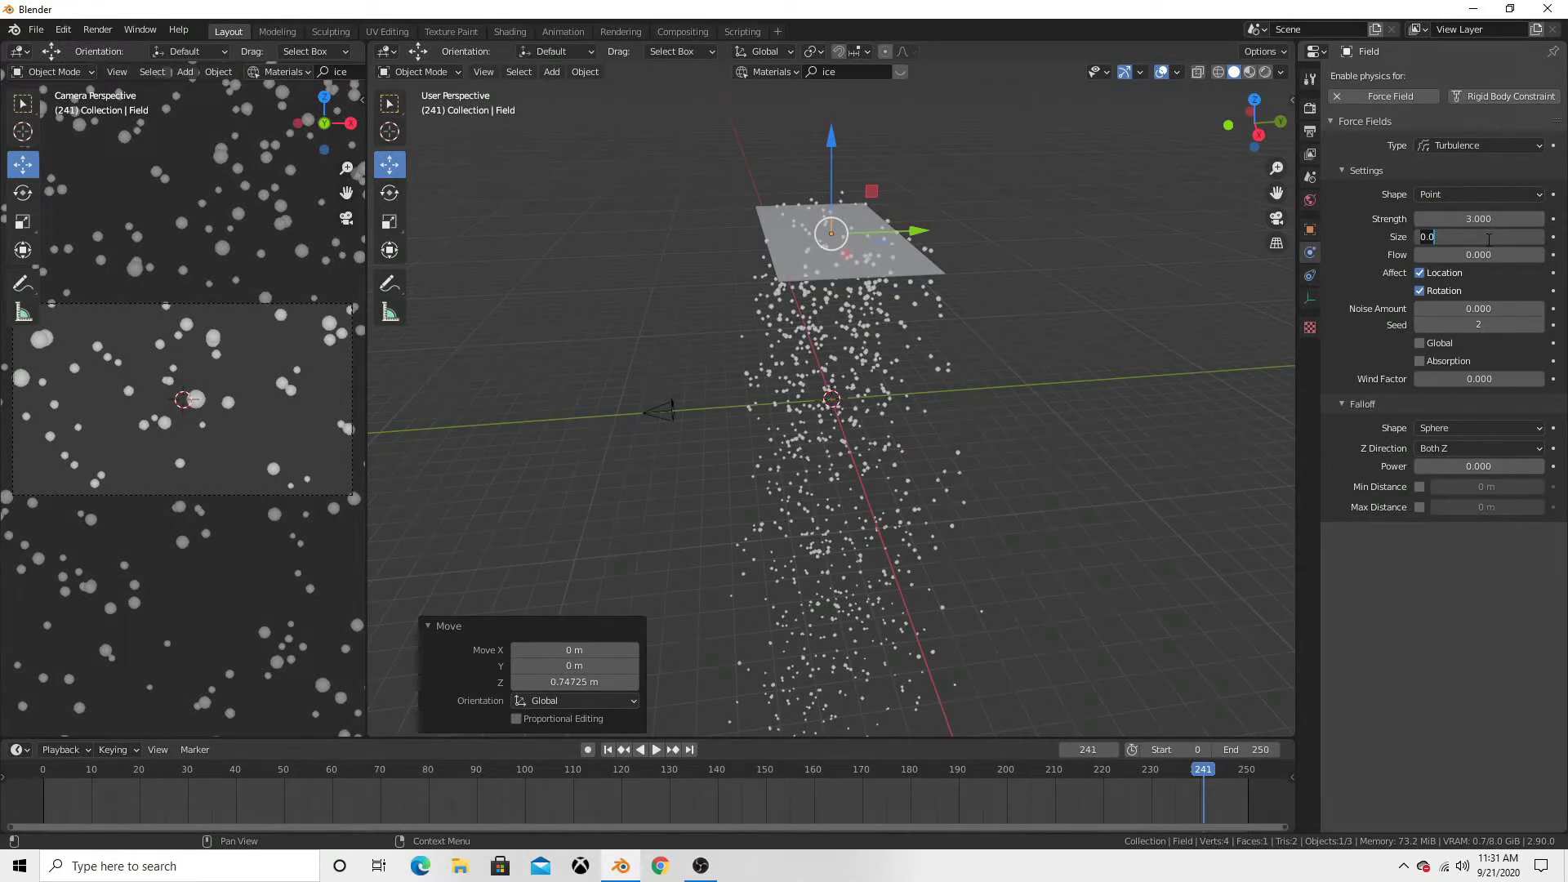
key("Return")
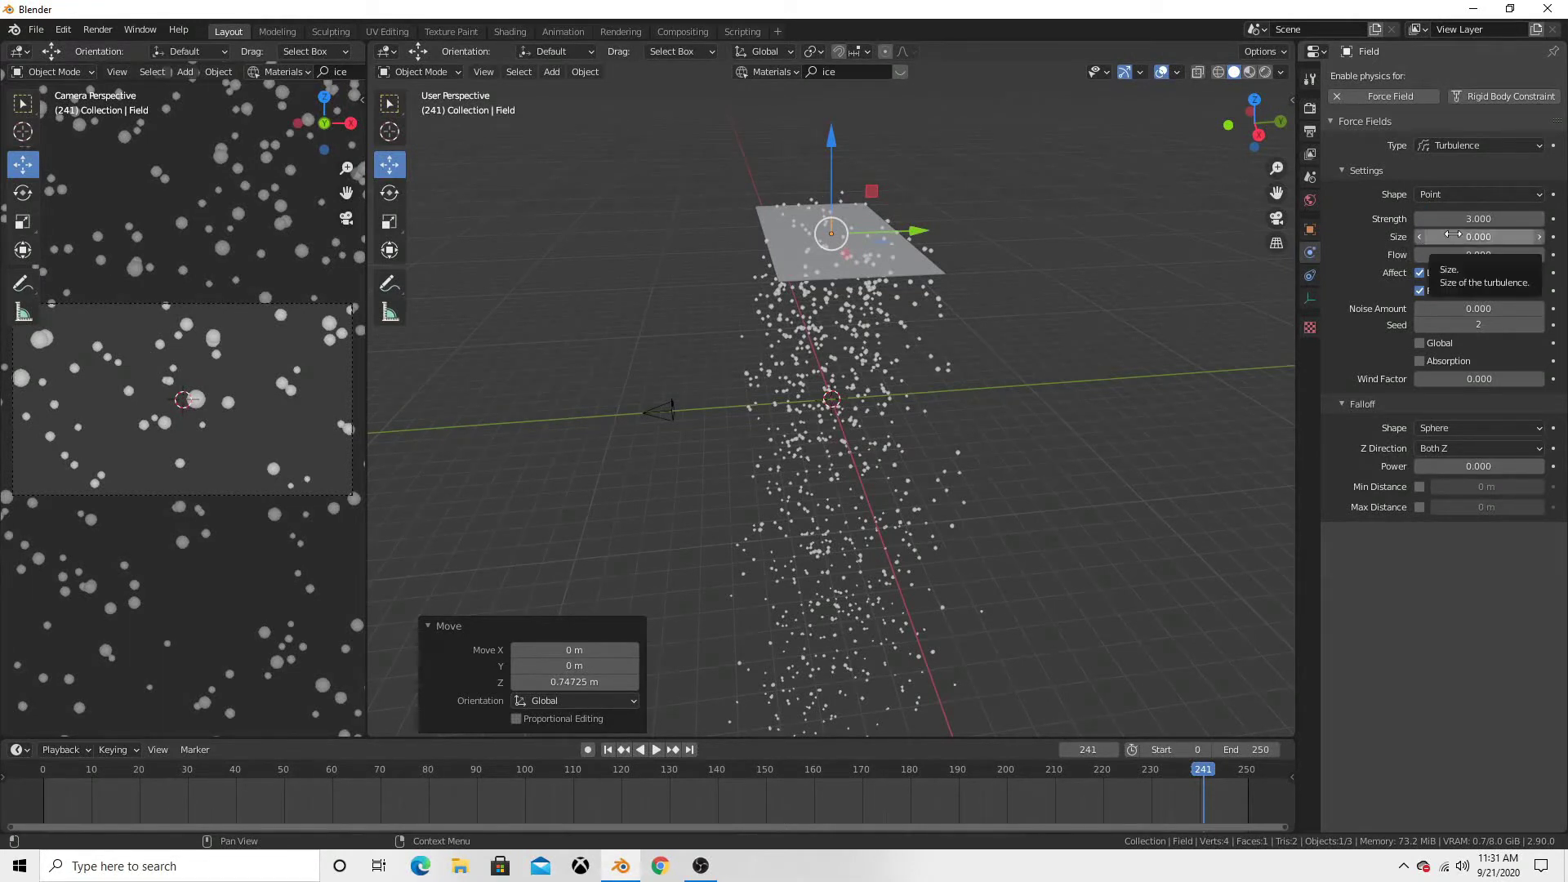
left_click(1454, 235)
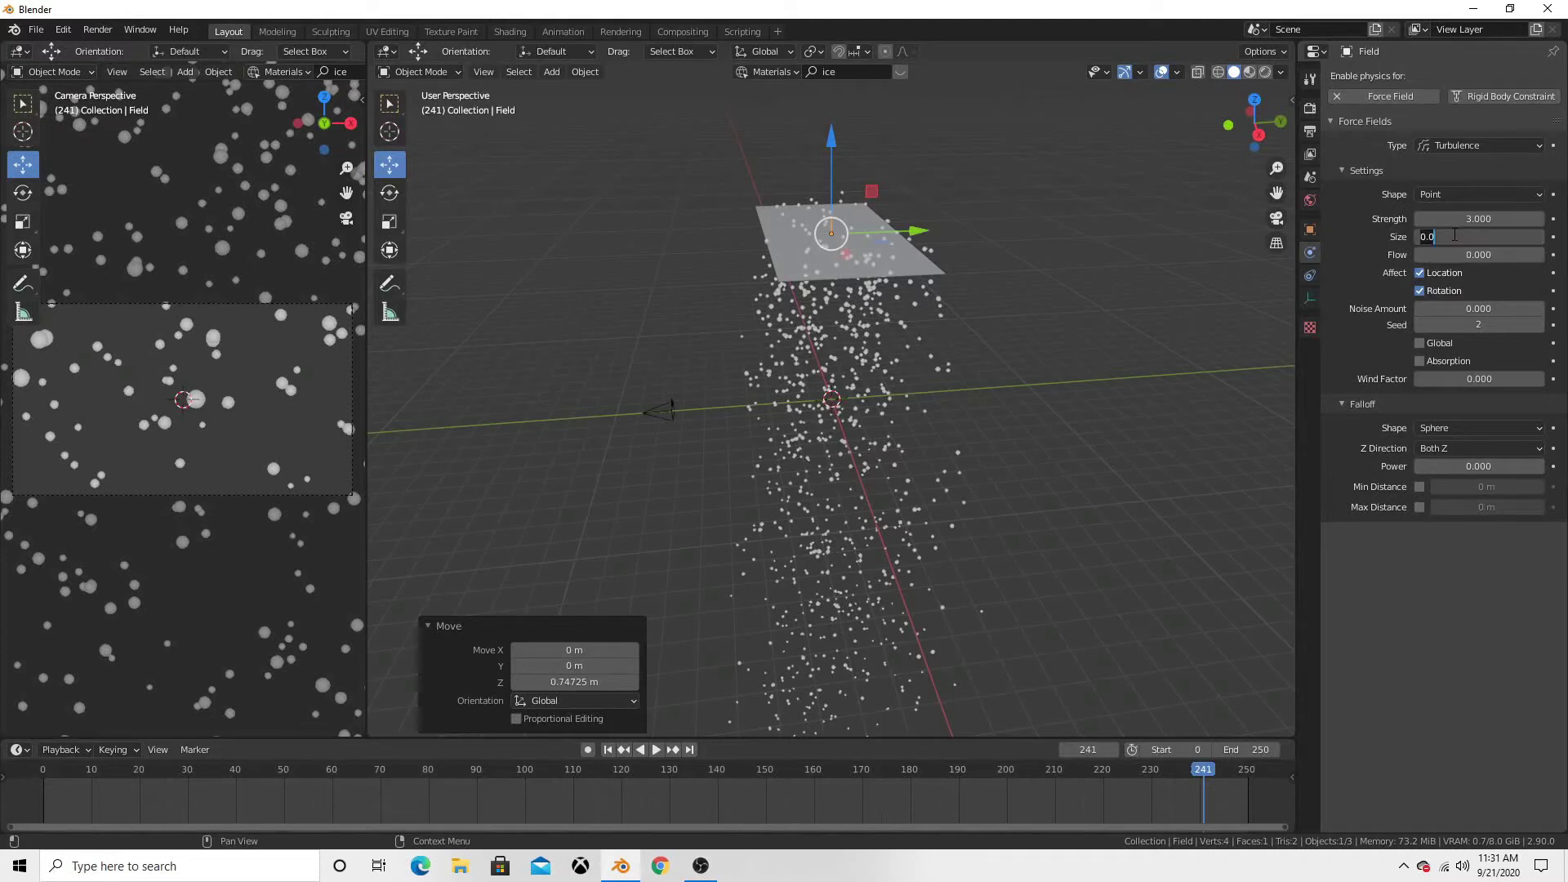
type("2")
key("Return")
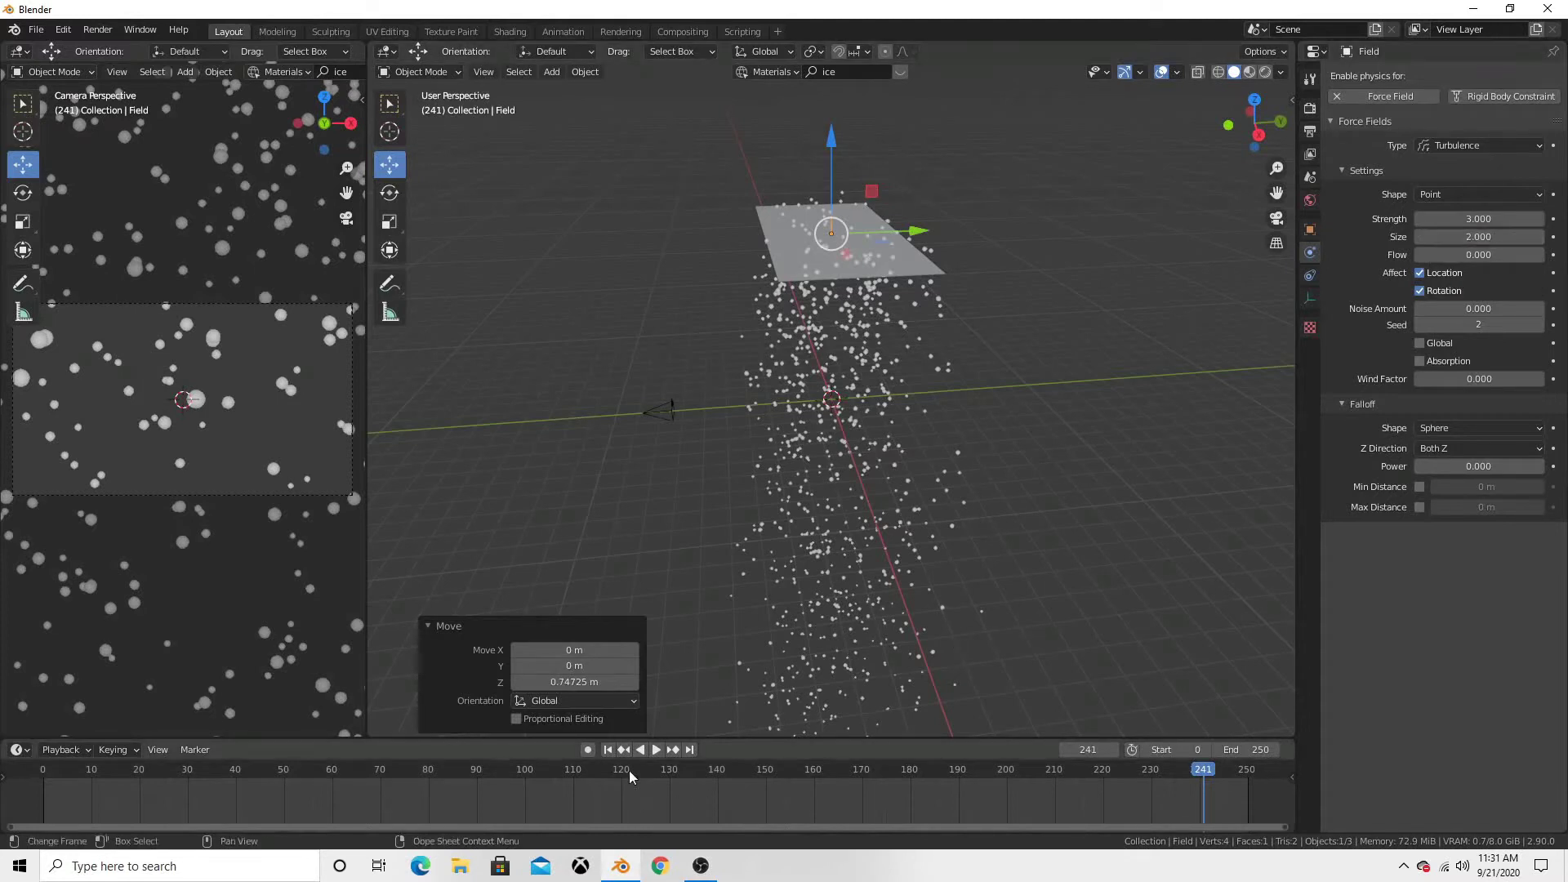
left_click(607, 750)
left_click(657, 750)
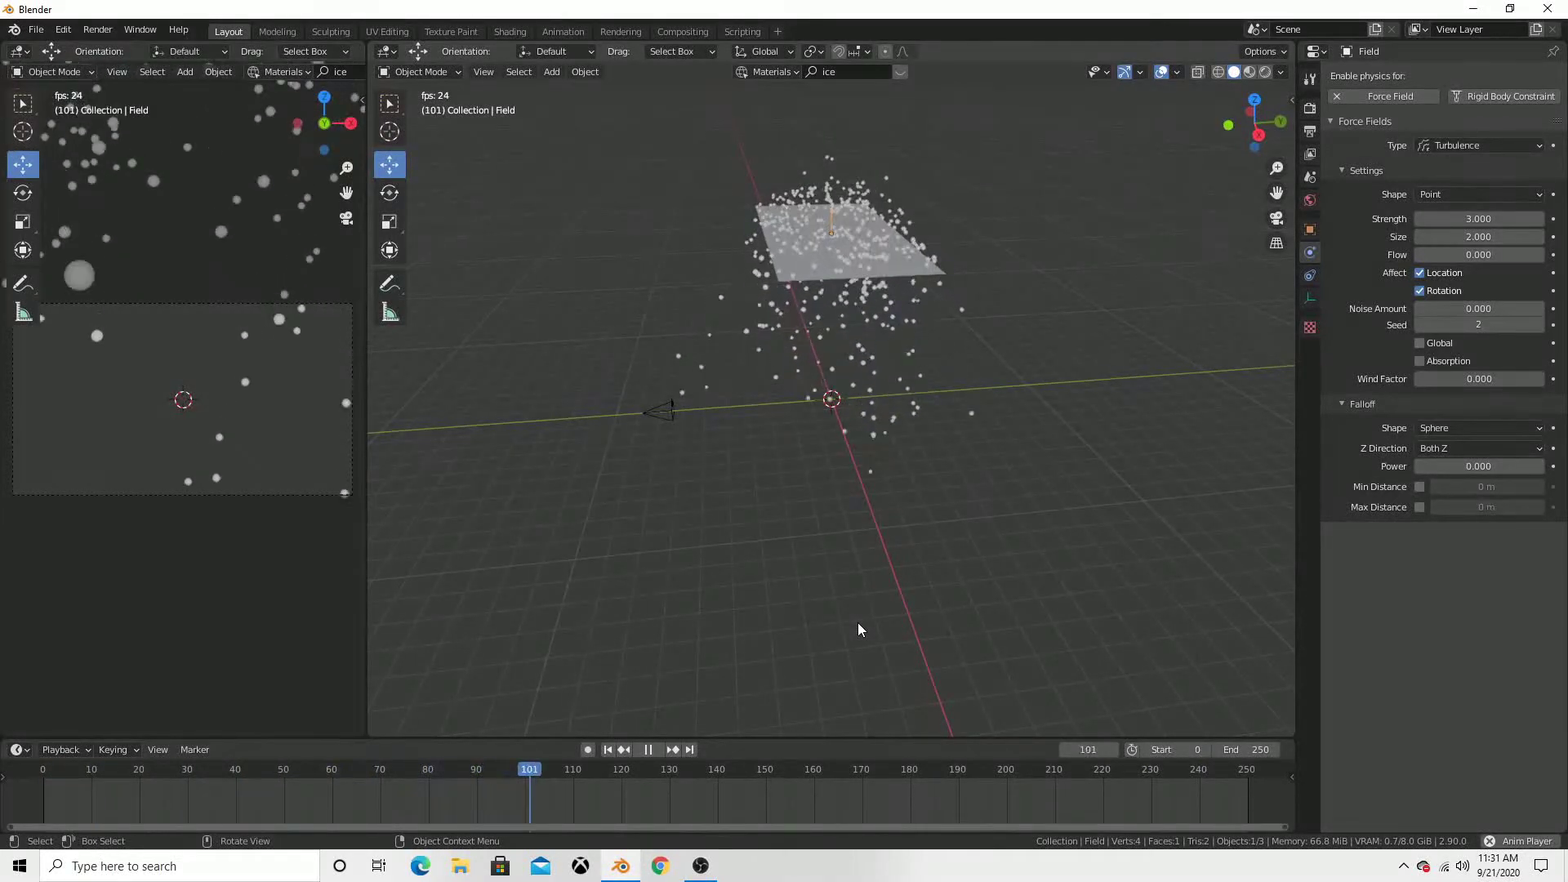
- Duplicate the turbulence field as Field.001, move it about 3.3 m lower and rewind
key("Escape")
key("KP_3")
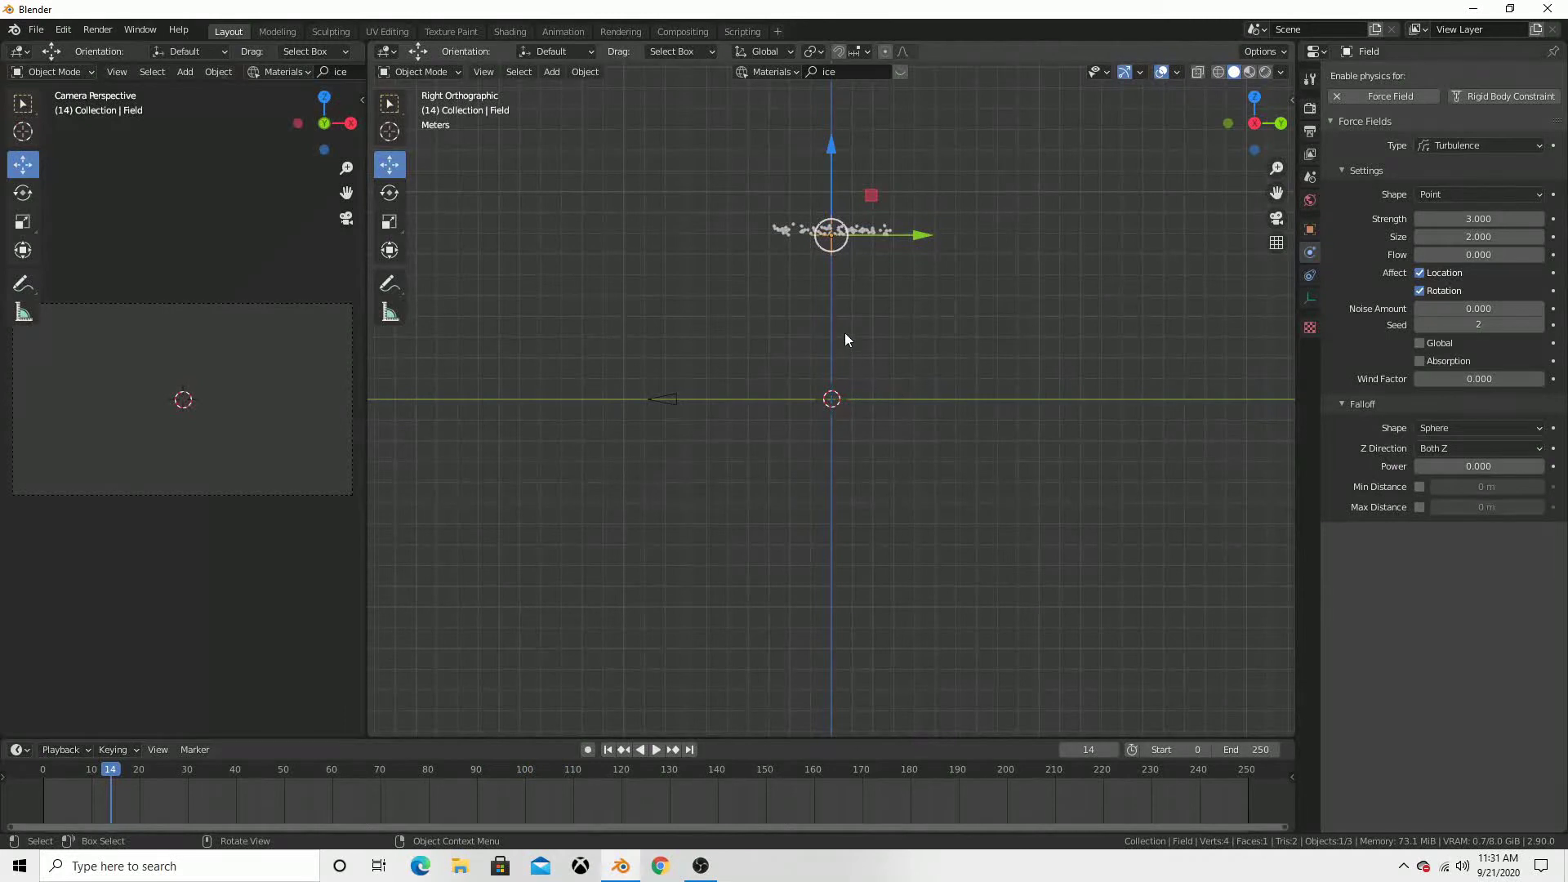
key("shift+d")
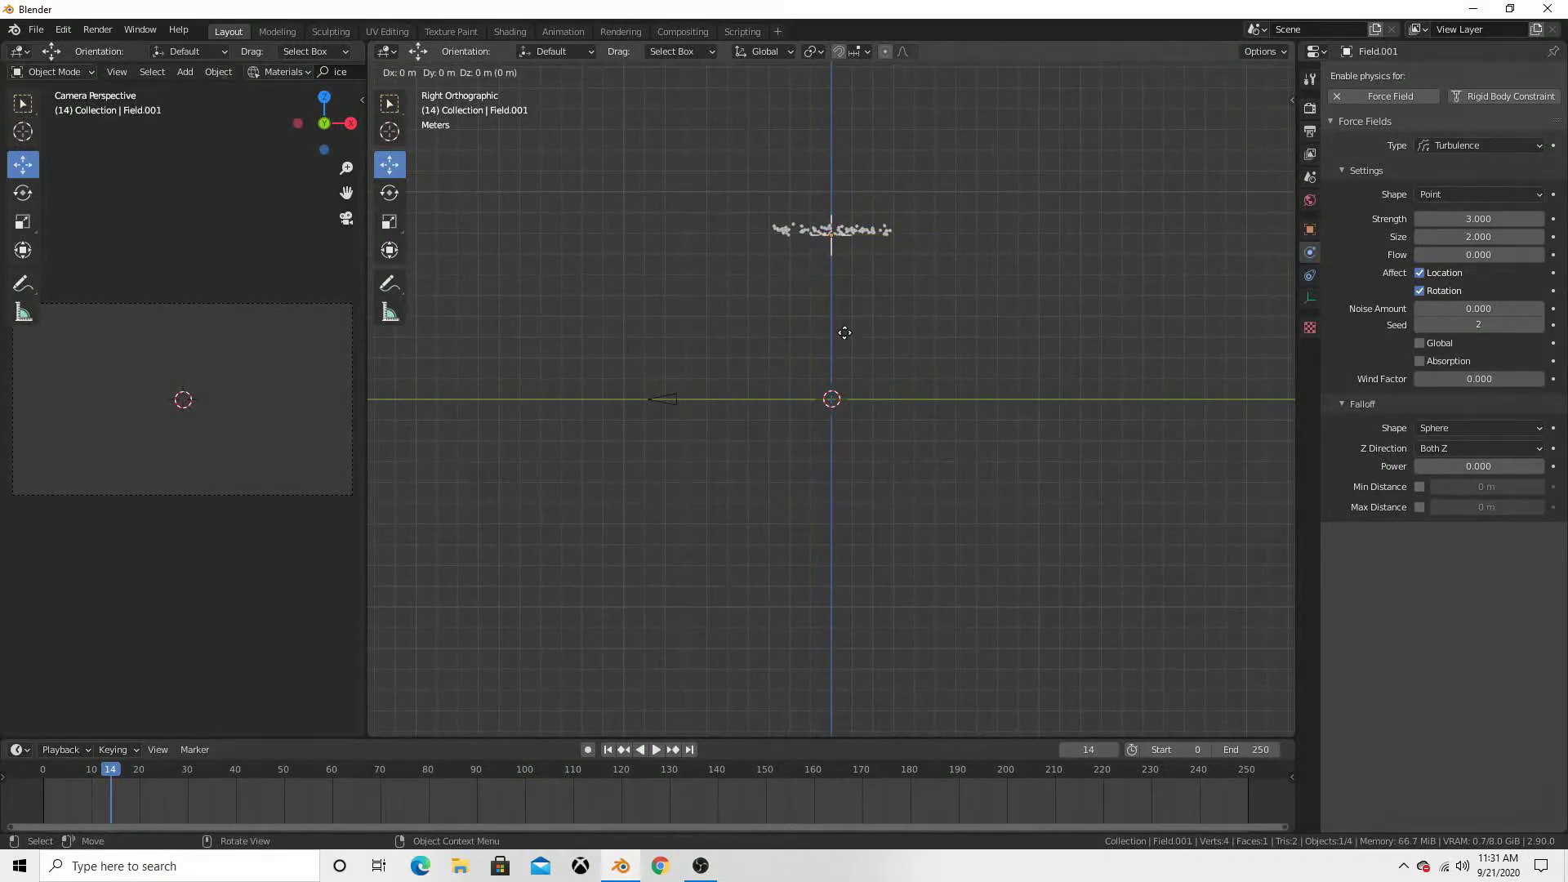
key("Escape")
key("g")
key("z")
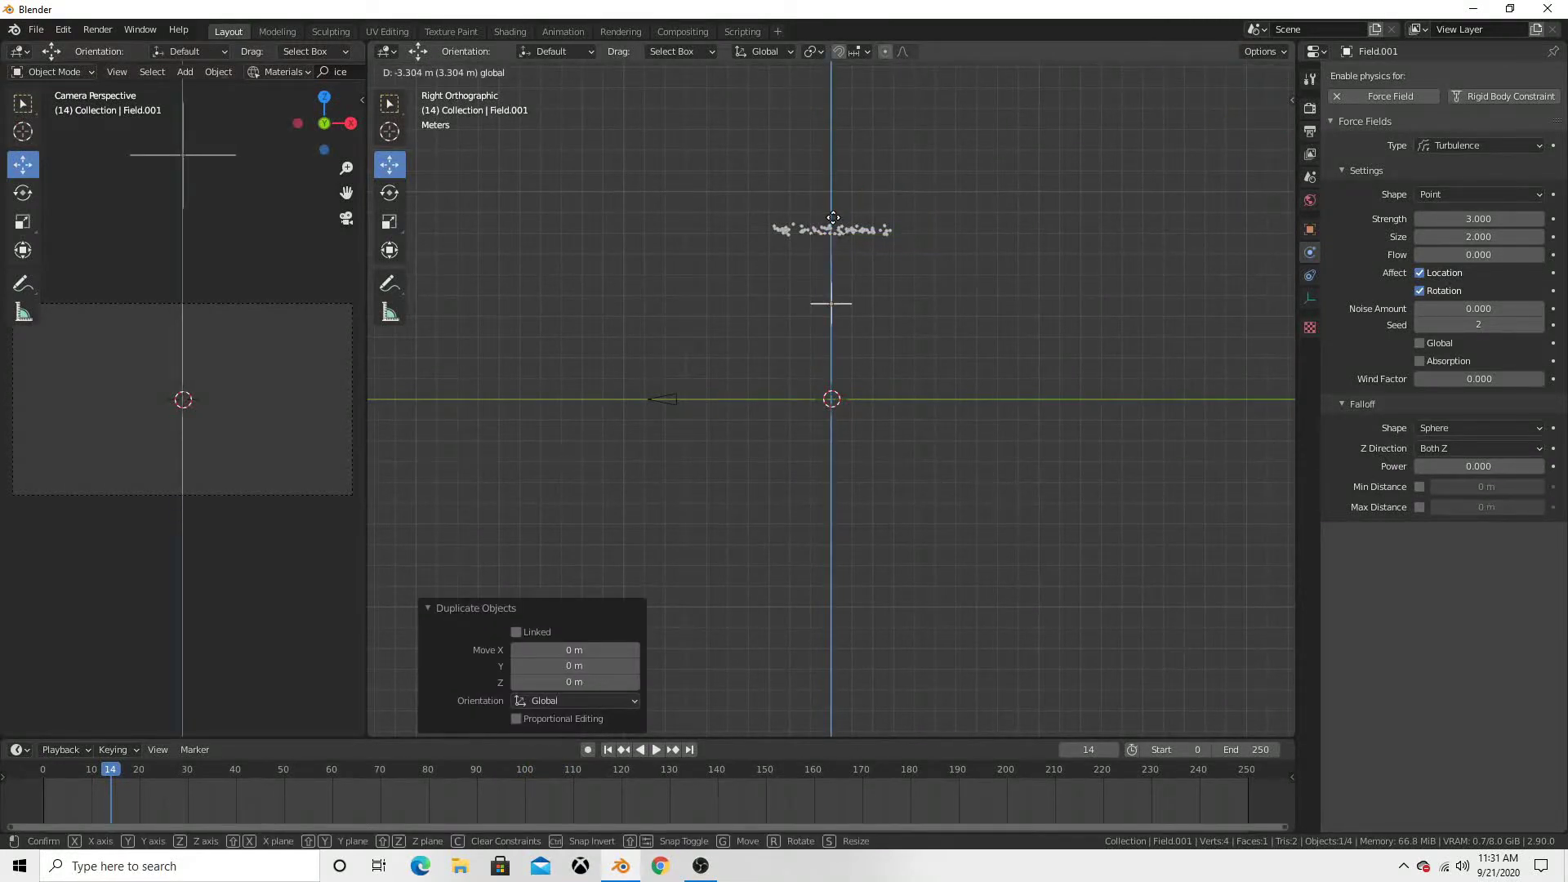
left_click(834, 218)
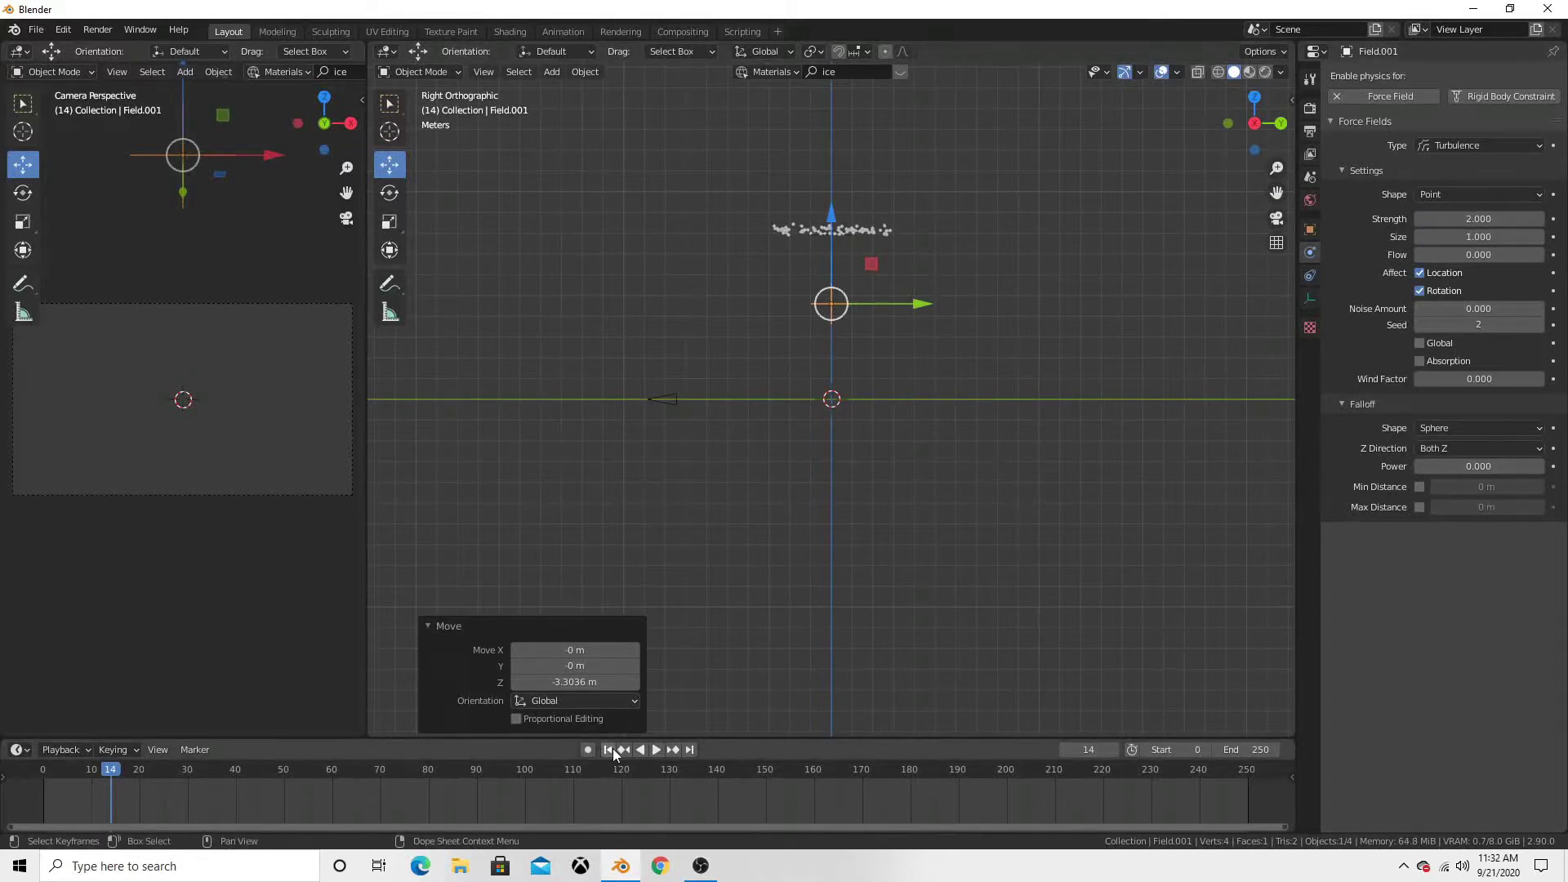
left_click(608, 749)
left_click(656, 749)
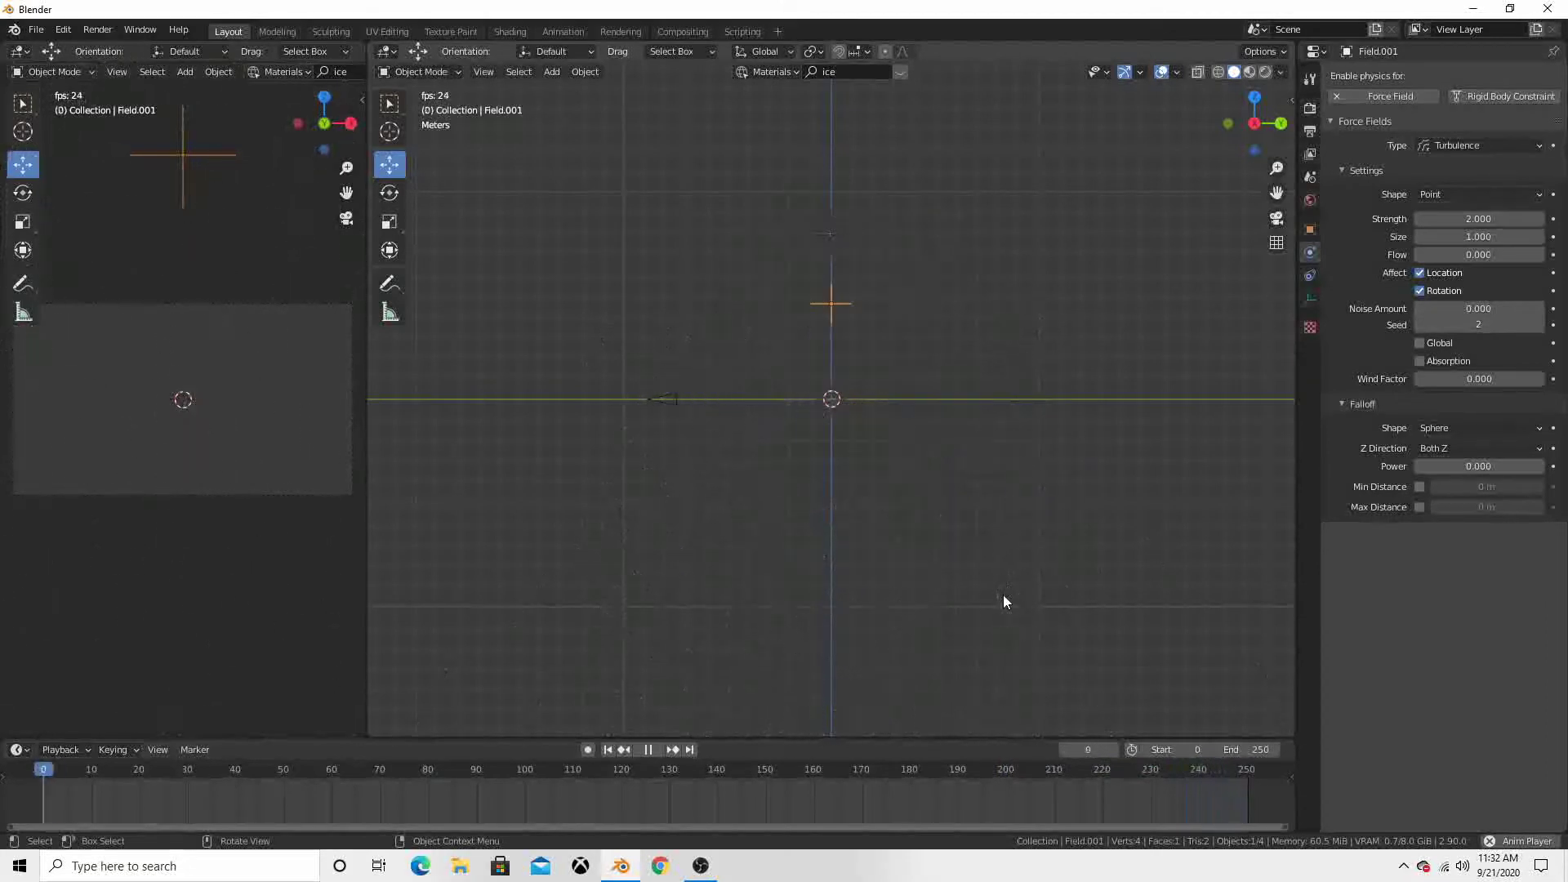
key("space")
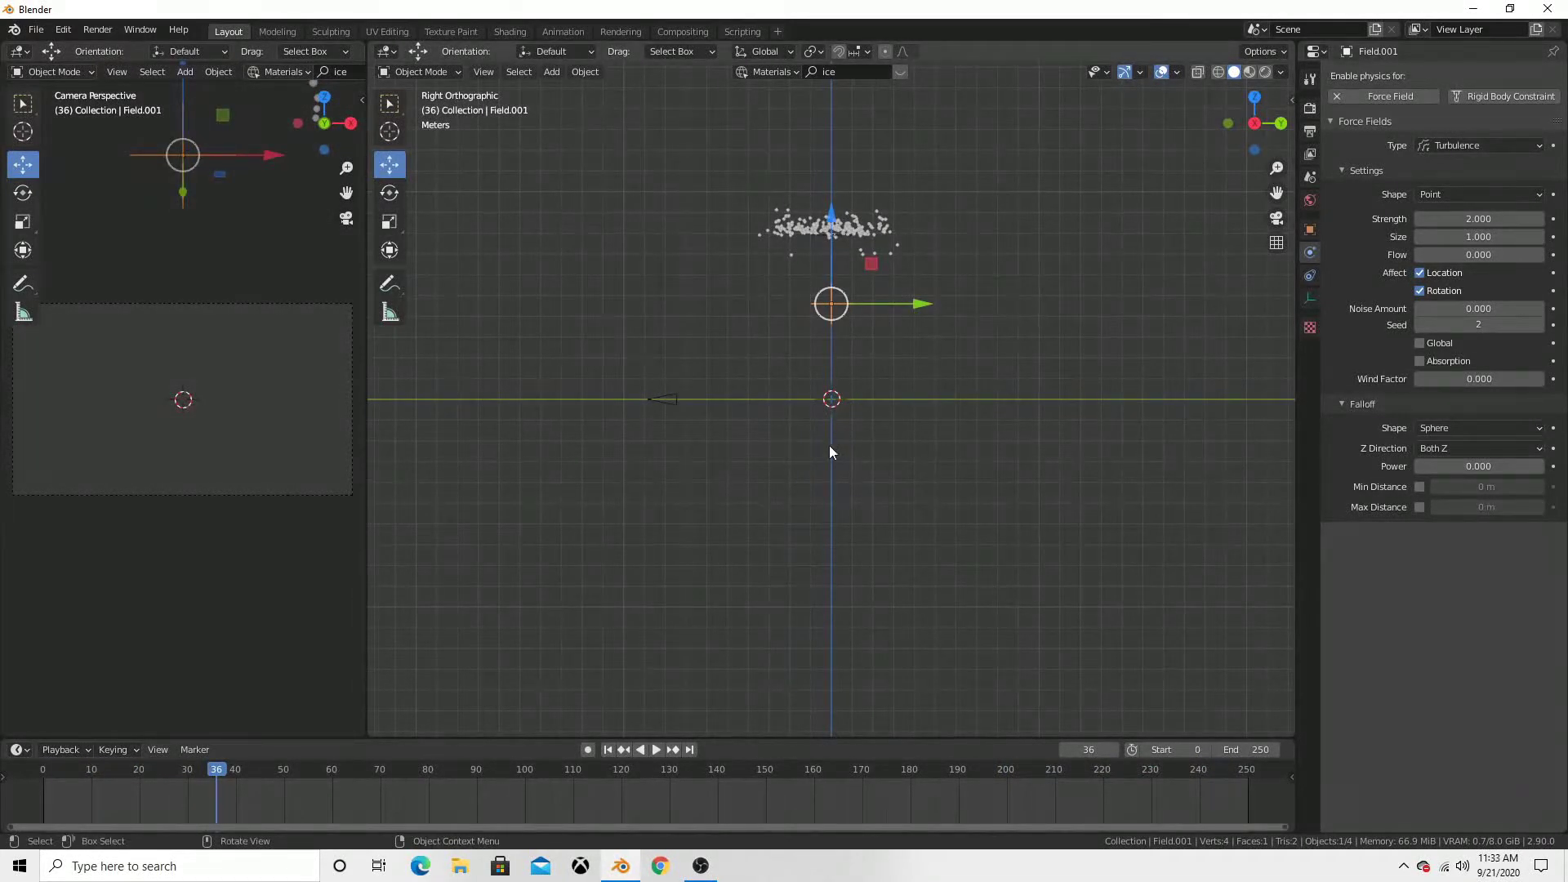
- Add a new plane at the origin and shrink it to about 0.46 scale
key("shift+a")
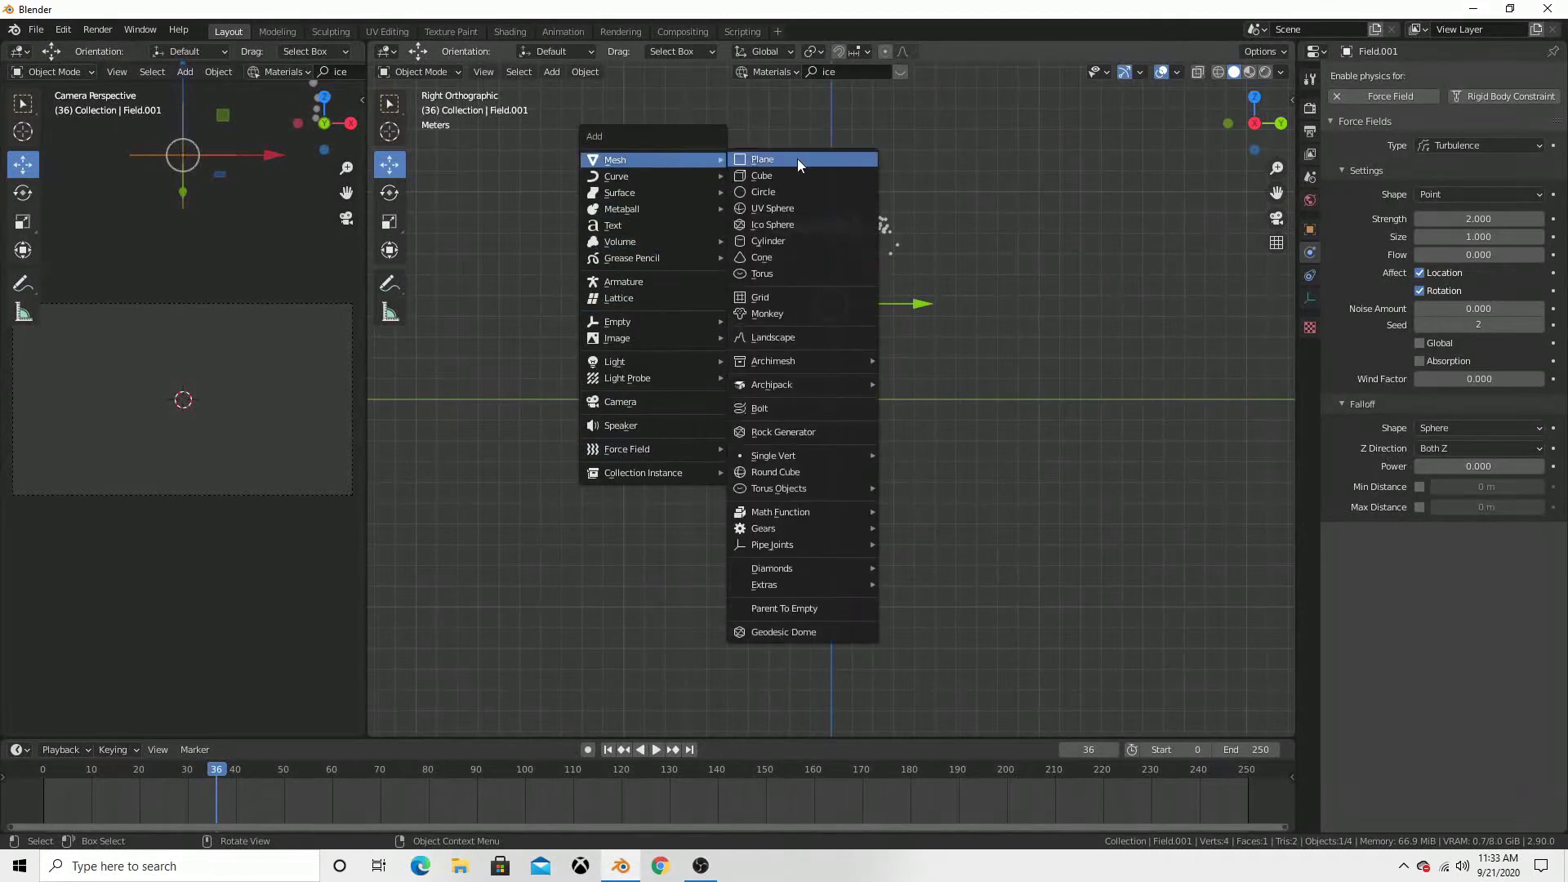
left_click(797, 160)
middle_click_drag(893, 460, 947, 528)
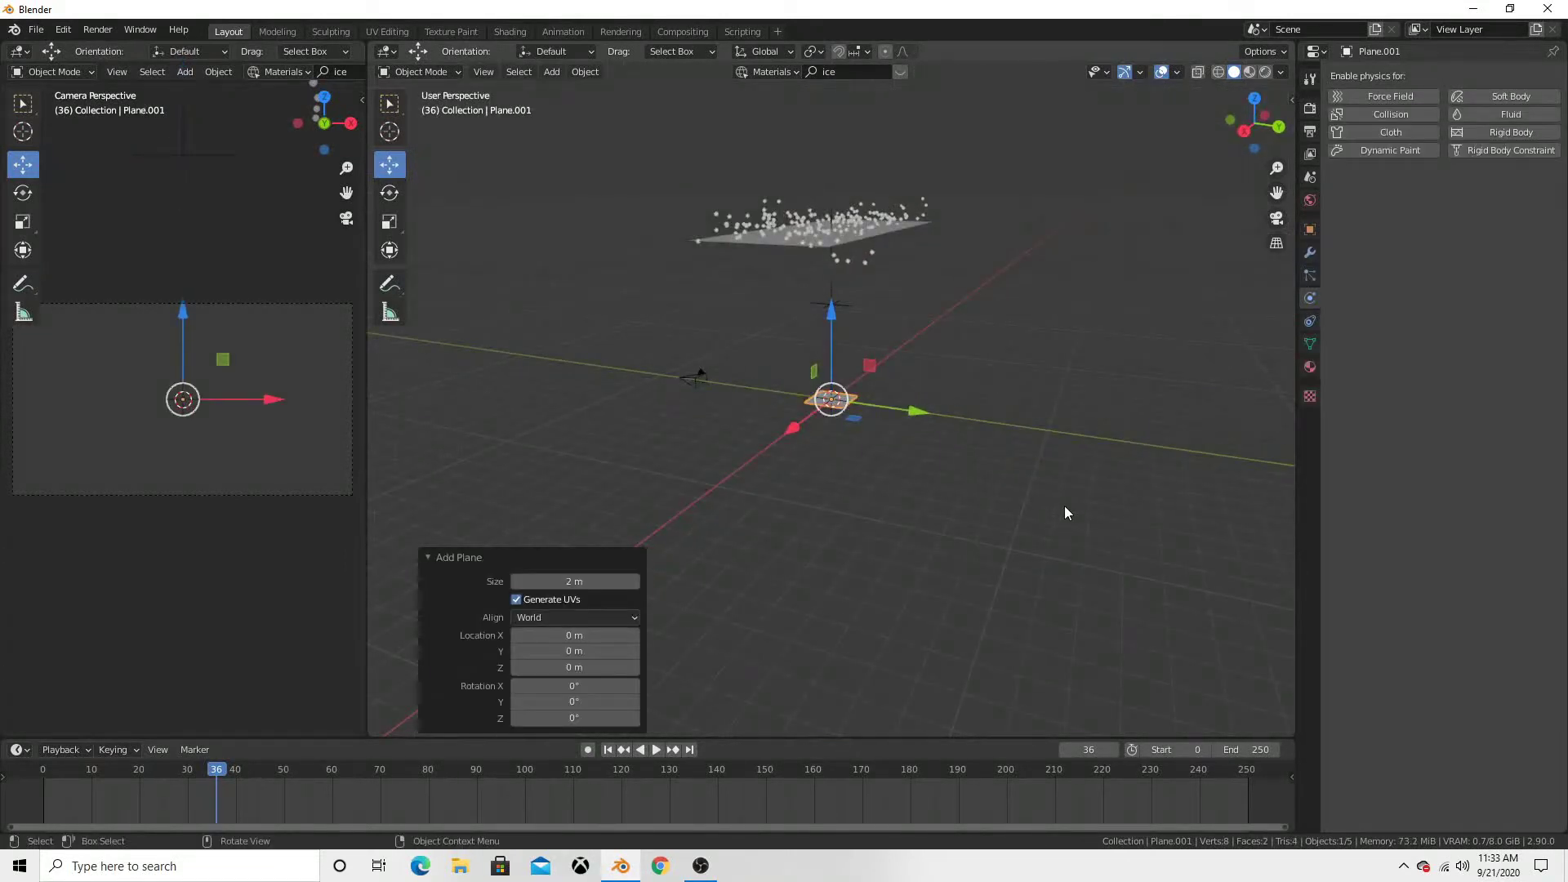
middle_click_drag(1065, 513, 1008, 545)
key("s")
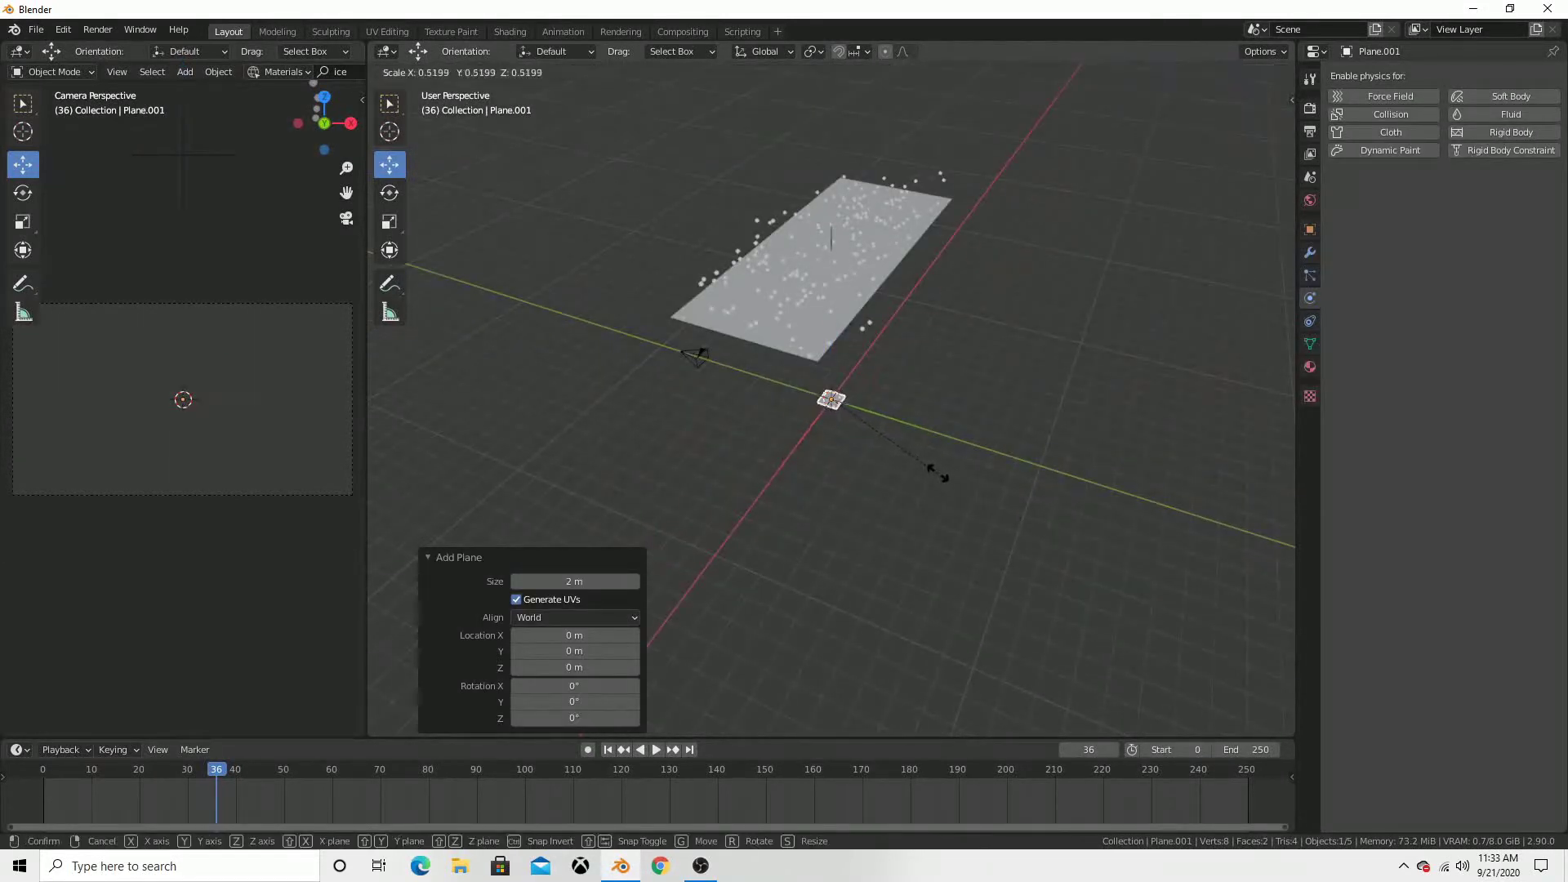
left_click(927, 473)
- Subdivide the small plane once with 1 cut in Edit Mode
key("Tab")
right_click(841, 396)
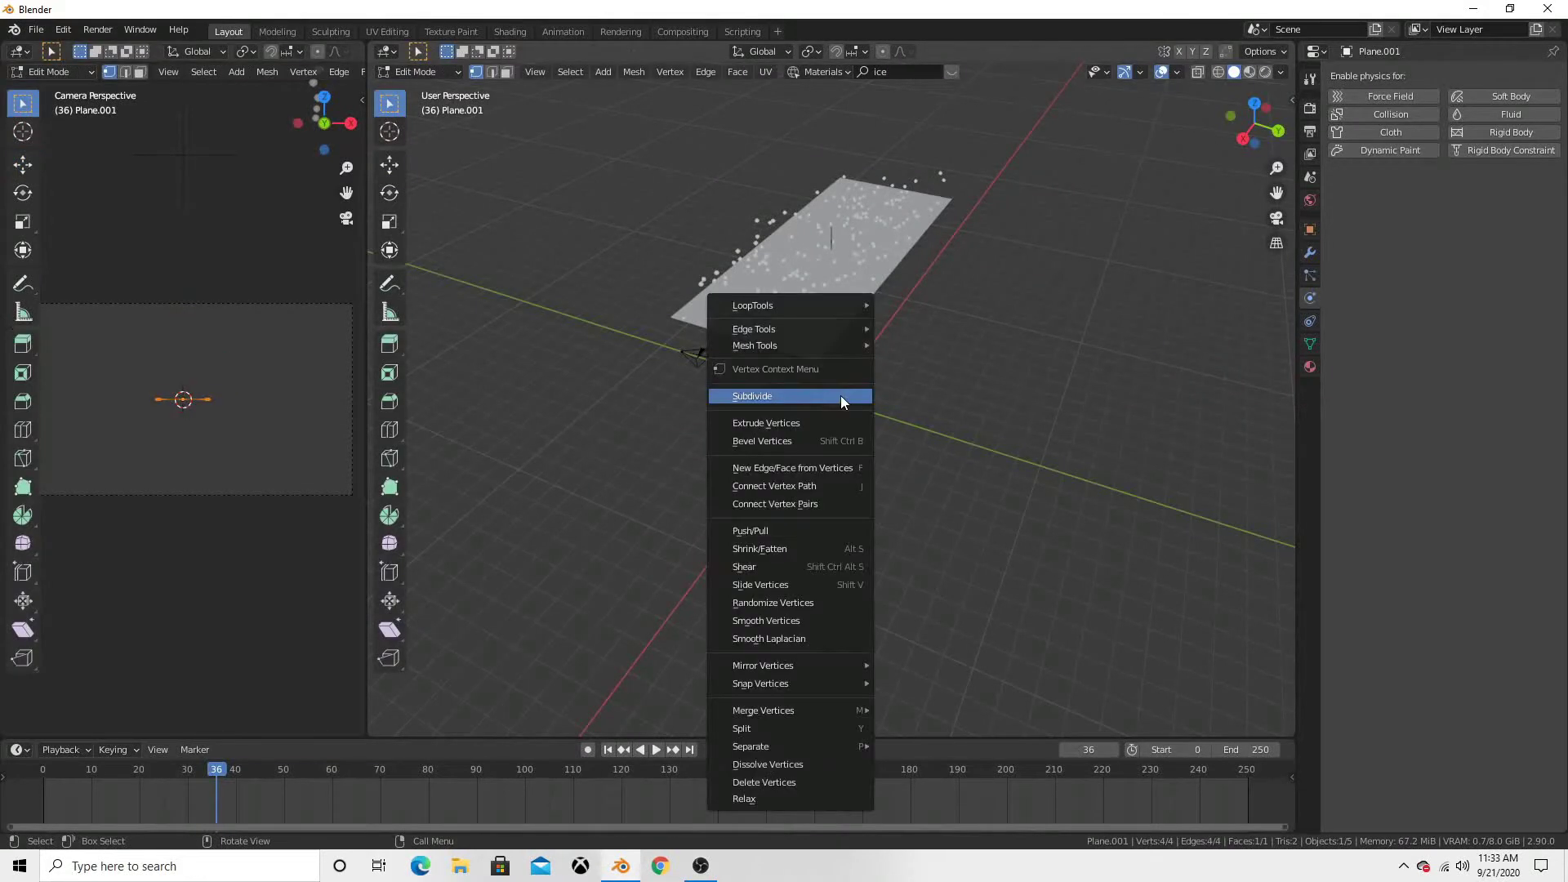
left_click(752, 396)
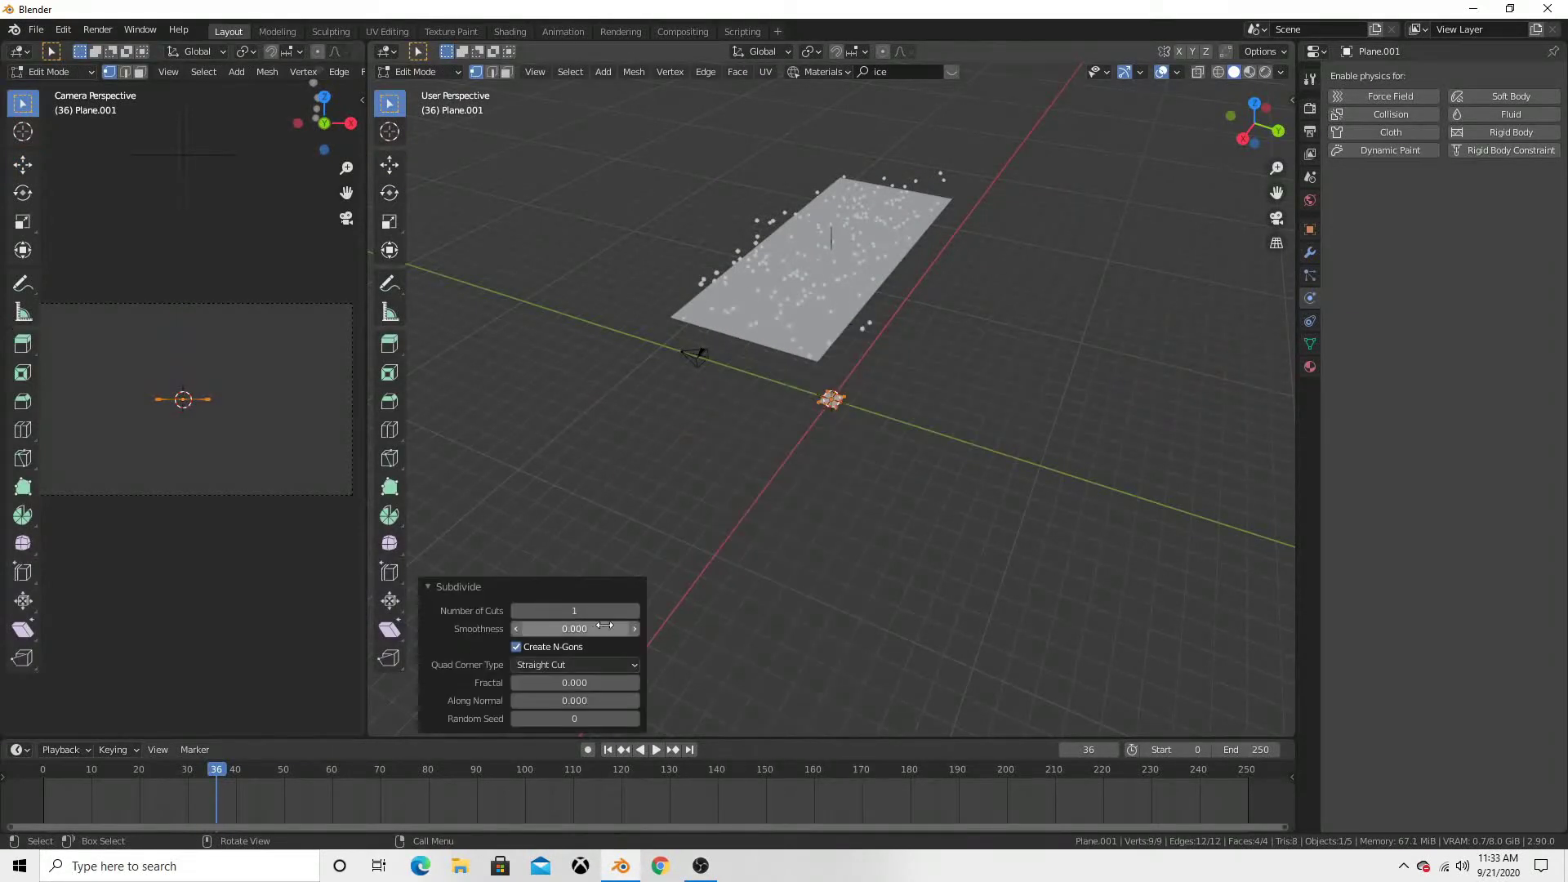
key("Tab")
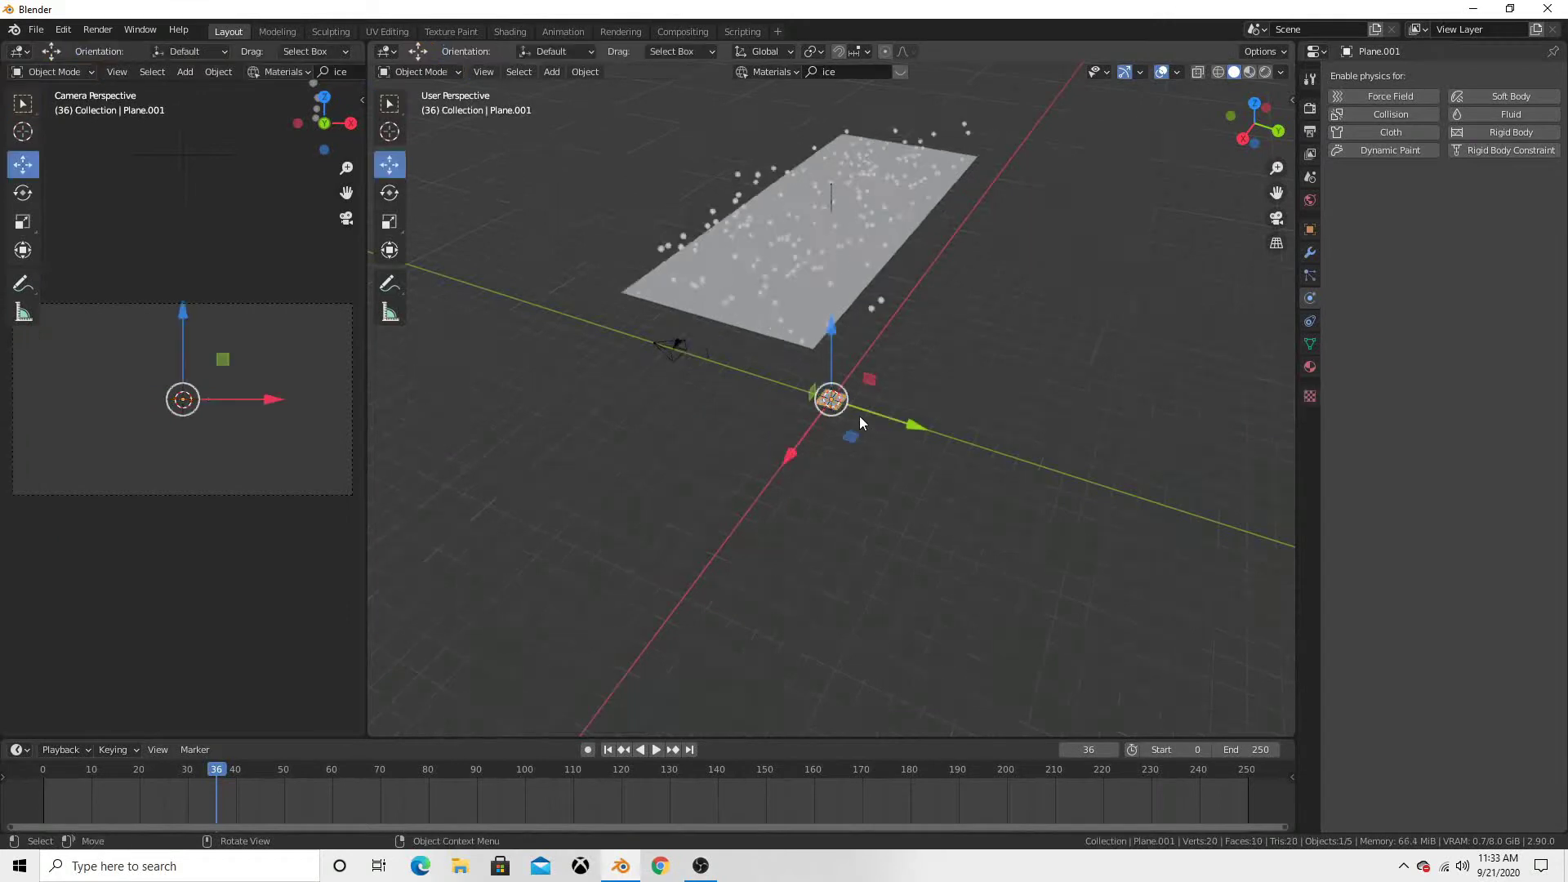
scroll(825, 474, "up", 3)
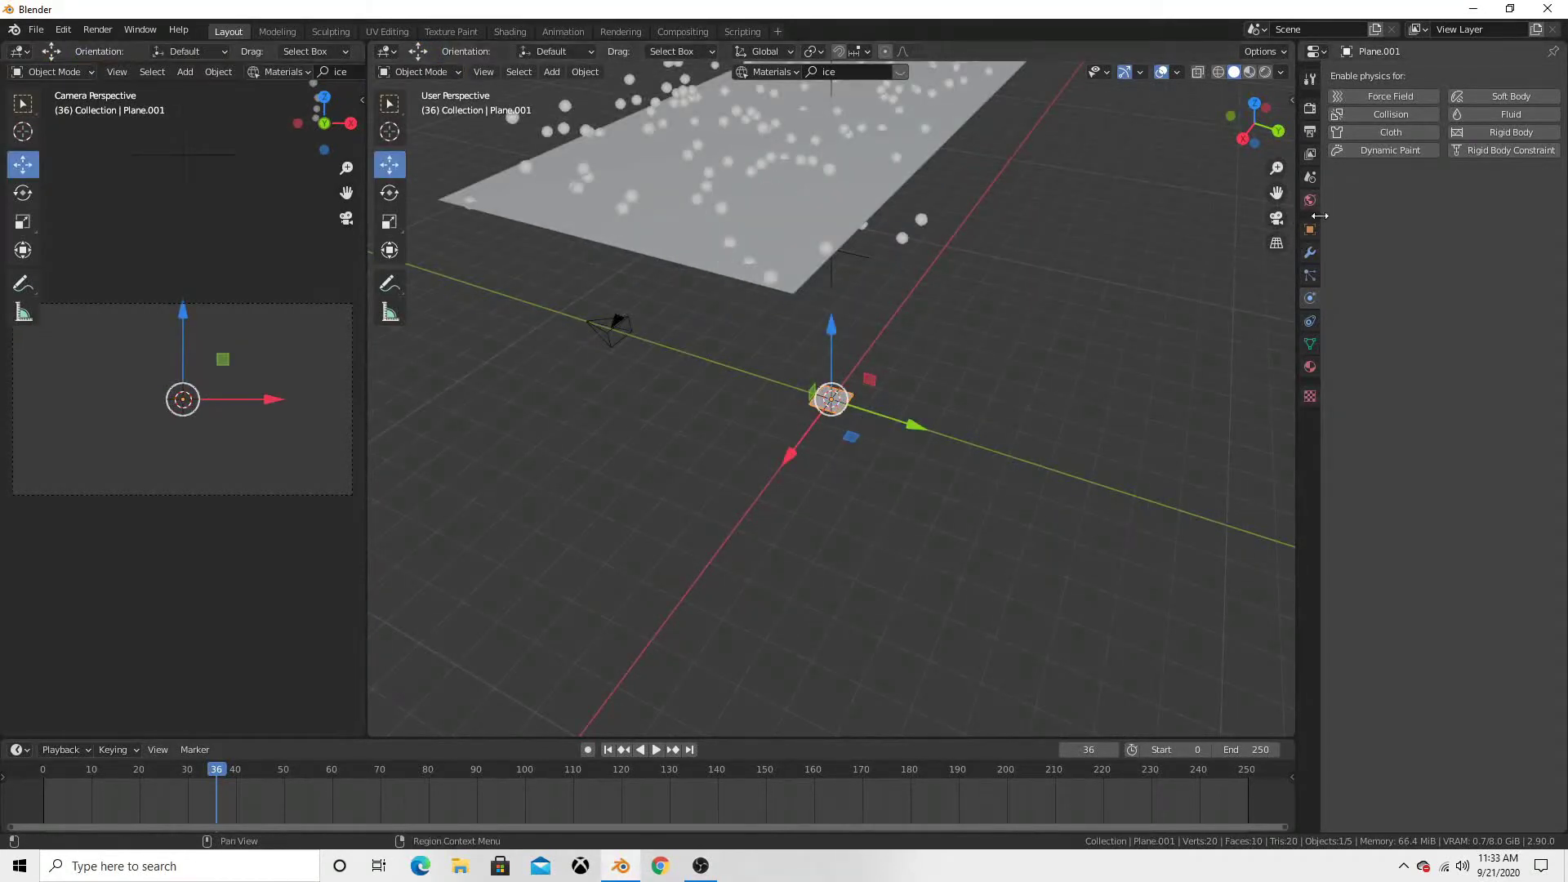
- Render the emitter's particles as Object instances of Plane.001
left_click(898, 193)
left_click(1308, 276)
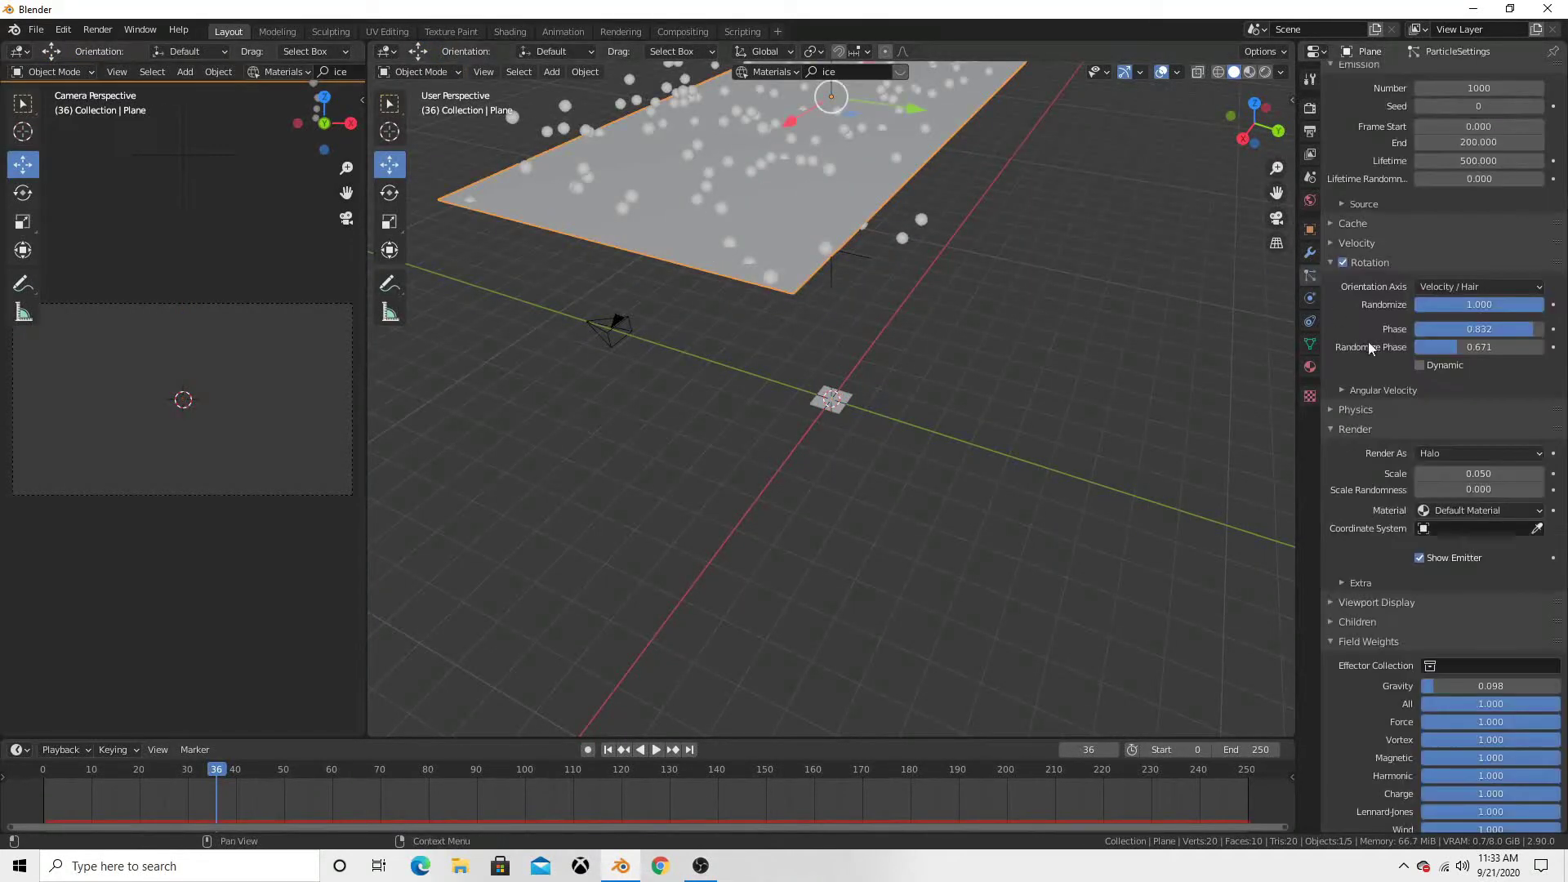
left_click(1438, 448)
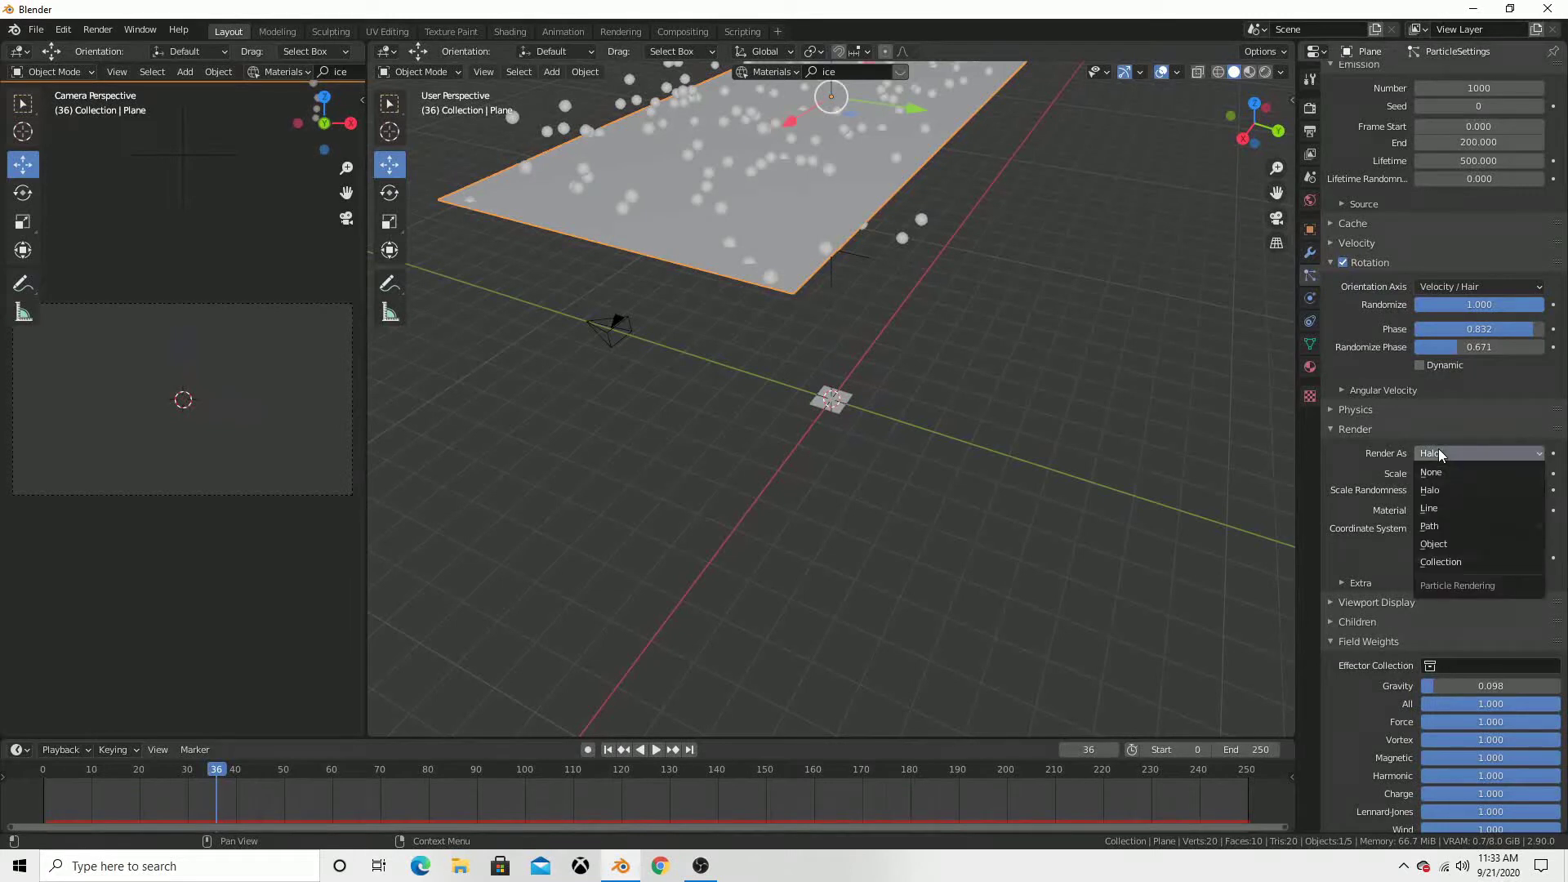
left_click(1444, 455)
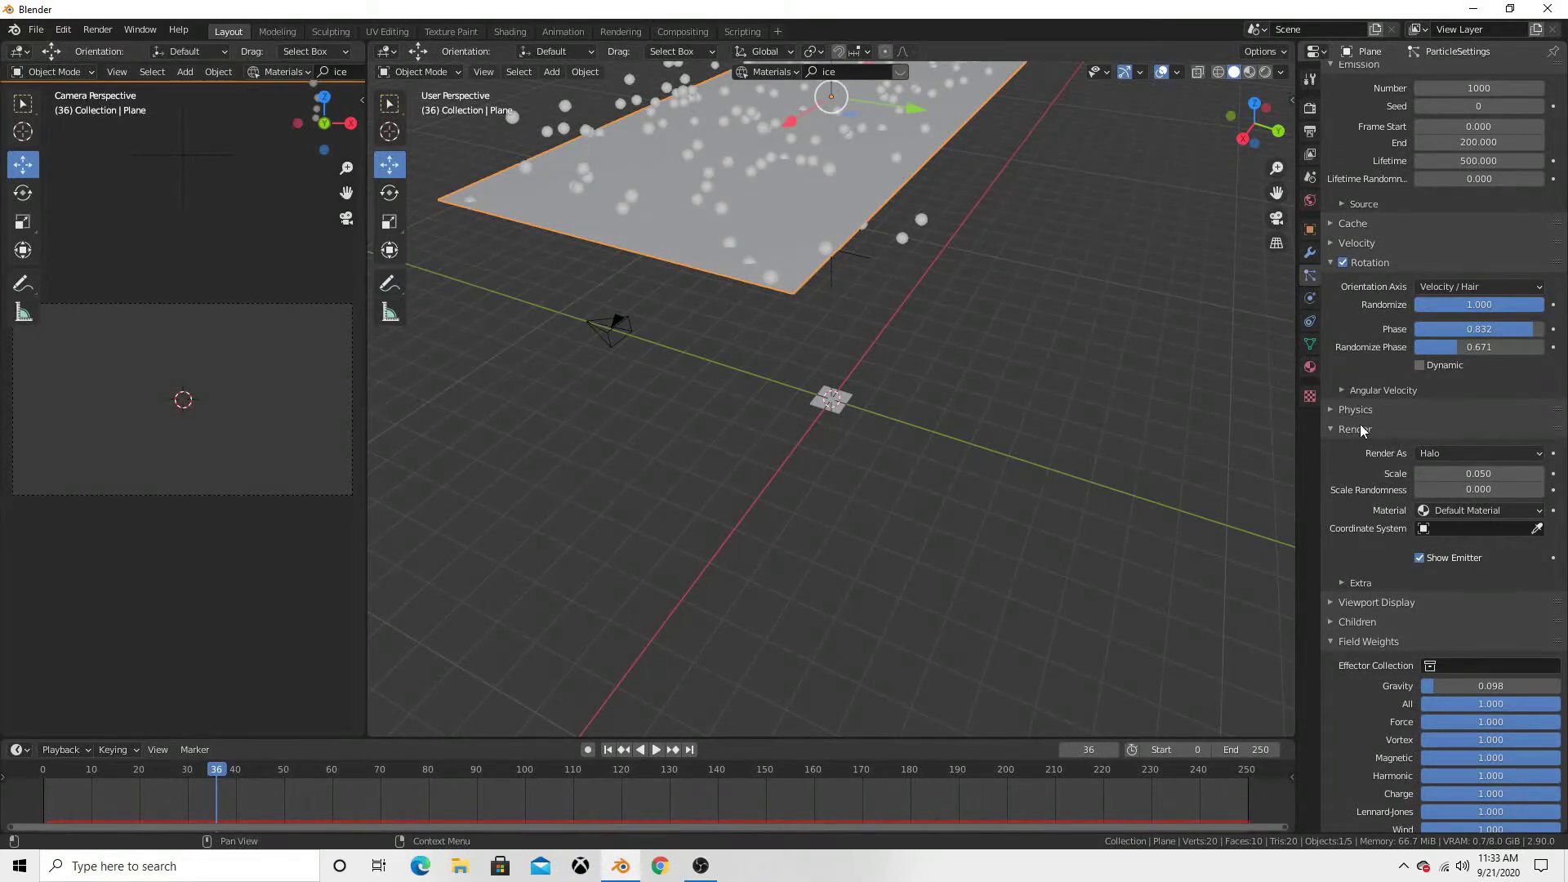
left_click(1474, 458)
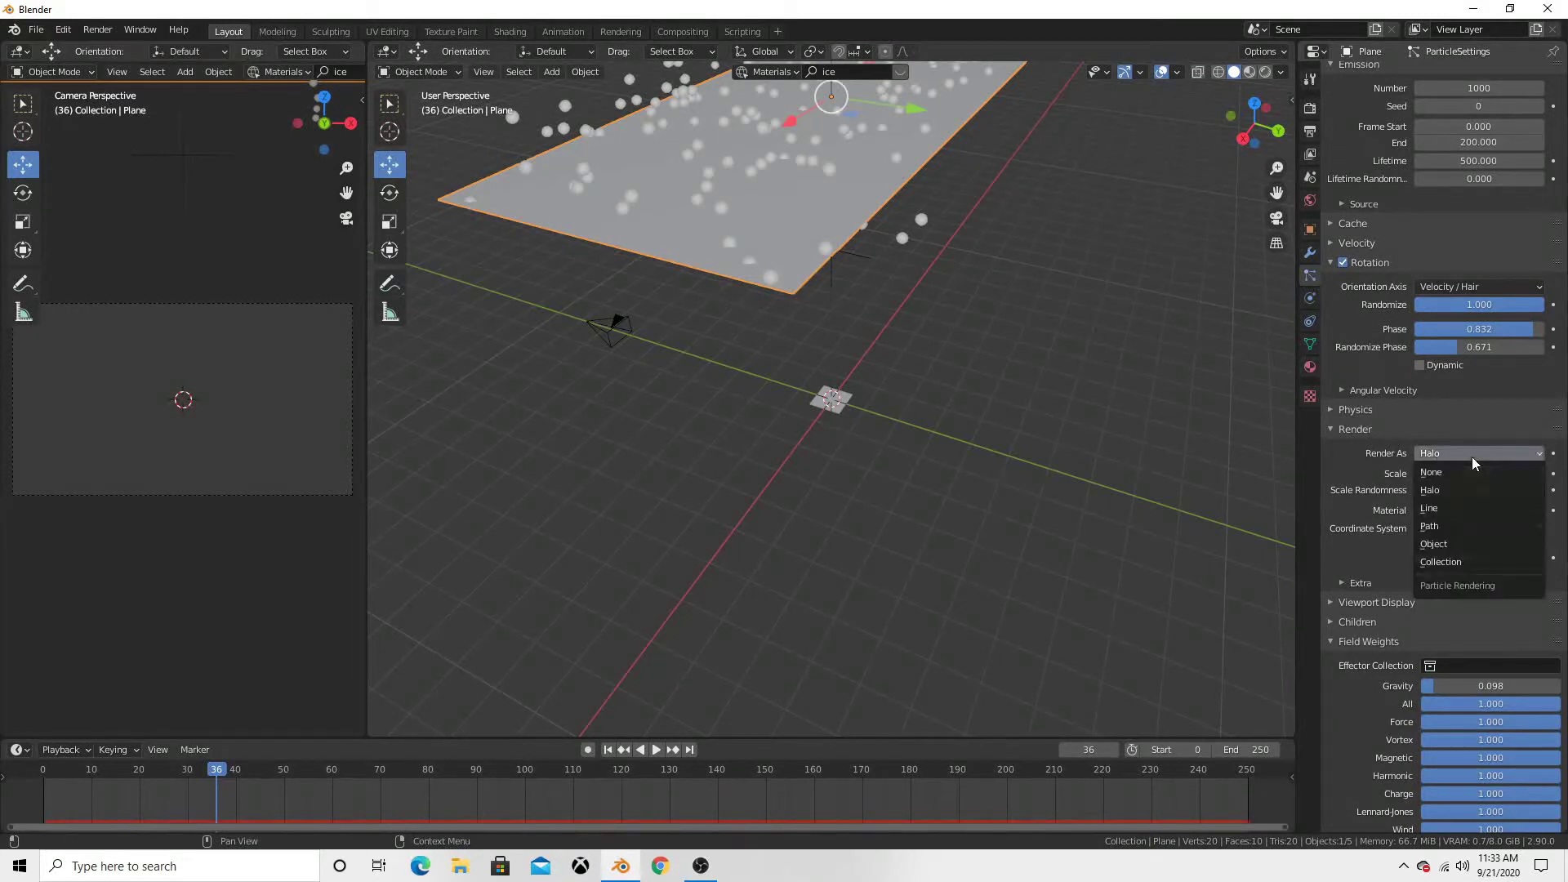
left_click(1464, 543)
left_click(1471, 573)
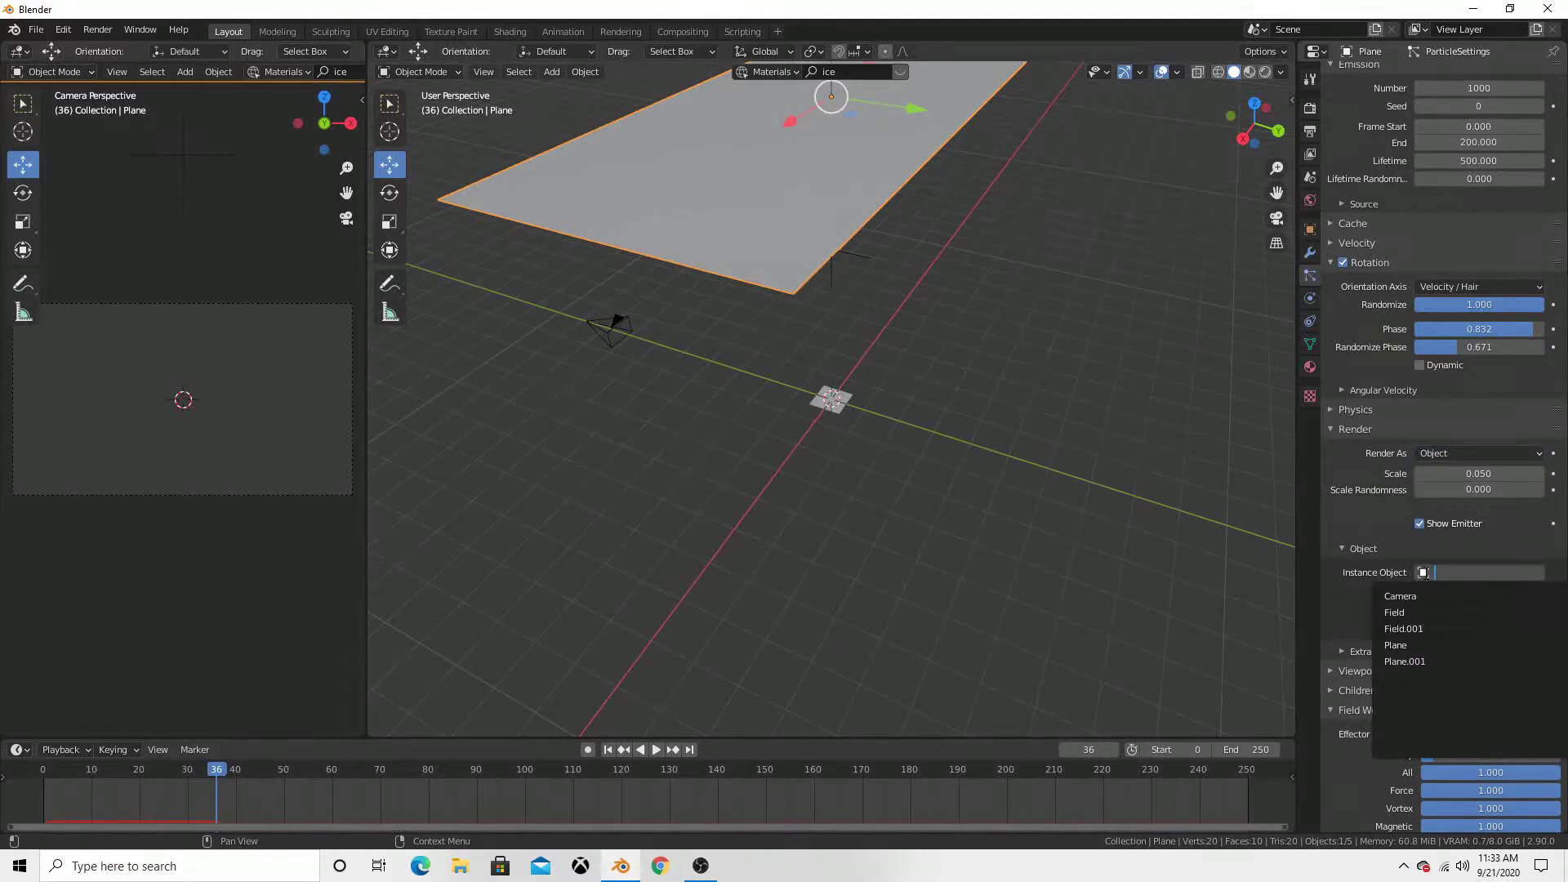
left_click(1405, 662)
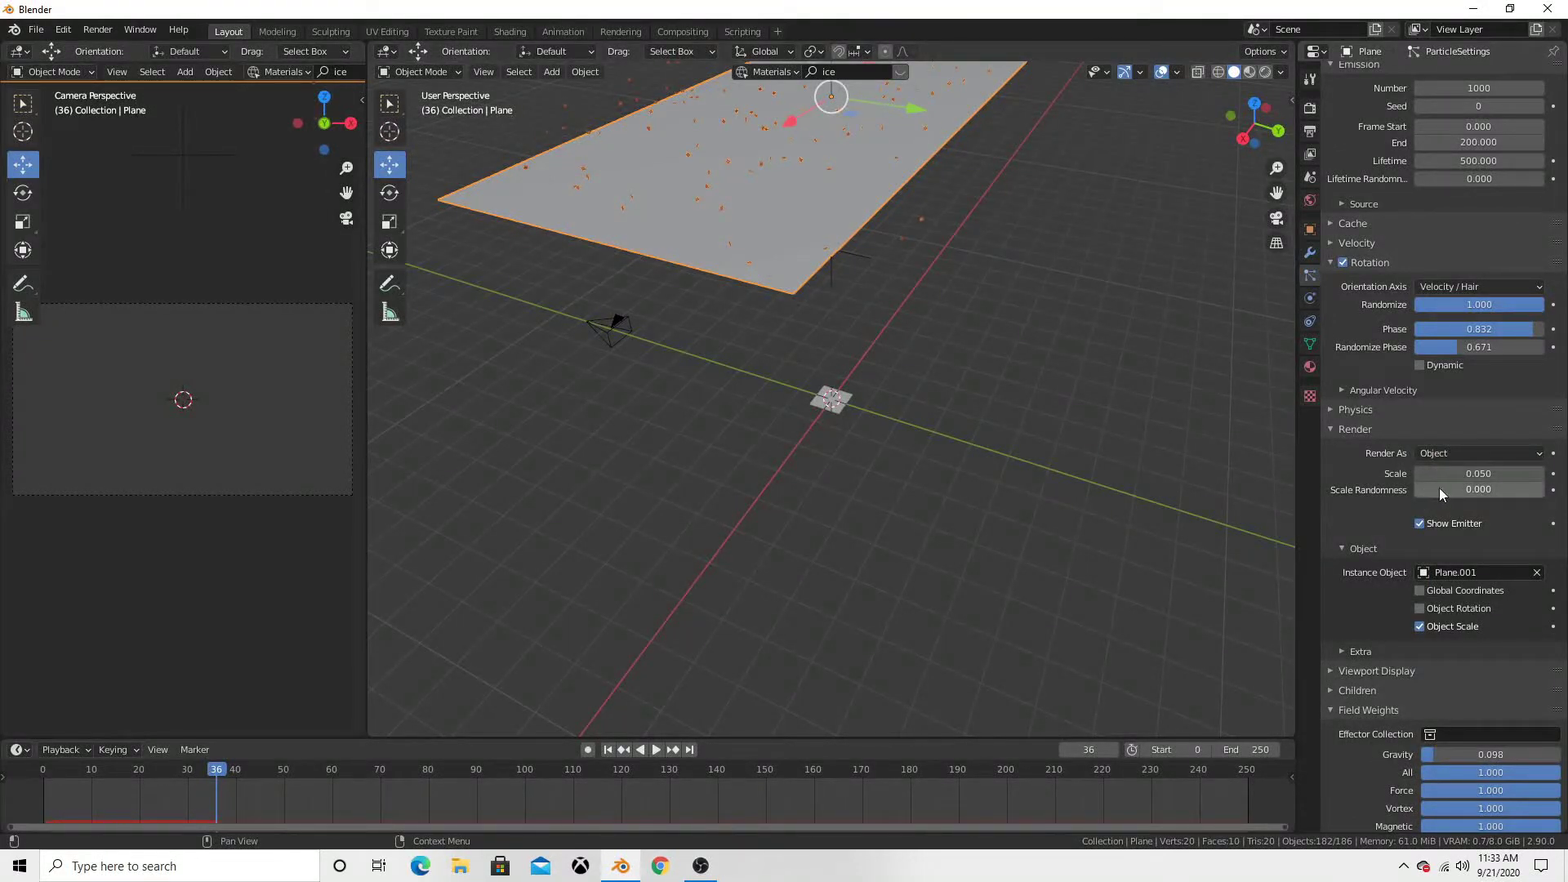
- Set particle scale randomness to 0.919 and move Plane.001 15.853 m along Y
mouse_move(1439, 488)
left_mouse_down()
mouse_move(1484, 488)
mouse_move(1470, 475)
left_mouse_up()
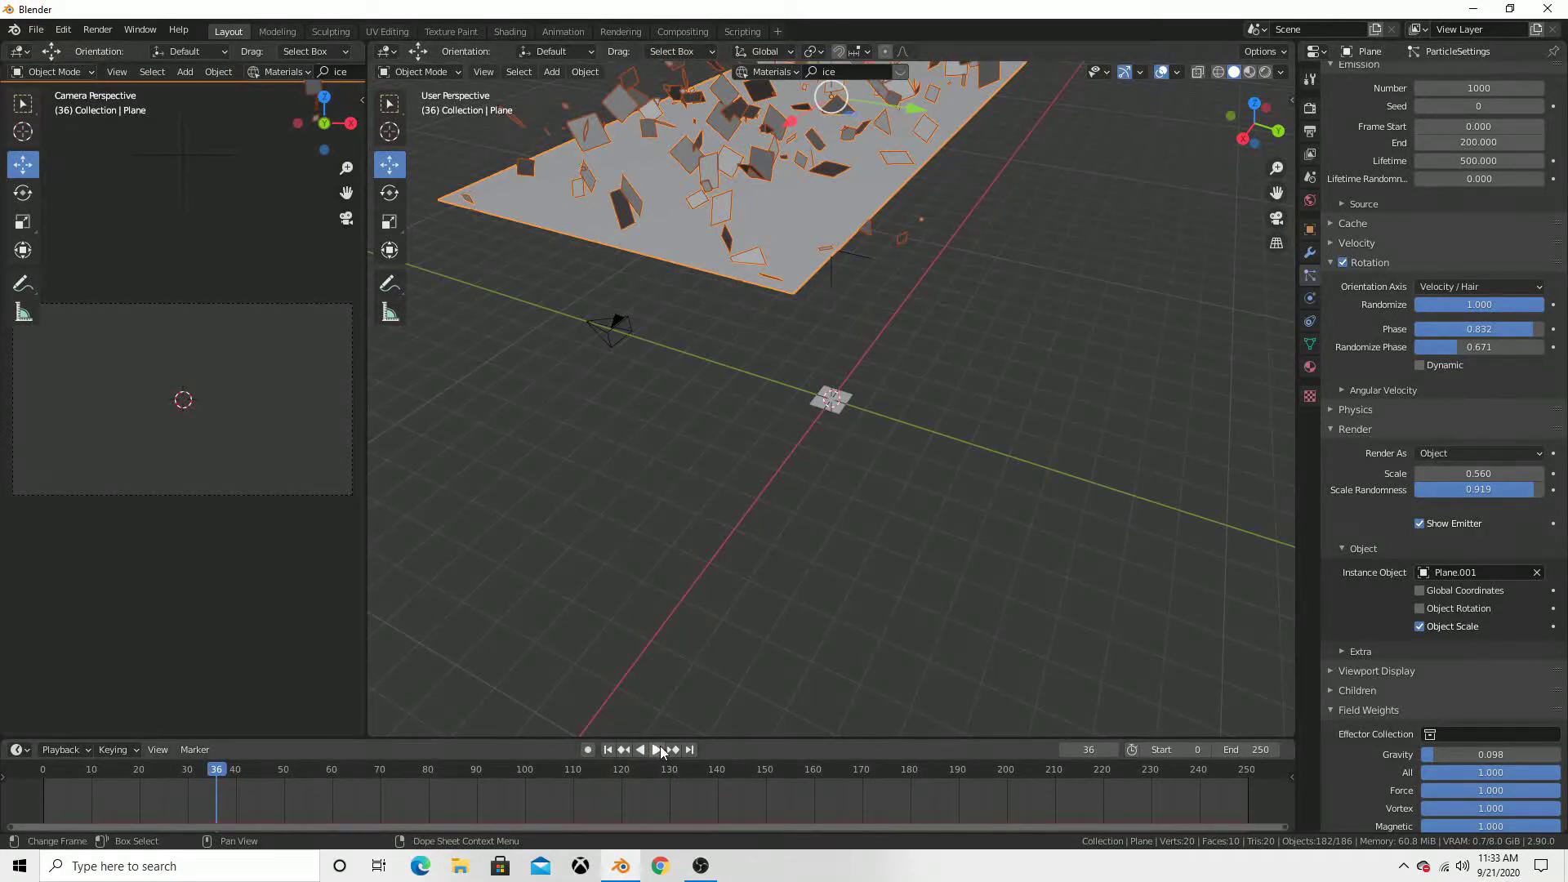
left_click(843, 410)
left_click_drag(886, 418, 1292, 508)
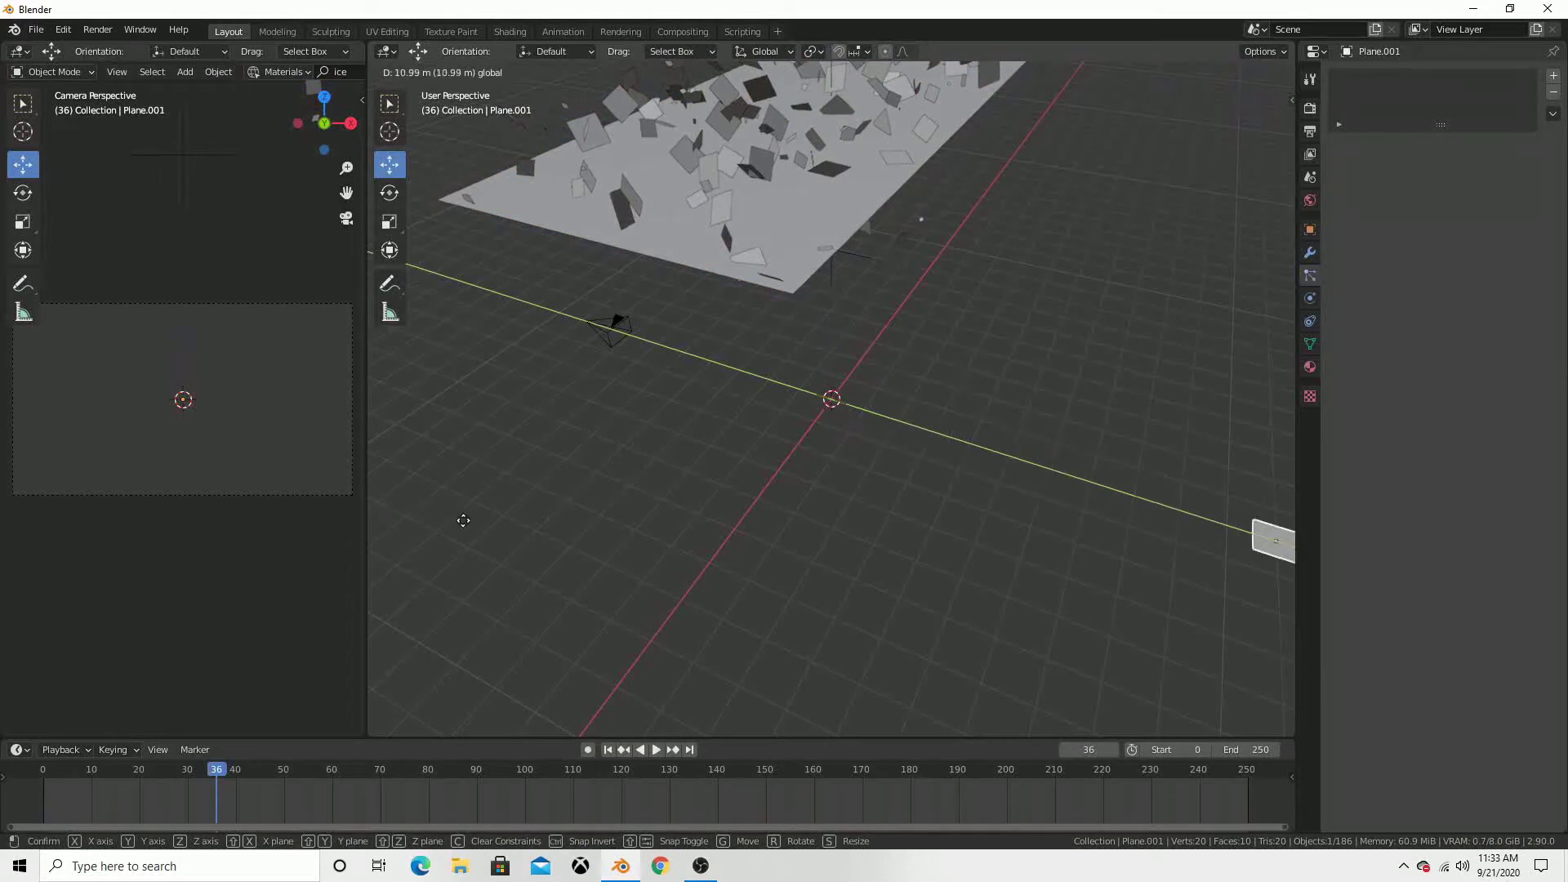
left_click_drag(710, 587, 686, 552)
- Preview the animation, then set the emitter's particle Orientation Axis to Normal
left_click(656, 749)
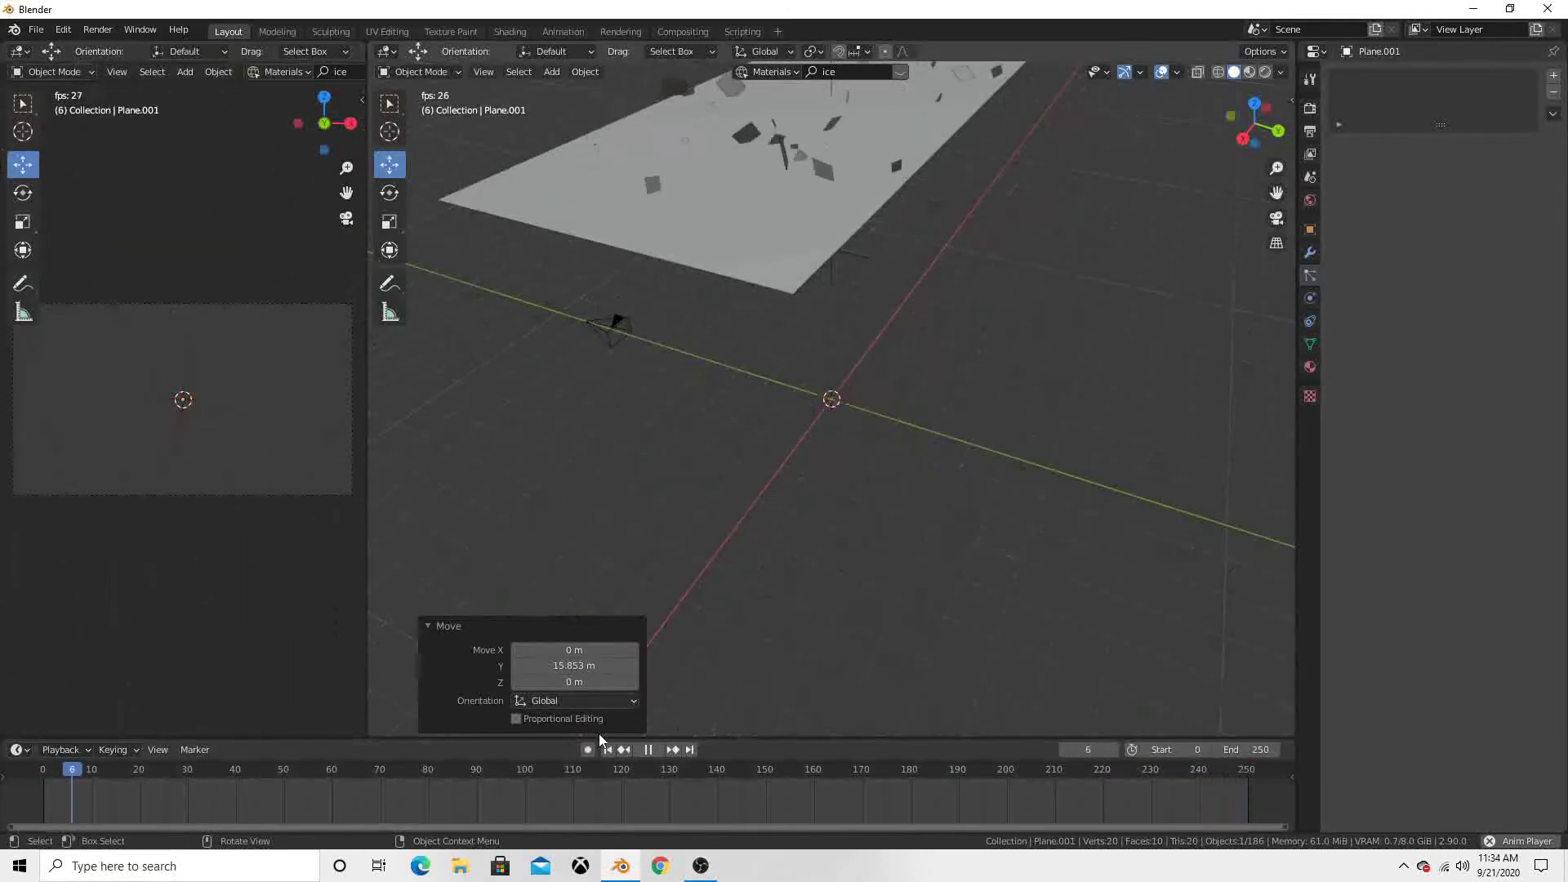
left_click(647, 750)
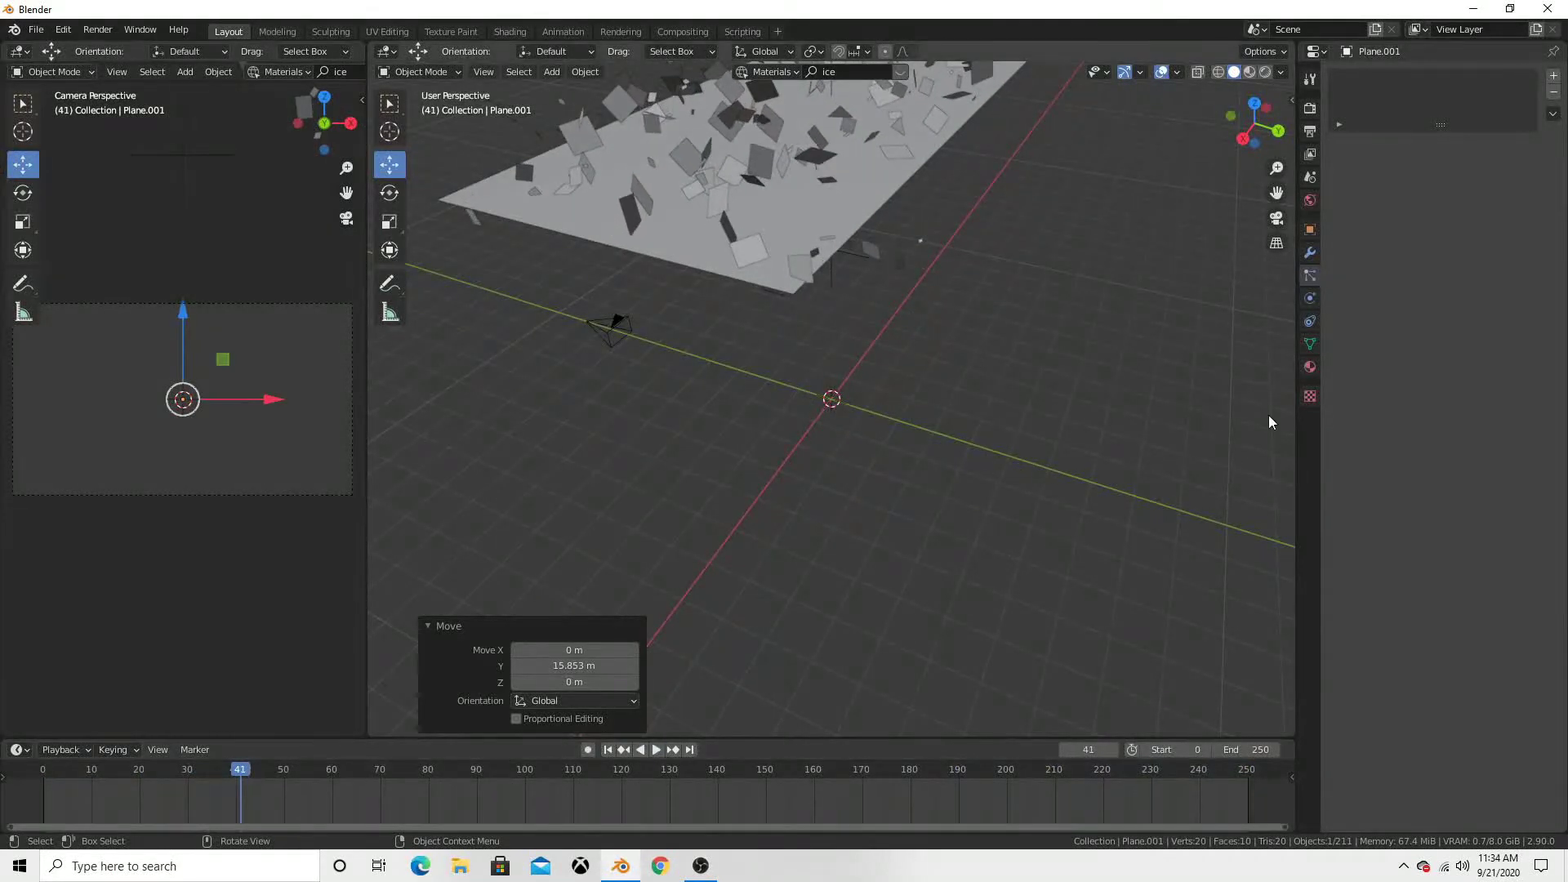
left_click(766, 159)
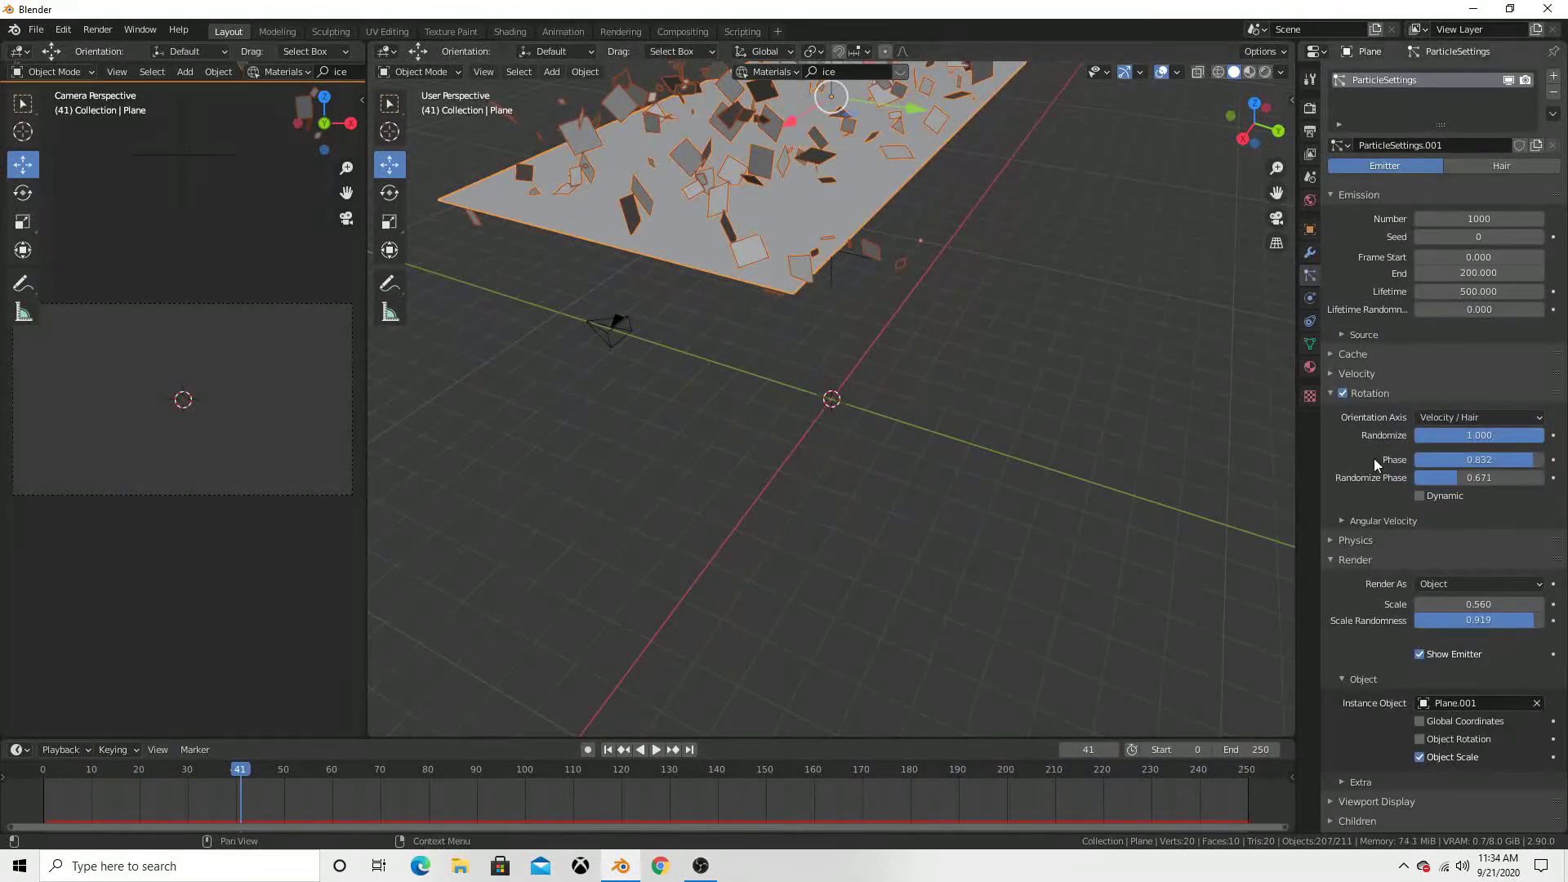
left_click(1506, 419)
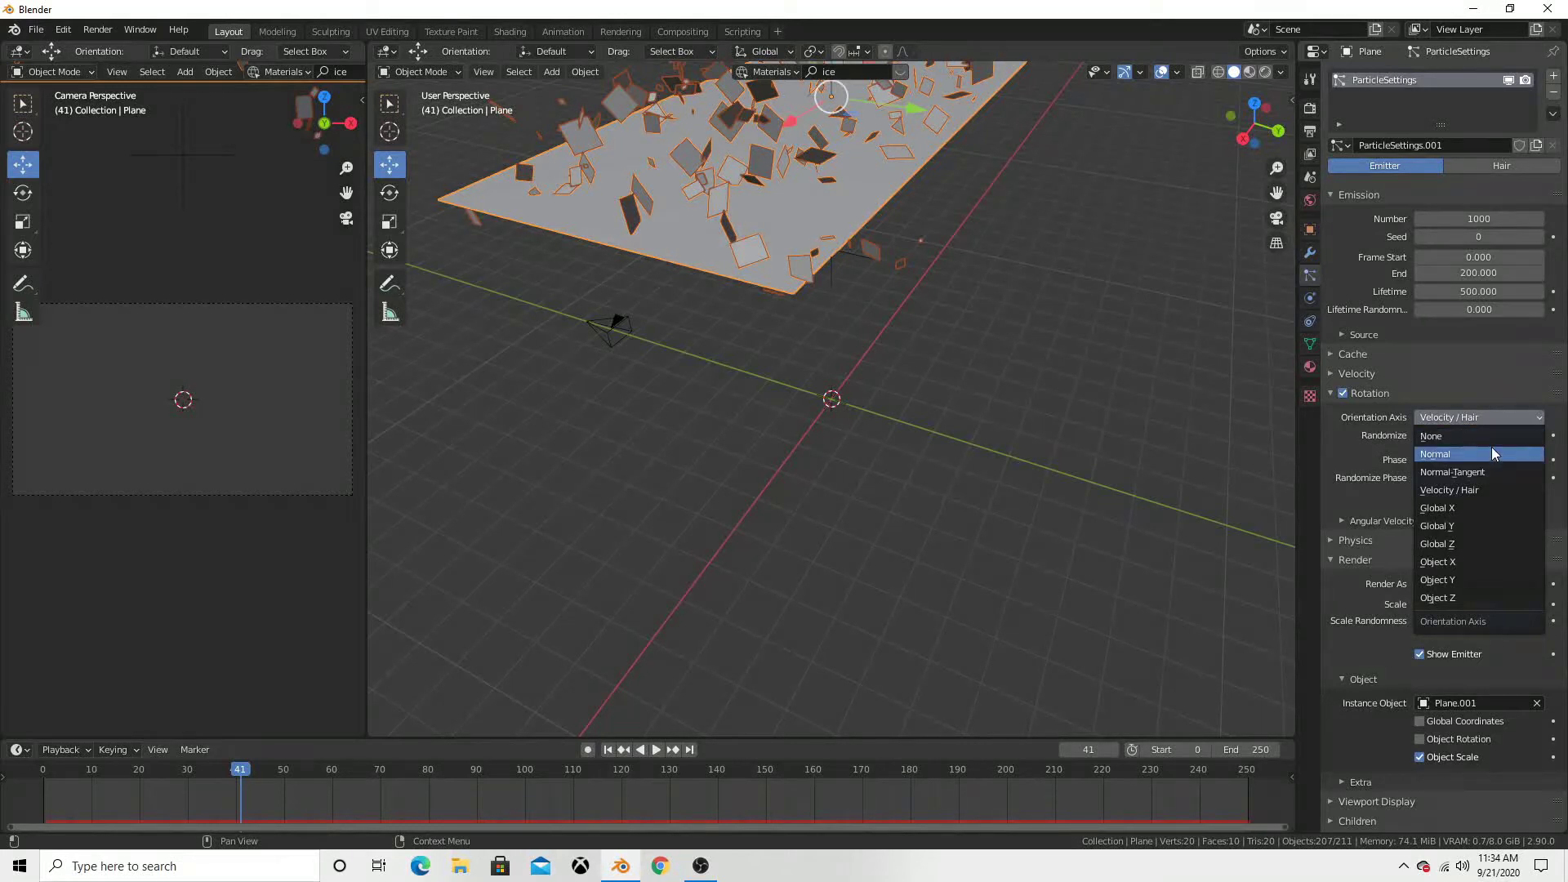
left_click(1491, 449)
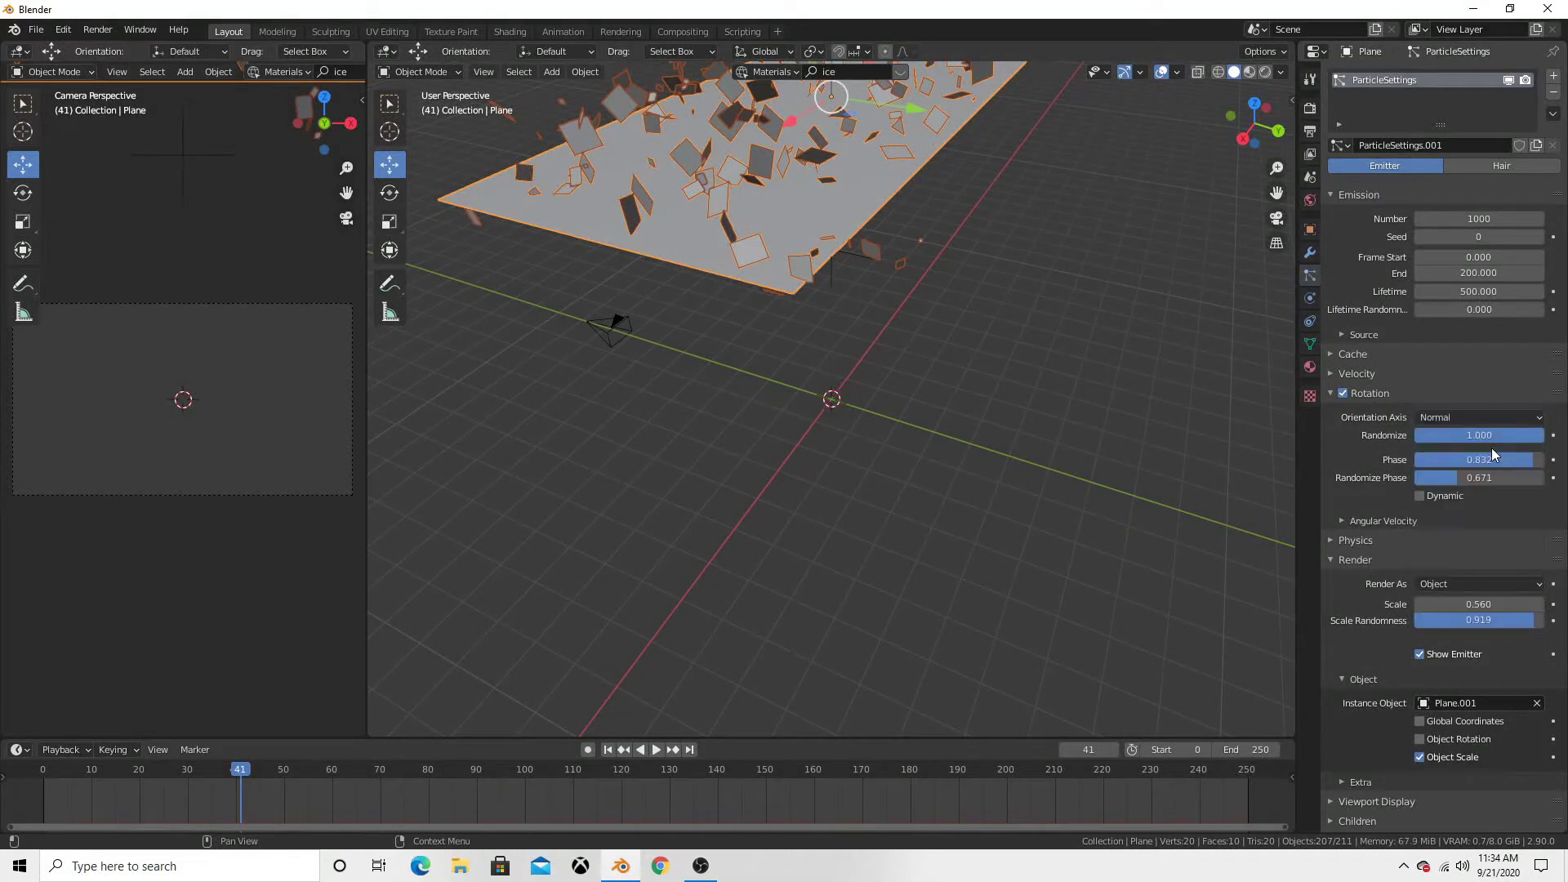
- Replay from the first frame and expand the Angular Velocity panel under particle Rotation
left_click(611, 752)
left_click(658, 750)
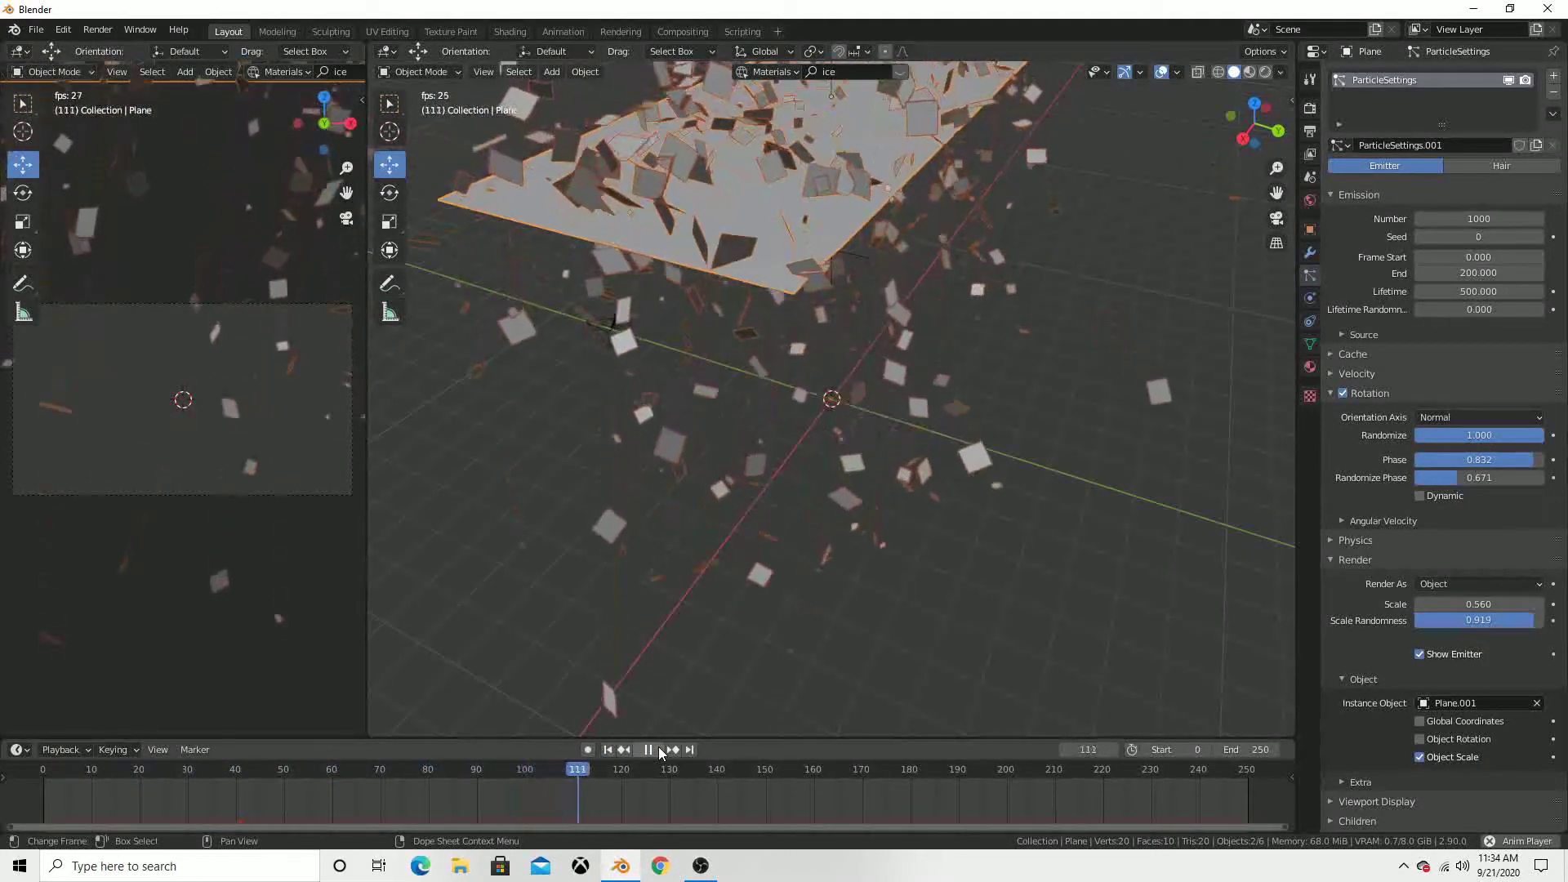
left_click(1058, 656)
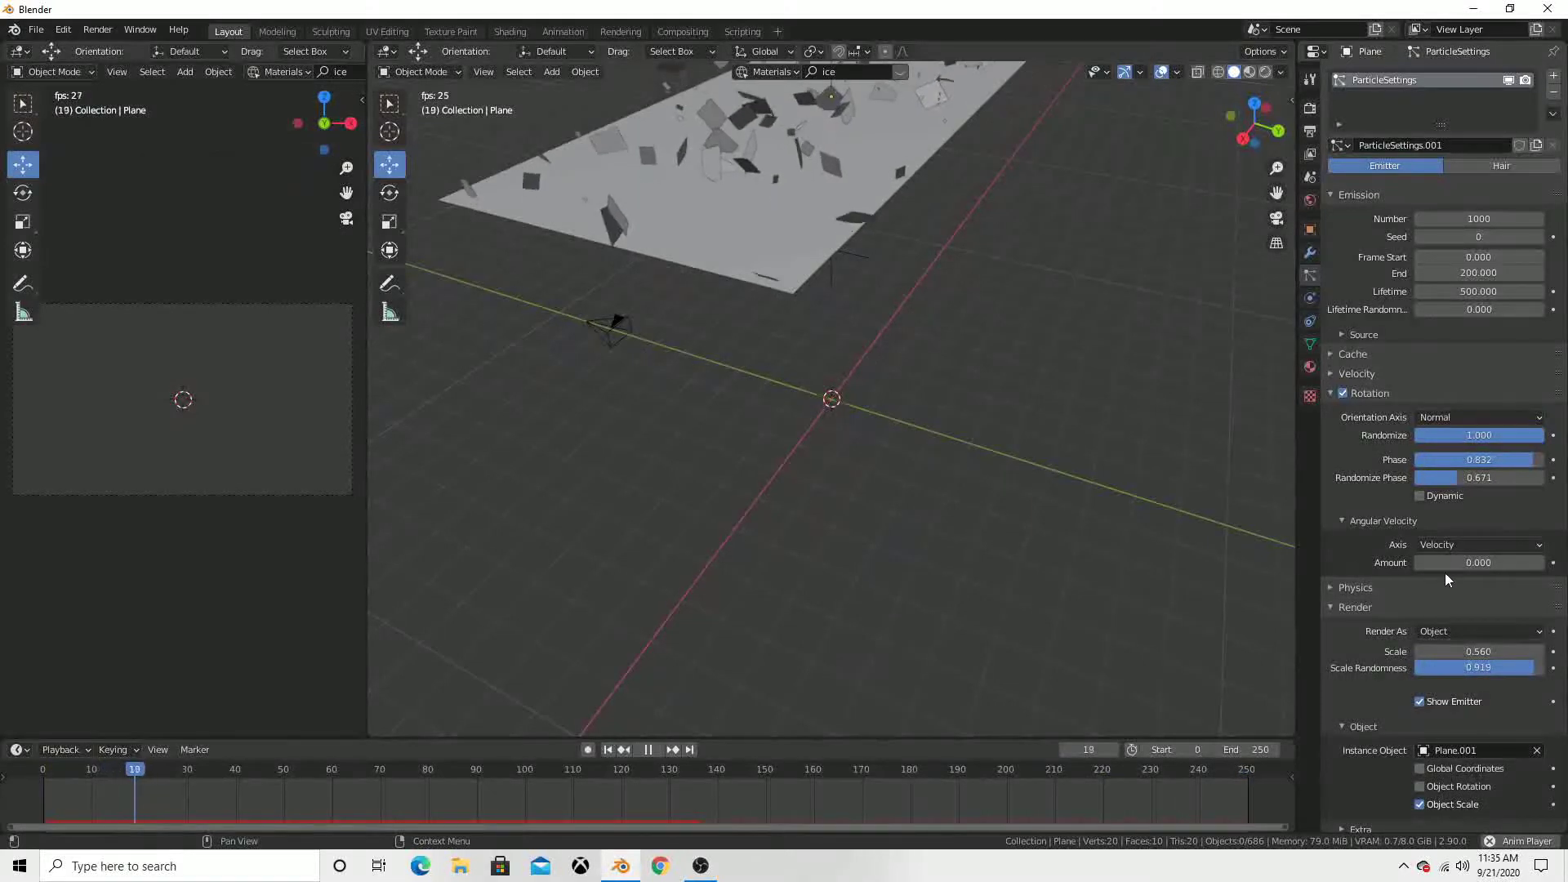
- Set the leaves' Angular Velocity Amount to -1.000 and replay the fall from frame 0
left_click_drag(1462, 563, 1495, 563)
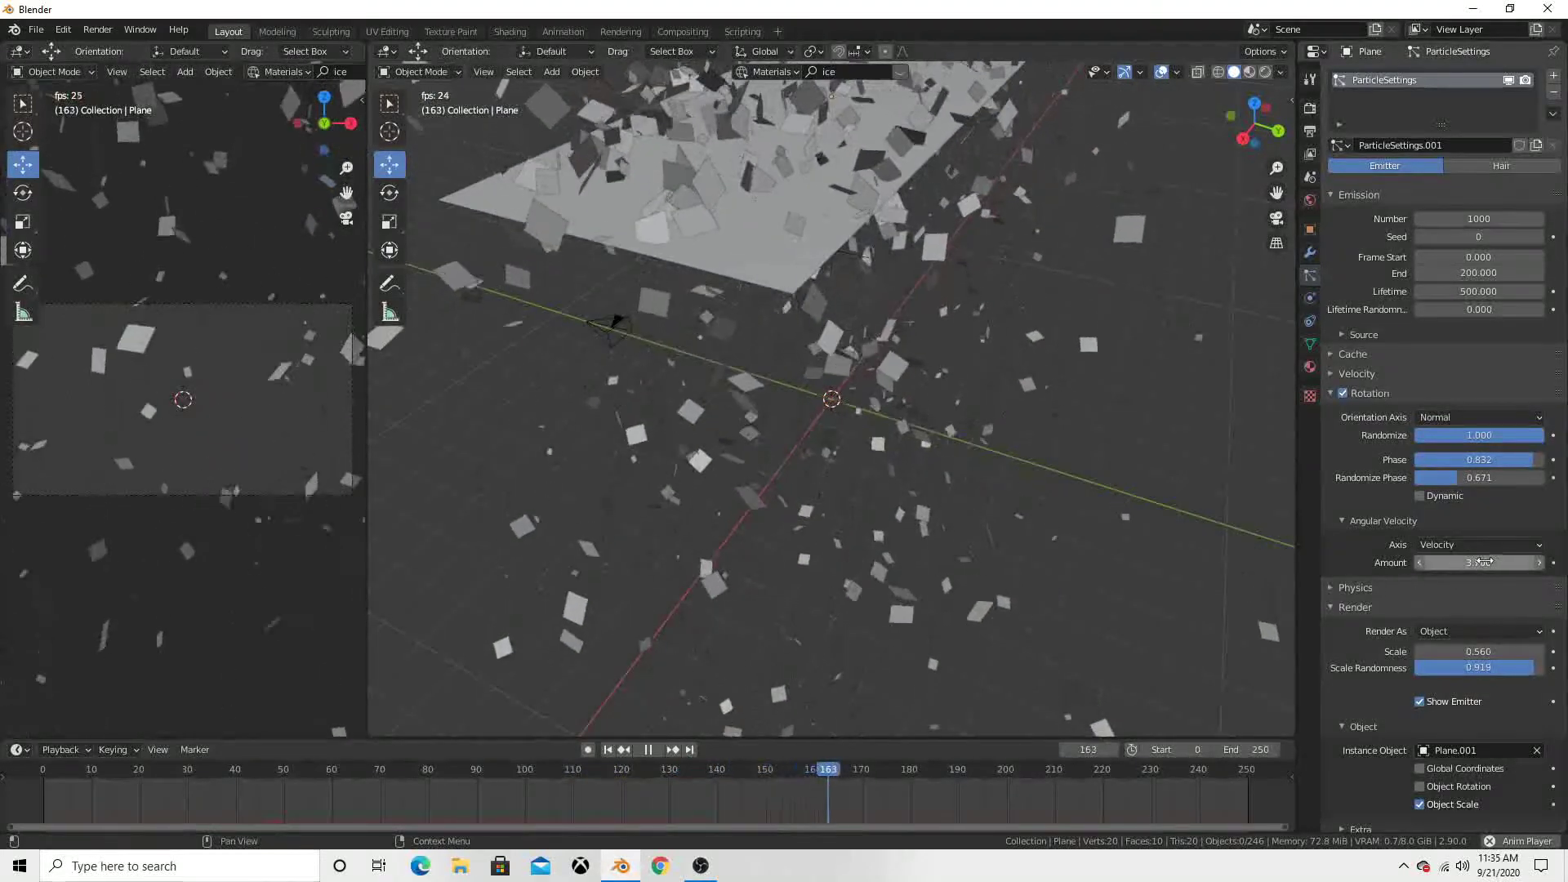
mouse_move(1478, 563)
left_mouse_down()
mouse_move(1389, 562)
mouse_move(1511, 563)
left_mouse_up()
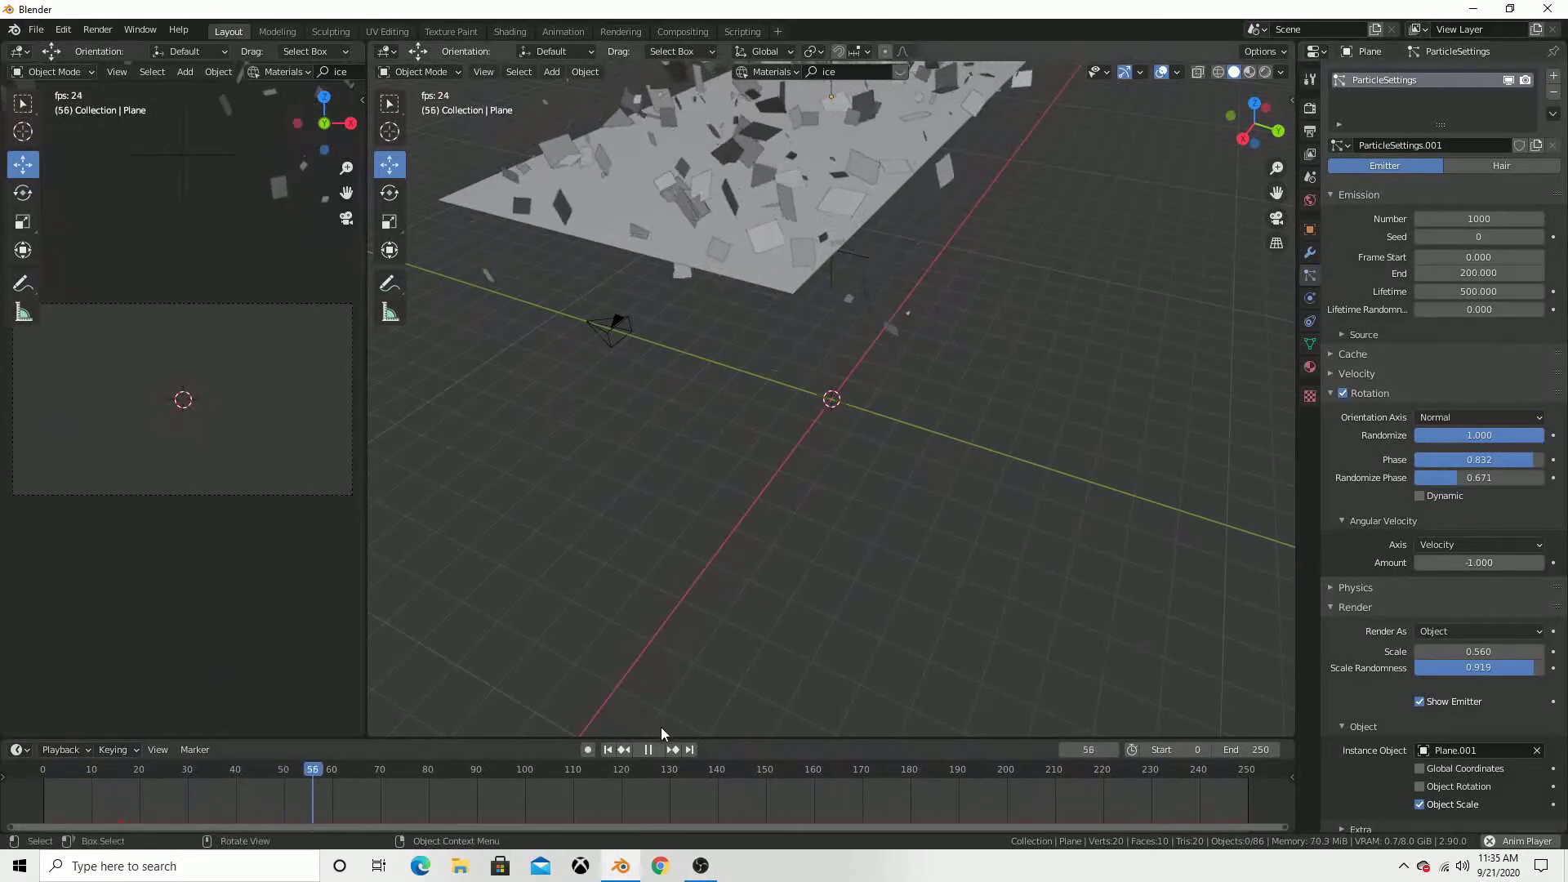
left_click(647, 749)
left_click(607, 749)
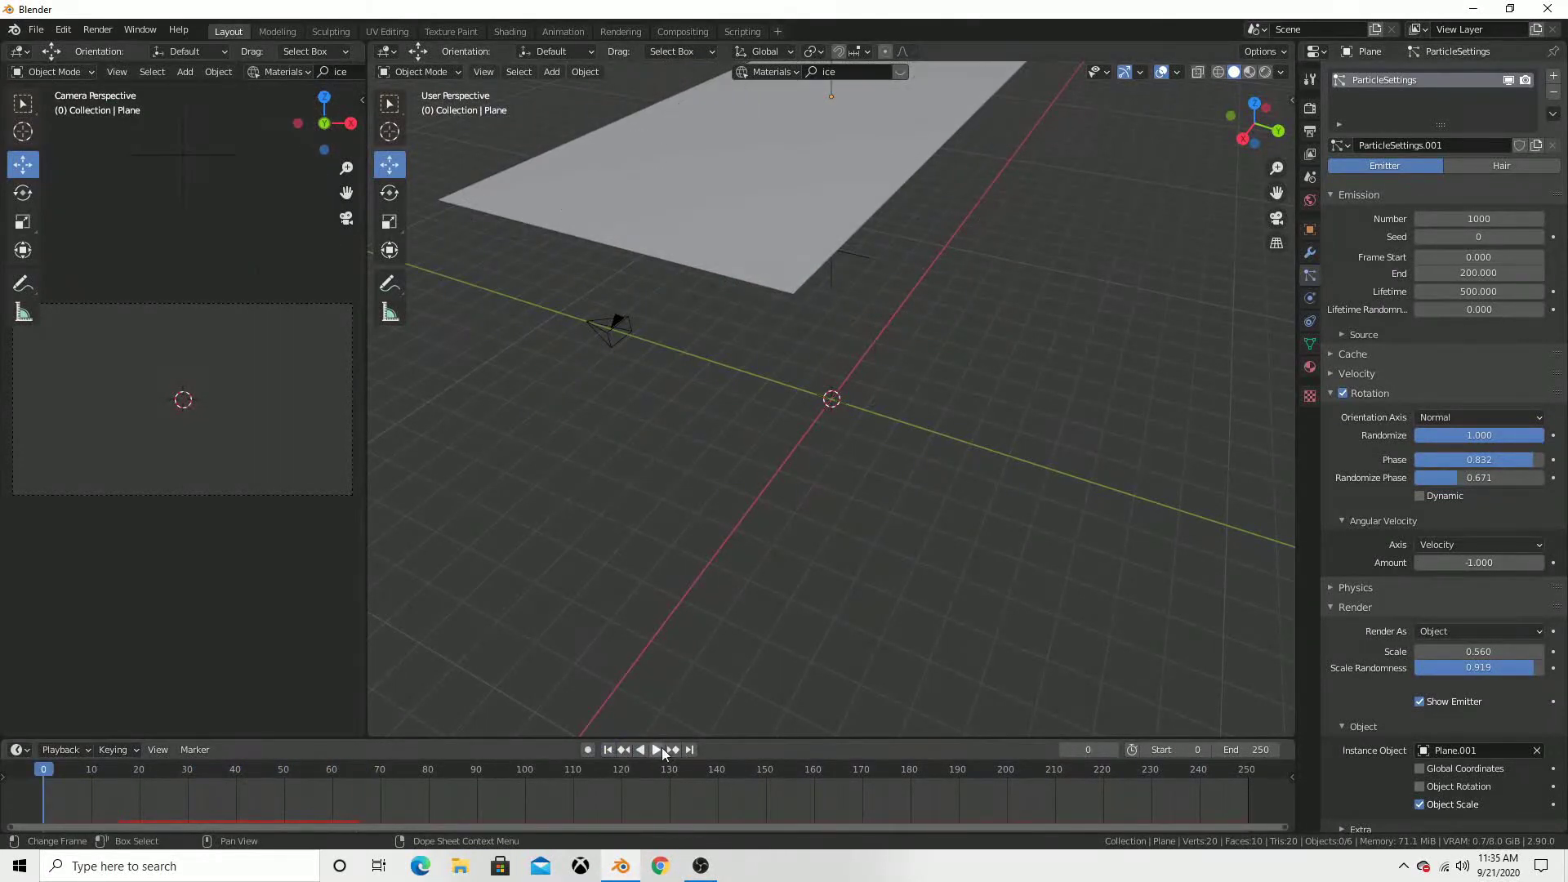
left_click(656, 749)
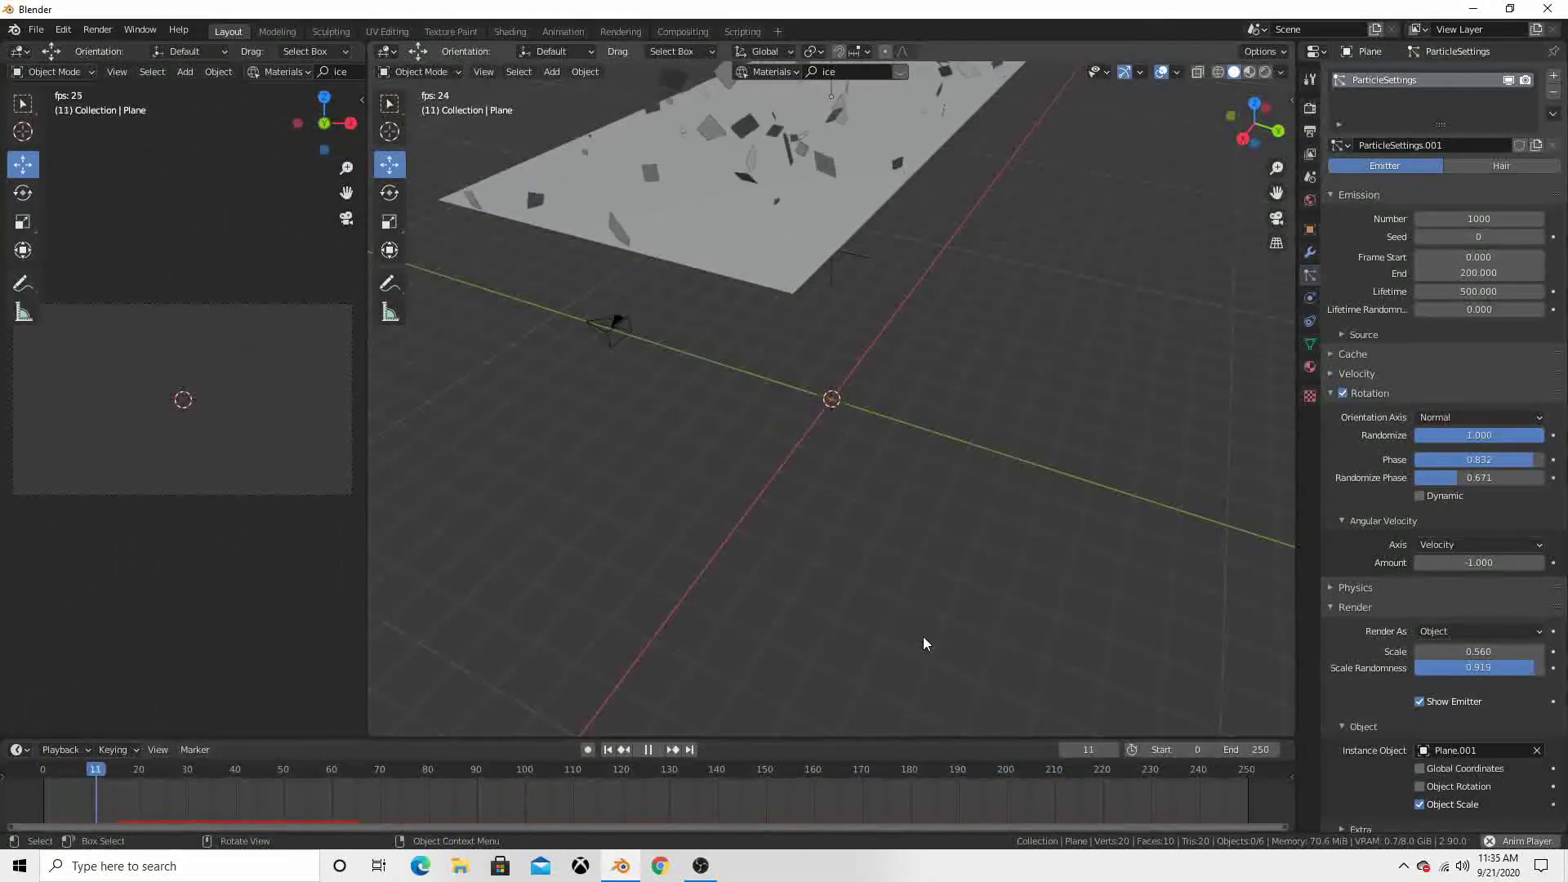
left_click(647, 749)
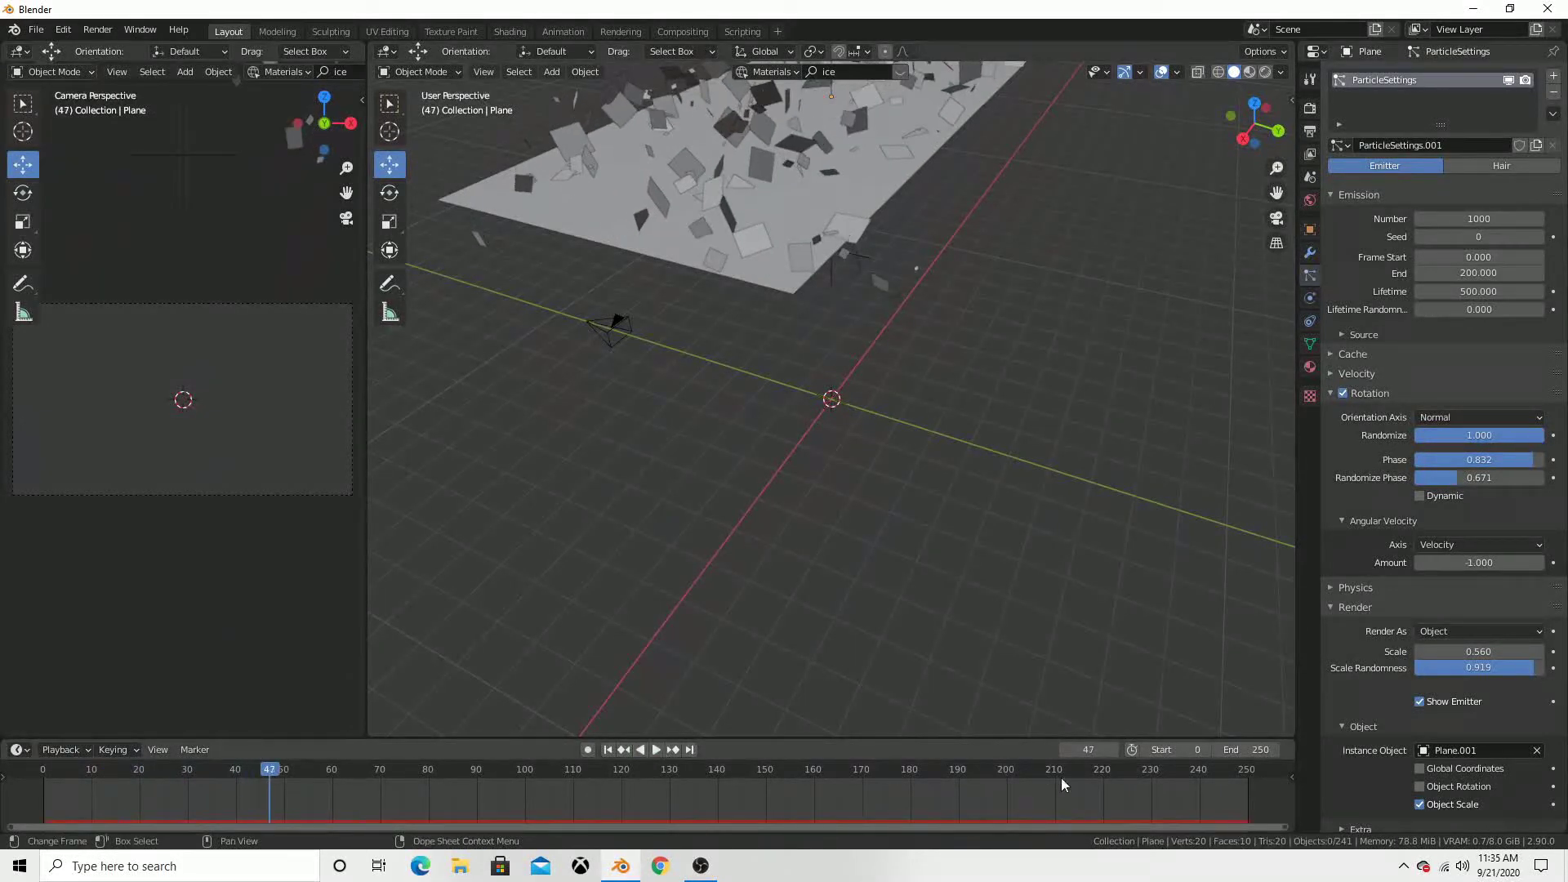
- Set the animation end and emission end to frame 300, with 10000 particles emitted
left_click(1258, 750)
type("300")
key("Return")
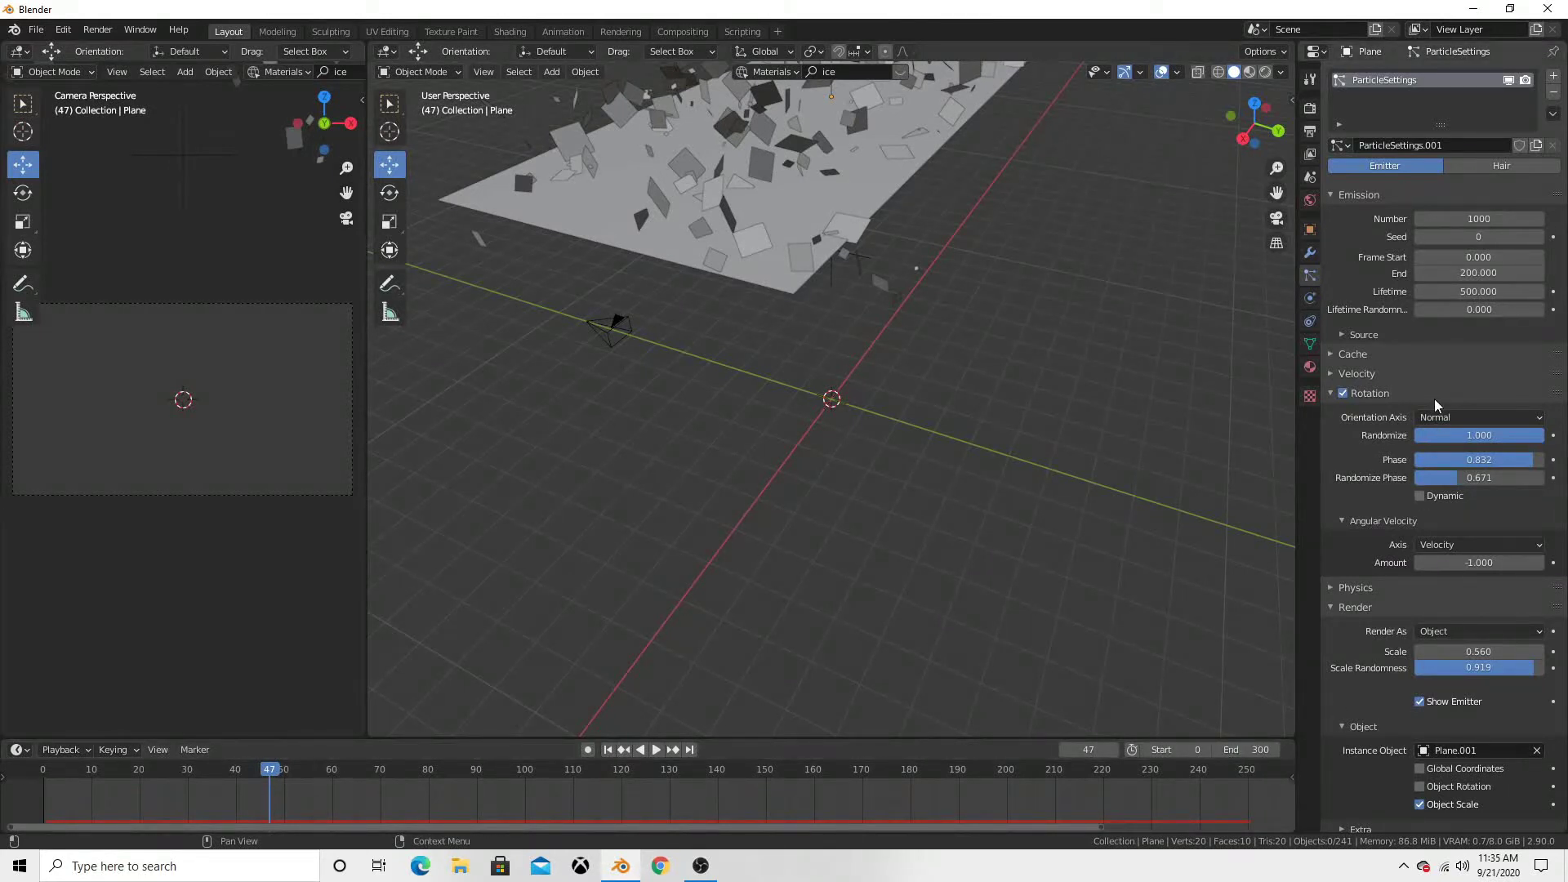
left_click(1456, 221)
key("Return")
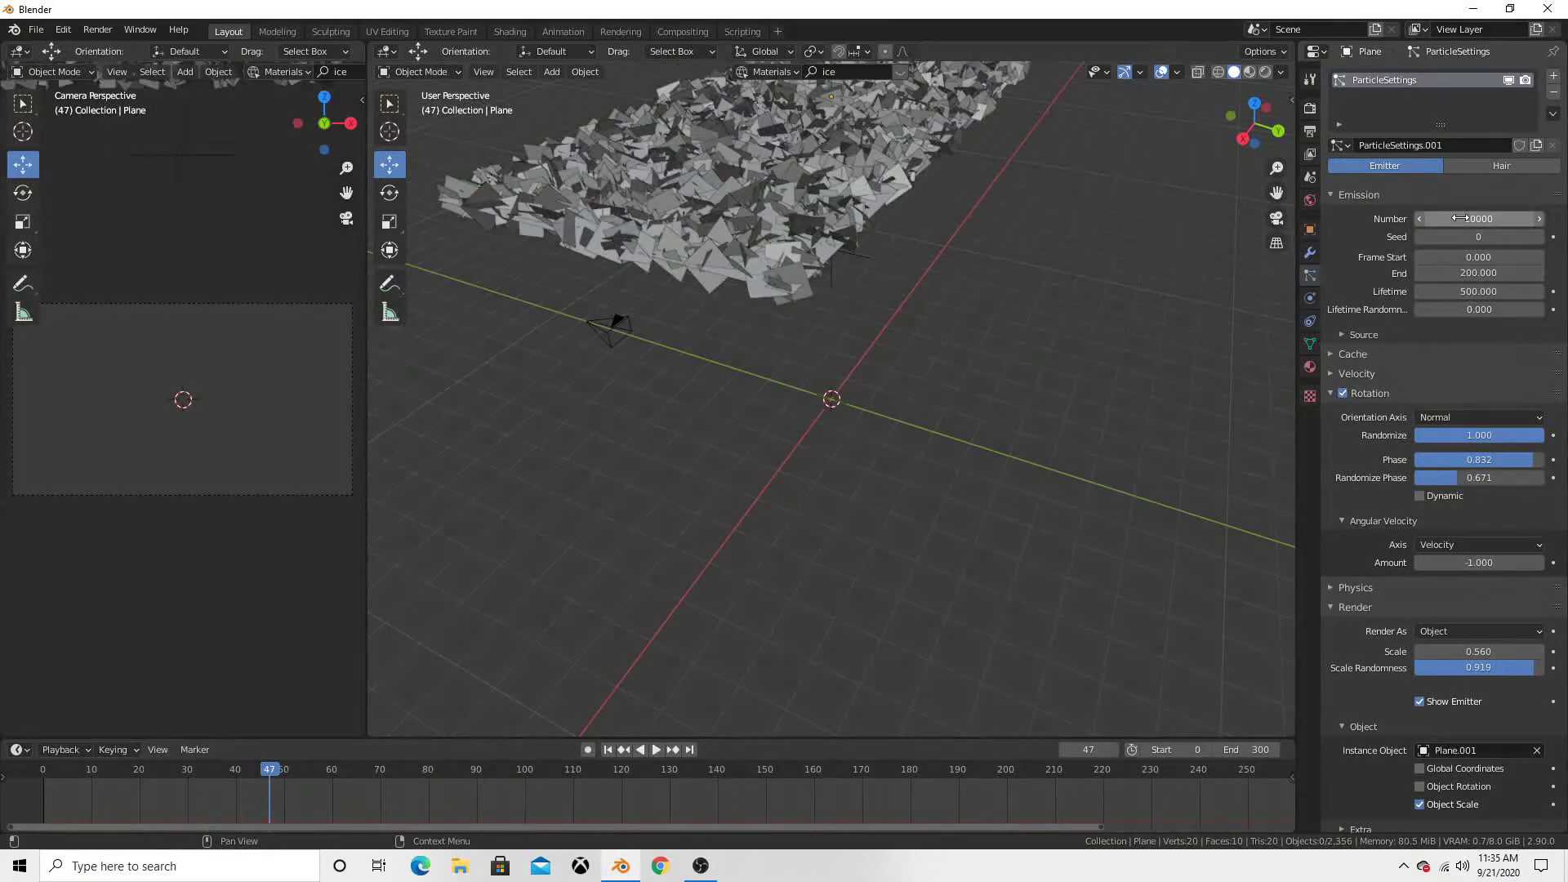
left_click(1489, 272)
type("3")
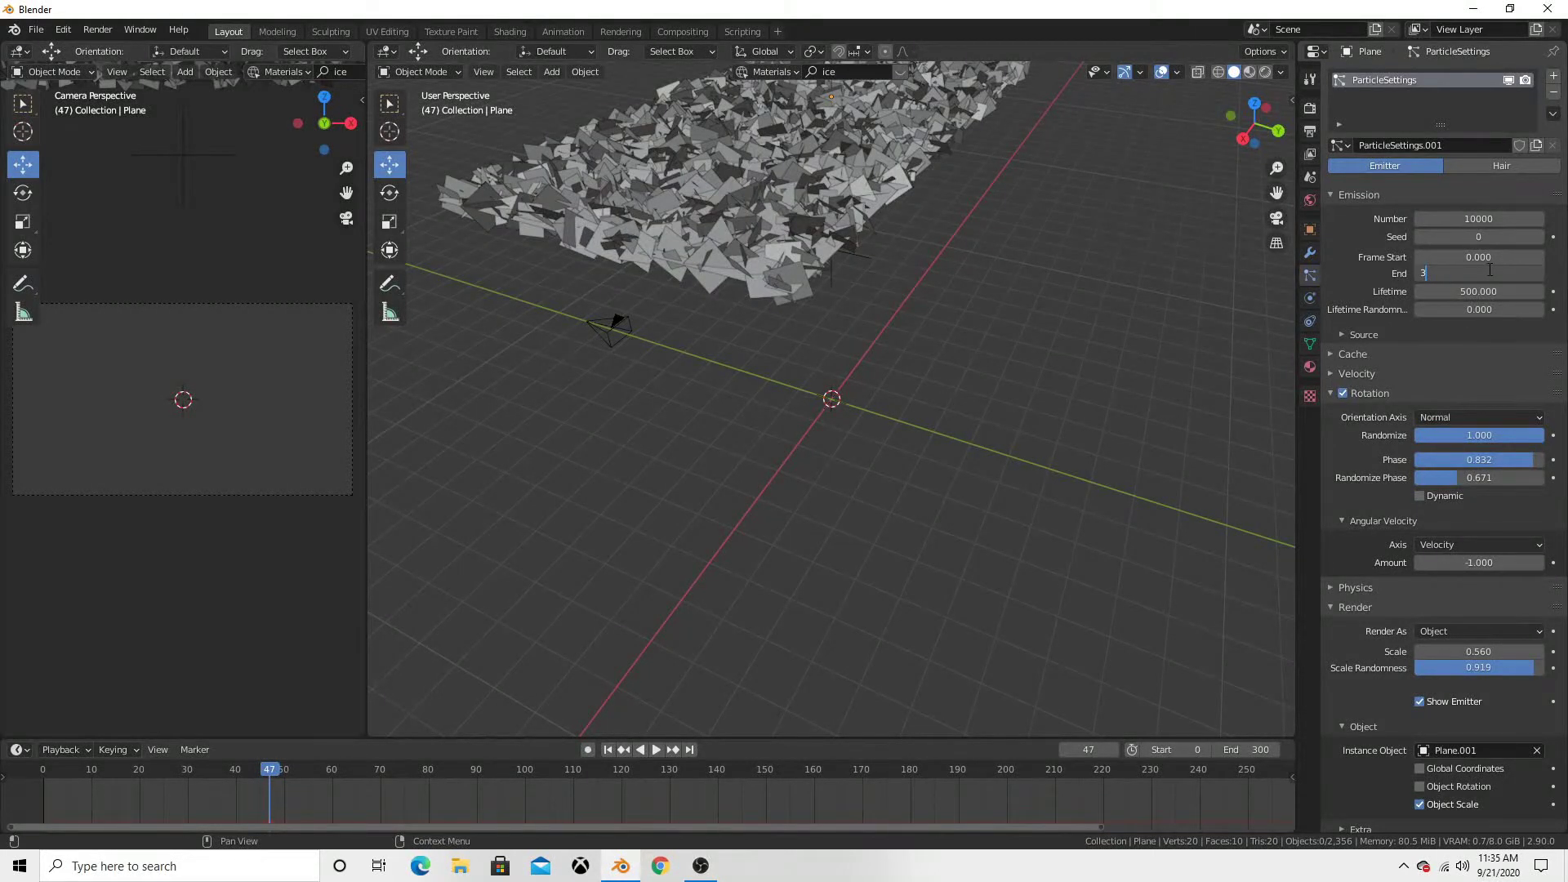
key("Return")
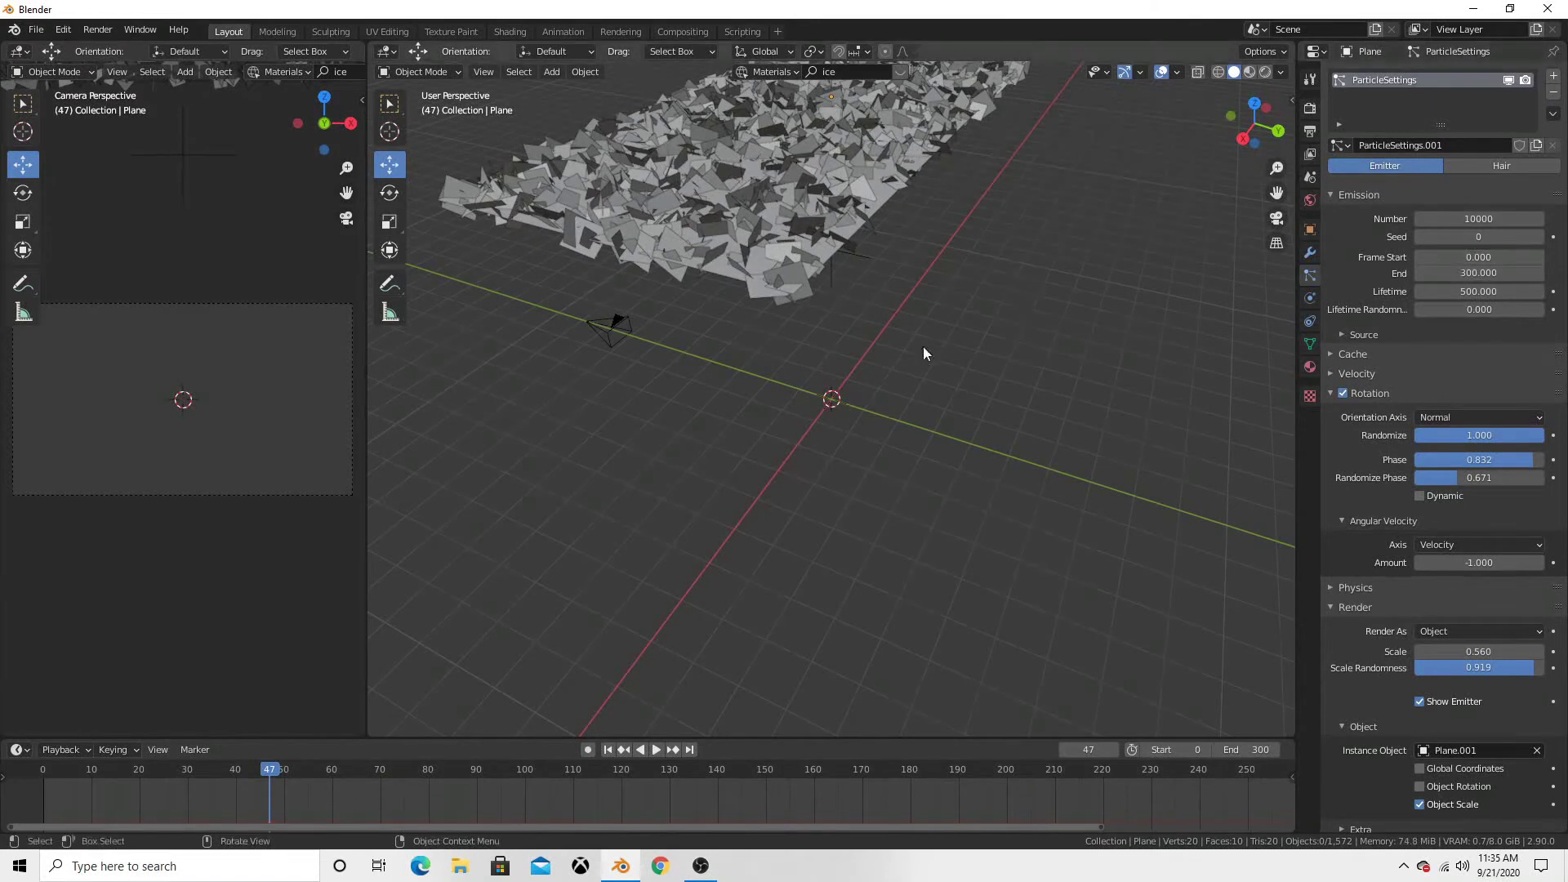
- Change emission end and animation end to frame 400, then replay from frame 0
left_click(1482, 219)
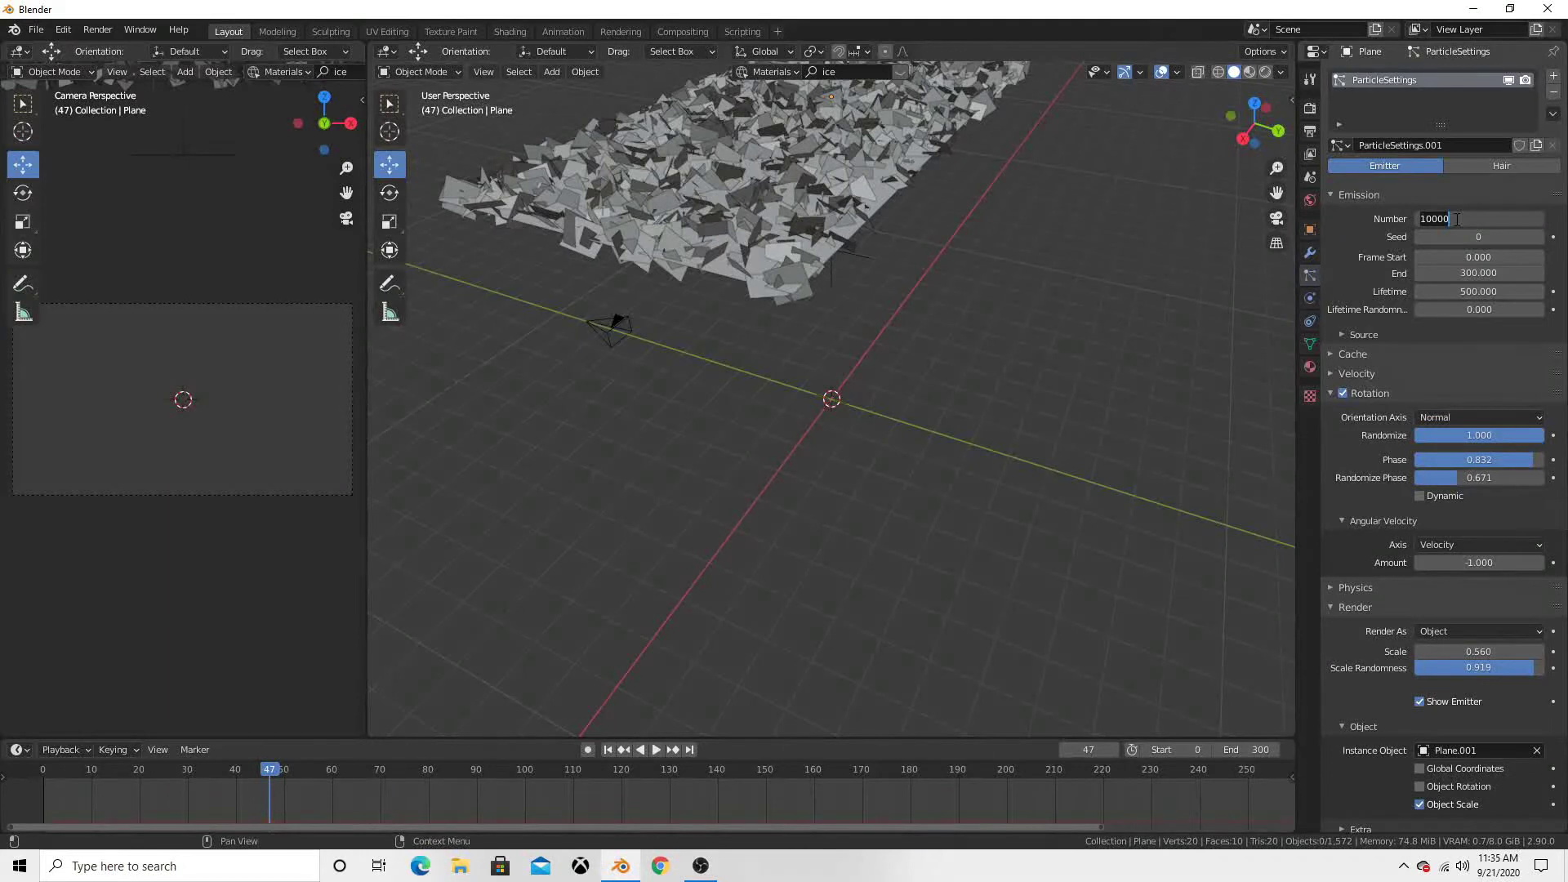
left_click(1463, 274)
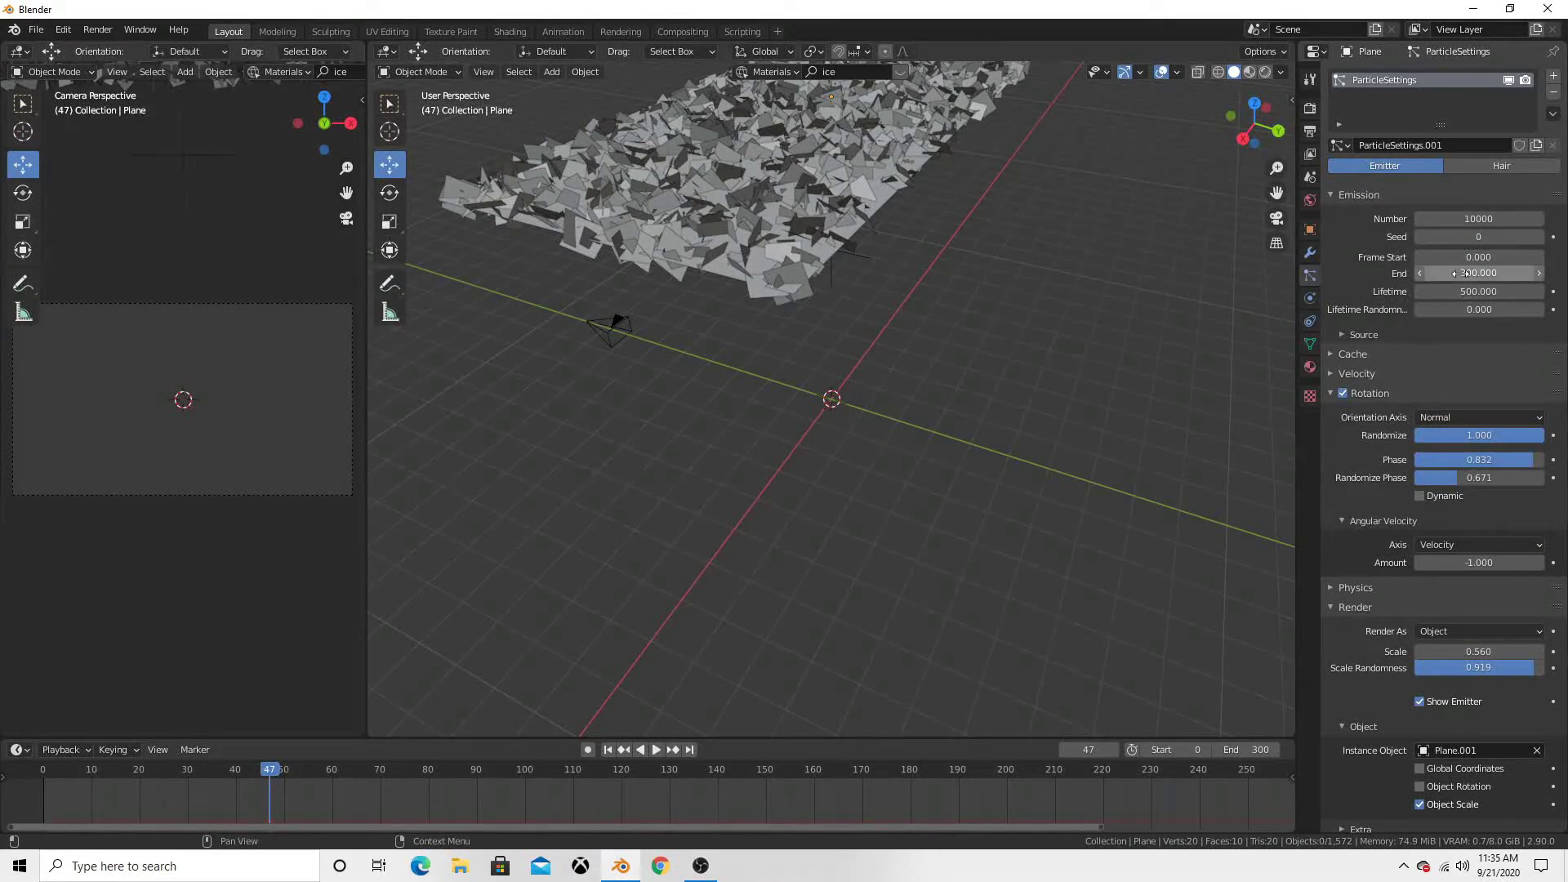
type("4")
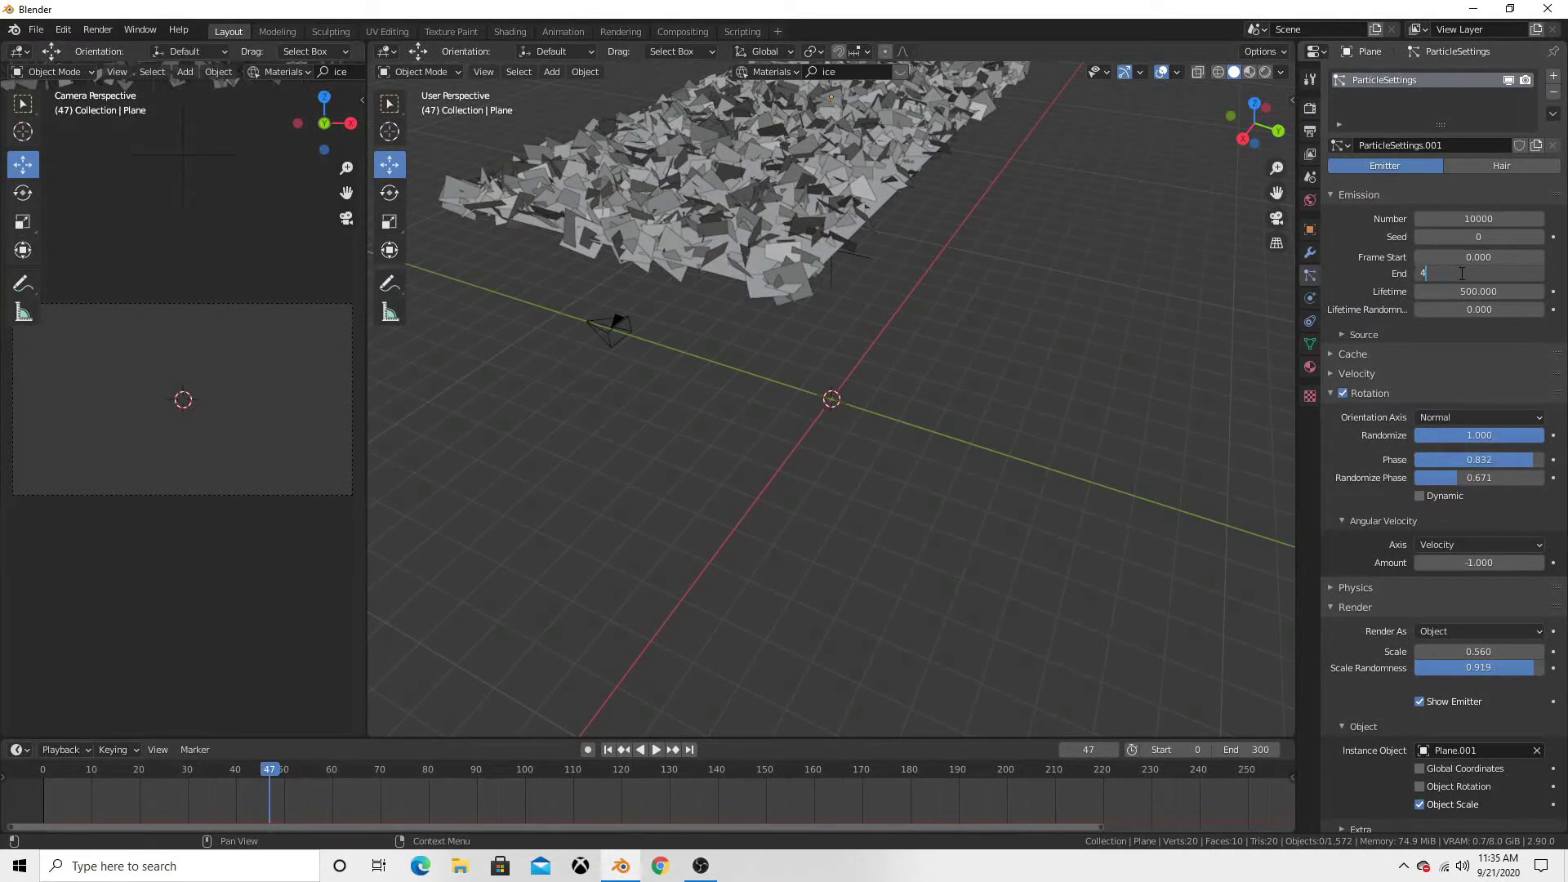
key("Return")
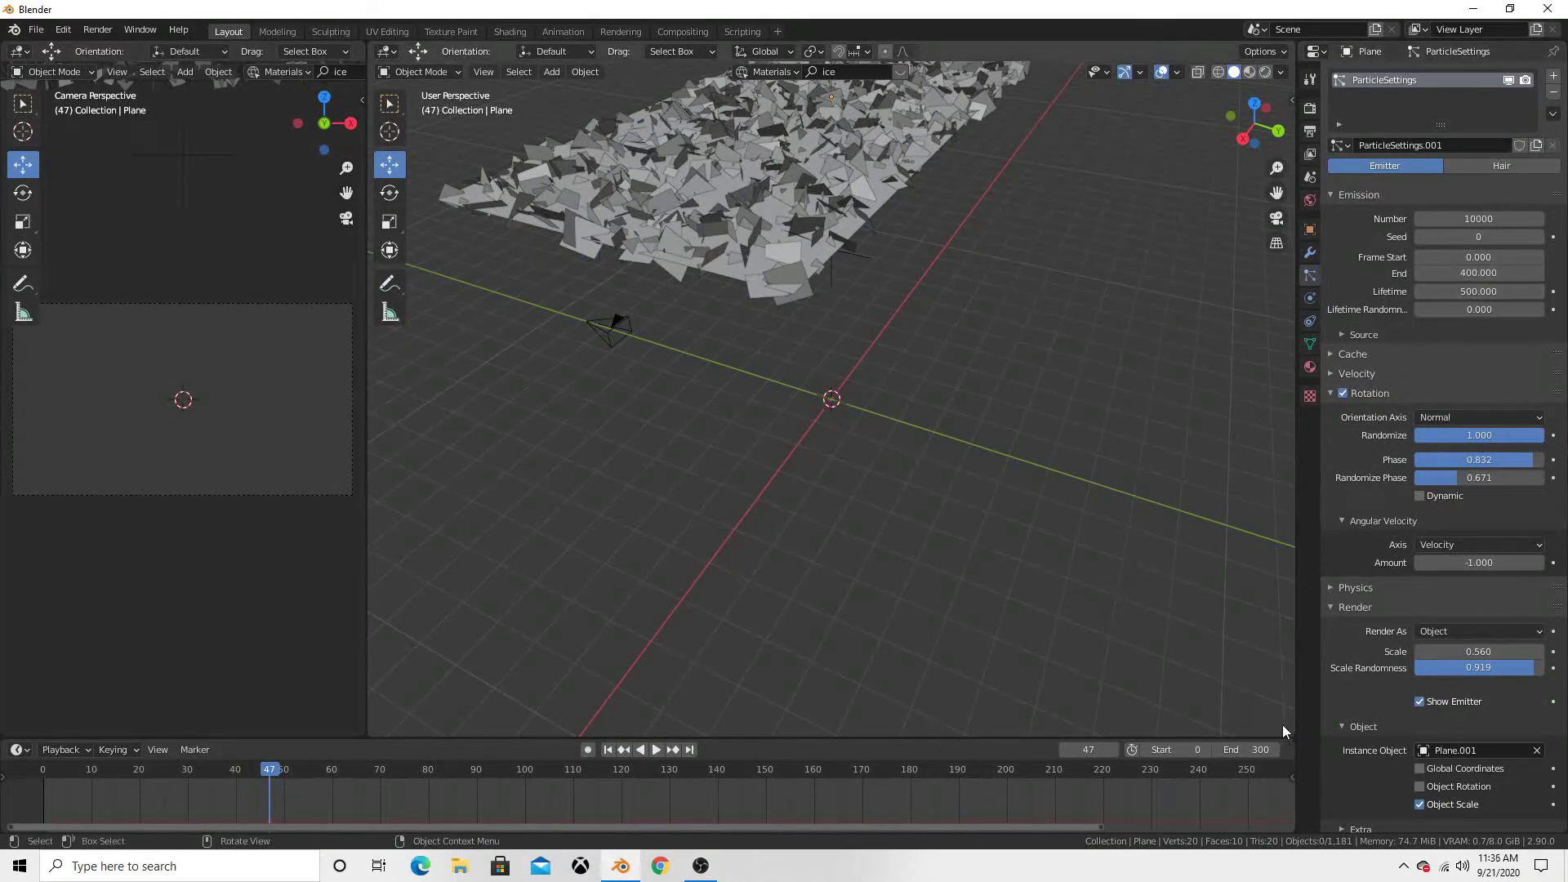
left_click(1254, 751)
type("4")
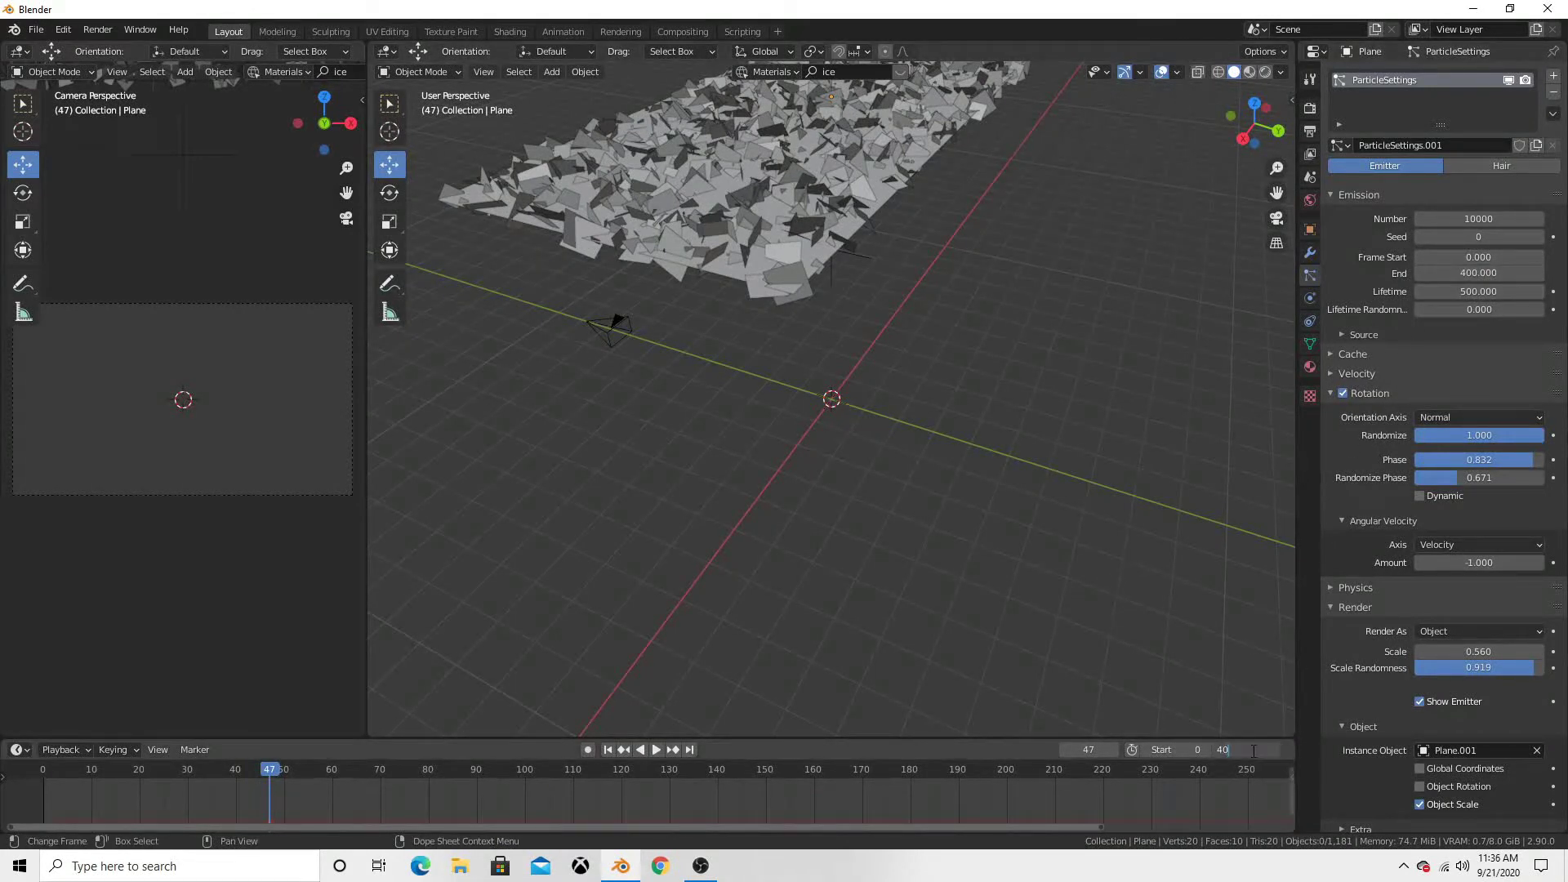
type("0")
key("Return")
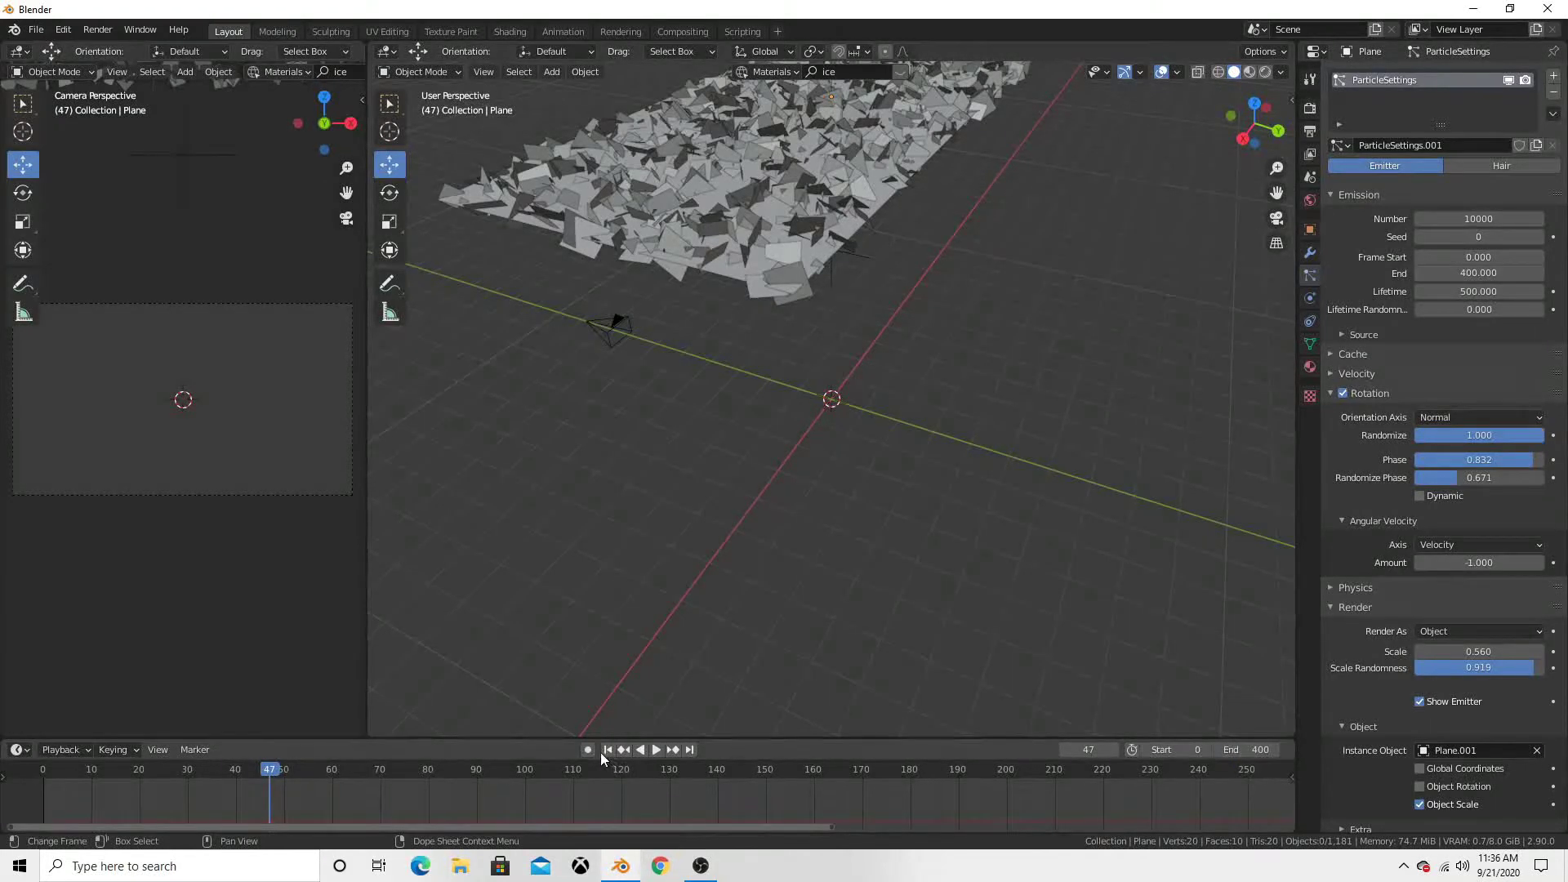
left_click(609, 751)
left_click(656, 750)
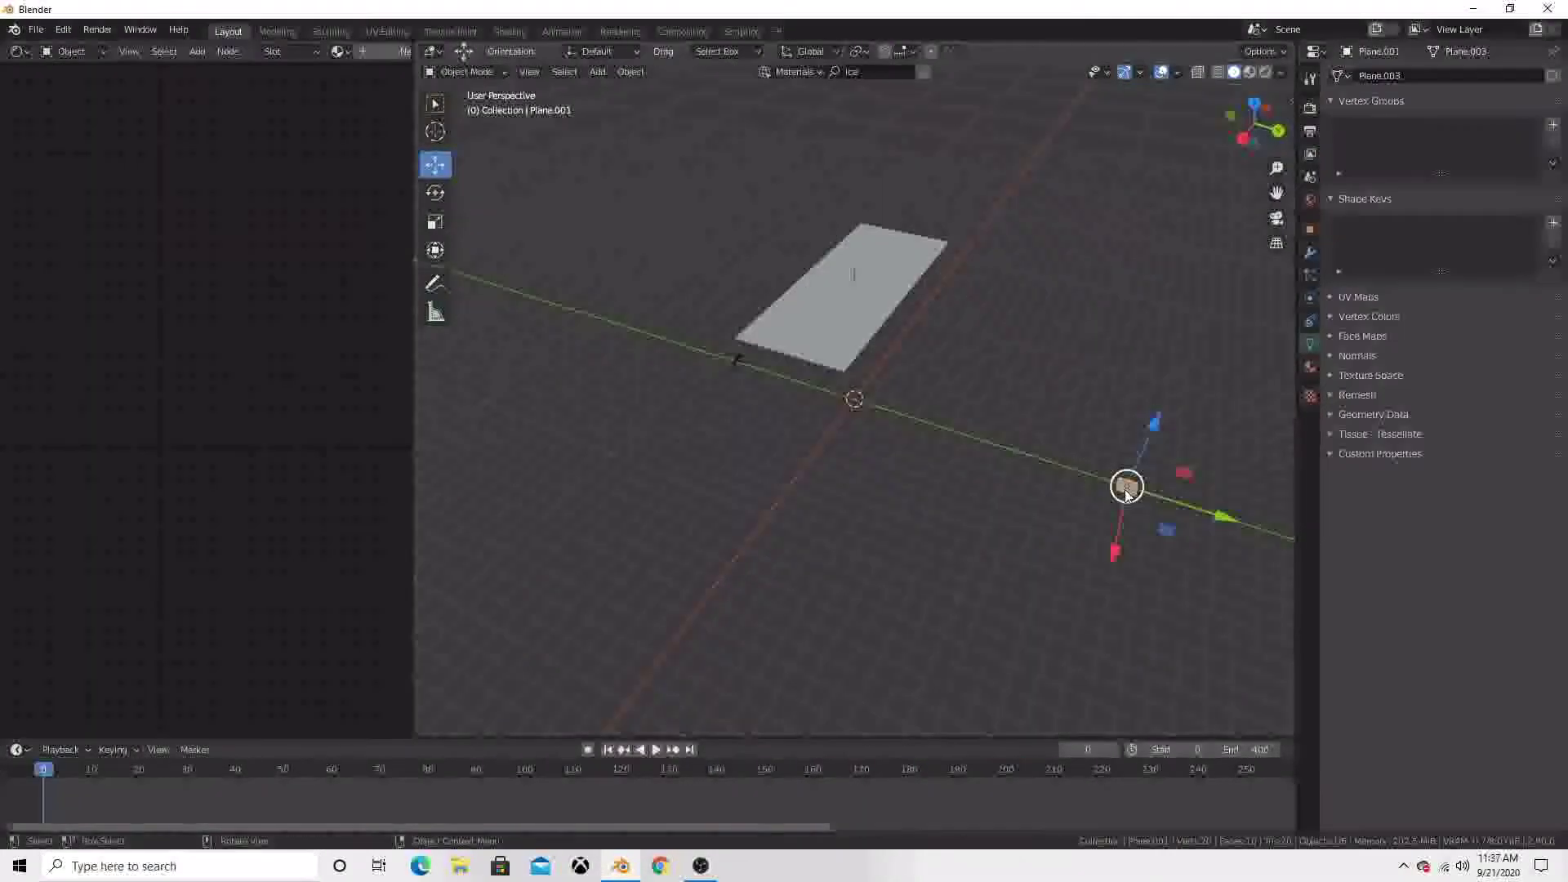
- Frame the backdrop plane and give it a new node material, Material.001
key("KP_Decimal")
scroll(1021, 491, "down", 1)
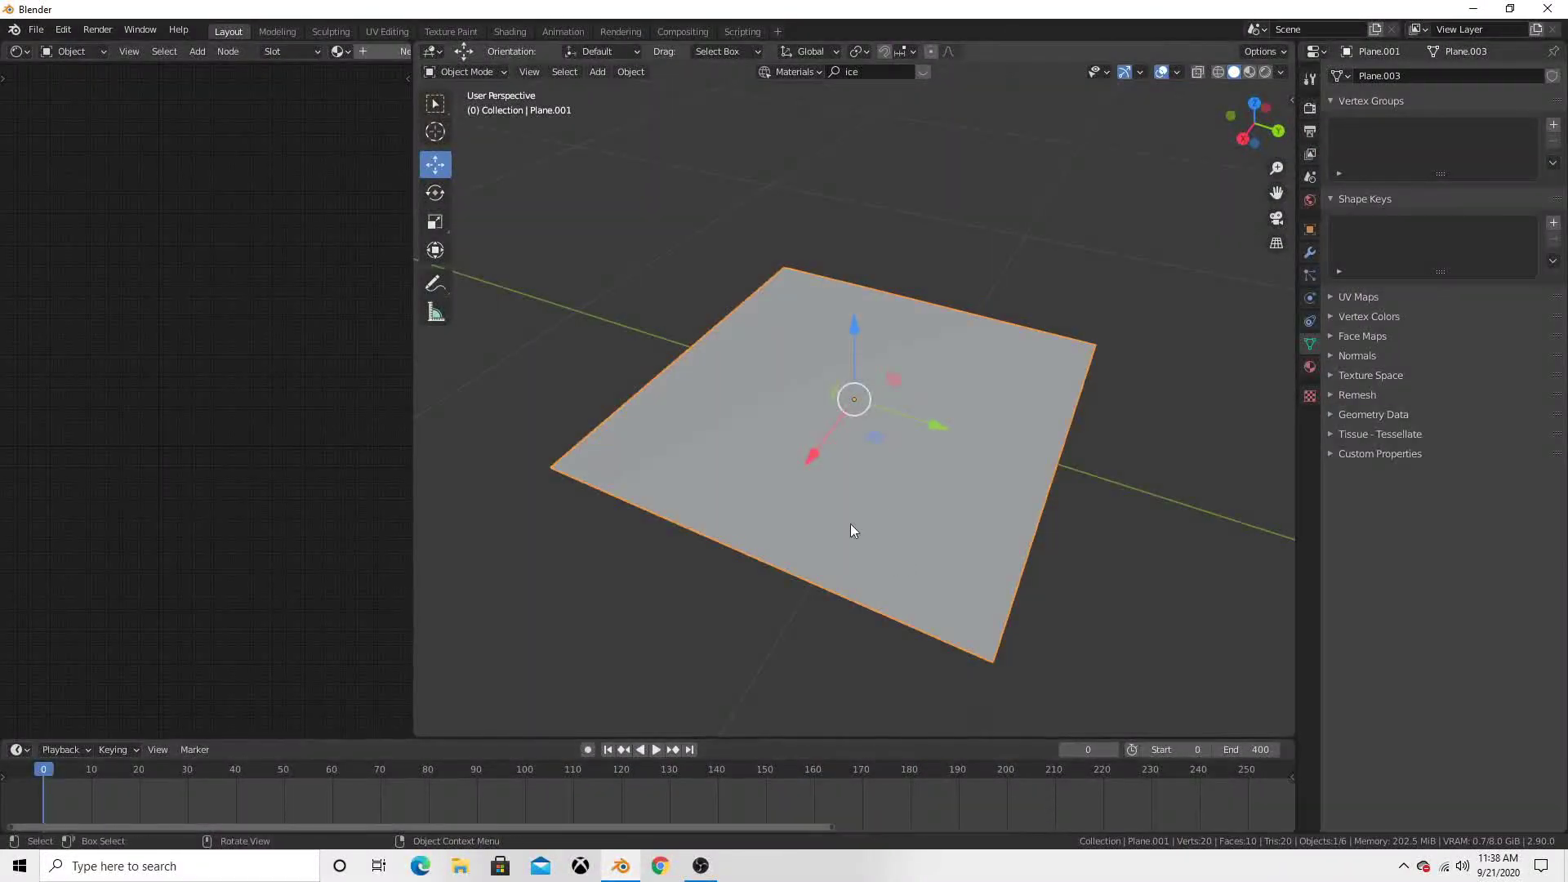
left_click(366, 51)
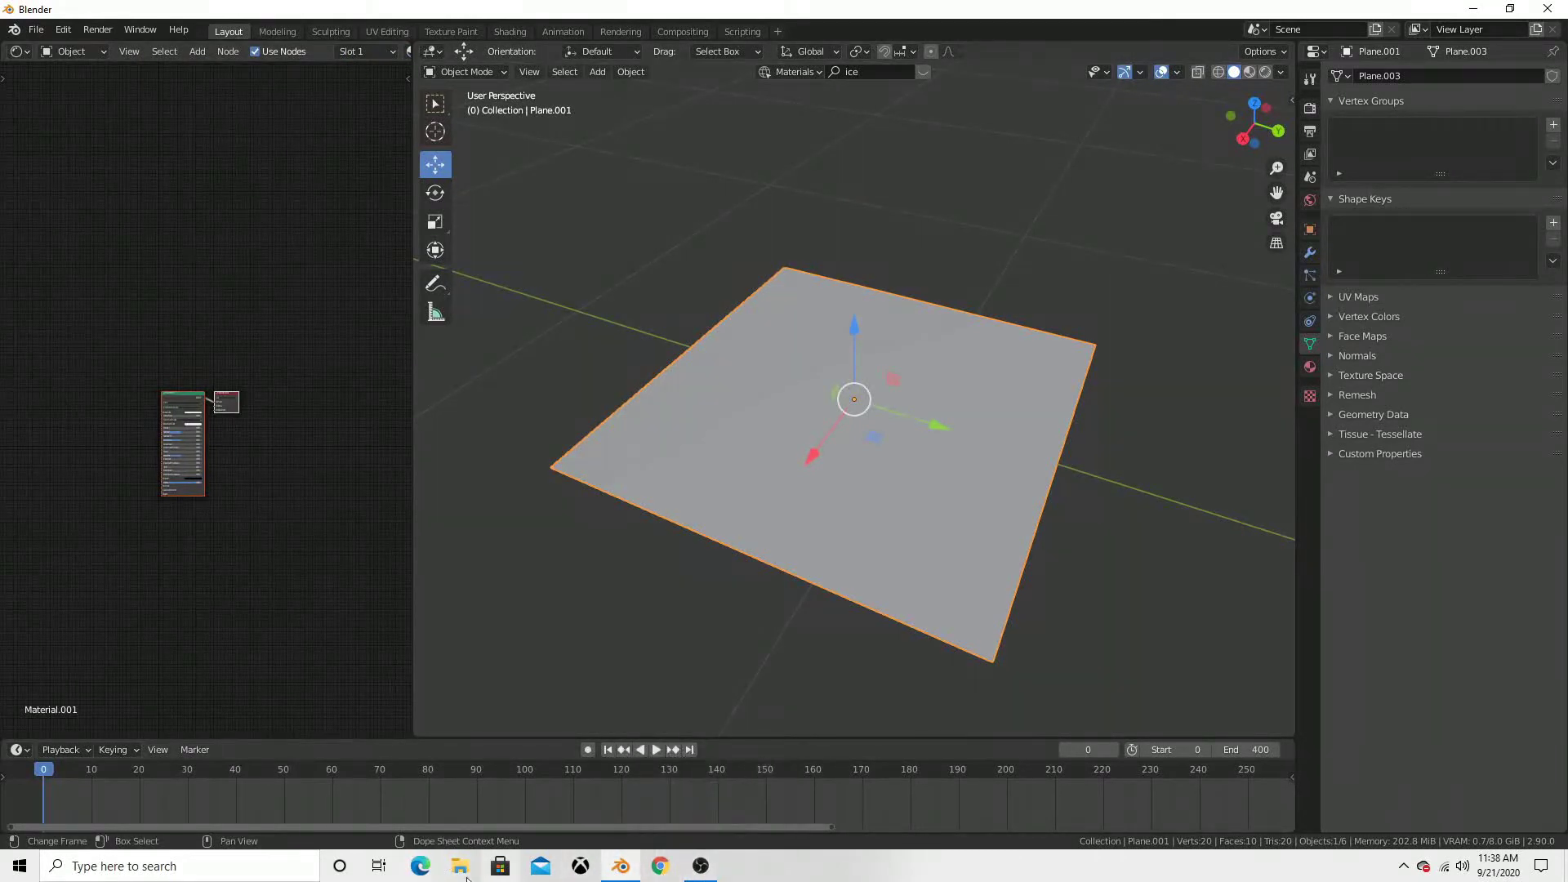
middle_click_drag(245, 453, 315, 434)
scroll(122, 449, "up", 2)
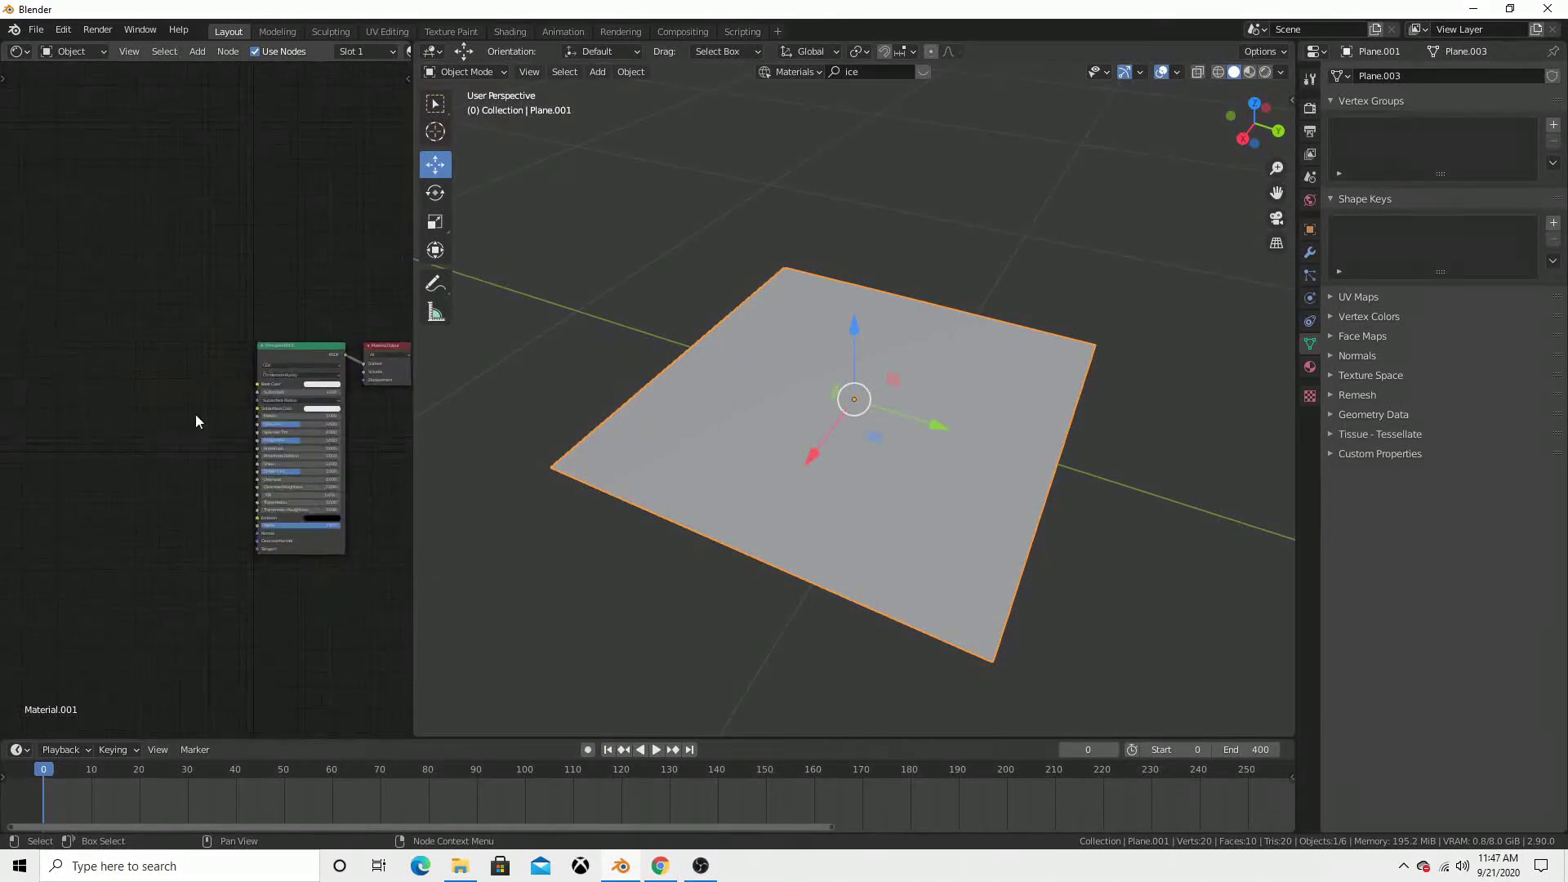
- Try Rendered shading, then switch the viewport to Material Preview shading
scroll(200, 421, "up", 2)
scroll(275, 249, "down", 1)
left_click(226, 52)
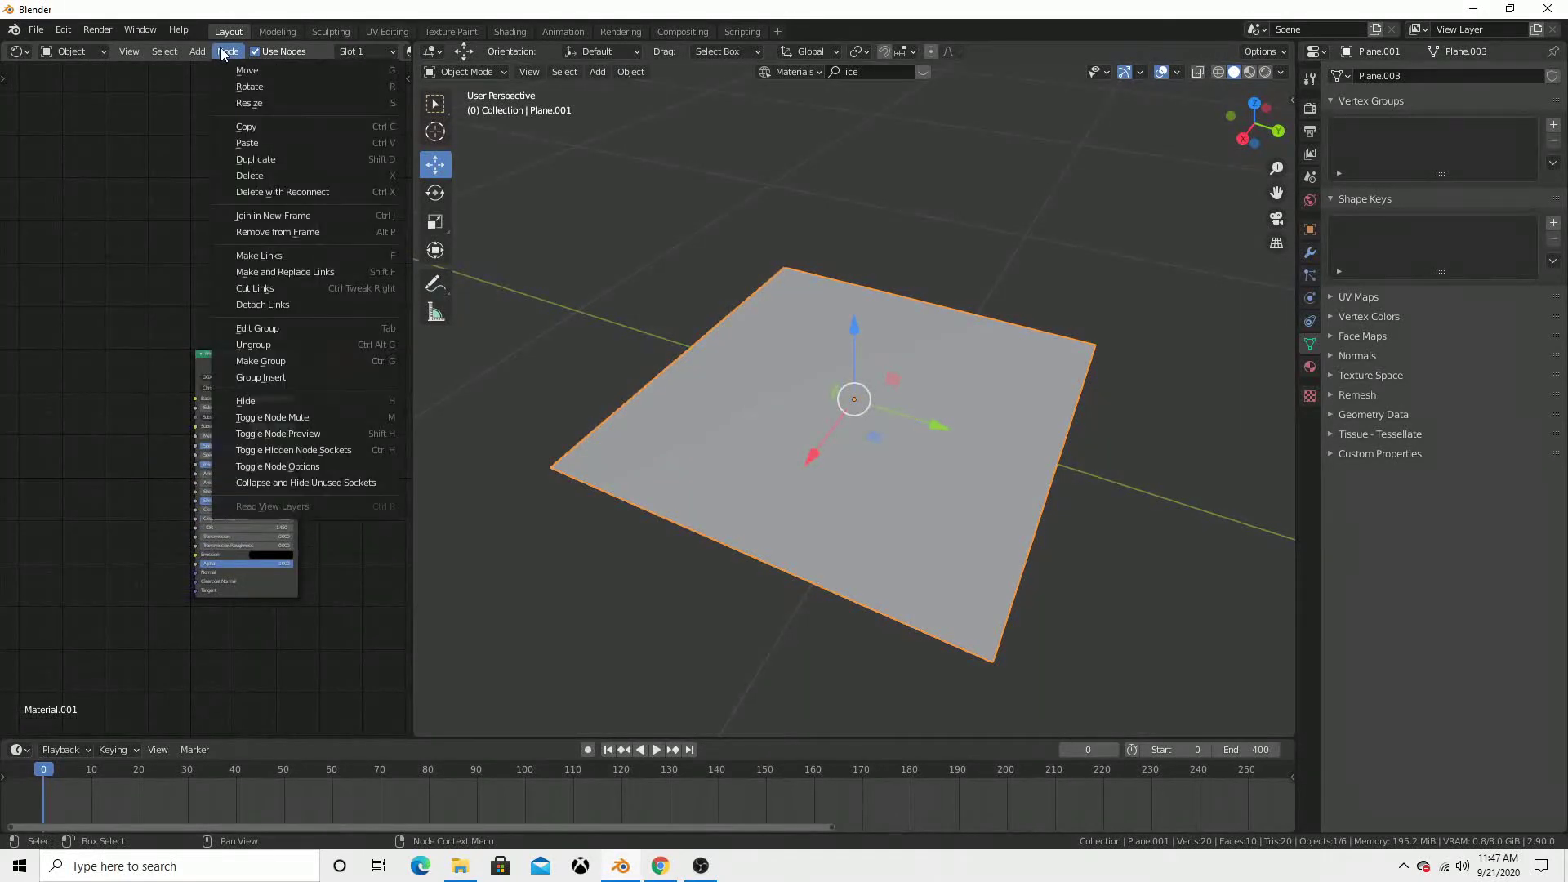
left_click(1265, 72)
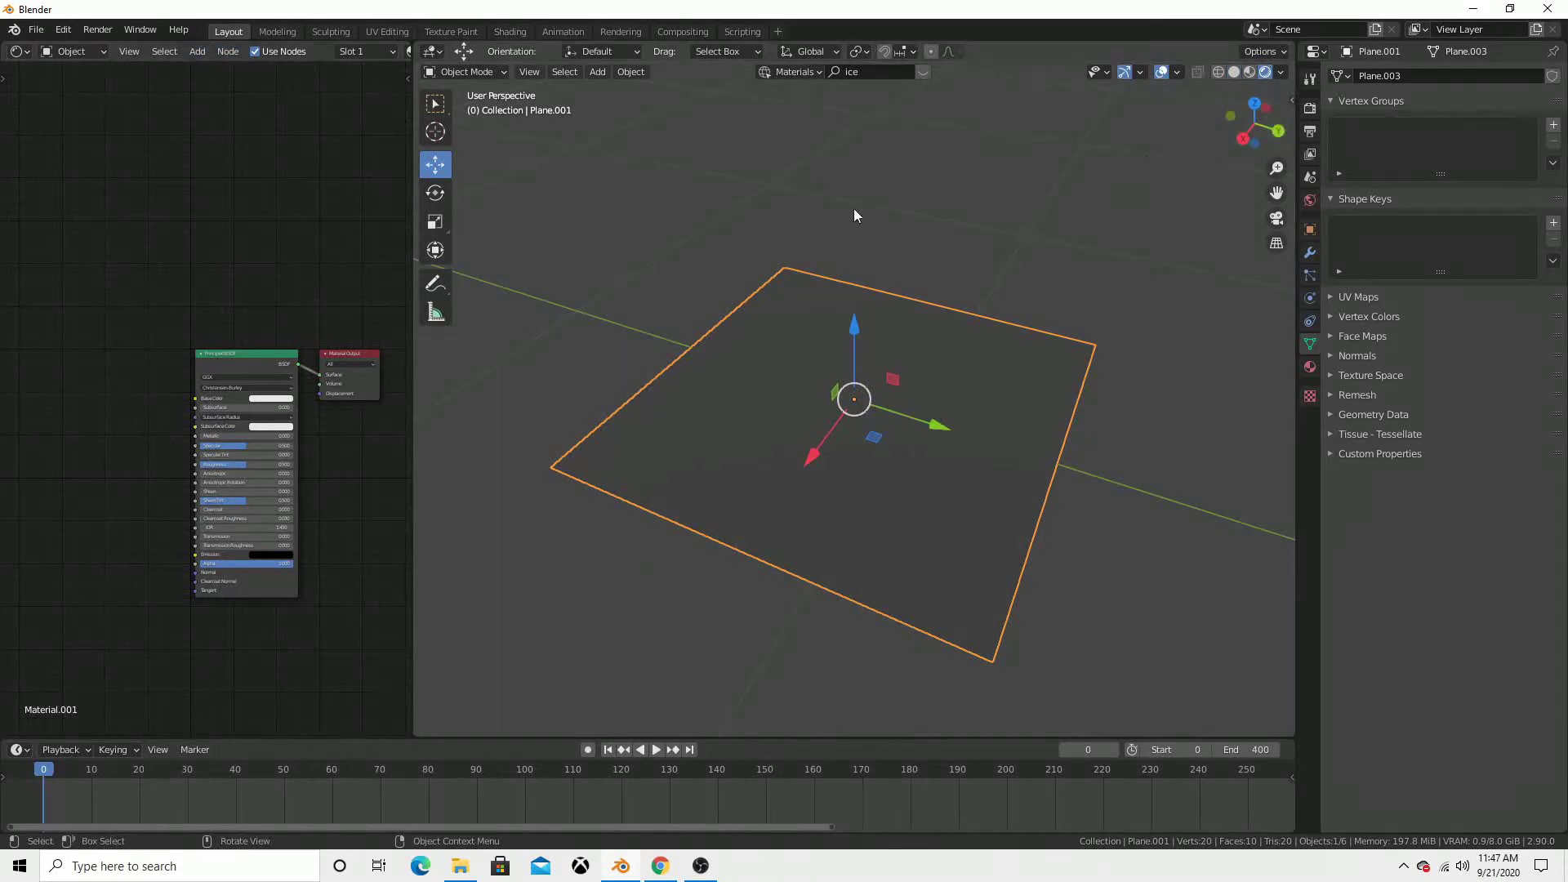
left_click(1249, 74)
- Add an Image Texture node loaded with autumn-leaf-14.png from Downloads
left_click(197, 51)
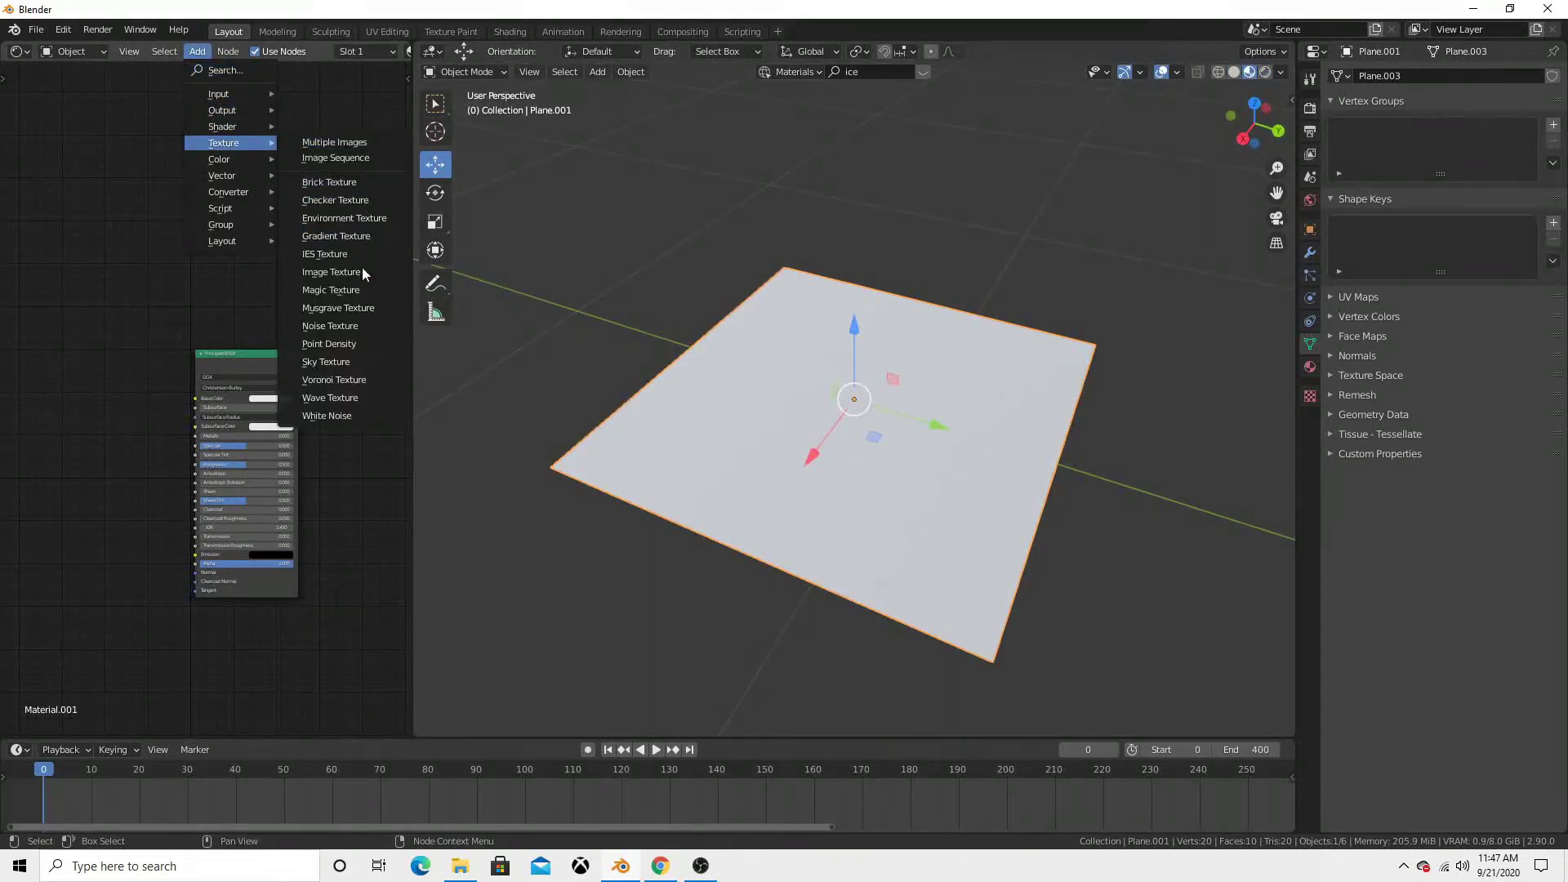
left_click(331, 272)
left_click(85, 491)
middle_click_drag(85, 485, 169, 428)
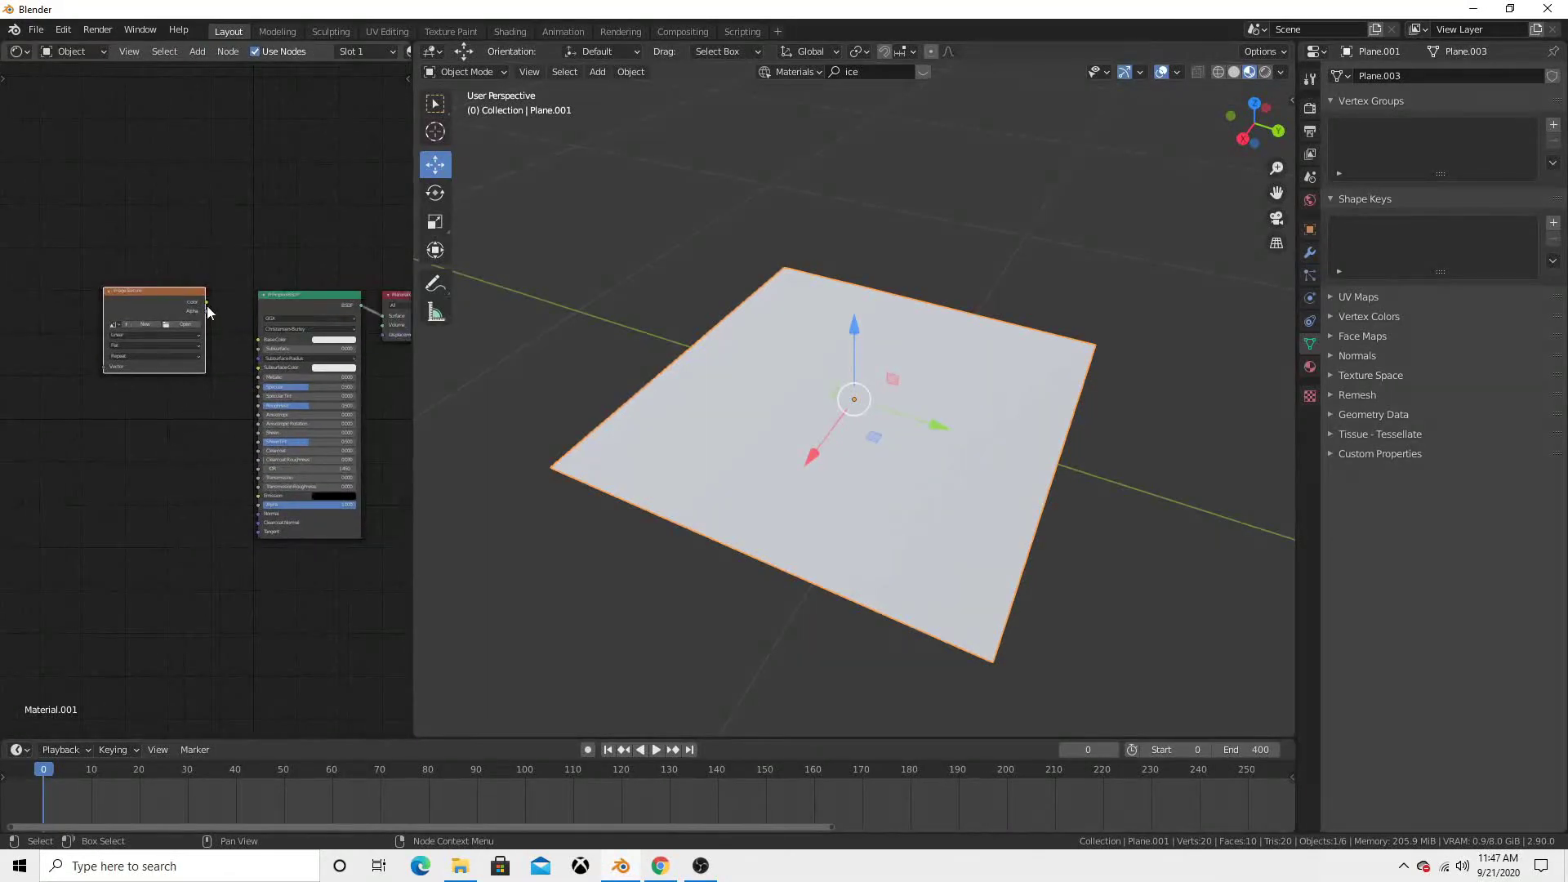
left_click(178, 325)
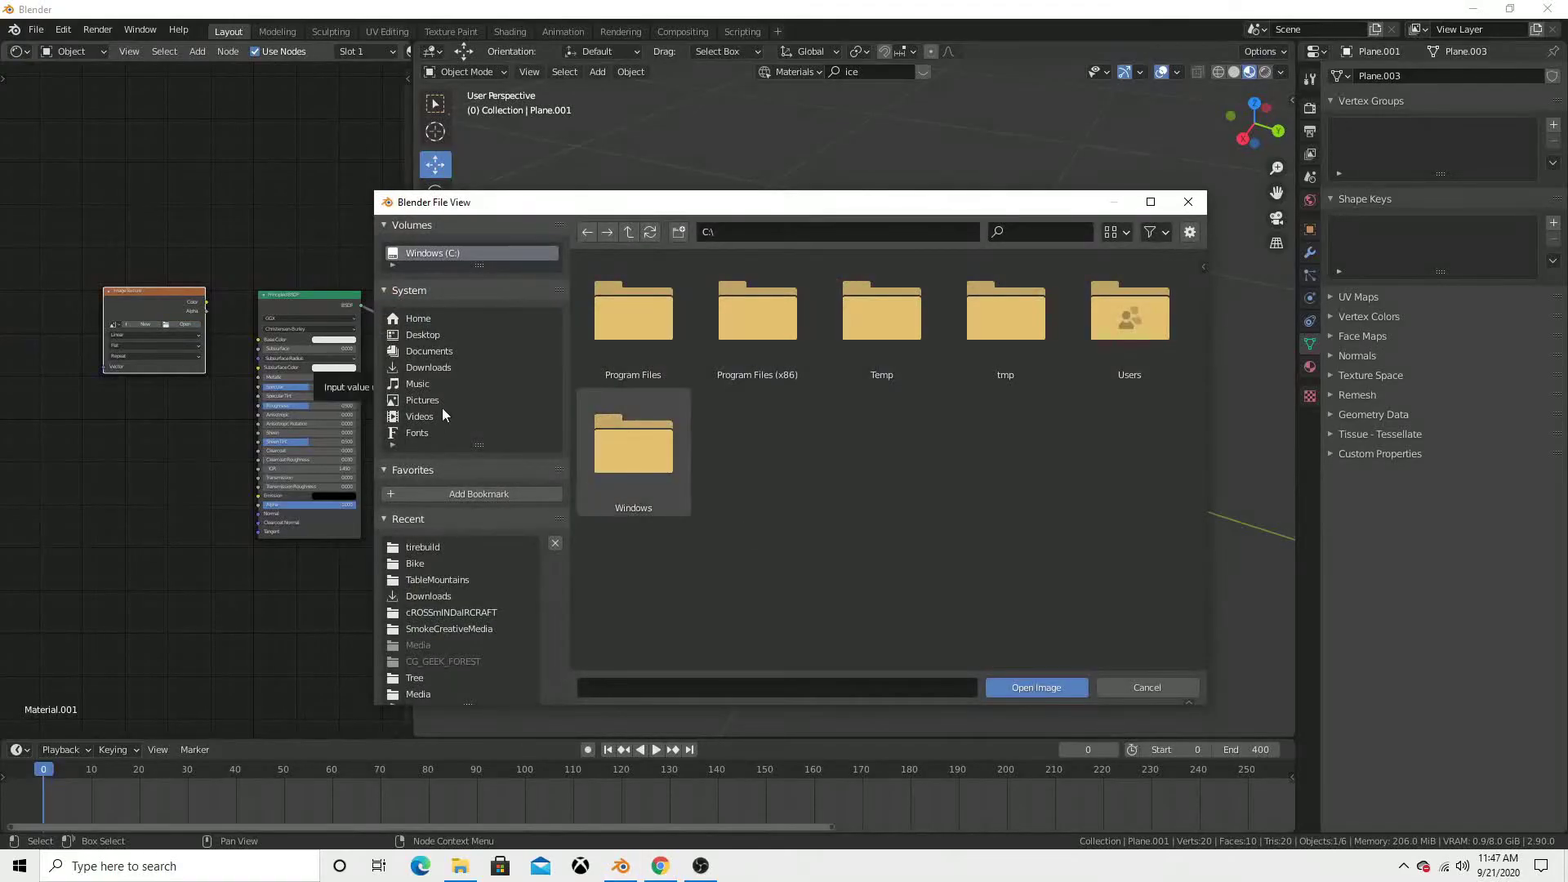
left_click(434, 364)
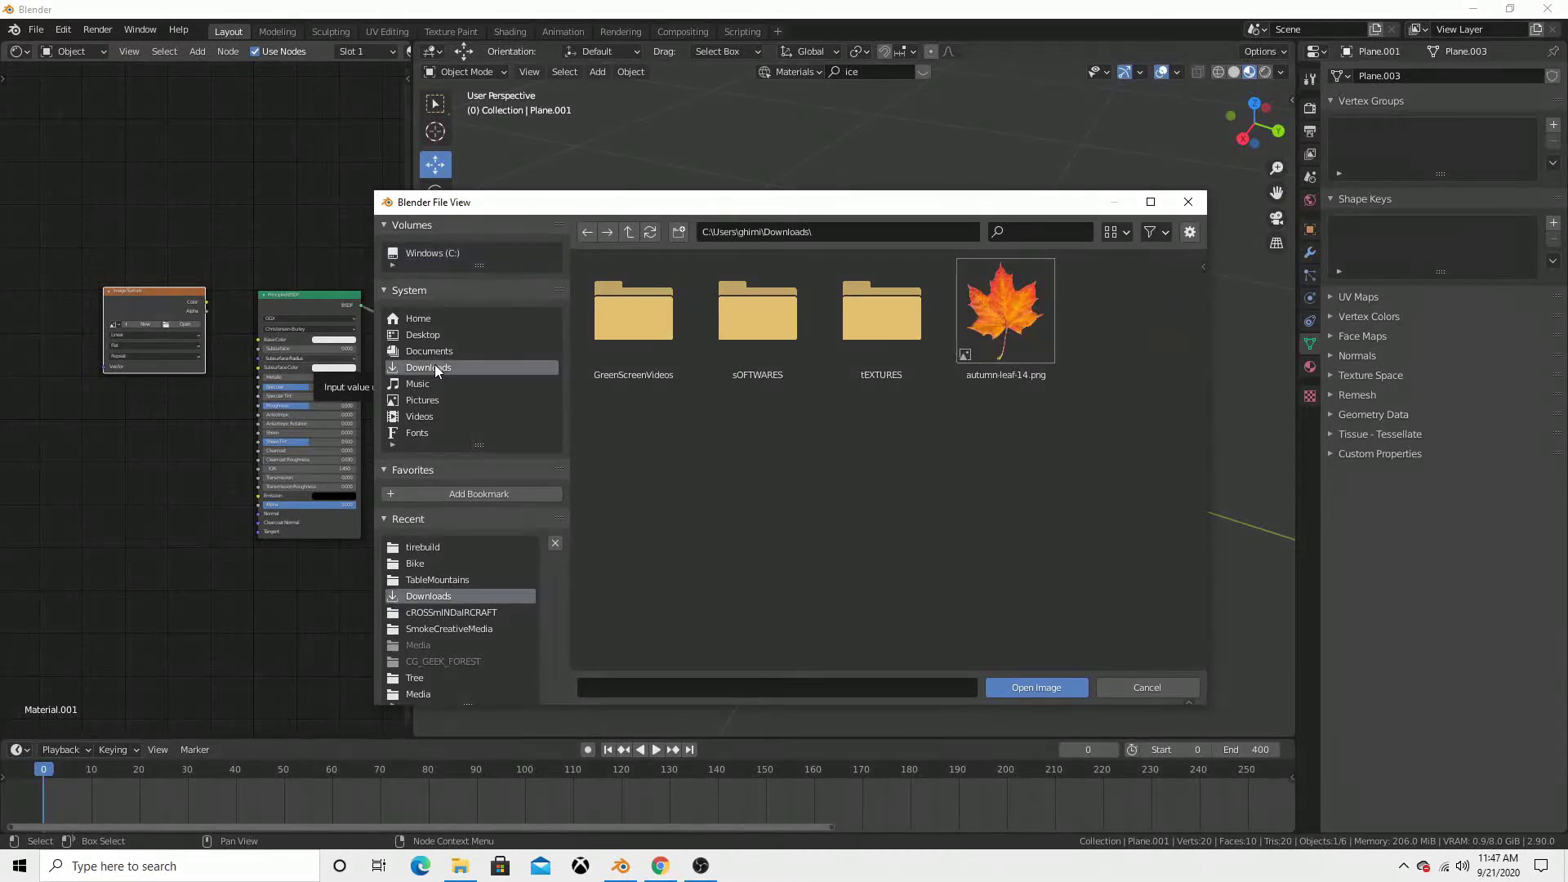
left_click(1025, 317)
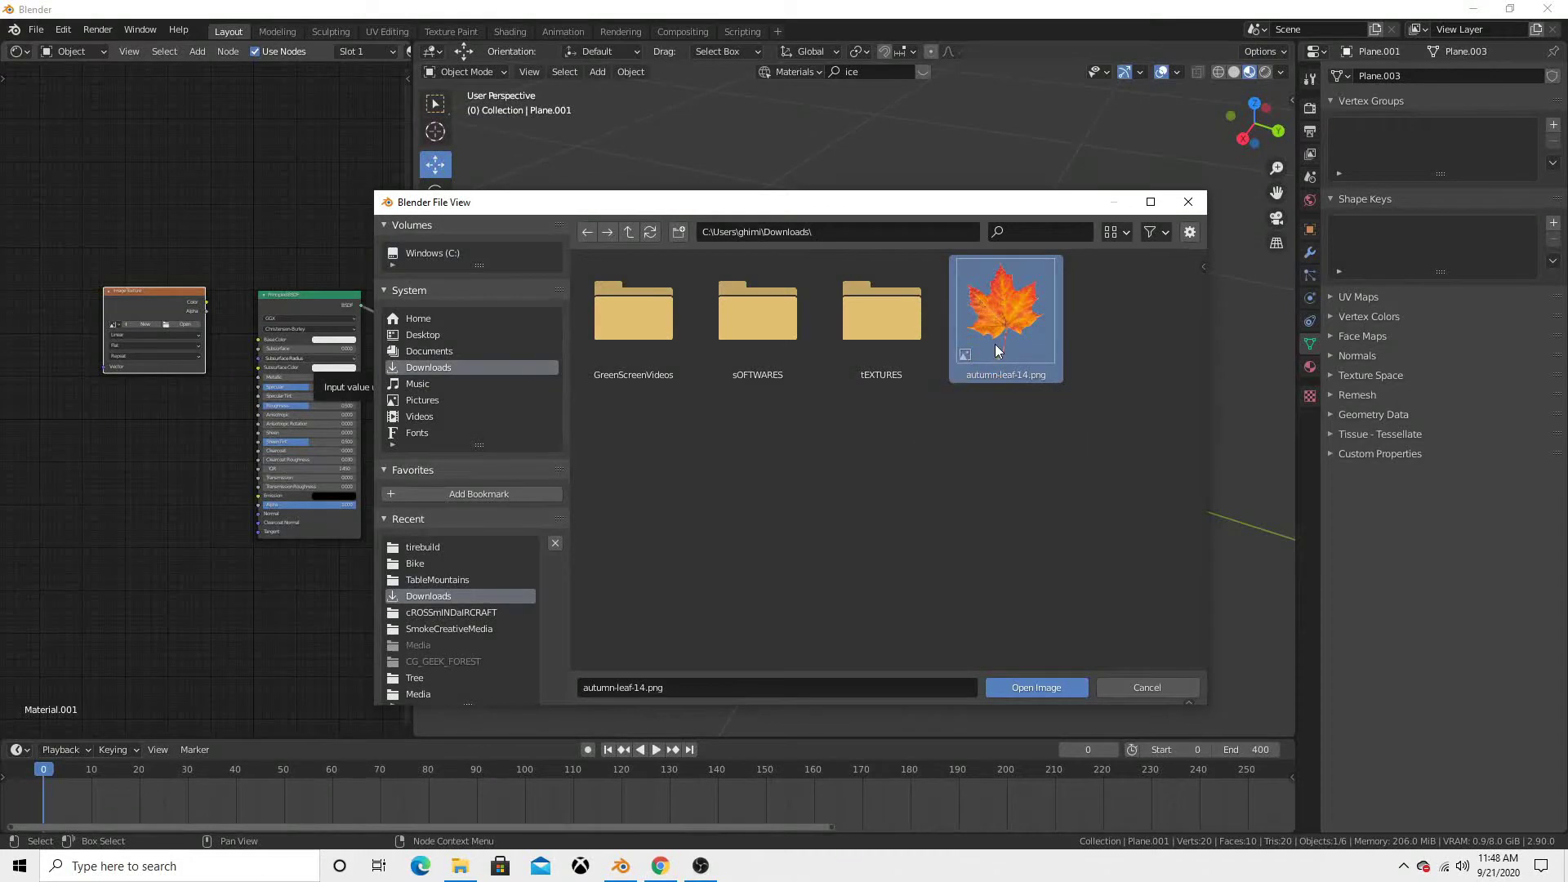
double_click(992, 354)
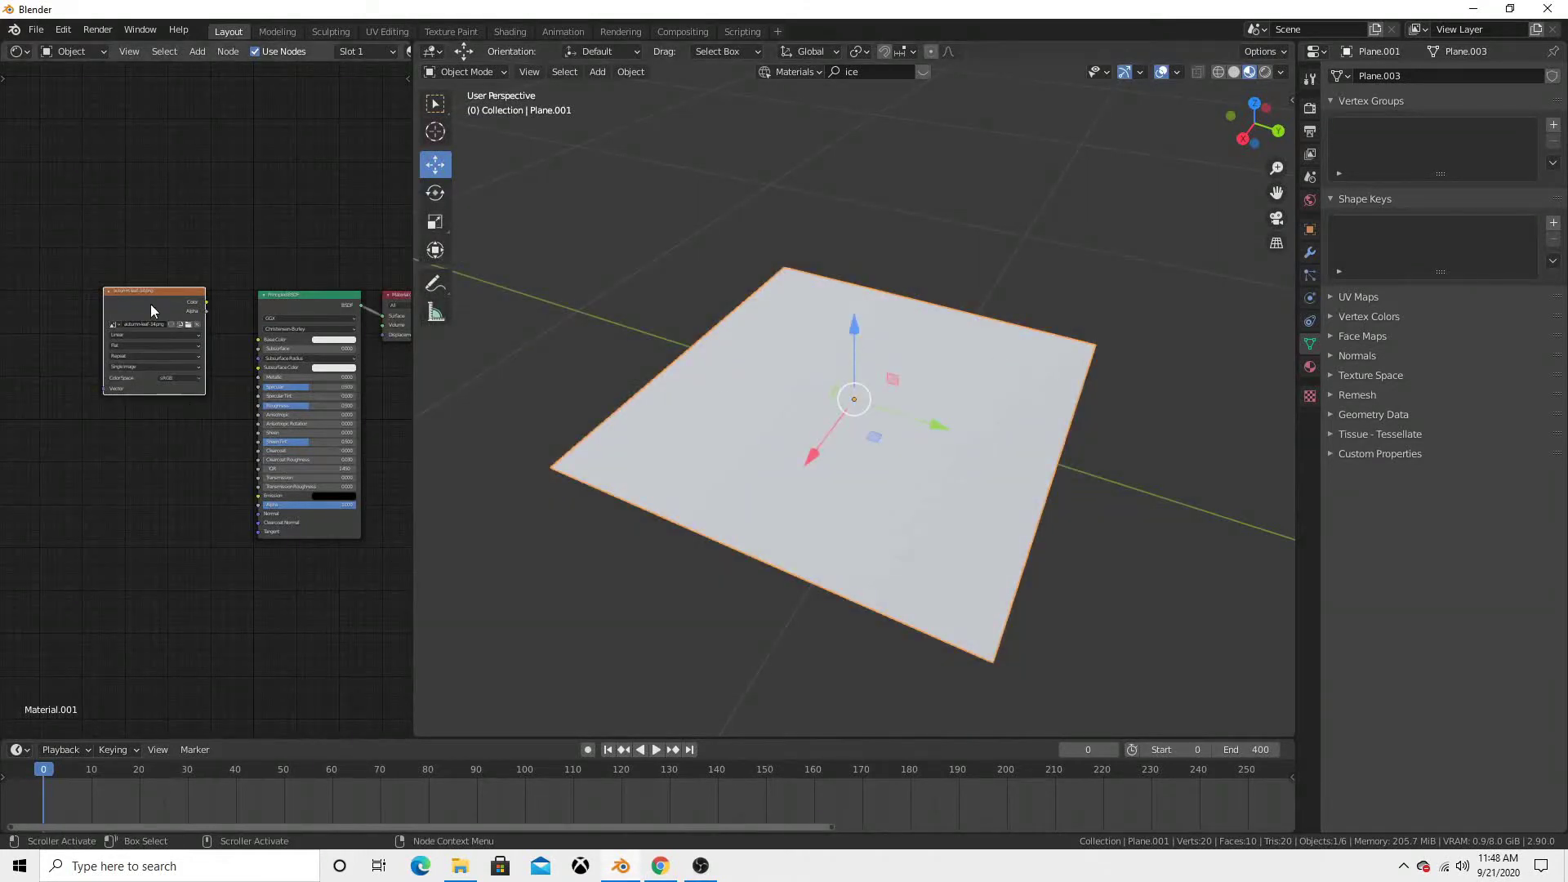
- Wire the image Color into the shader's Base Color and Subsurface
mouse_move(151, 310)
left_mouse_down()
mouse_move(74, 286)
mouse_move(263, 341)
left_mouse_up()
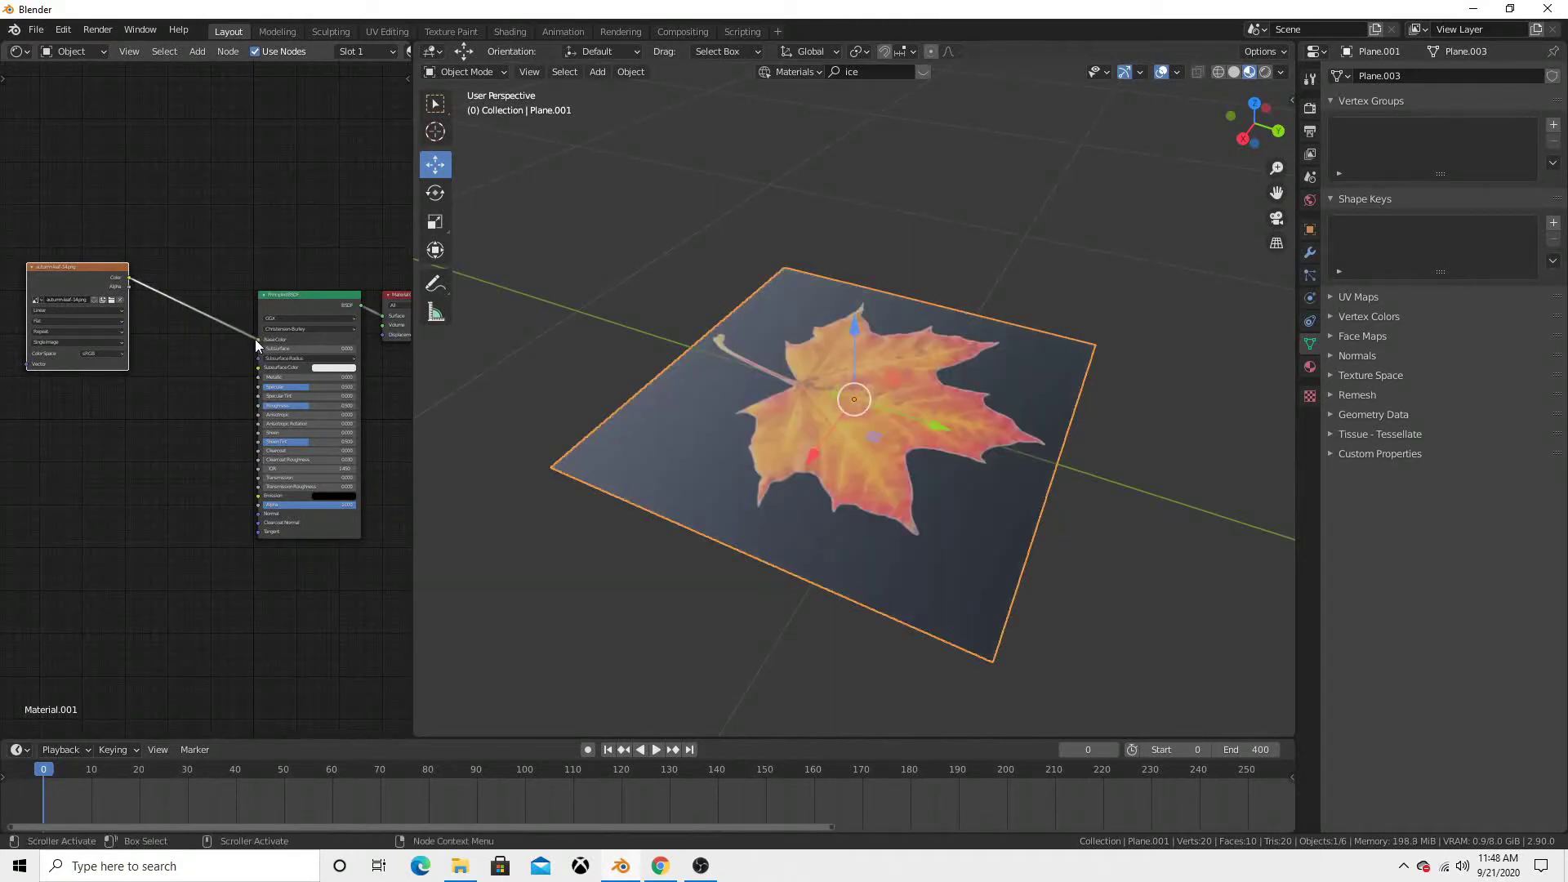
mouse_move(129, 276)
left_mouse_down()
mouse_move(173, 326)
mouse_move(262, 348)
left_mouse_up()
mouse_move(781, 593)
middle_mouse_down()
mouse_move(865, 645)
mouse_move(929, 660)
middle_mouse_up()
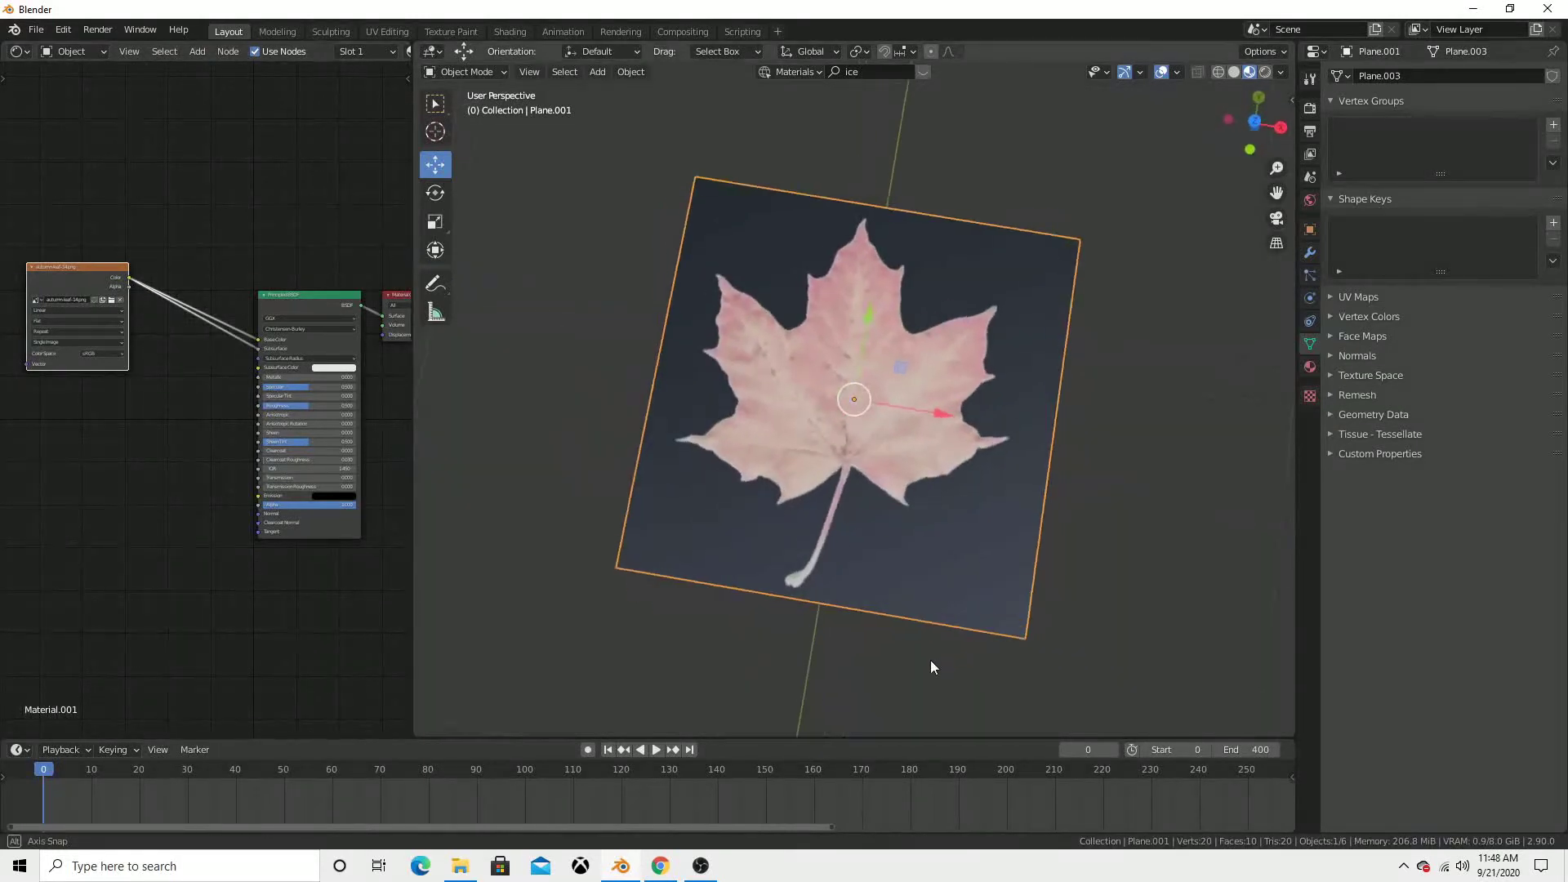
- Set the material's Blend Mode to Alpha Blend in its surface settings
left_click(1310, 369)
scroll(1387, 544, "down", 2)
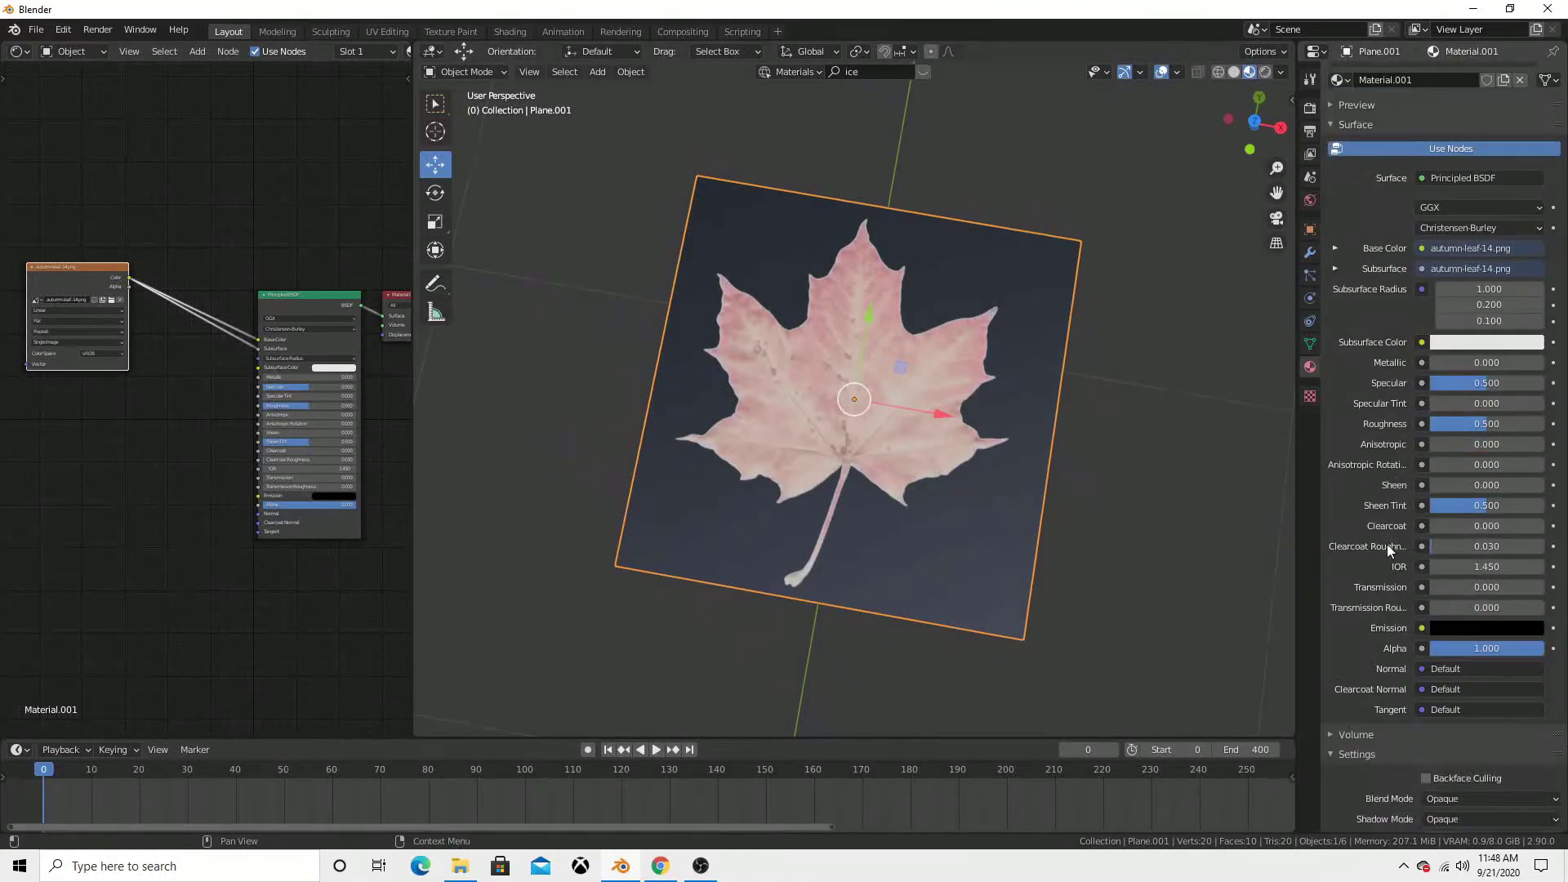
scroll(1387, 544, "down", 2)
scroll(1387, 544, "down", 2)
left_click(1470, 637)
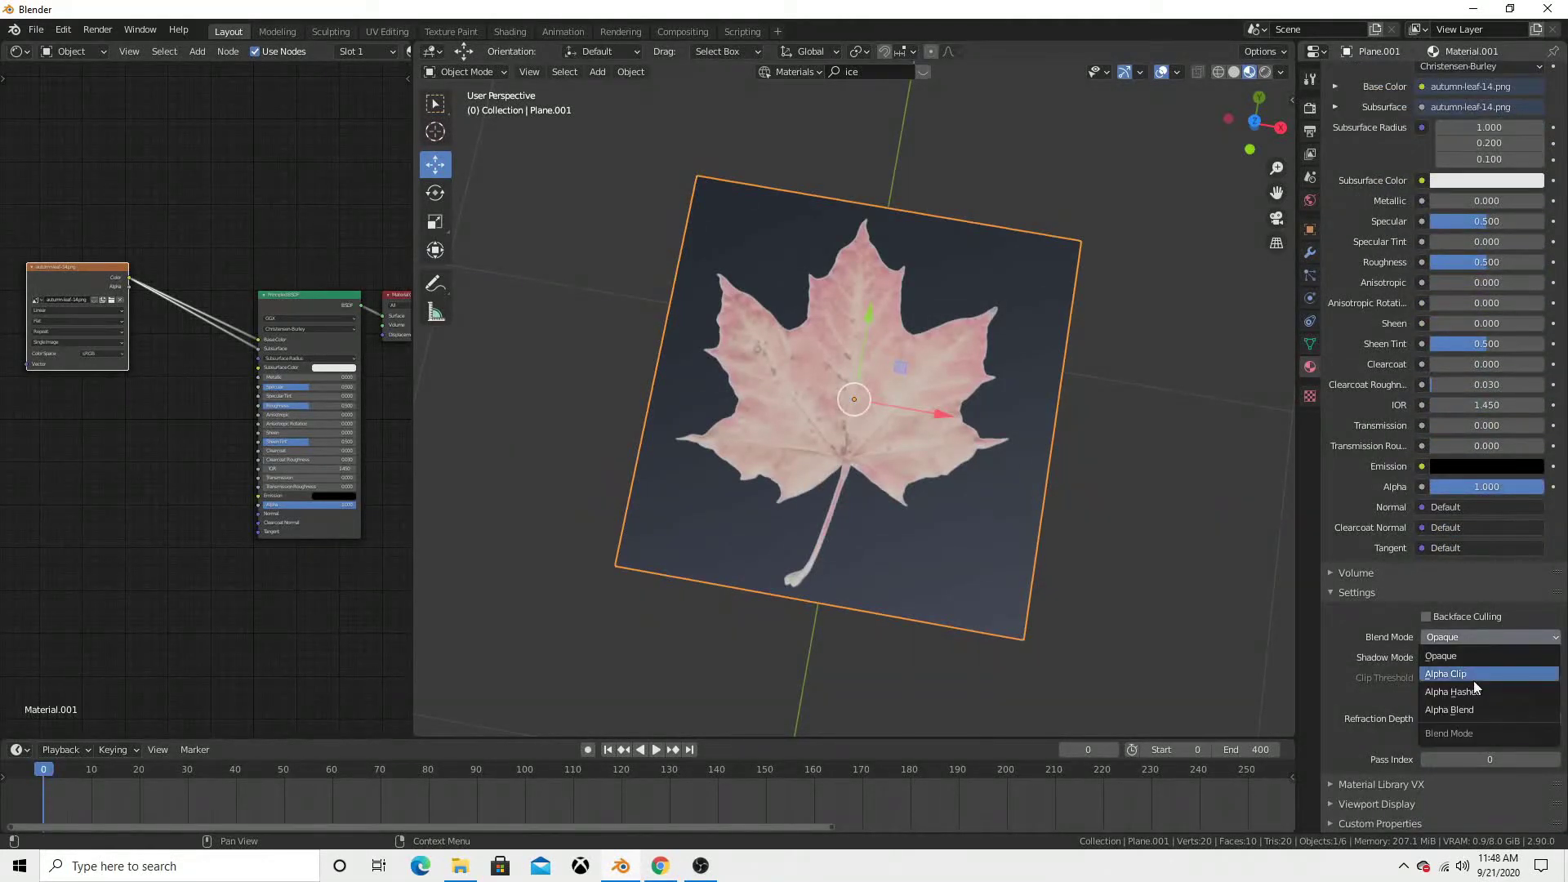
left_click(1477, 702)
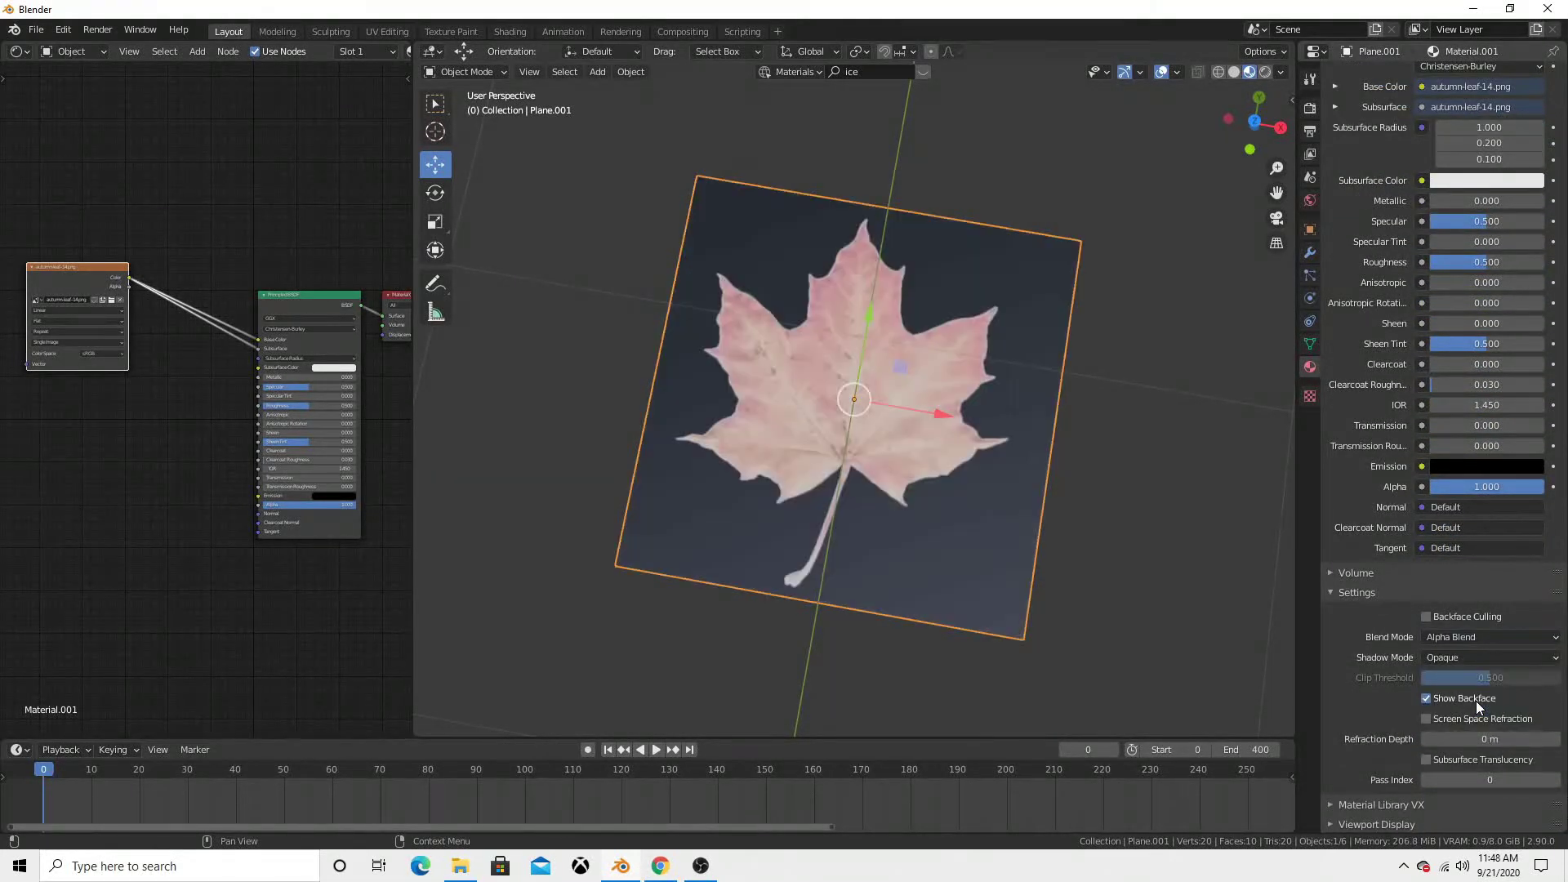
left_click(1142, 580)
mouse_move(1142, 580)
middle_mouse_down()
mouse_move(1139, 505)
mouse_move(1149, 522)
middle_mouse_up()
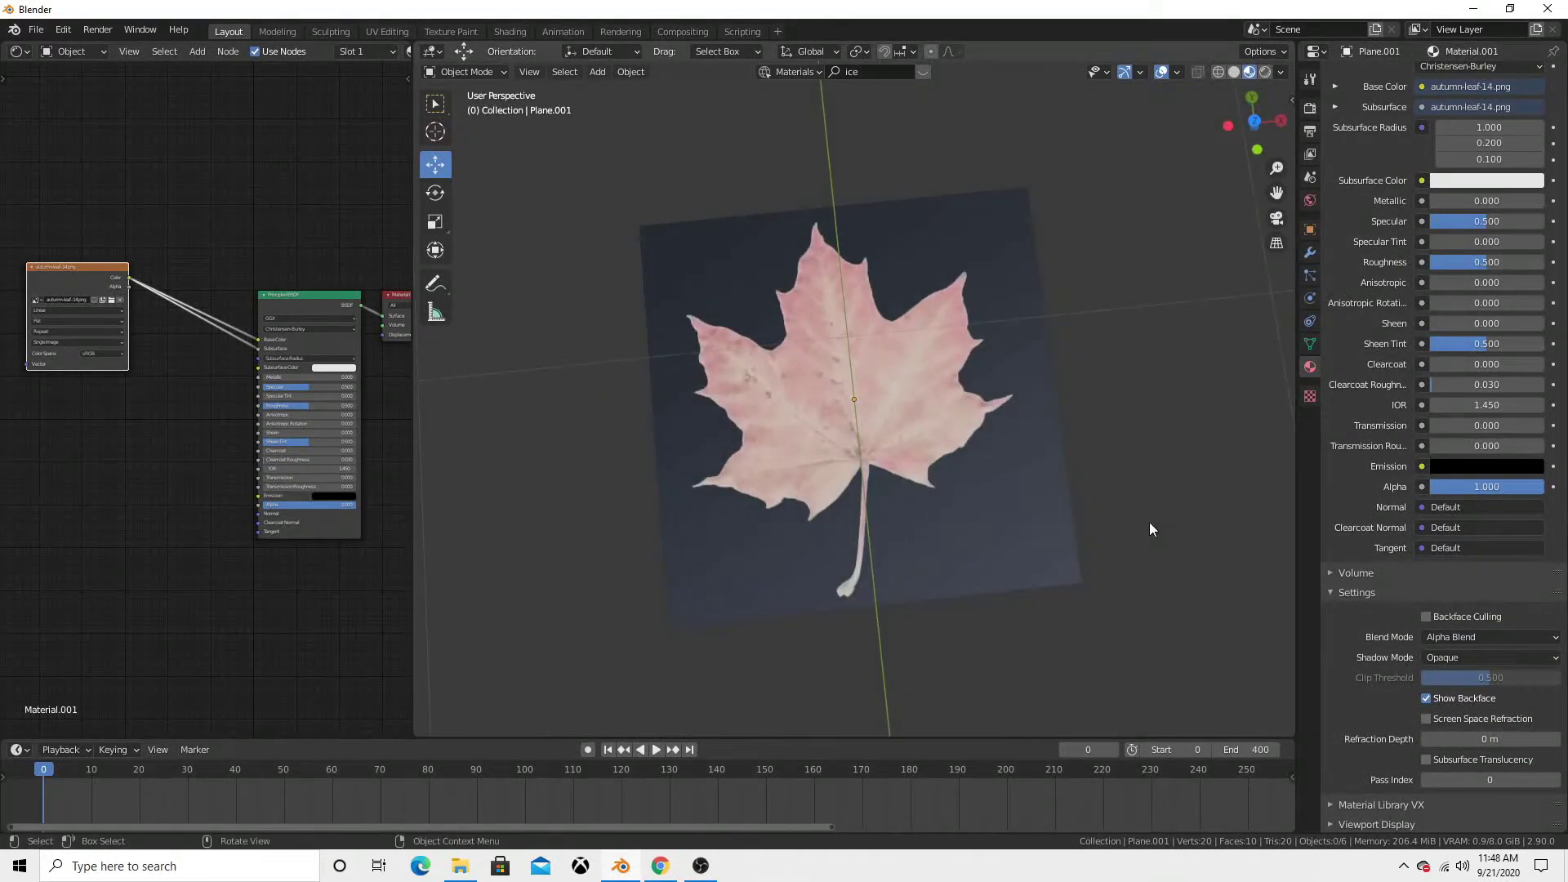
- Compare Alpha Clip and Alpha Hashed, then return the blend mode to Alpha Blend
left_click(1492, 633)
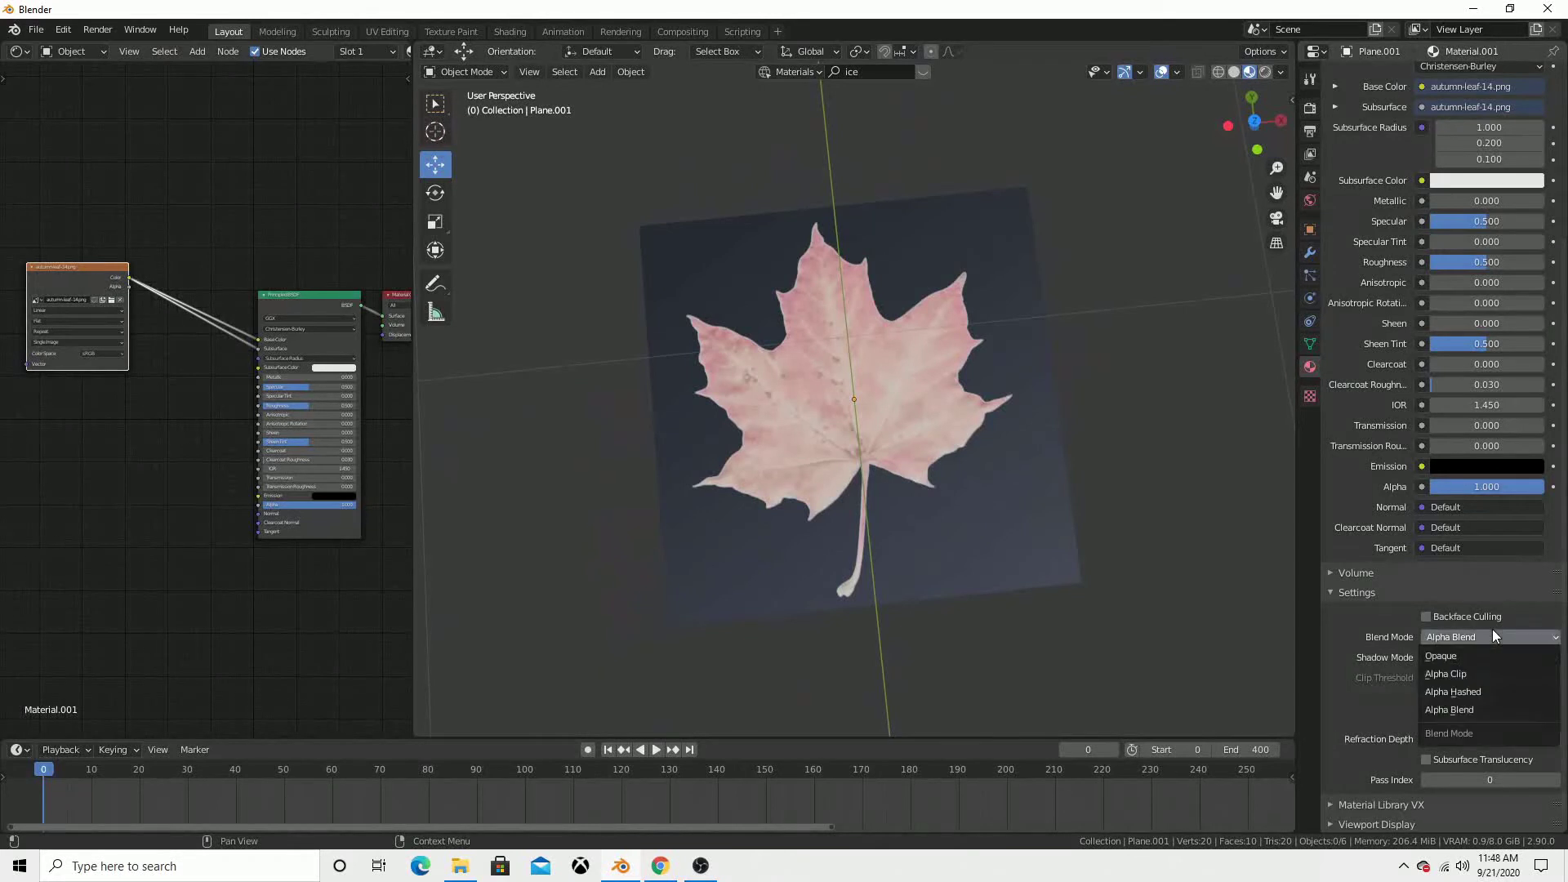
left_click(1473, 680)
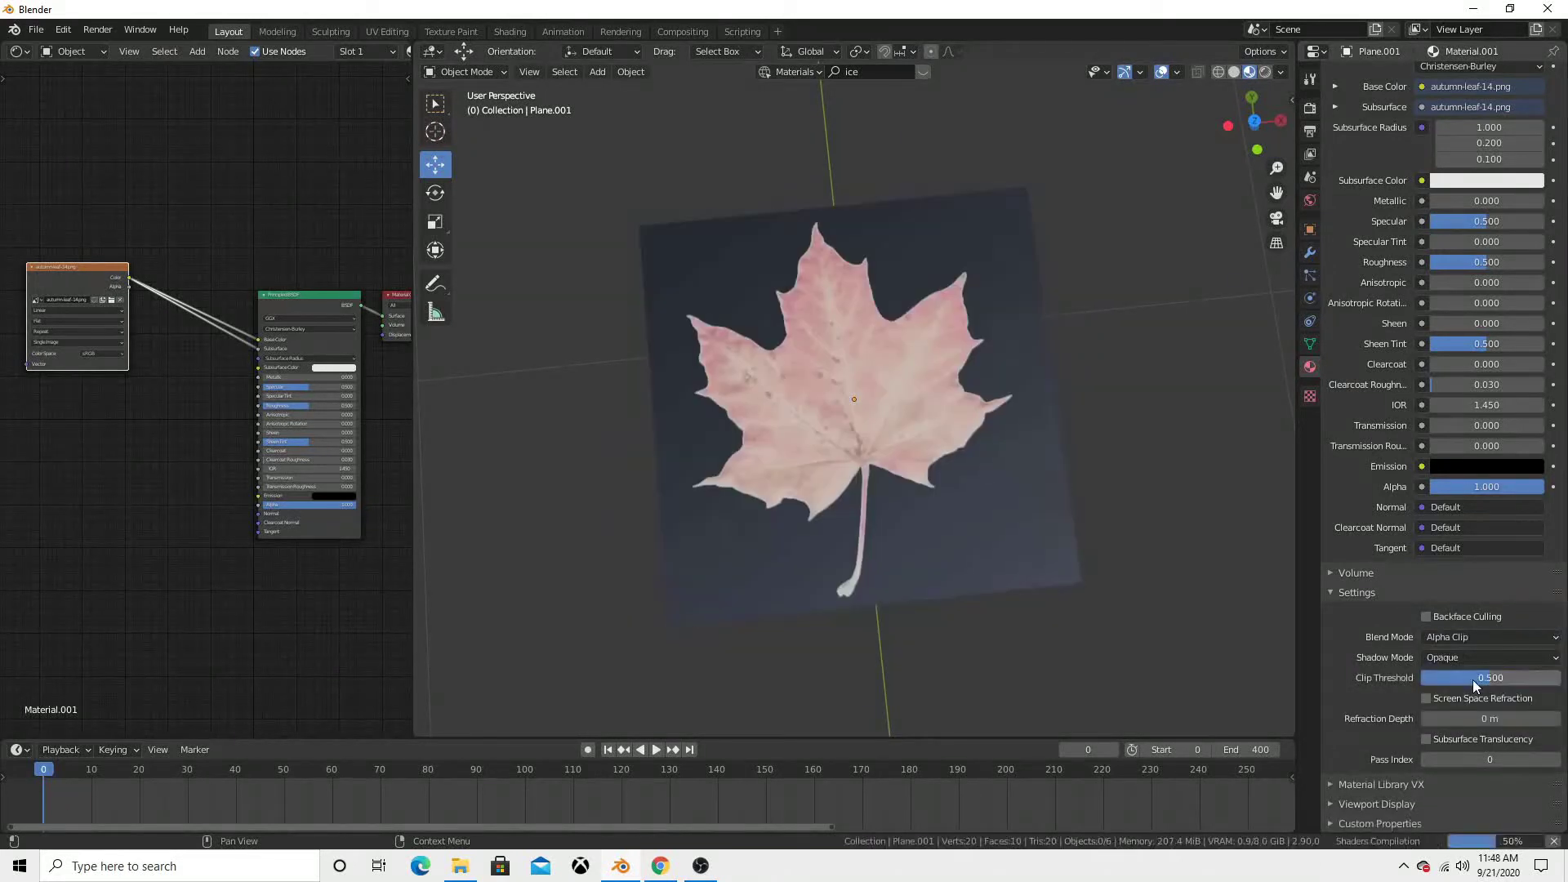
left_click(1452, 640)
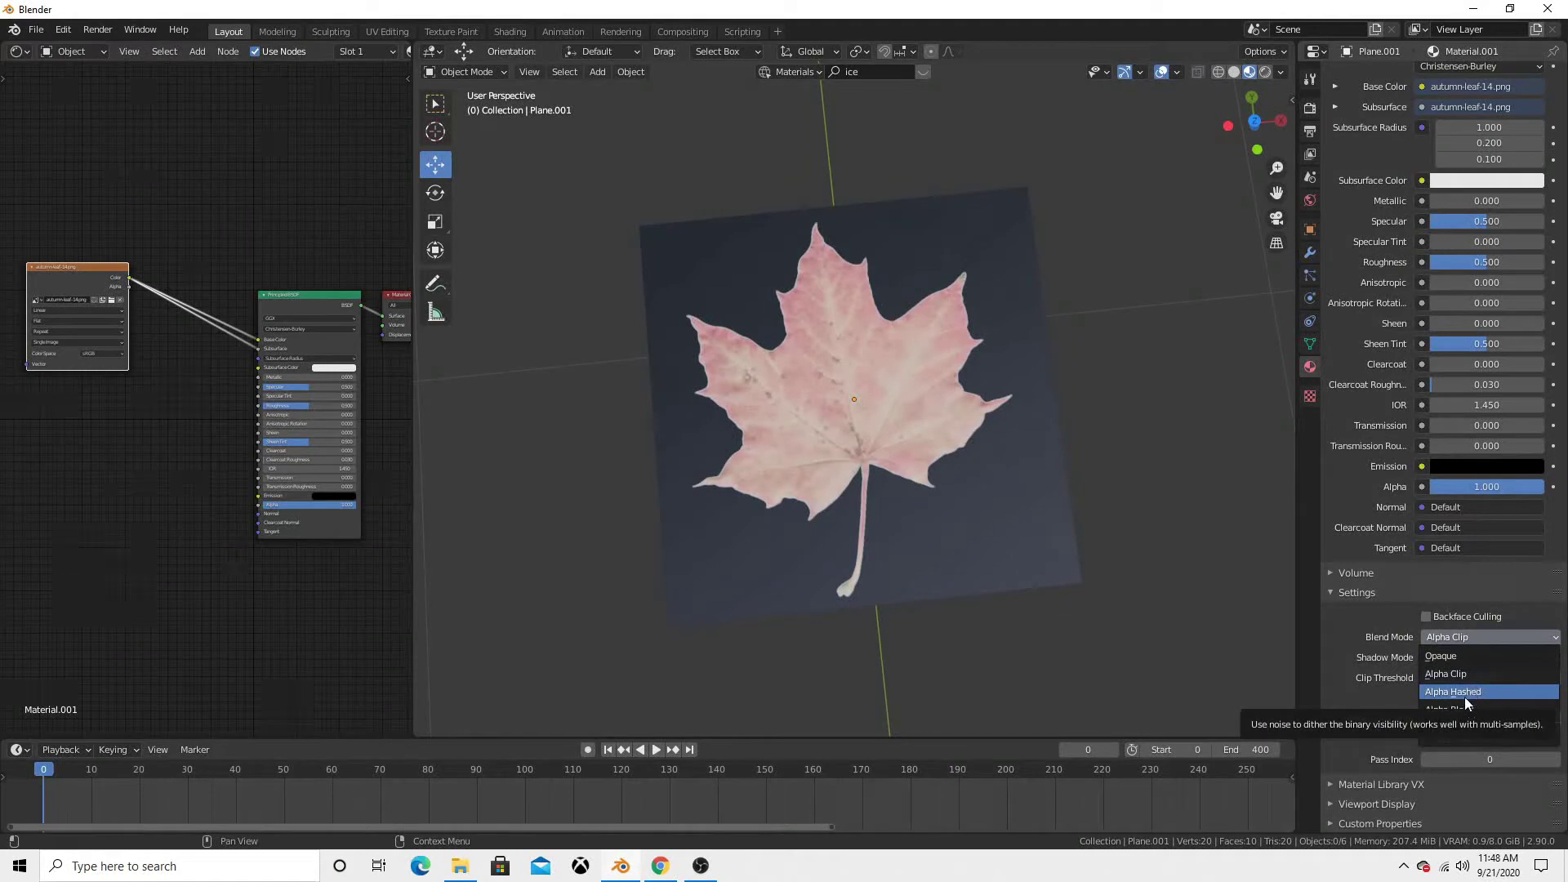
left_click(1463, 697)
left_click(1469, 644)
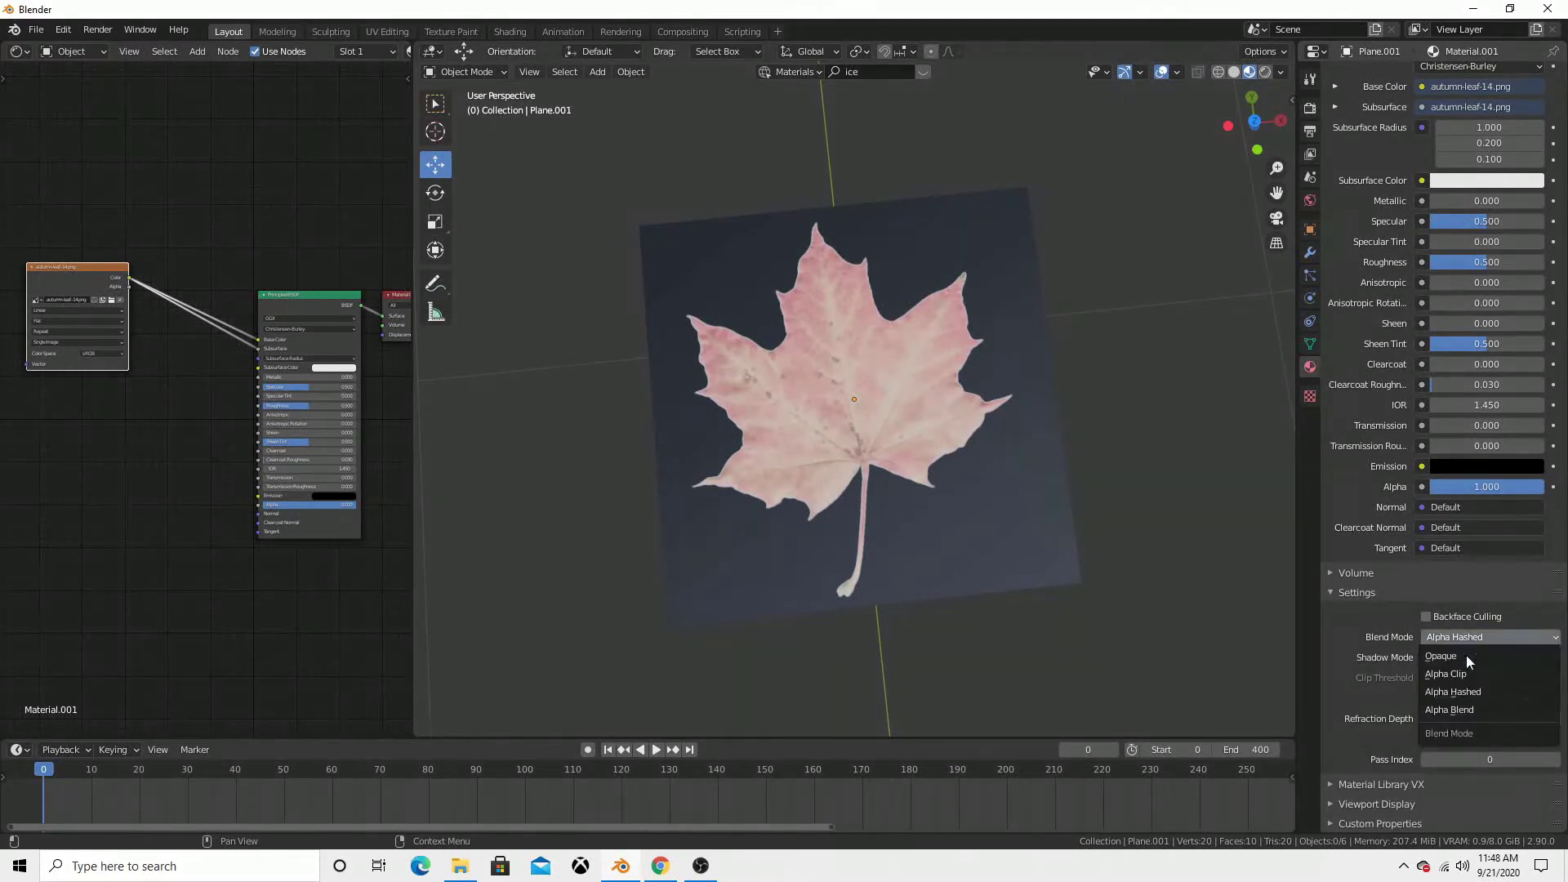
left_click(1467, 708)
mouse_move(900, 428)
middle_mouse_down()
mouse_move(939, 375)
mouse_move(977, 495)
mouse_move(983, 480)
middle_mouse_up()
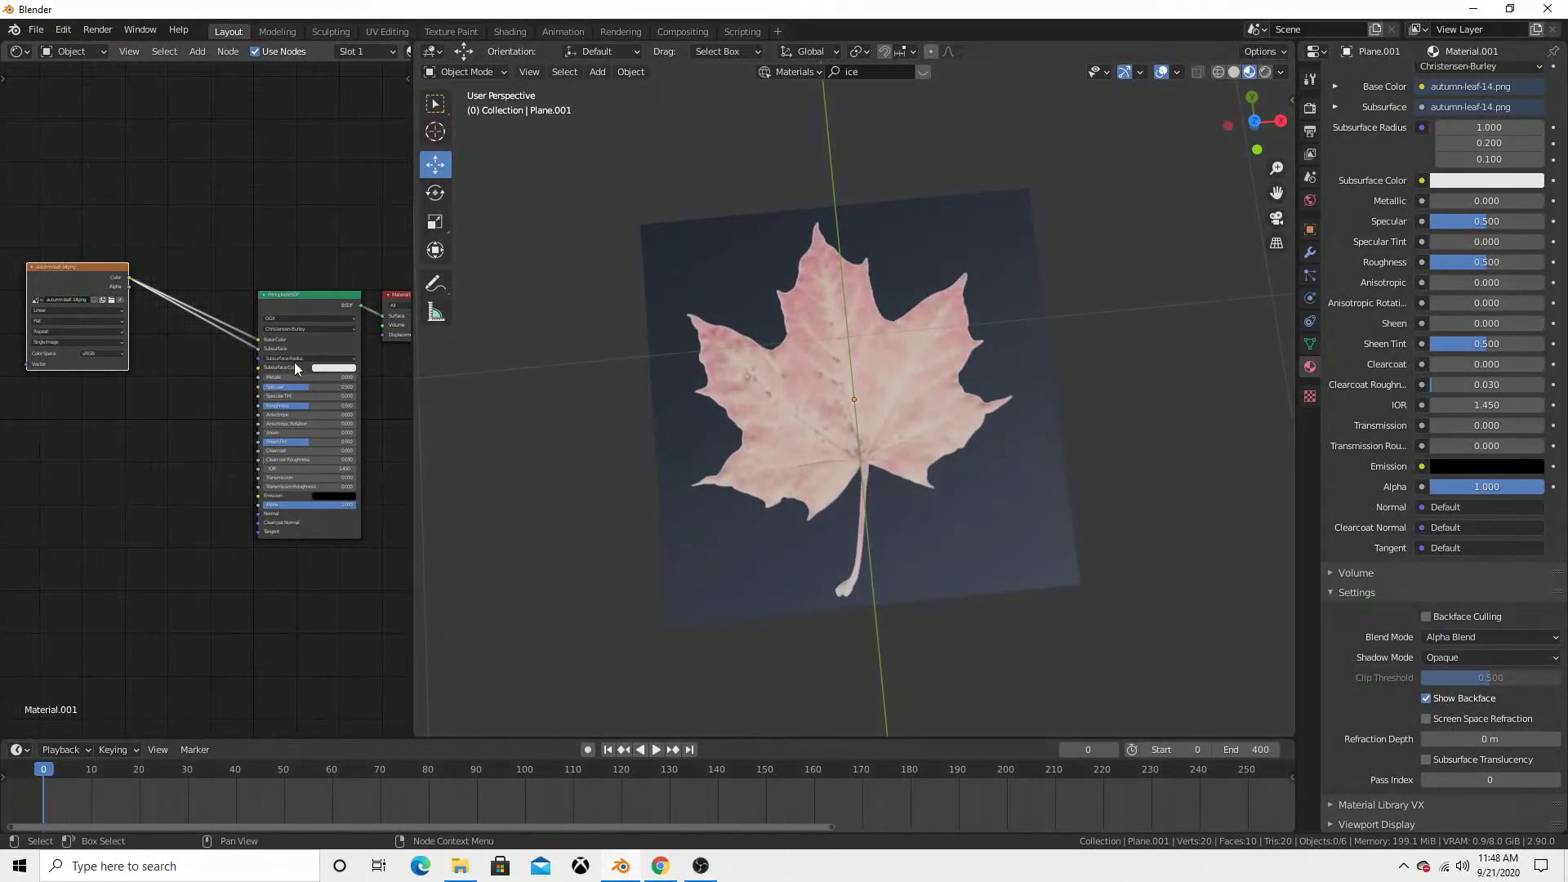
left_click_drag(95, 286, 65, 286)
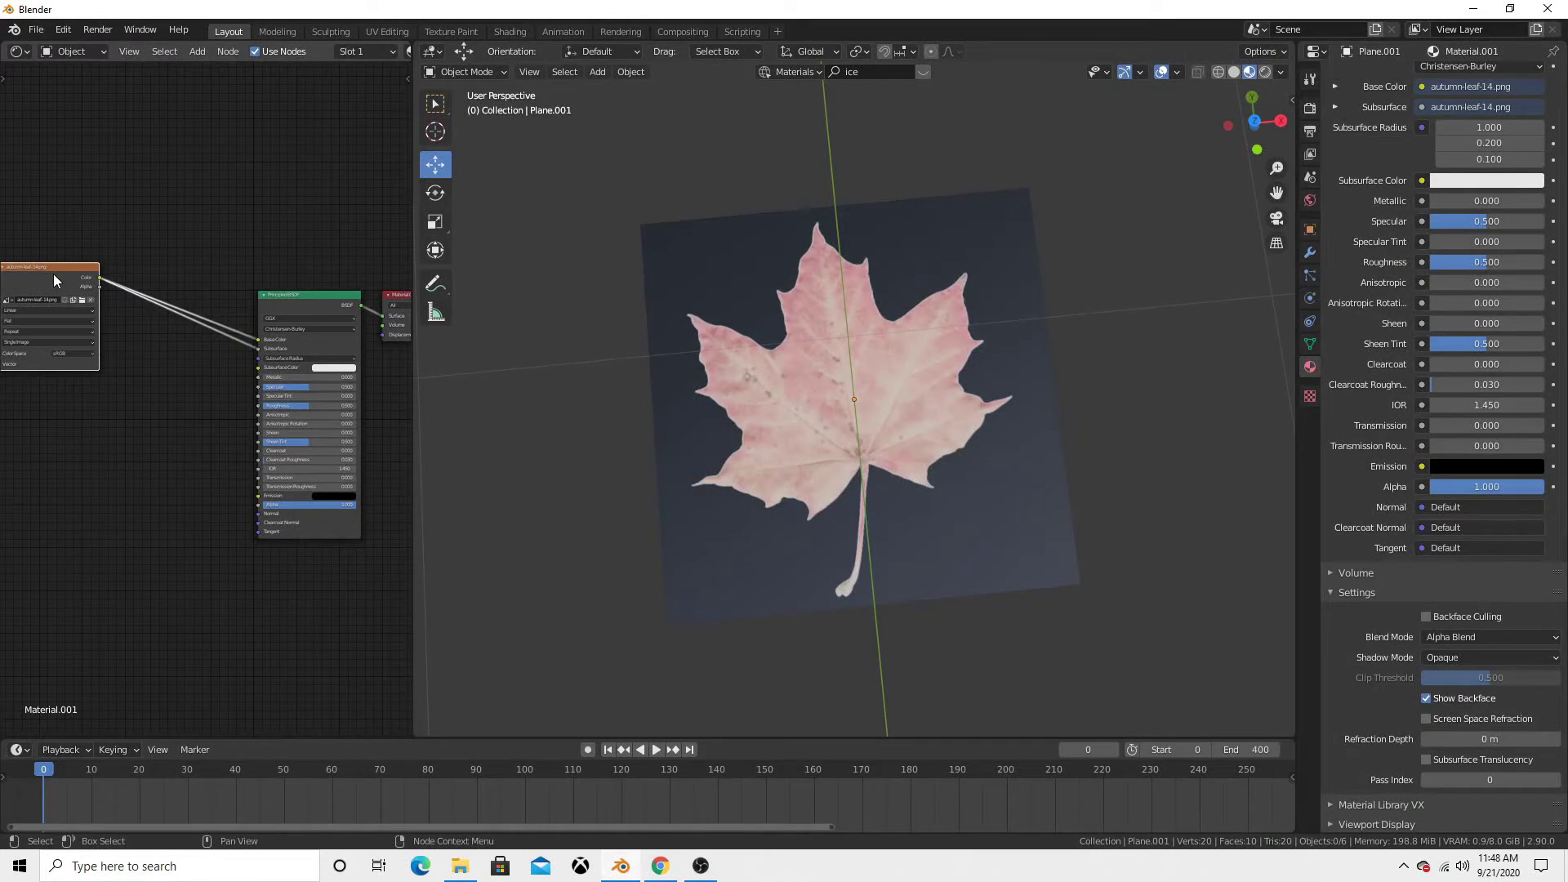
- Add a ColorRamp fed by the image Alpha and slide its white stop inward
left_click(208, 53)
mouse_move(228, 193)
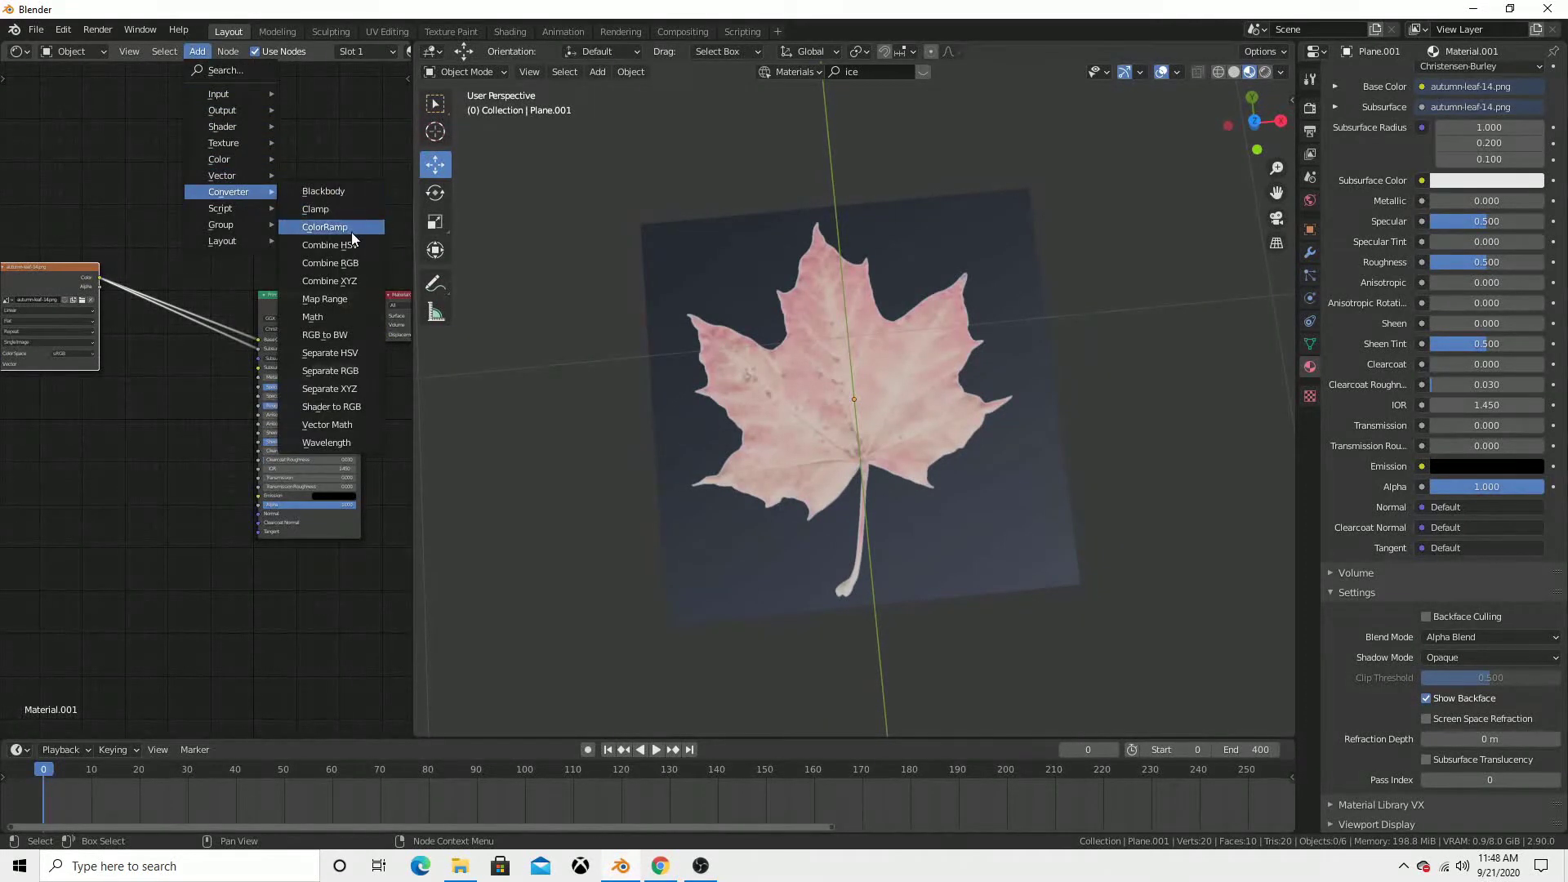
left_click(343, 228)
left_click(184, 359)
mouse_move(90, 290)
left_mouse_down()
mouse_move(55, 284)
mouse_move(129, 456)
left_mouse_up()
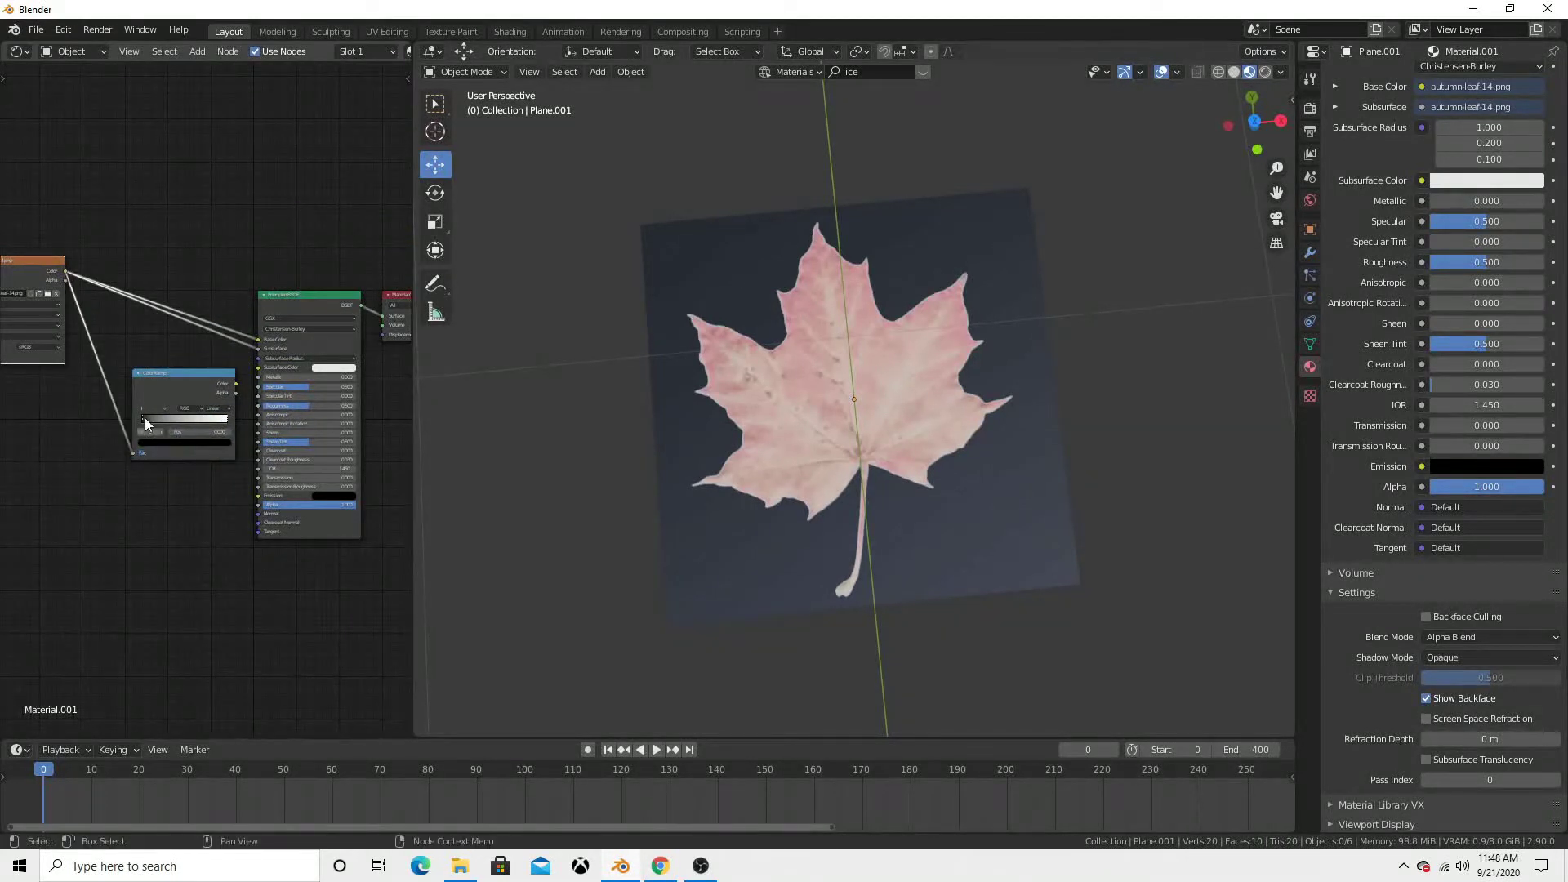
left_click_drag(227, 395, 183, 374)
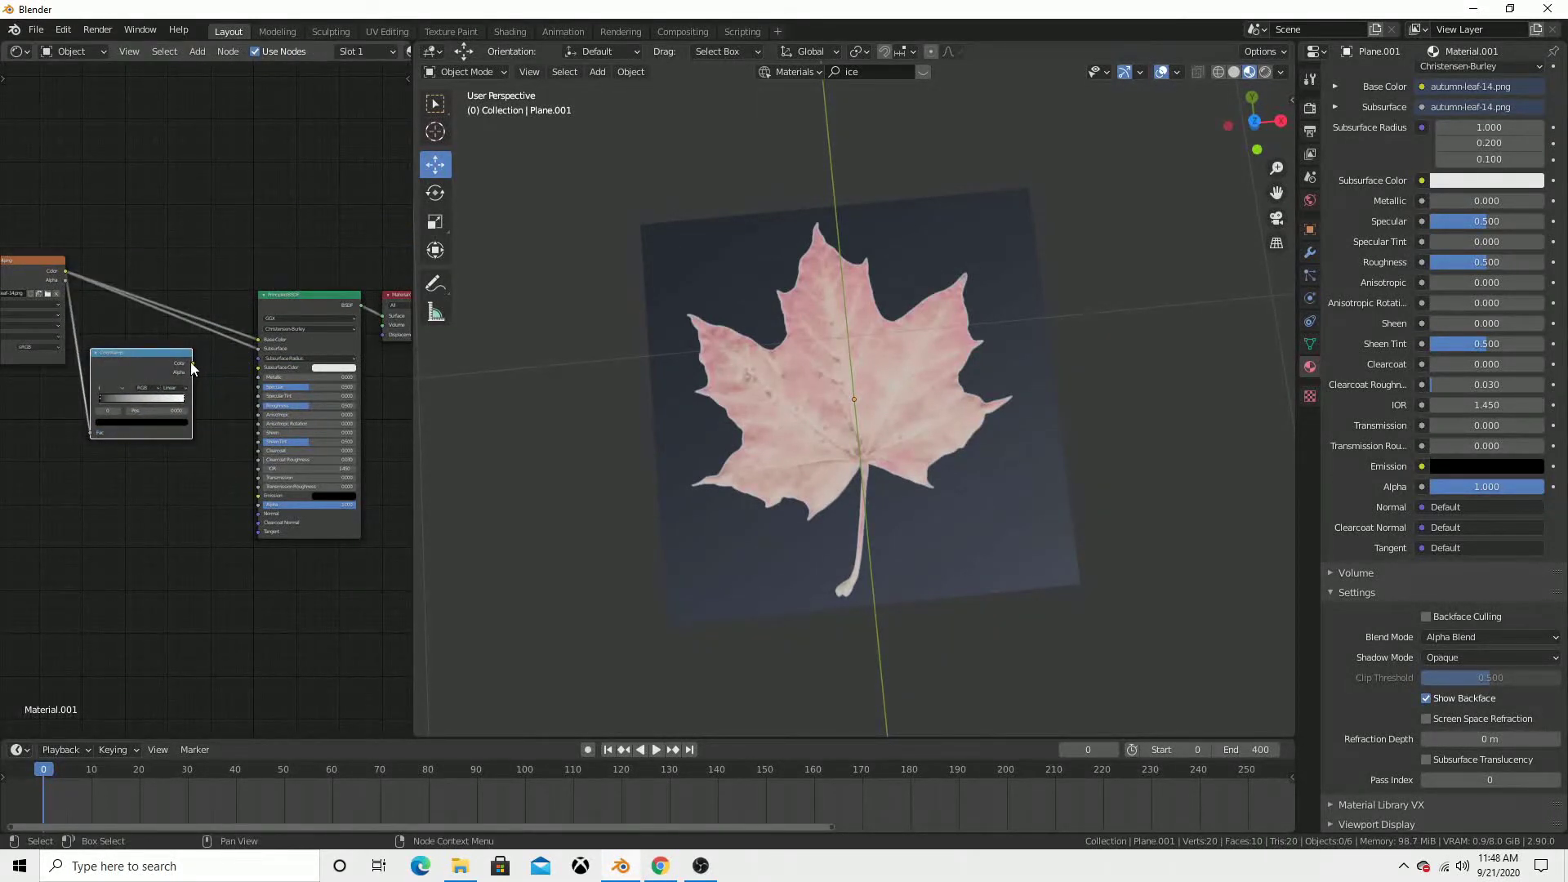
left_click(129, 366, "ctrl+shift")
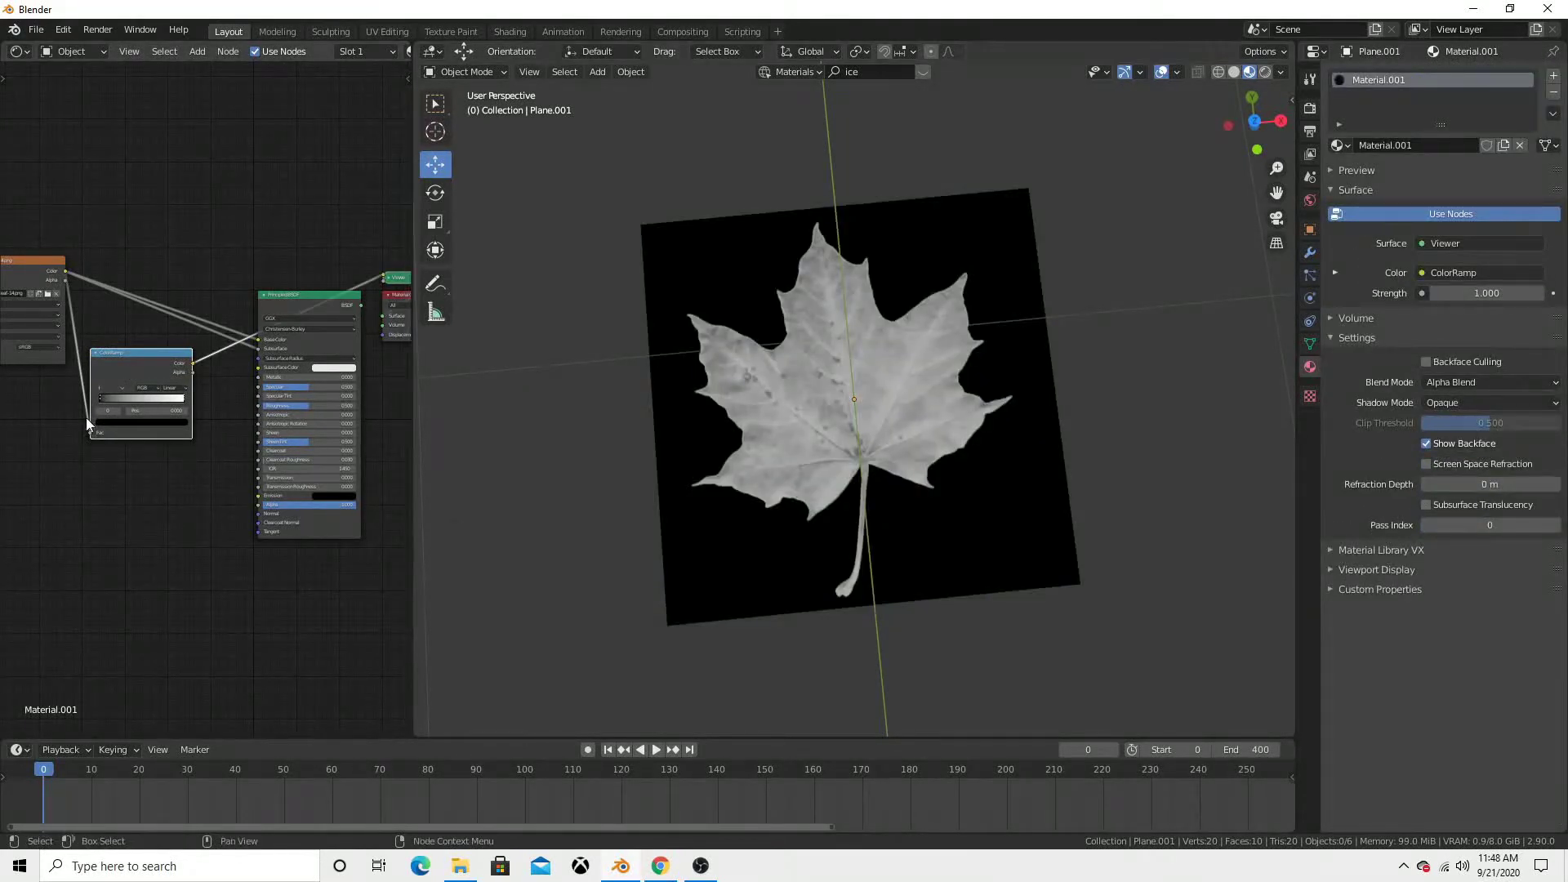
scroll(87, 419, "up", 1)
mouse_move(180, 400)
left_mouse_down()
mouse_move(67, 404)
mouse_move(82, 403)
left_mouse_up()
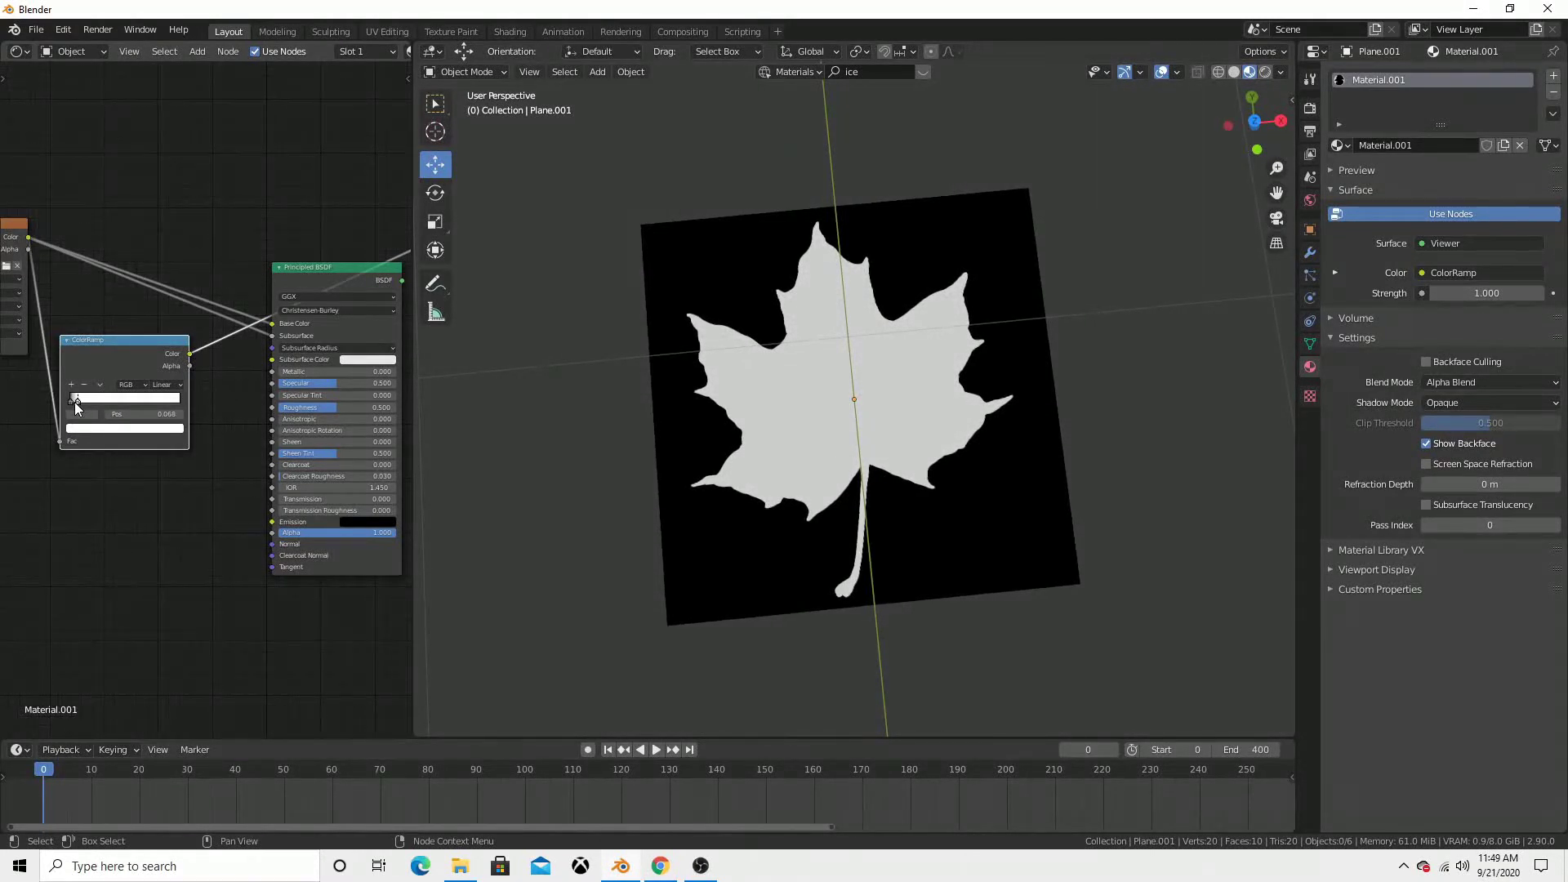
- Make the ramp Constant with stop at 0.050, link it to shader Alpha, and reconnect the BSDF output
left_click(170, 384)
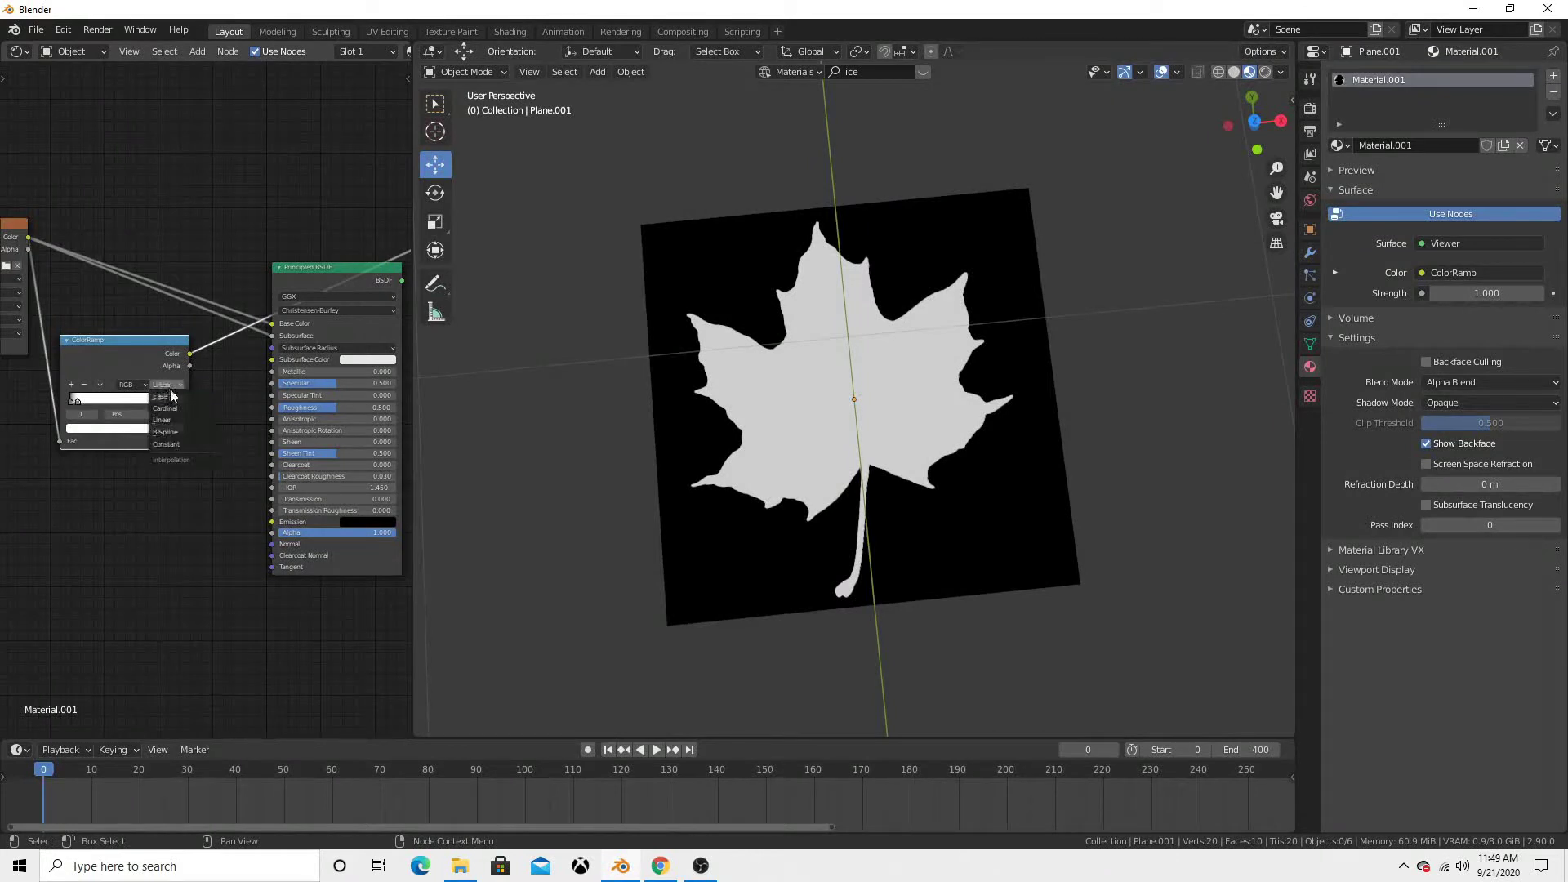
left_click(190, 449)
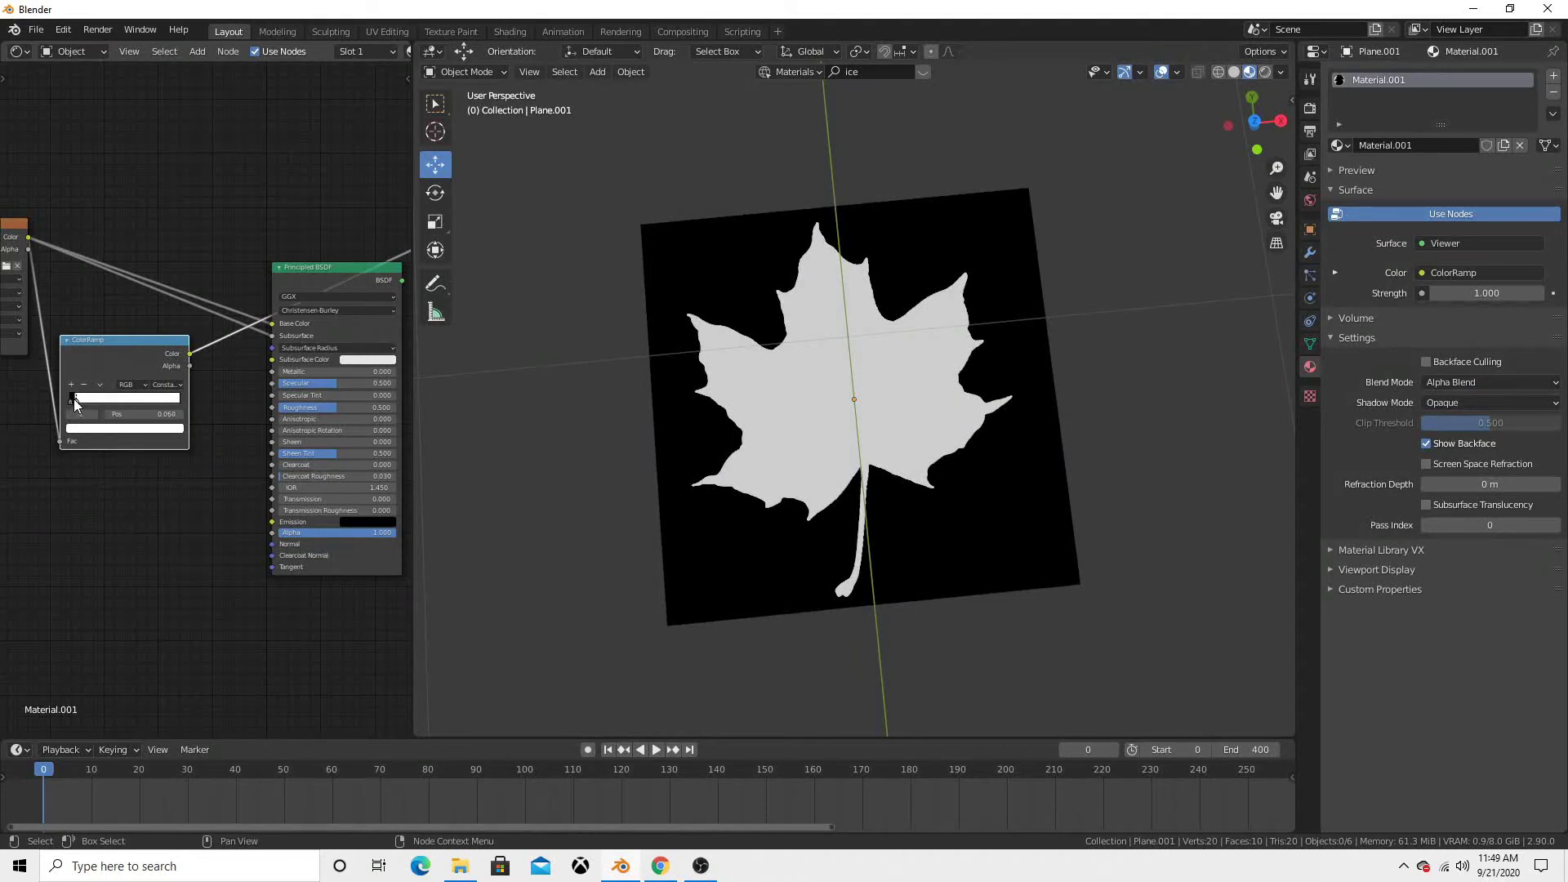
left_click_drag(76, 404, 73, 404)
left_click_drag(190, 358, 272, 541)
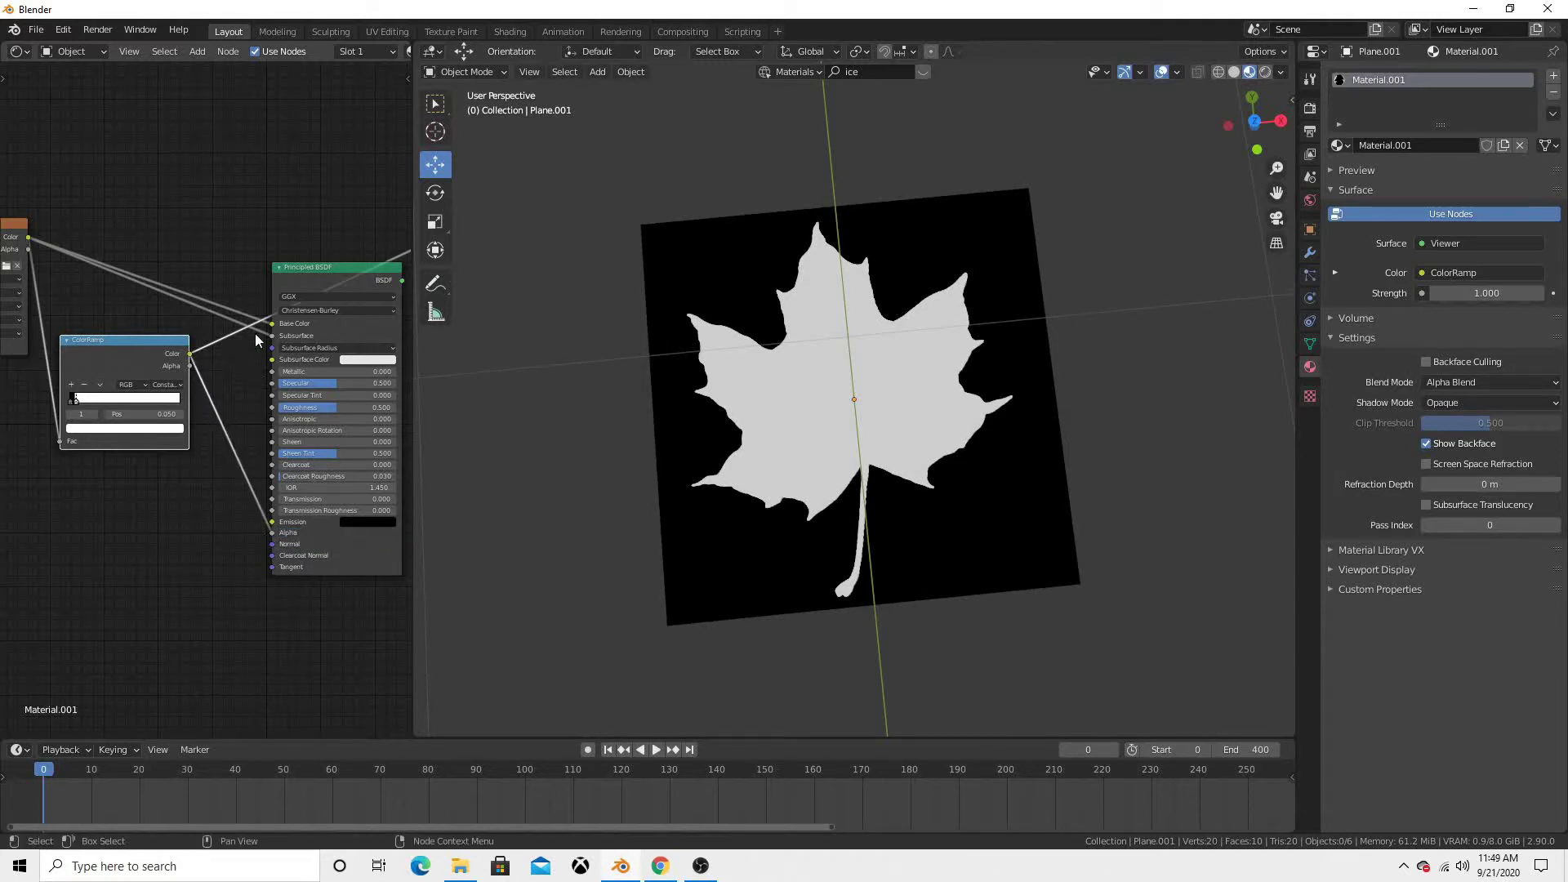
scroll(328, 303, "down", 2)
scroll(327, 300, "down", 1)
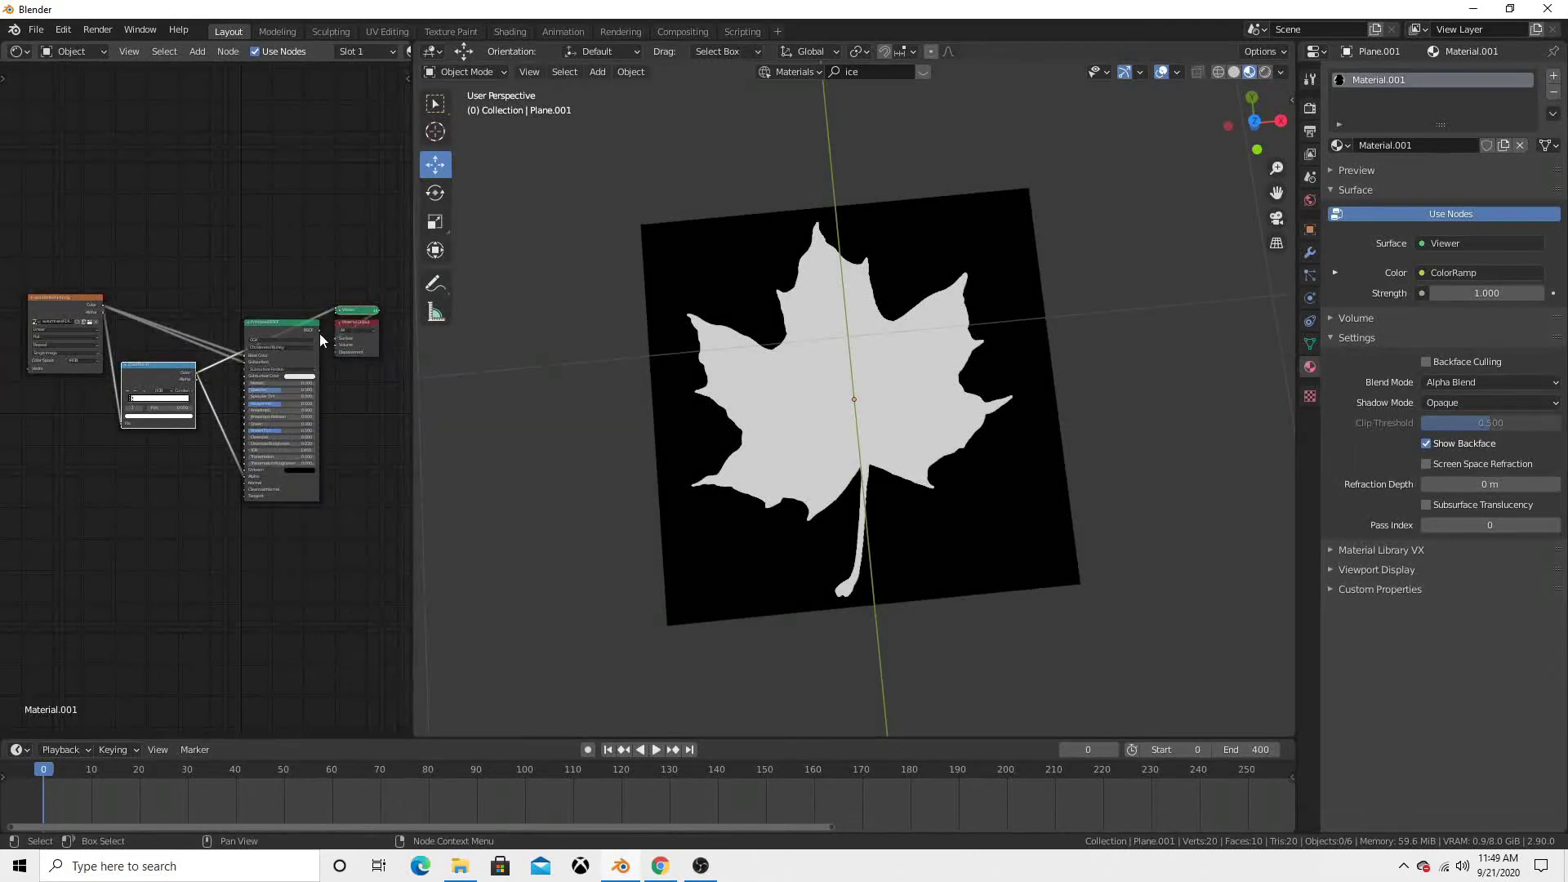
left_click_drag(315, 330, 336, 340)
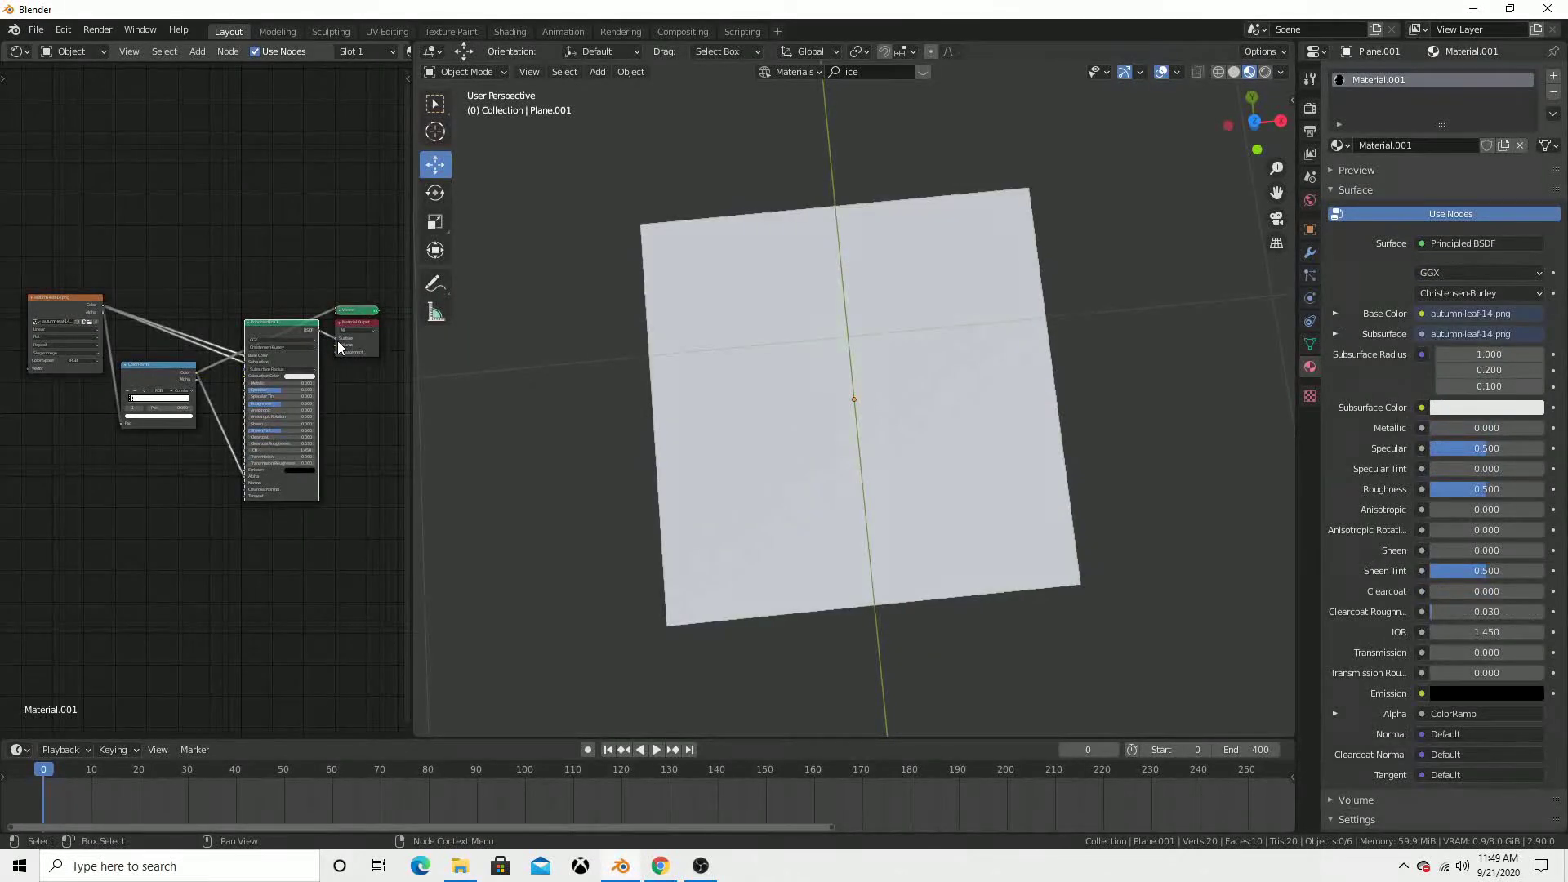
- Relink the ColorRamp Alpha output into the shader Alpha so the square turns transparent
mouse_move(815, 673)
middle_mouse_down()
mouse_move(811, 568)
mouse_move(909, 633)
middle_mouse_up()
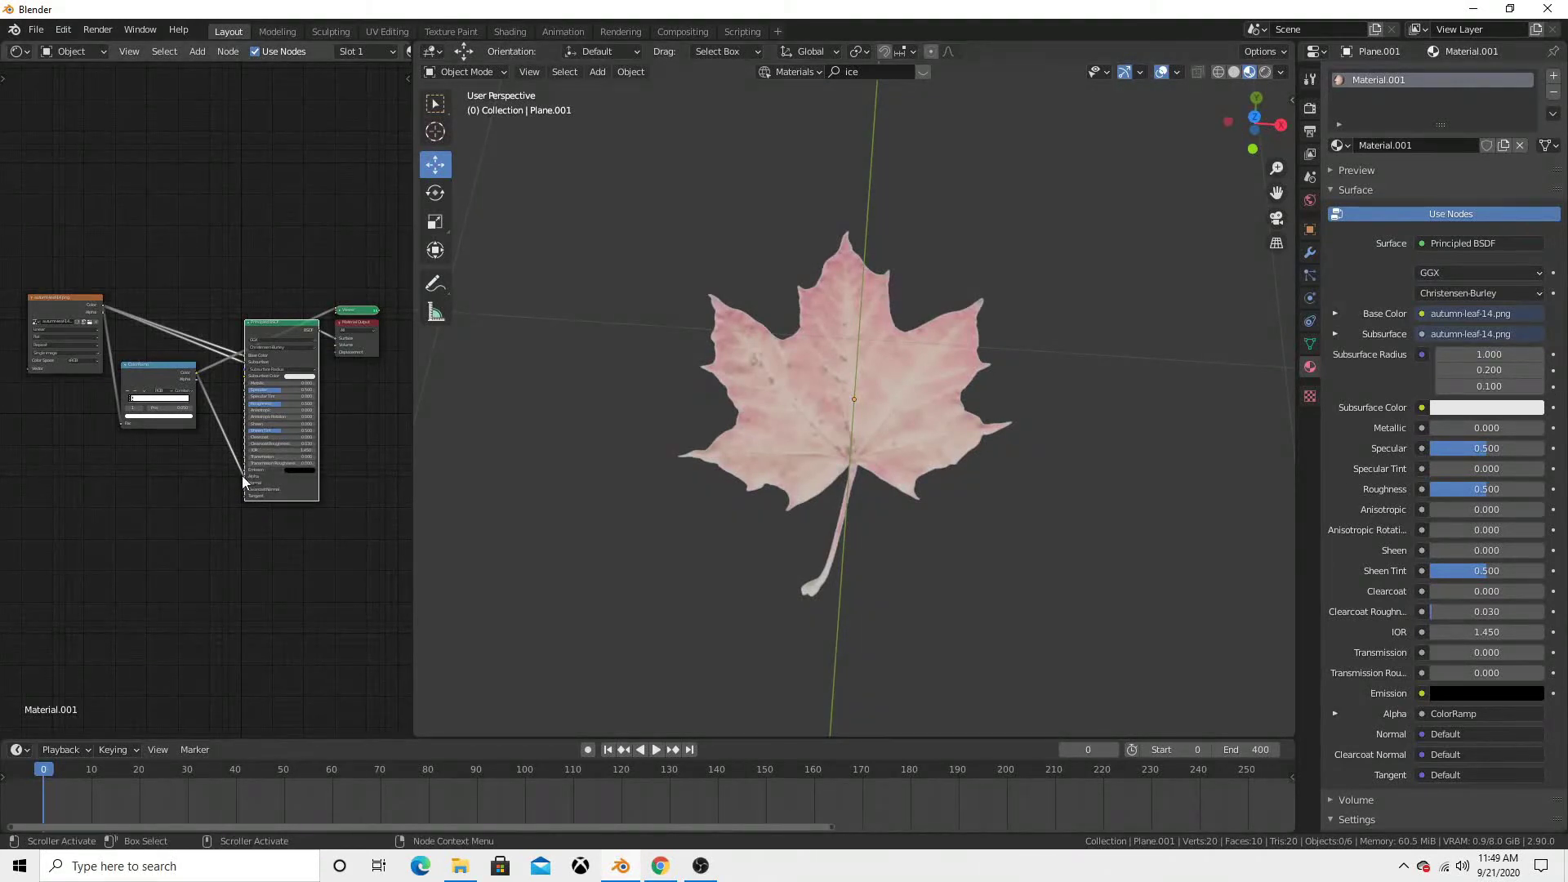
left_click_drag(242, 475, 214, 435)
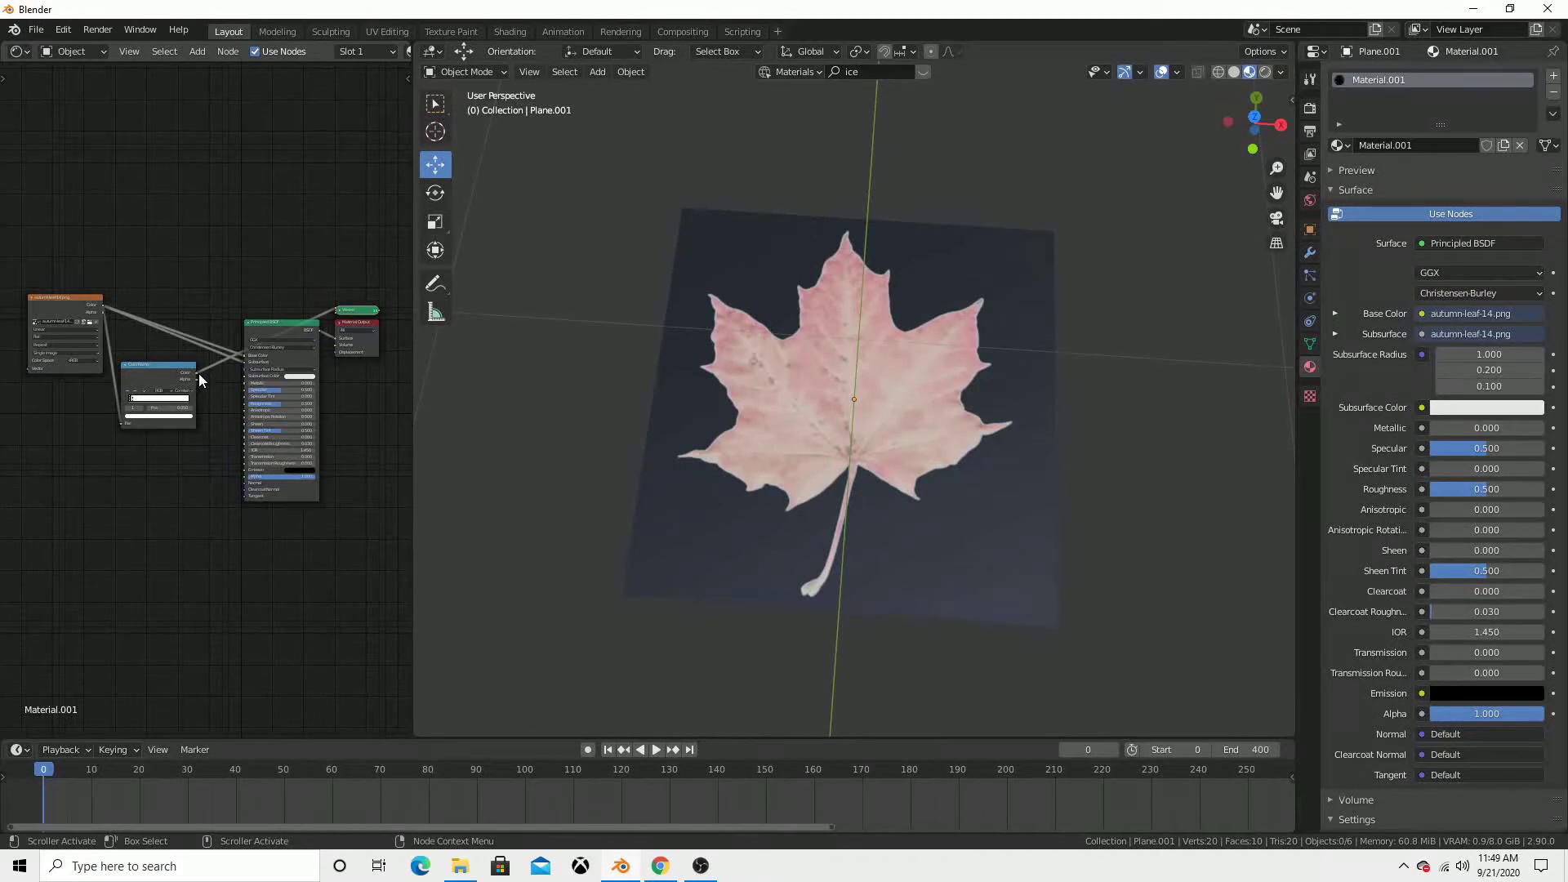
left_click_drag(198, 376, 223, 454)
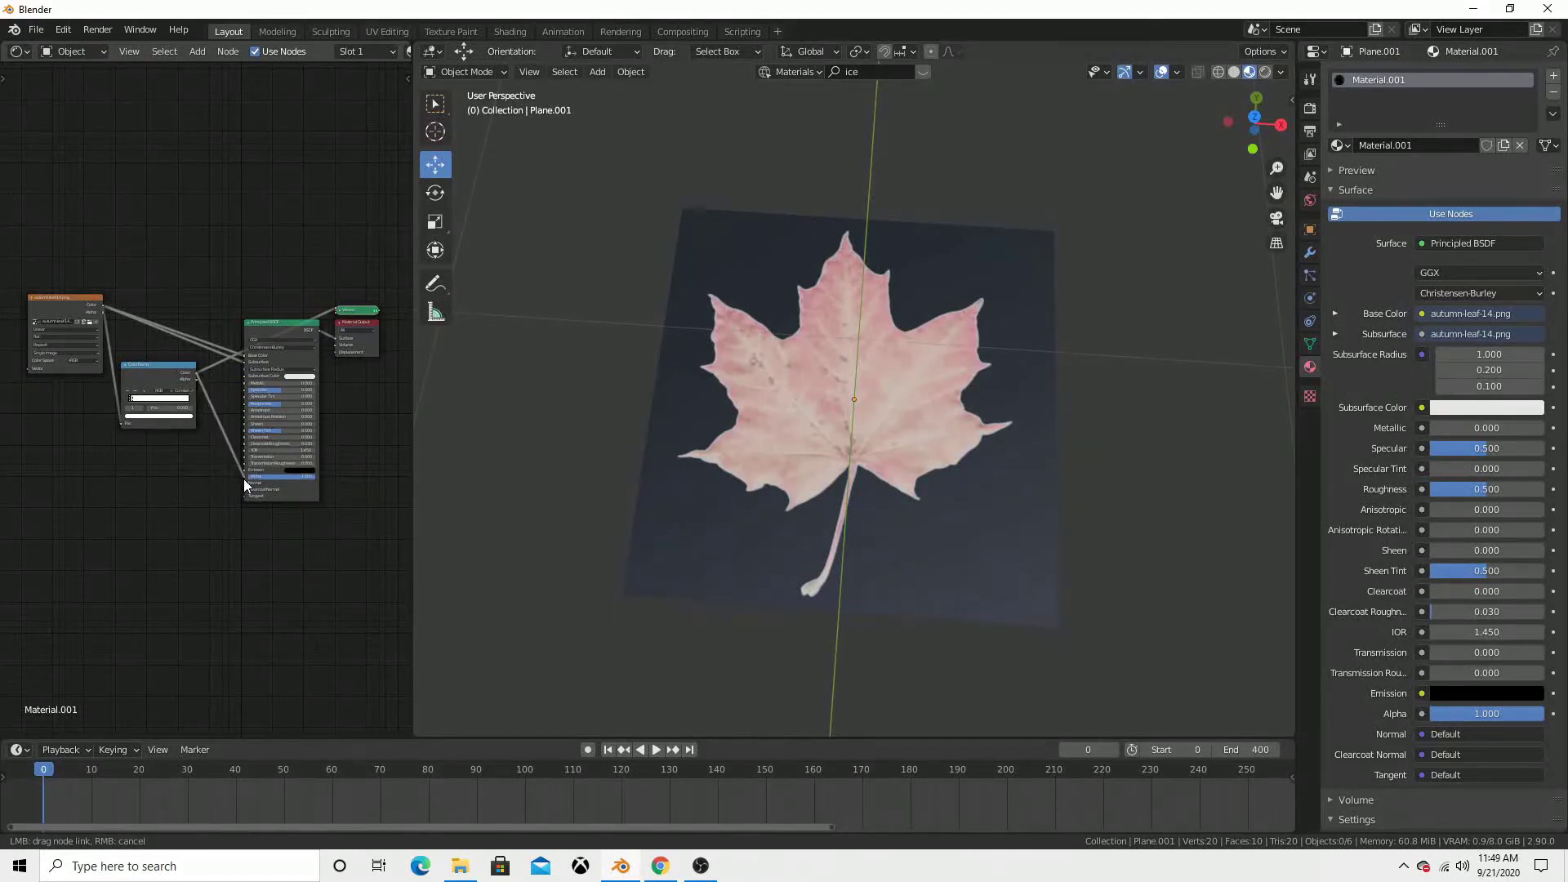
left_click_drag(228, 476, 244, 479)
mouse_move(1031, 565)
middle_mouse_down()
mouse_move(793, 573)
mouse_move(875, 586)
middle_mouse_up()
scroll(907, 551, "up", 3)
scroll(907, 550, "up", 2)
scroll(906, 550, "down", 3)
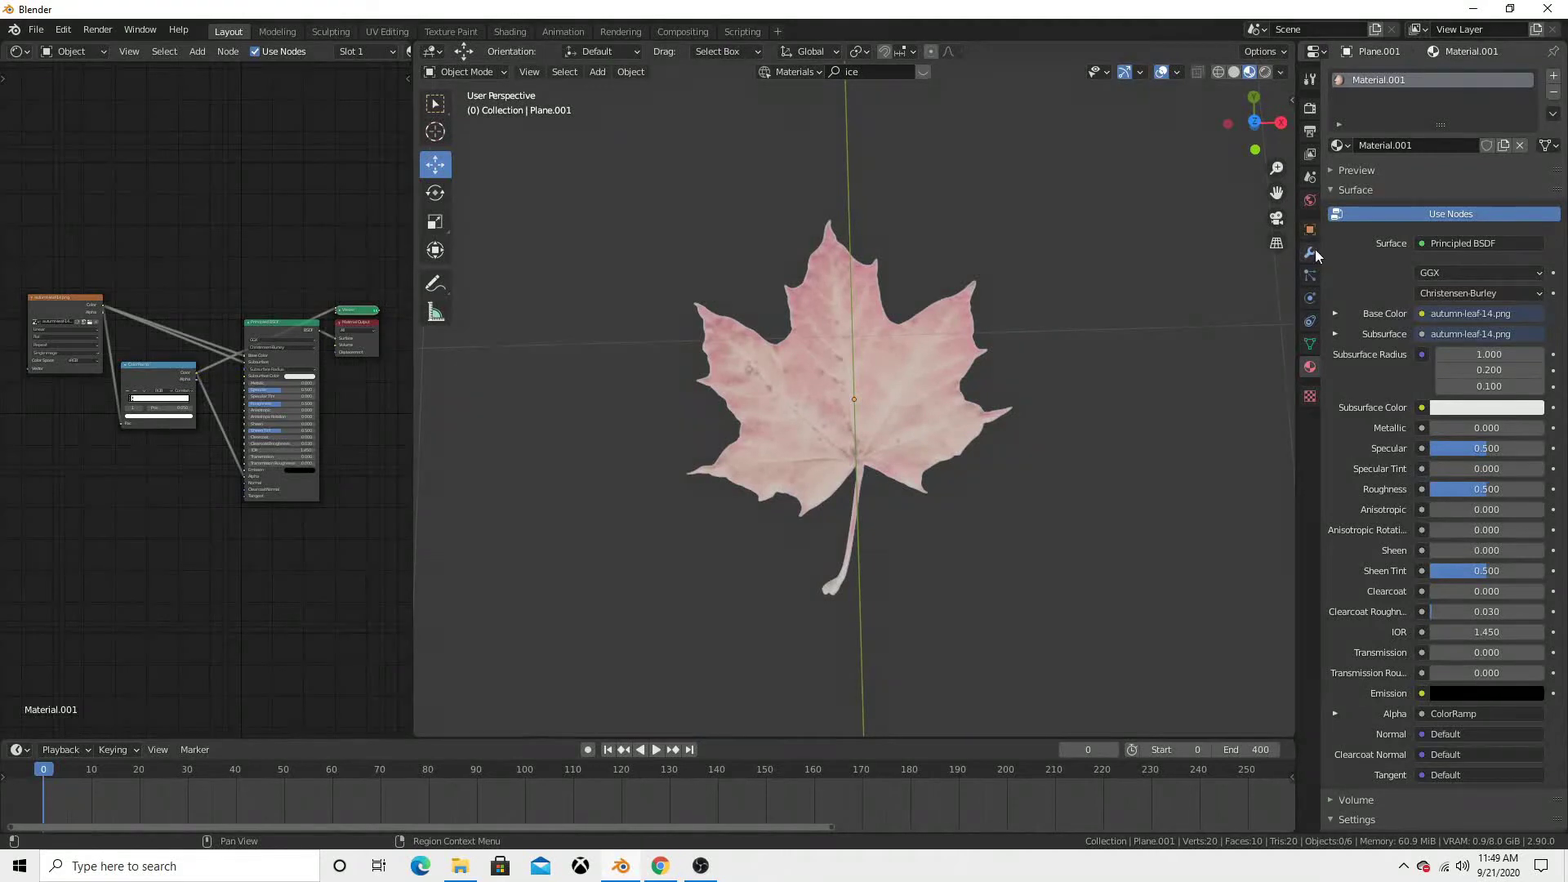
left_click(1308, 277)
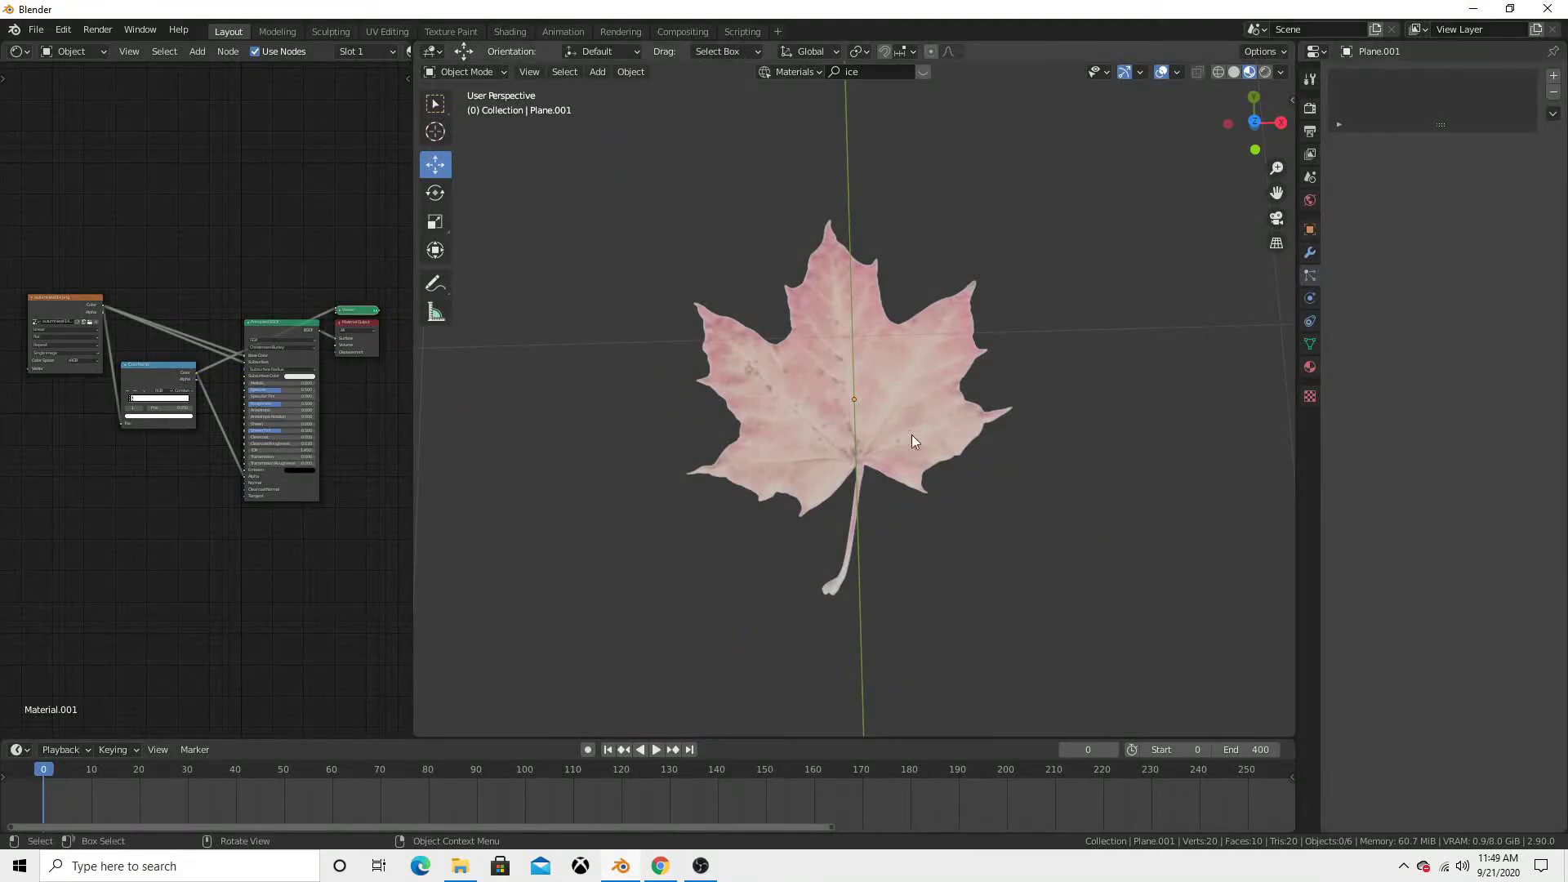
- Switch to Rendered shading and spread out the BSDF and ColorRamp nodes
left_click(1265, 72)
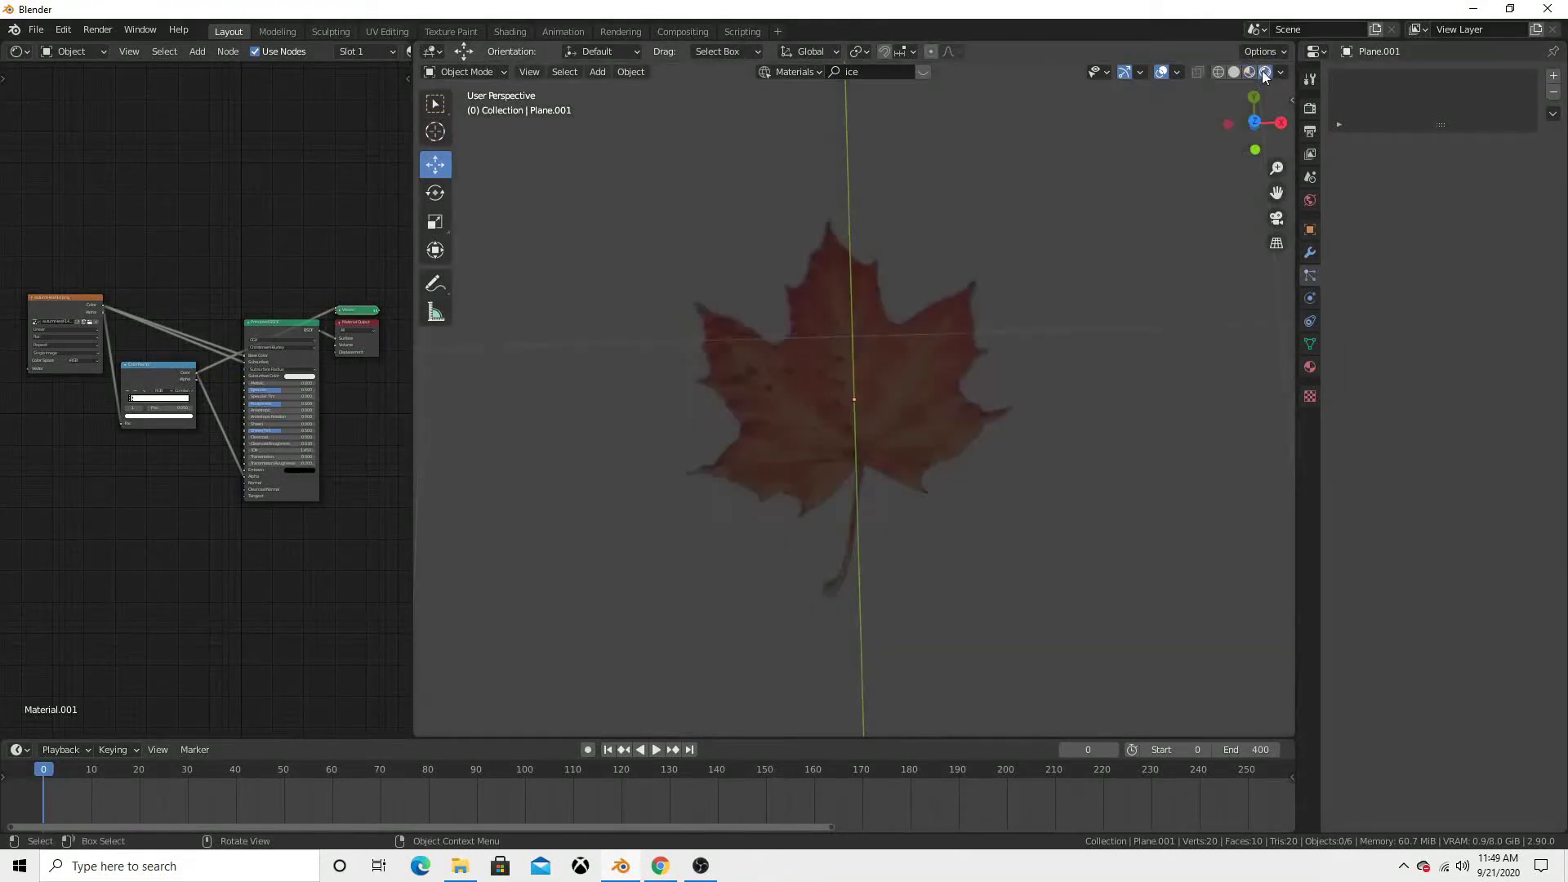
scroll(993, 473, "down", 5)
scroll(993, 472, "up", 5)
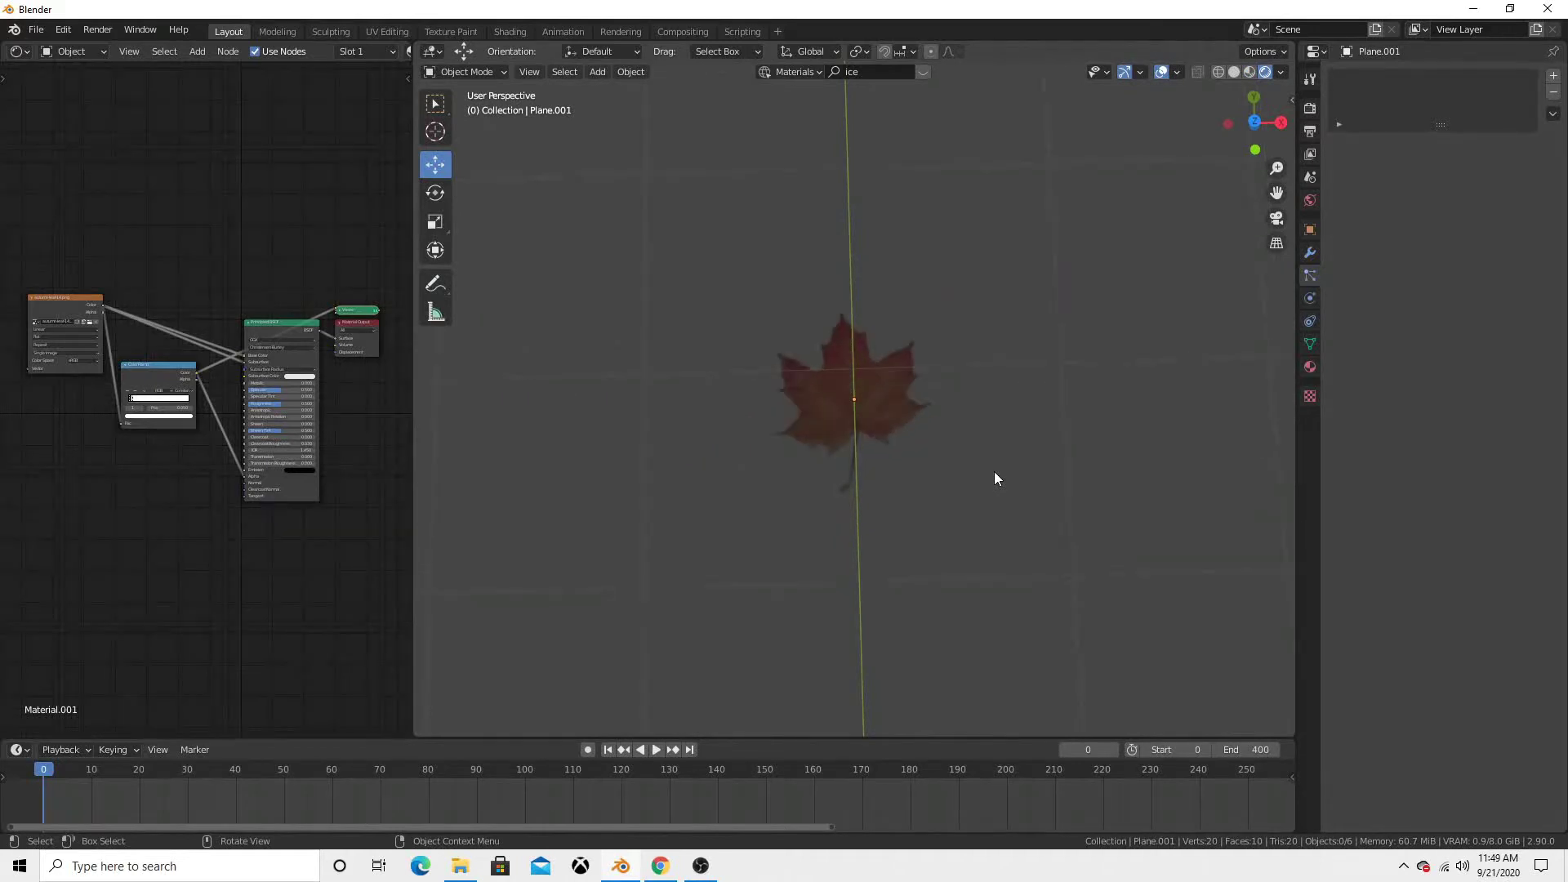
scroll(994, 472, "up", 1)
scroll(920, 531, "down", 2)
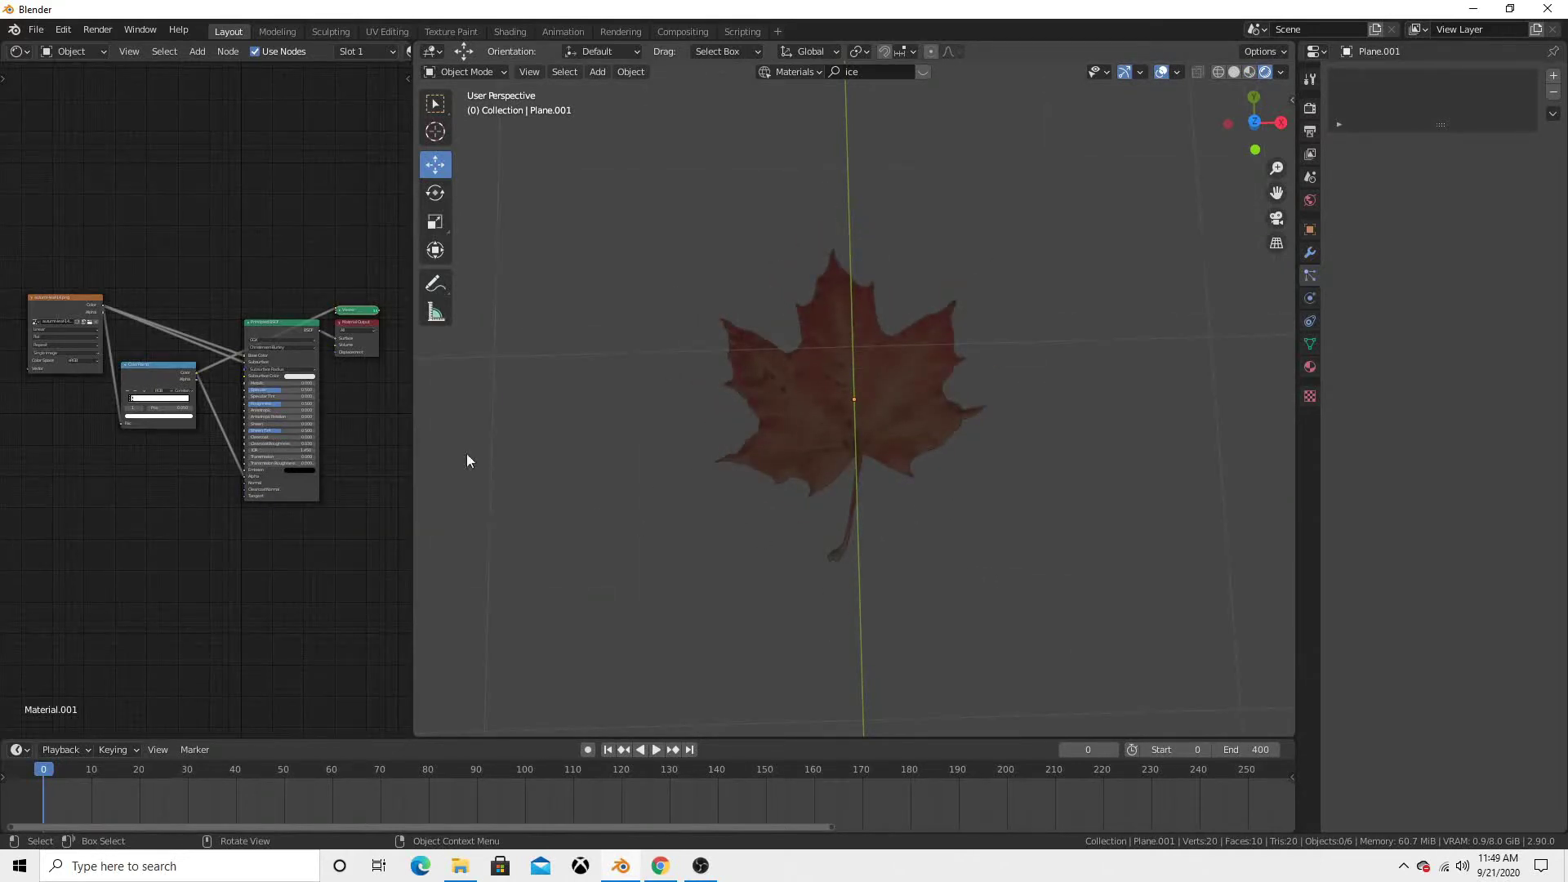
left_click_drag(281, 320, 355, 370)
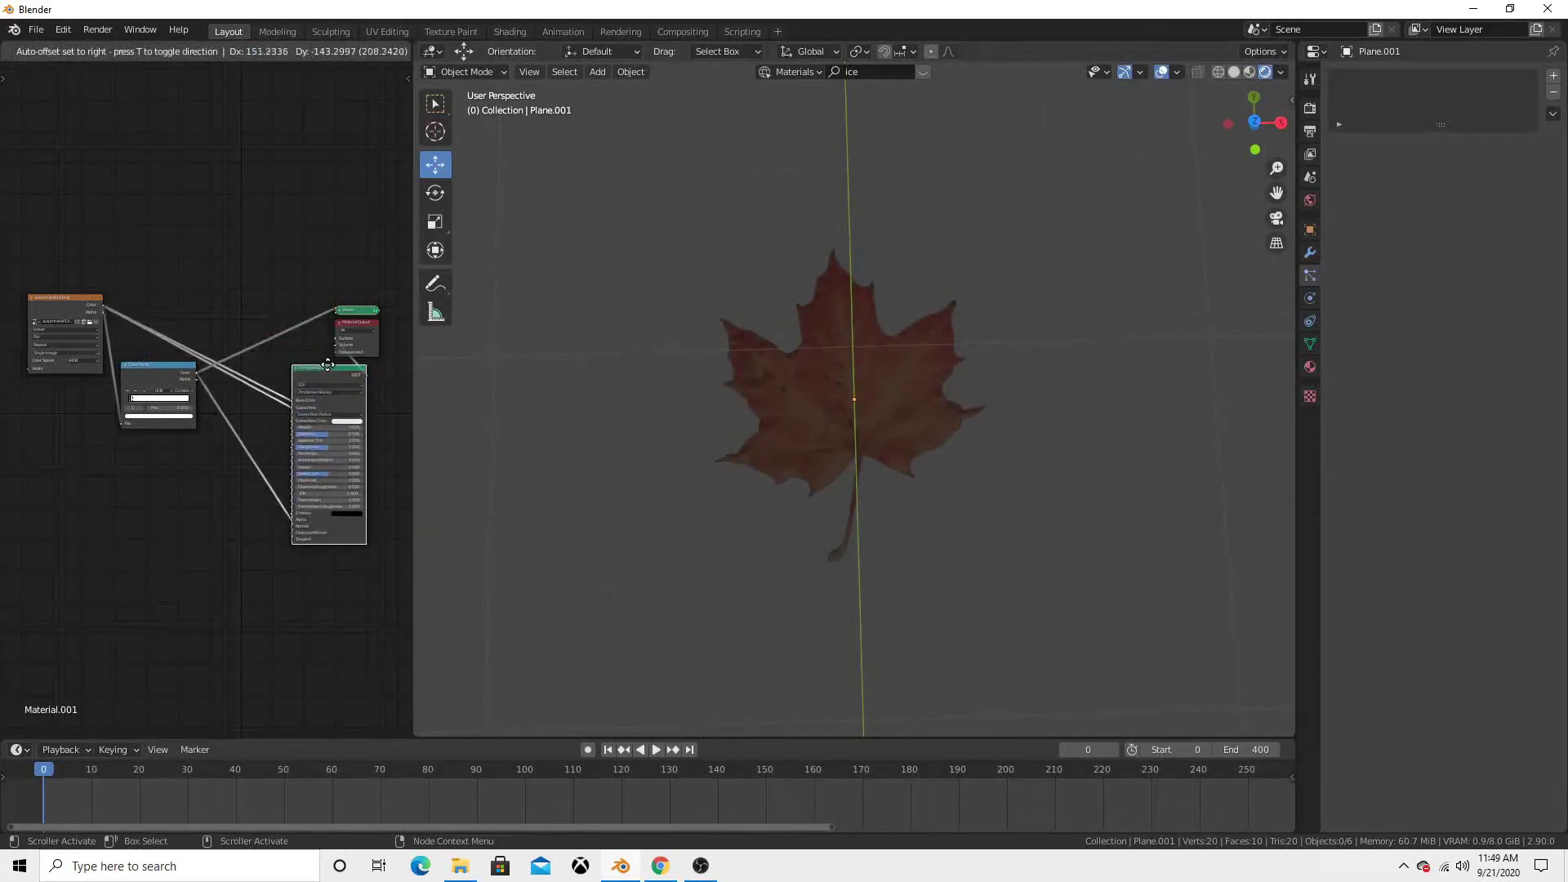
left_click(50, 301)
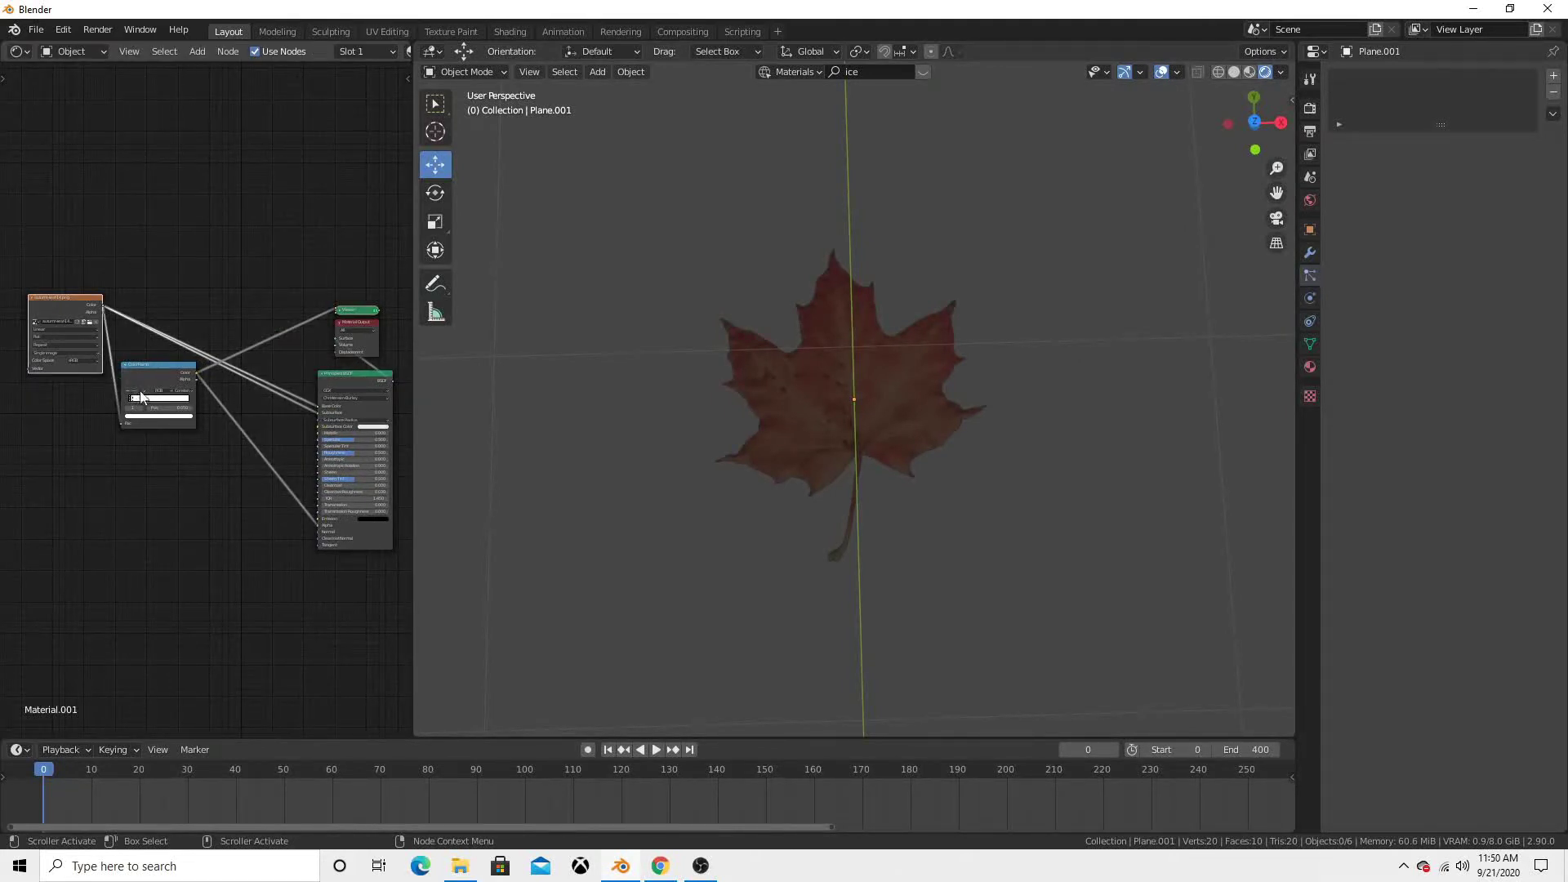
mouse_move(149, 368)
left_mouse_down()
mouse_move(193, 365)
mouse_move(206, 257)
left_mouse_up()
- Add a Normal Map fed by the image Color and connect it to the shader Normal
left_click(198, 53)
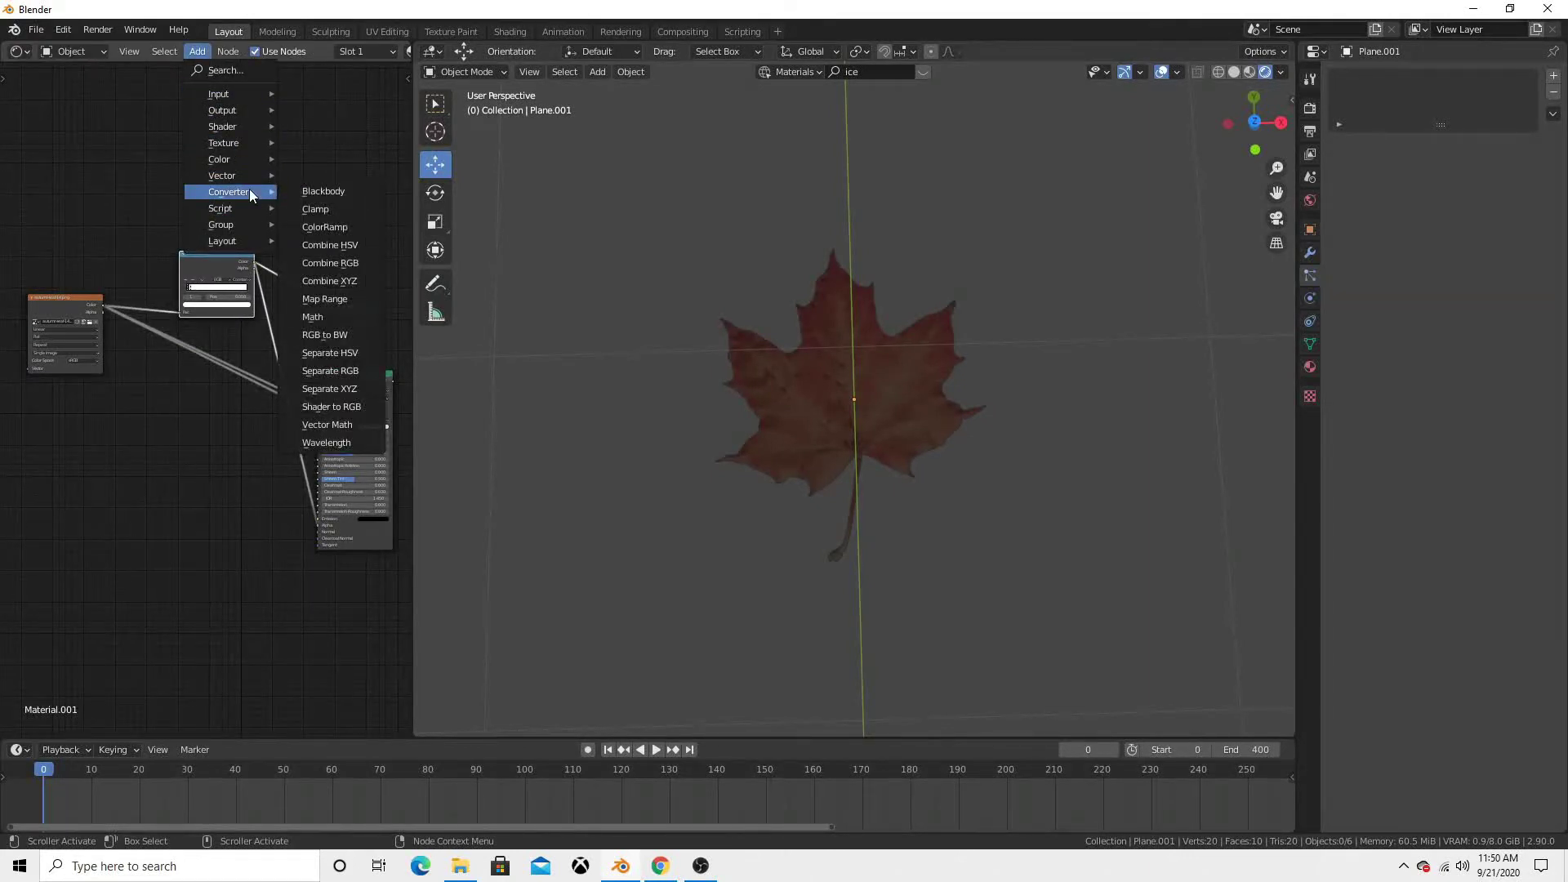
mouse_move(221, 175)
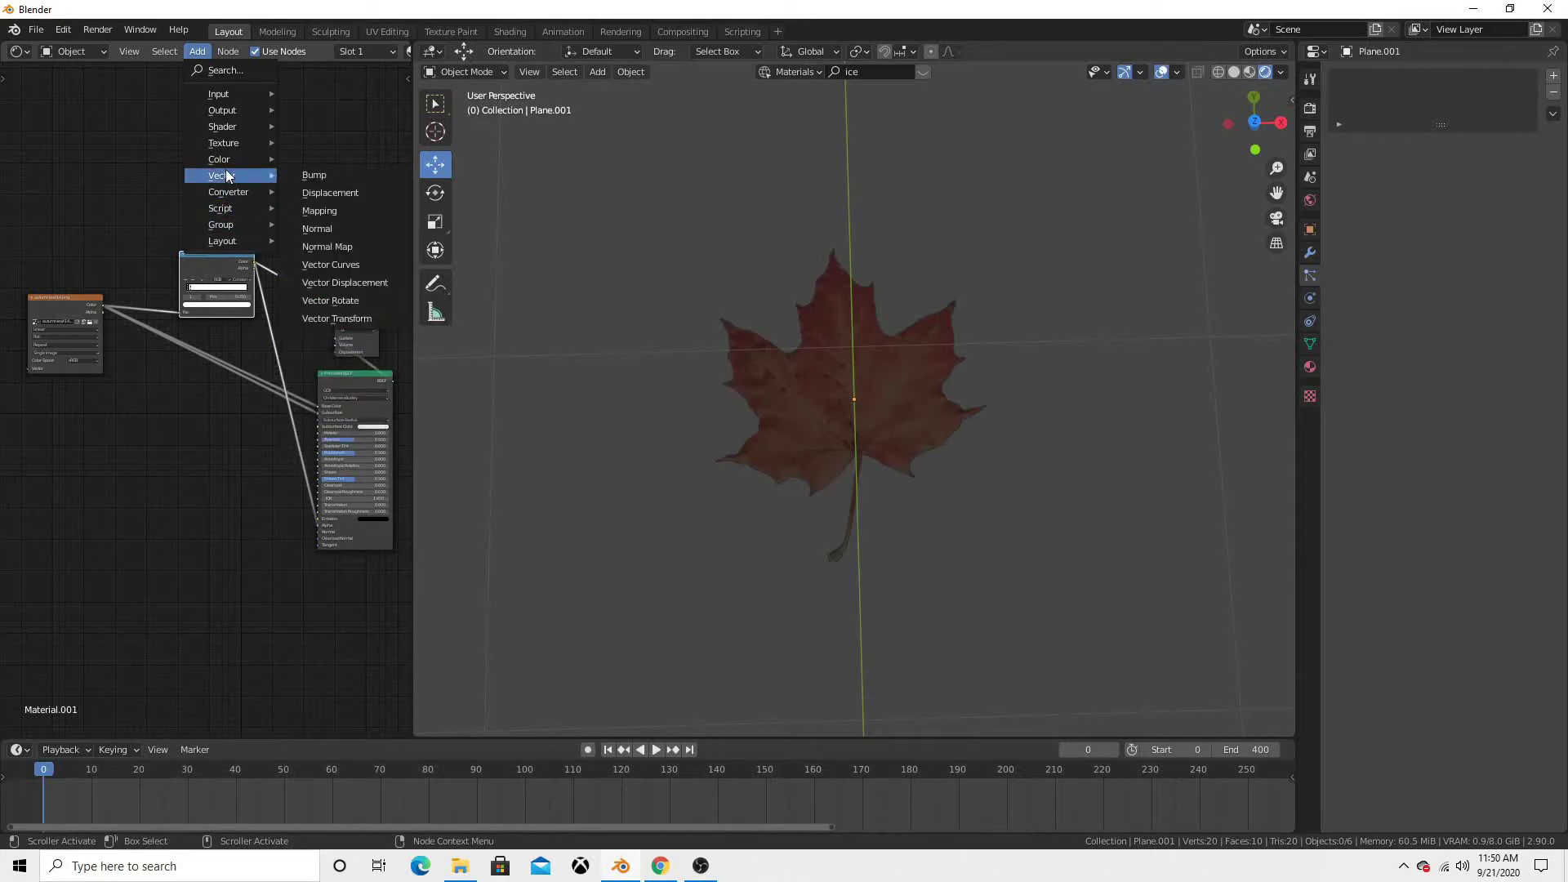
left_click(334, 246)
left_click(207, 438)
scroll(172, 471, "up", 2)
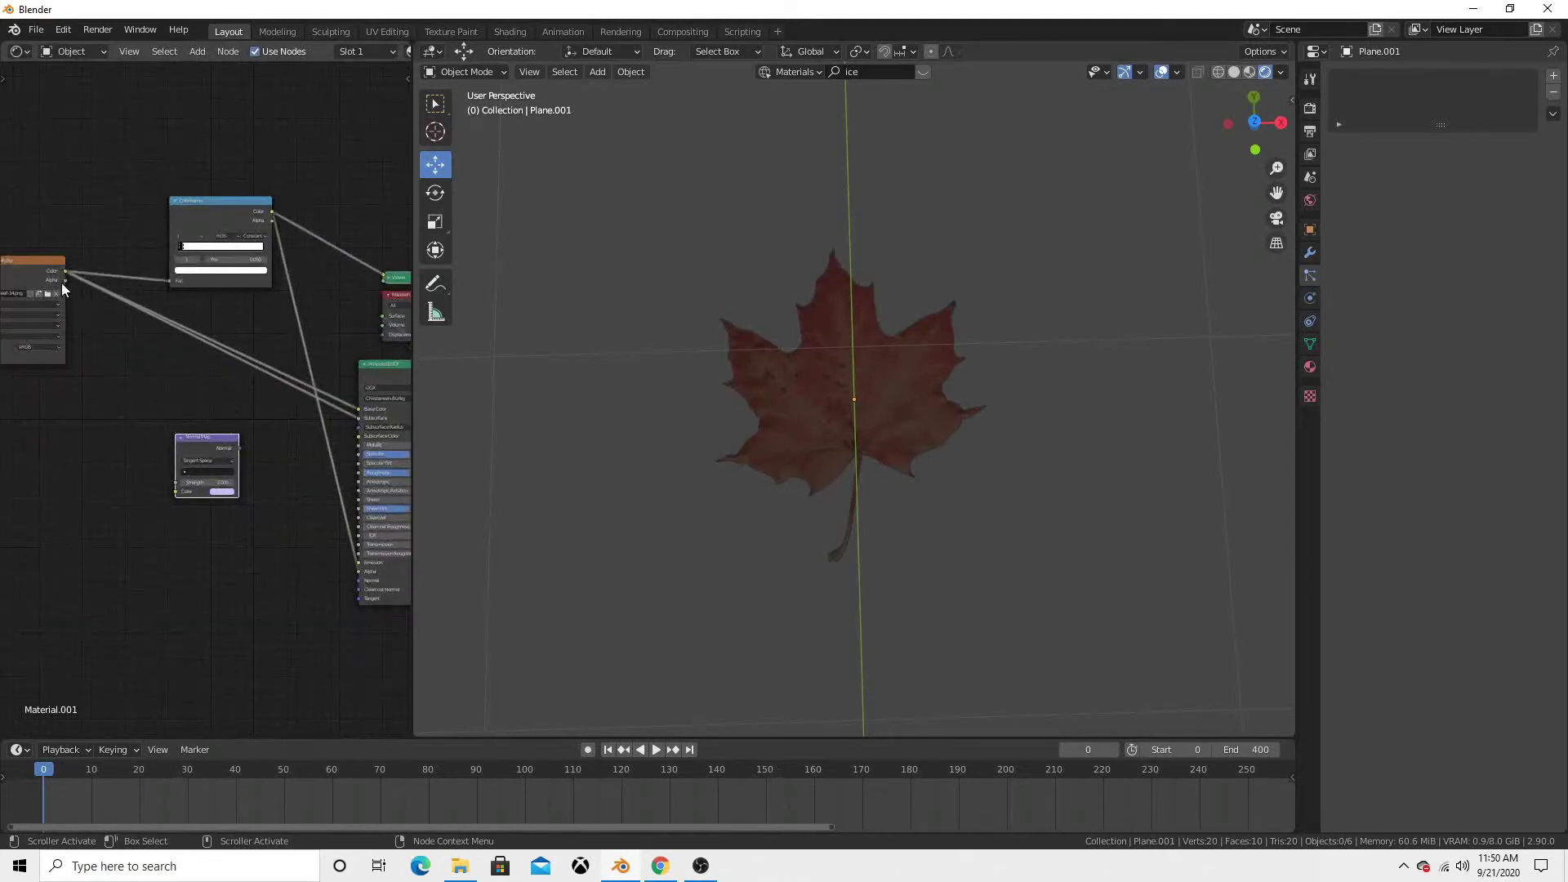
left_click_drag(66, 271, 178, 495)
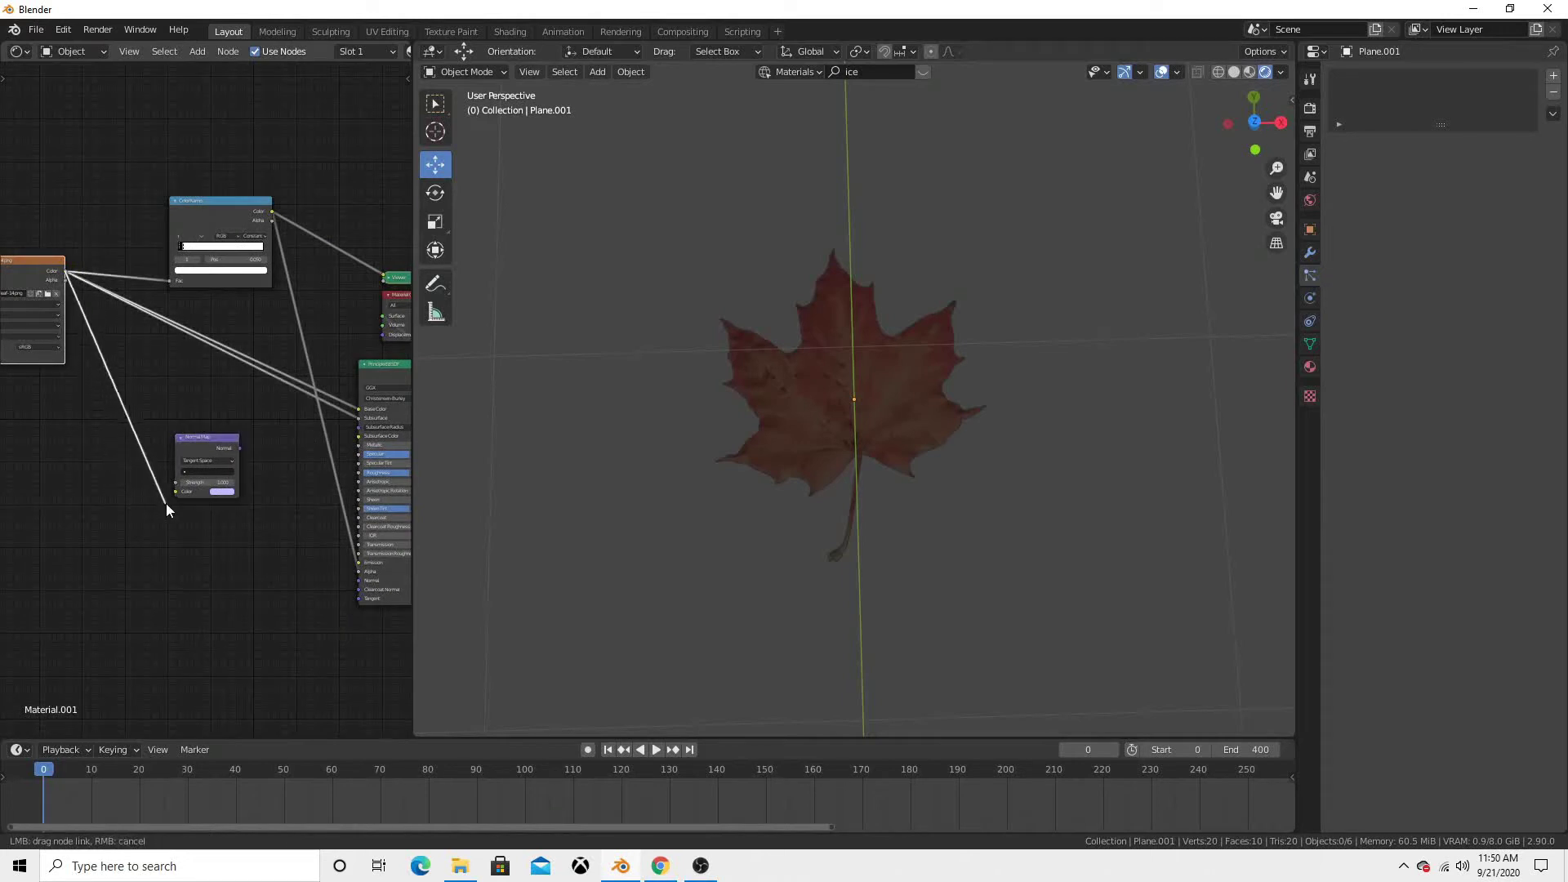
mouse_move(240, 447)
left_mouse_down()
mouse_move(316, 592)
mouse_move(360, 581)
left_mouse_up()
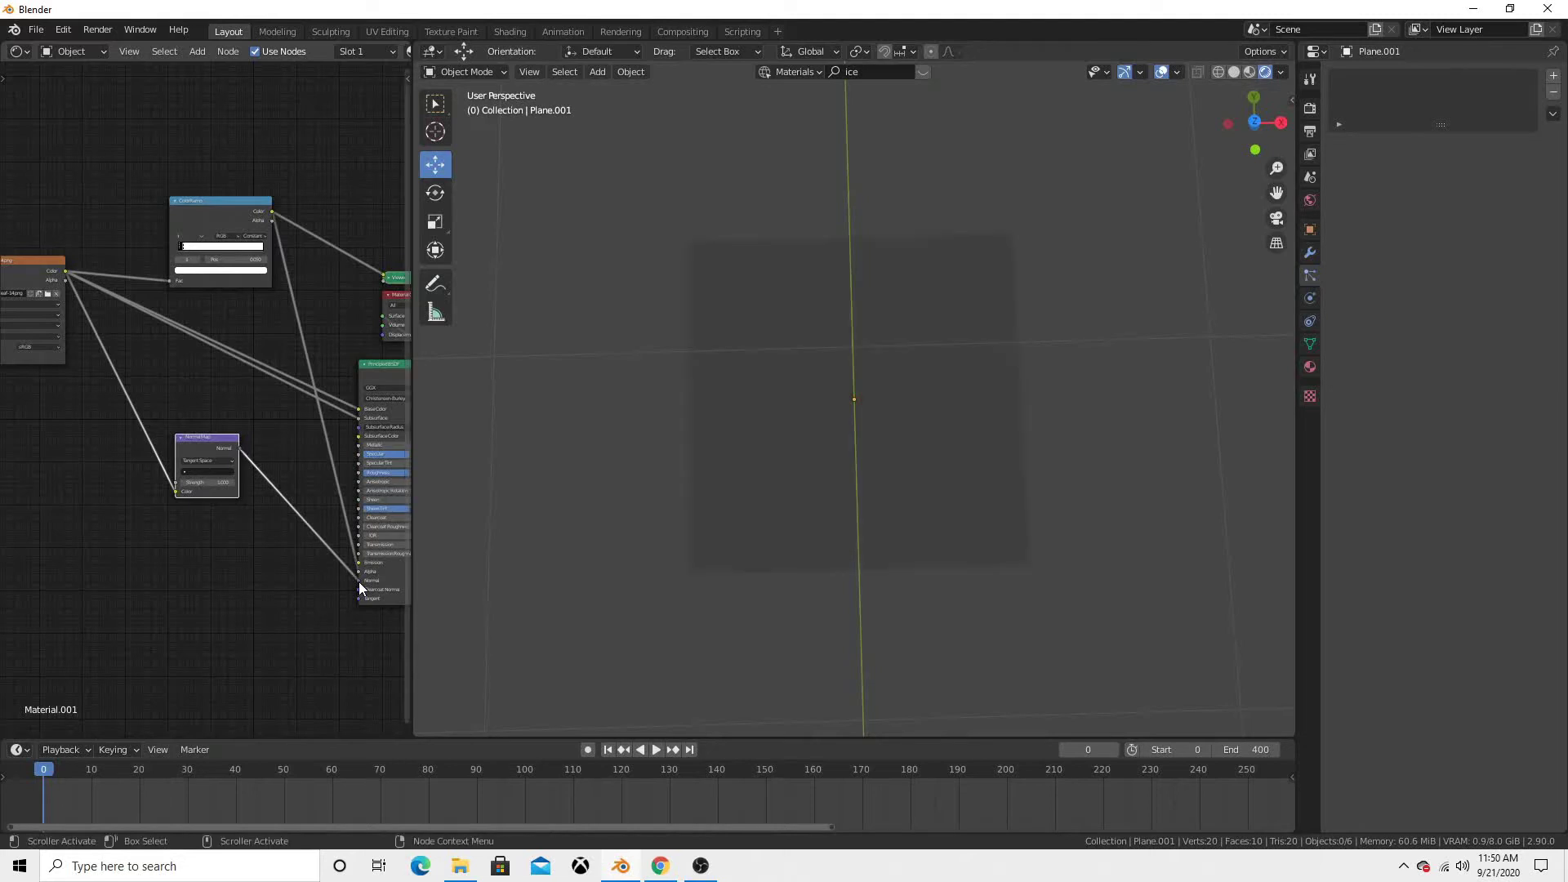
scroll(834, 444, "up", 5)
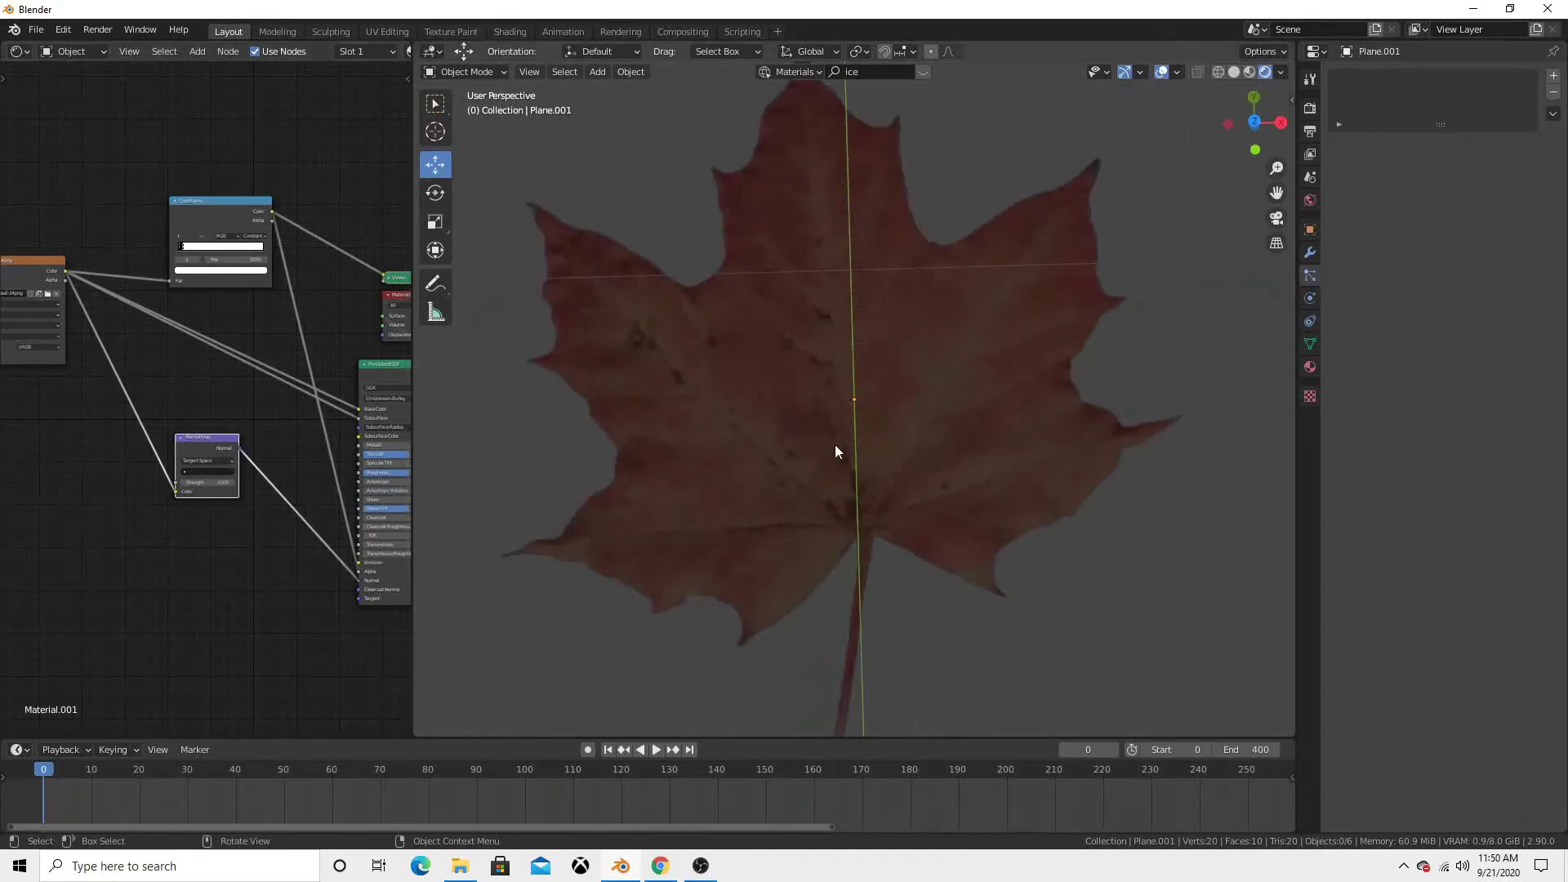
scroll(835, 444, "down", 1)
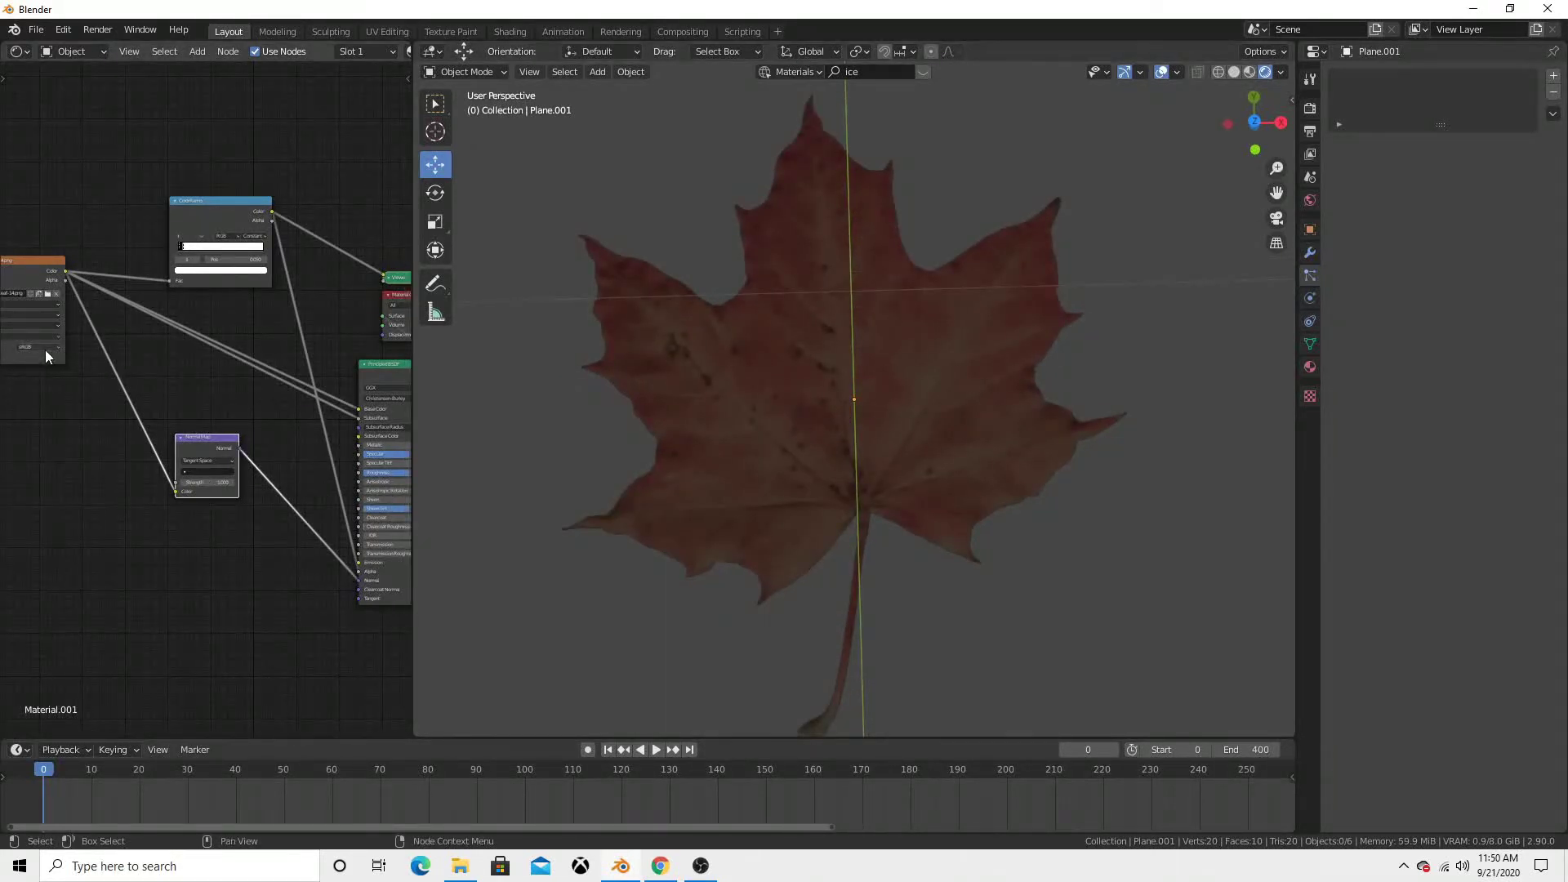
- Try the image Color in Roughness, remove that link, and set Roughness to about 0.79
left_click_drag(66, 271, 360, 473)
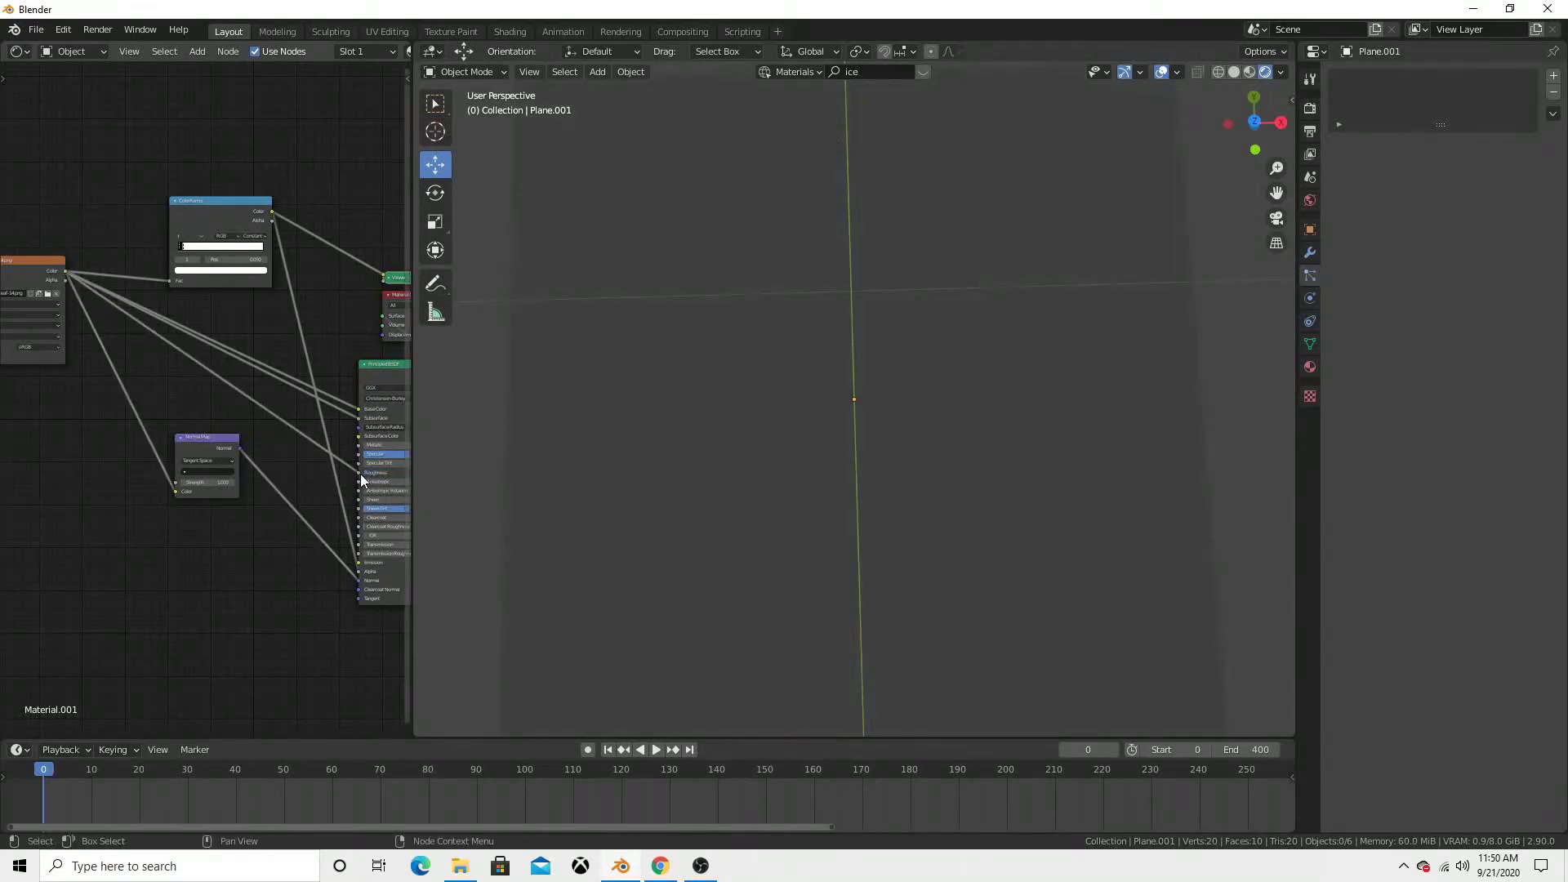
scroll(748, 506, "down", 4)
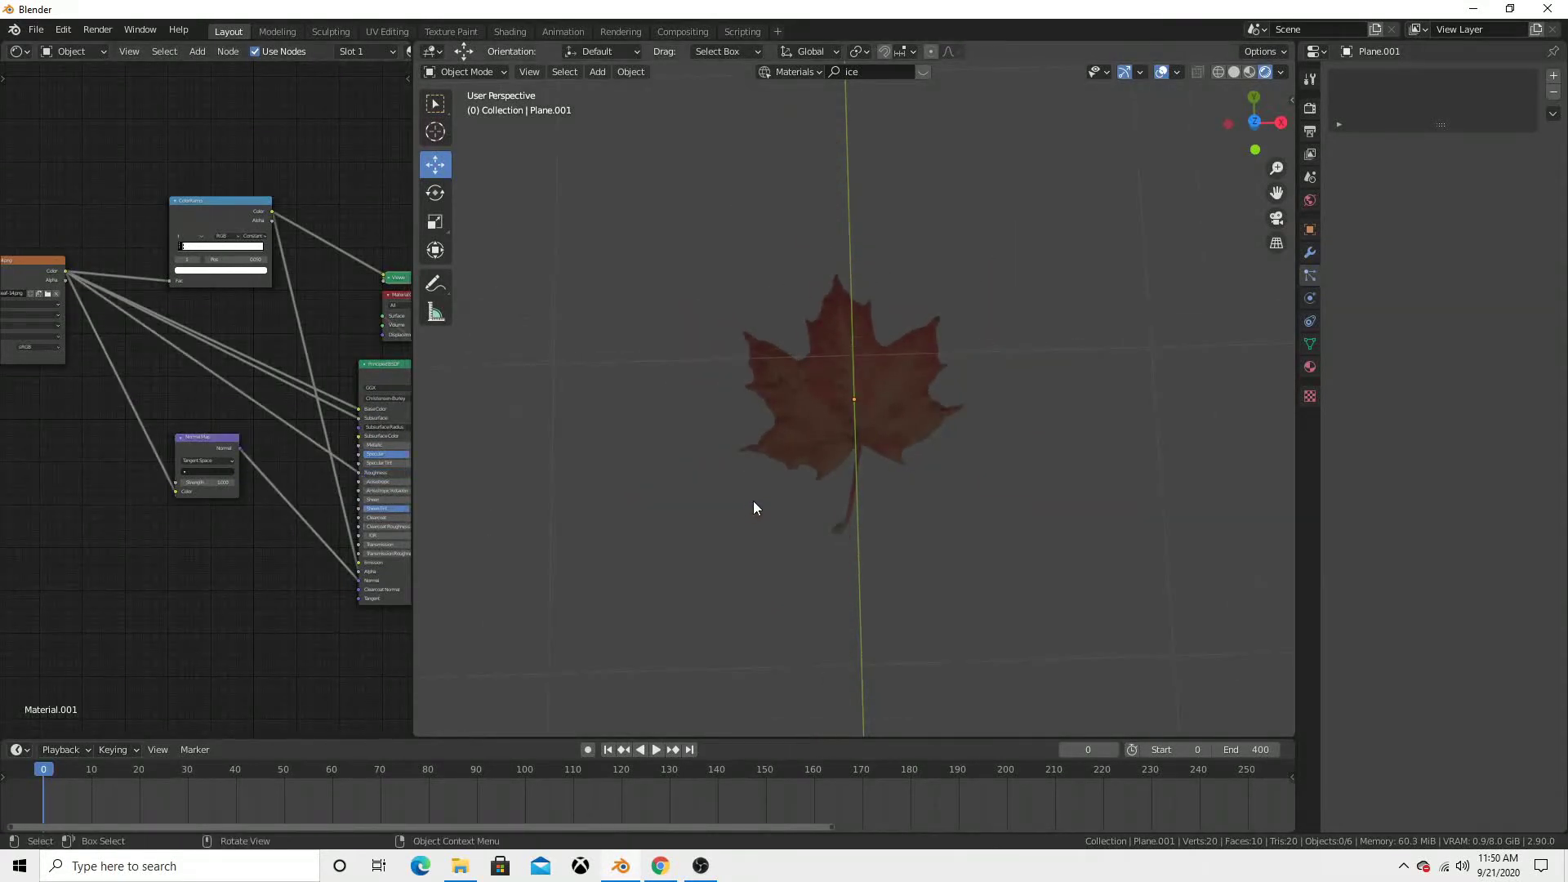
scroll(753, 502, "up", 2)
scroll(825, 491, "down", 2)
mouse_move(822, 490)
middle_mouse_down()
mouse_move(890, 261)
mouse_move(854, 420)
mouse_move(906, 479)
mouse_move(875, 555)
mouse_move(835, 477)
mouse_move(896, 526)
mouse_move(903, 571)
mouse_move(743, 536)
mouse_move(728, 456)
mouse_move(882, 553)
middle_mouse_up()
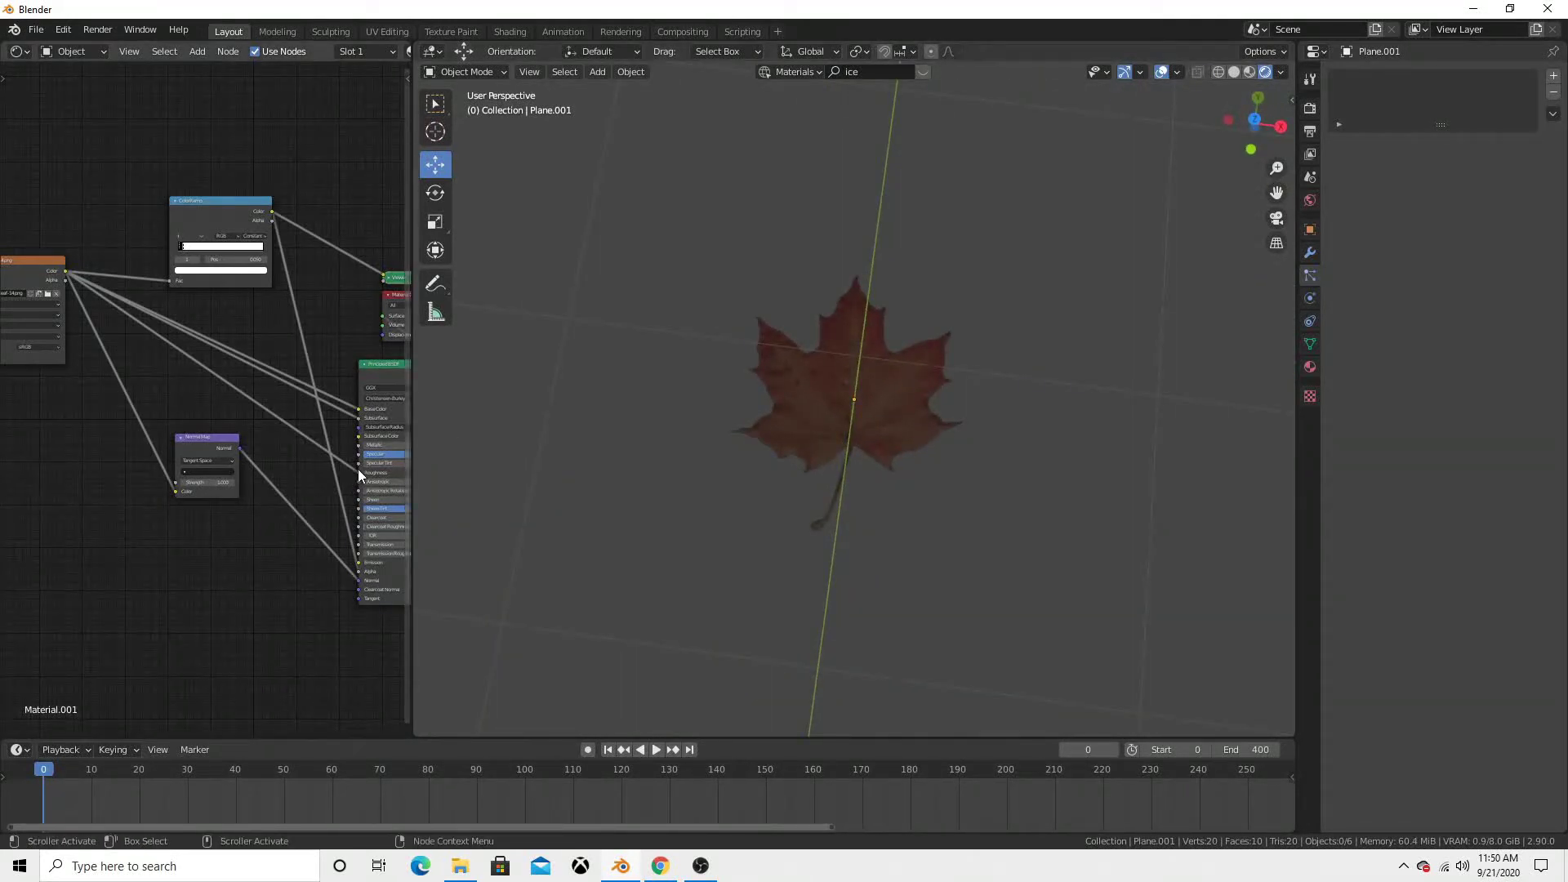
left_click_drag(357, 472, 297, 417)
mouse_move(858, 490)
middle_mouse_down()
mouse_move(889, 512)
mouse_move(875, 423)
mouse_move(850, 490)
middle_mouse_up()
middle_click_drag(316, 502, 317, 484)
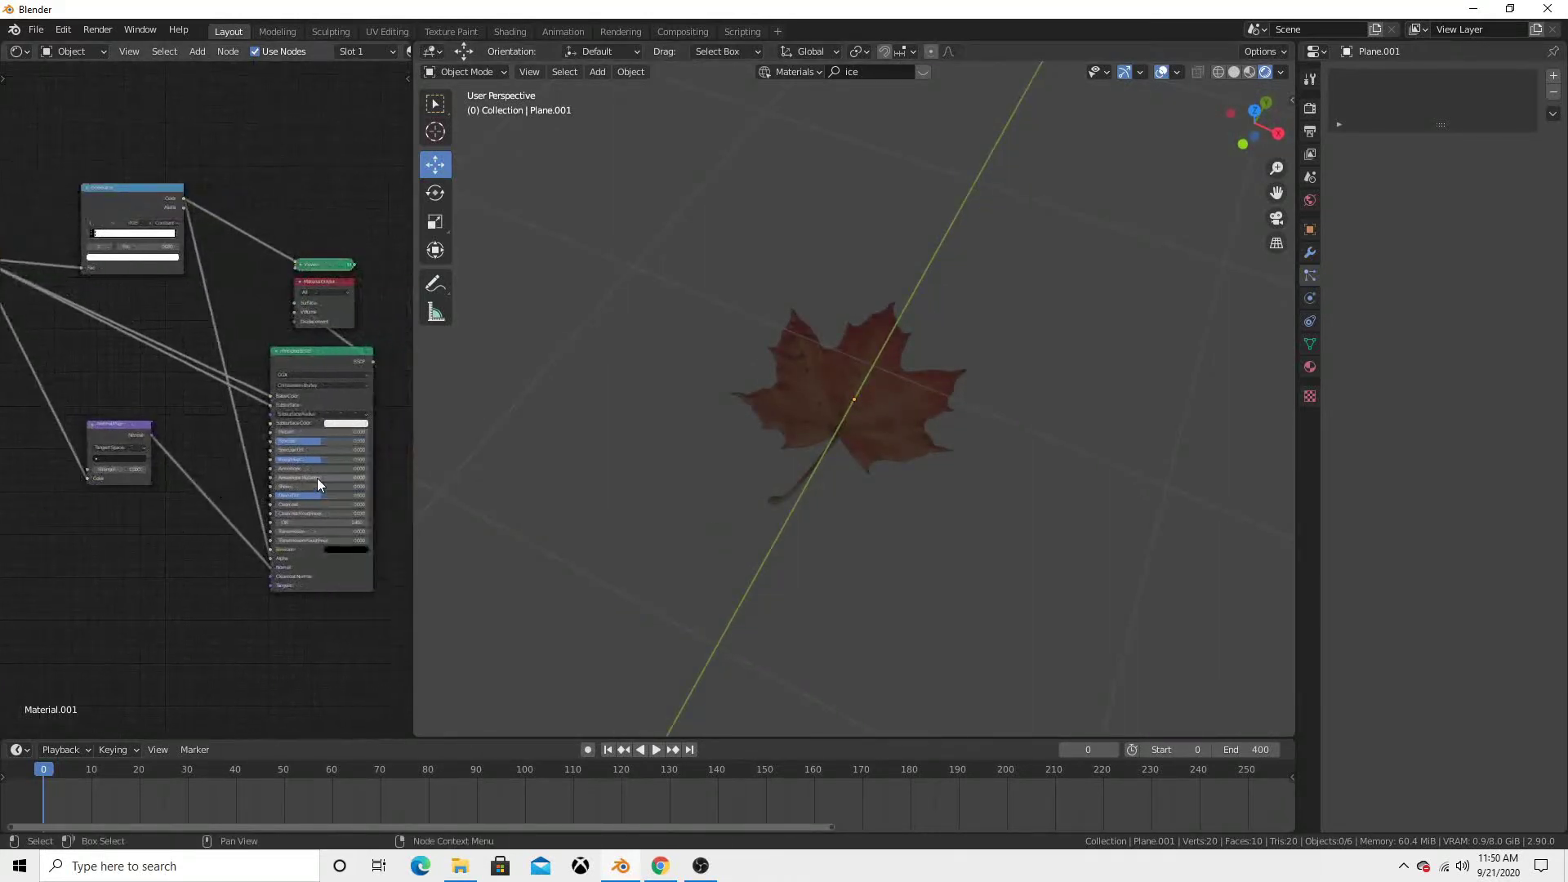
left_click_drag(315, 462, 349, 463)
mouse_move(772, 488)
middle_mouse_down()
mouse_move(763, 414)
mouse_move(729, 430)
mouse_move(824, 517)
middle_mouse_up()
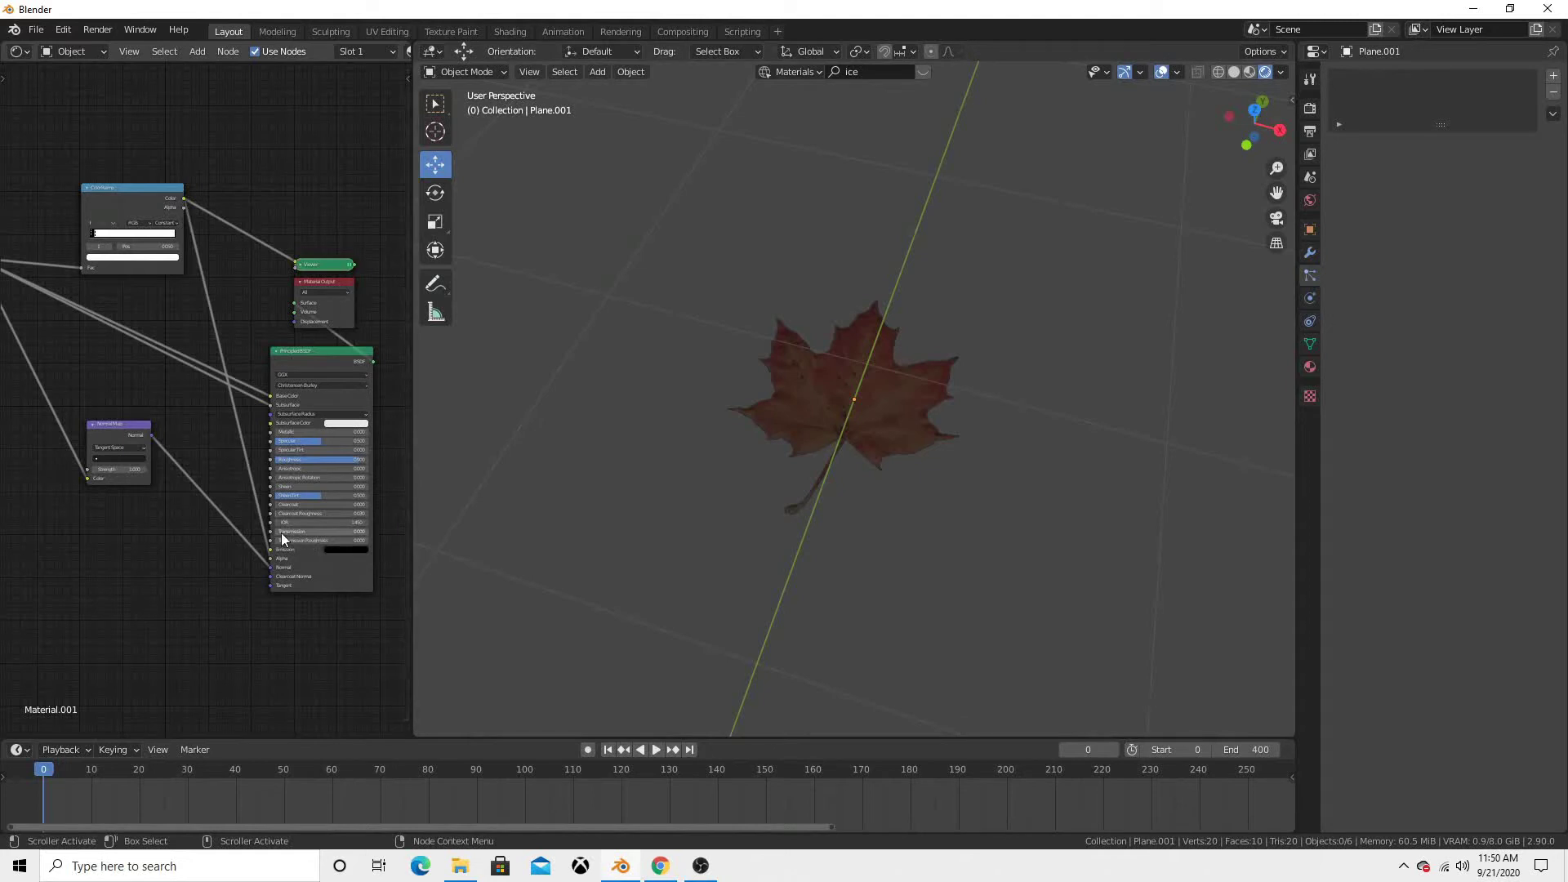
- Adjust Transmission up to 0.800, then settle it at about 0.406
left_click_drag(279, 531, 284, 531)
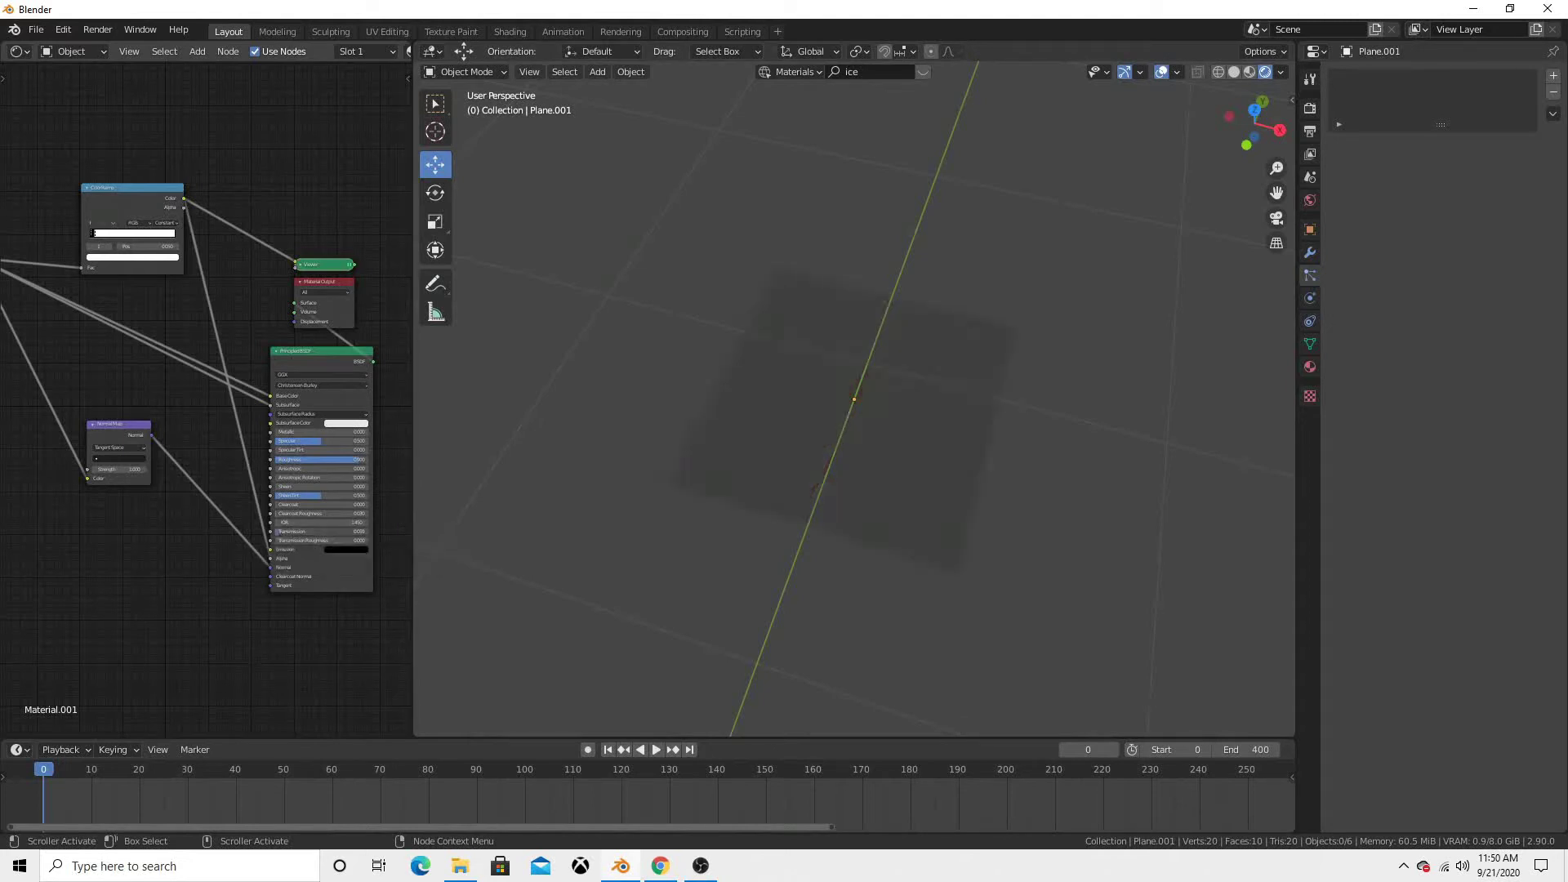
scroll(828, 419, "up", 3)
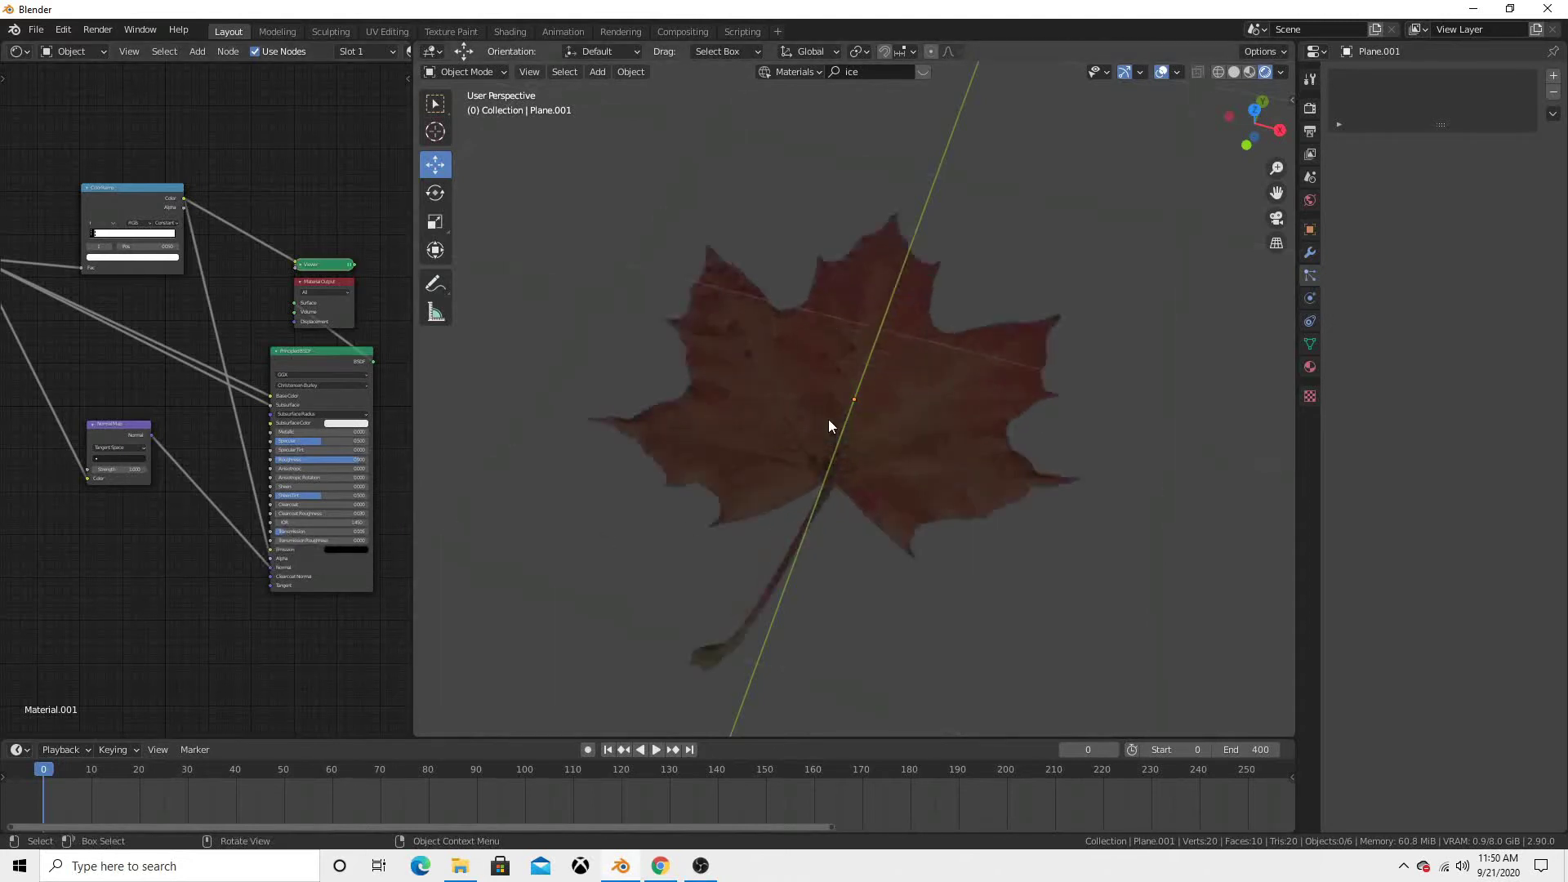
scroll(869, 490, "up", 2)
mouse_move(870, 490)
middle_mouse_down()
mouse_move(829, 376)
mouse_move(907, 277)
mouse_move(1002, 364)
mouse_move(819, 455)
middle_mouse_up()
left_click_drag(299, 531, 335, 532)
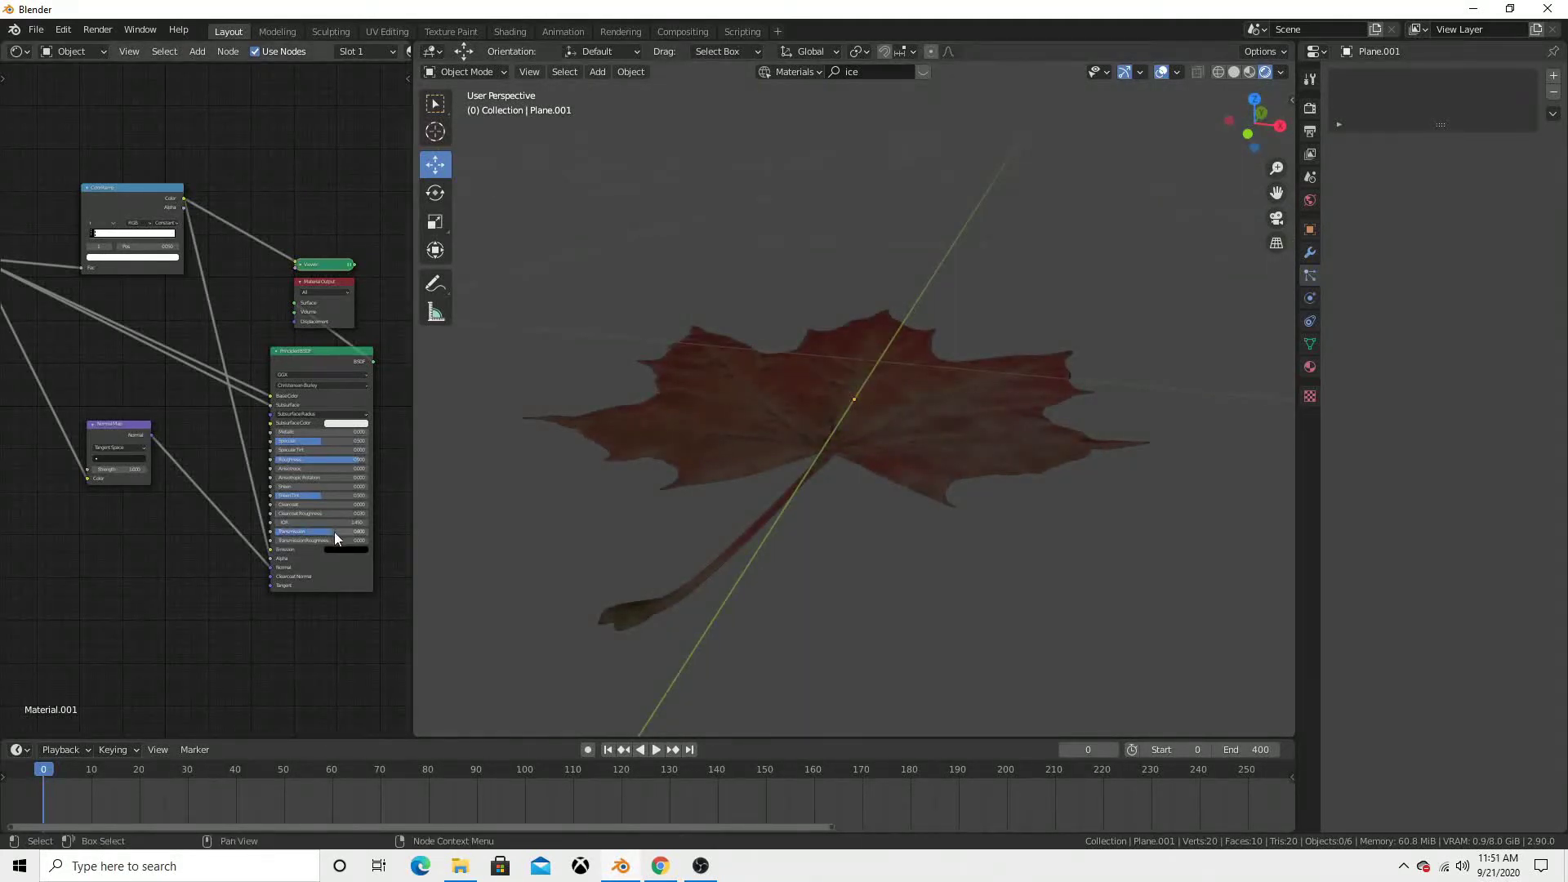
mouse_move(981, 477)
middle_mouse_down()
mouse_move(811, 552)
mouse_move(928, 550)
mouse_move(956, 458)
mouse_move(963, 539)
middle_mouse_up()
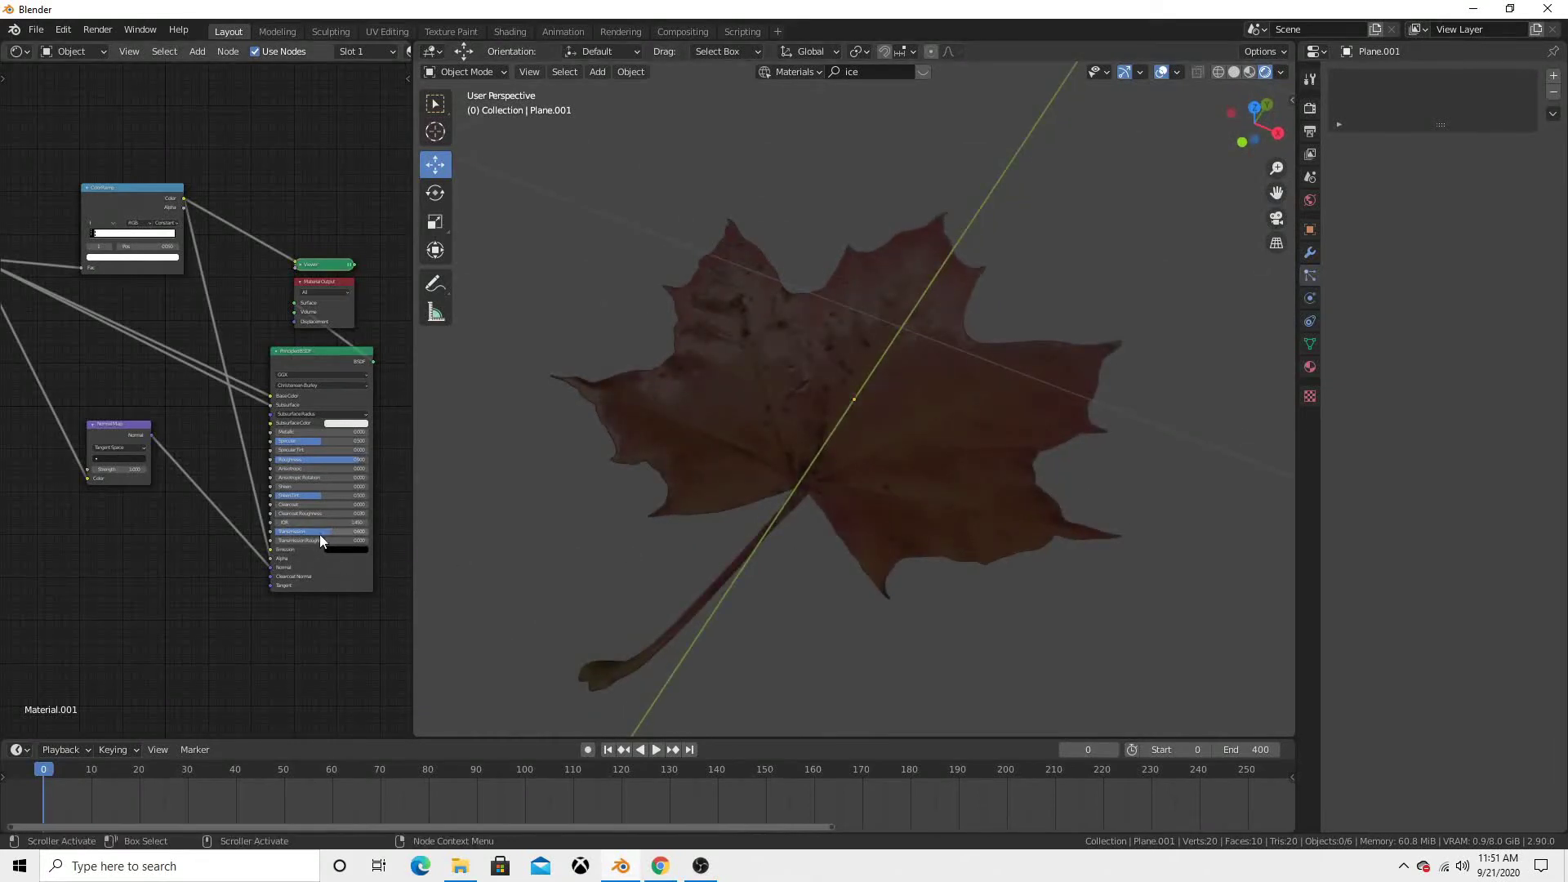
left_click_drag(320, 535, 270, 534)
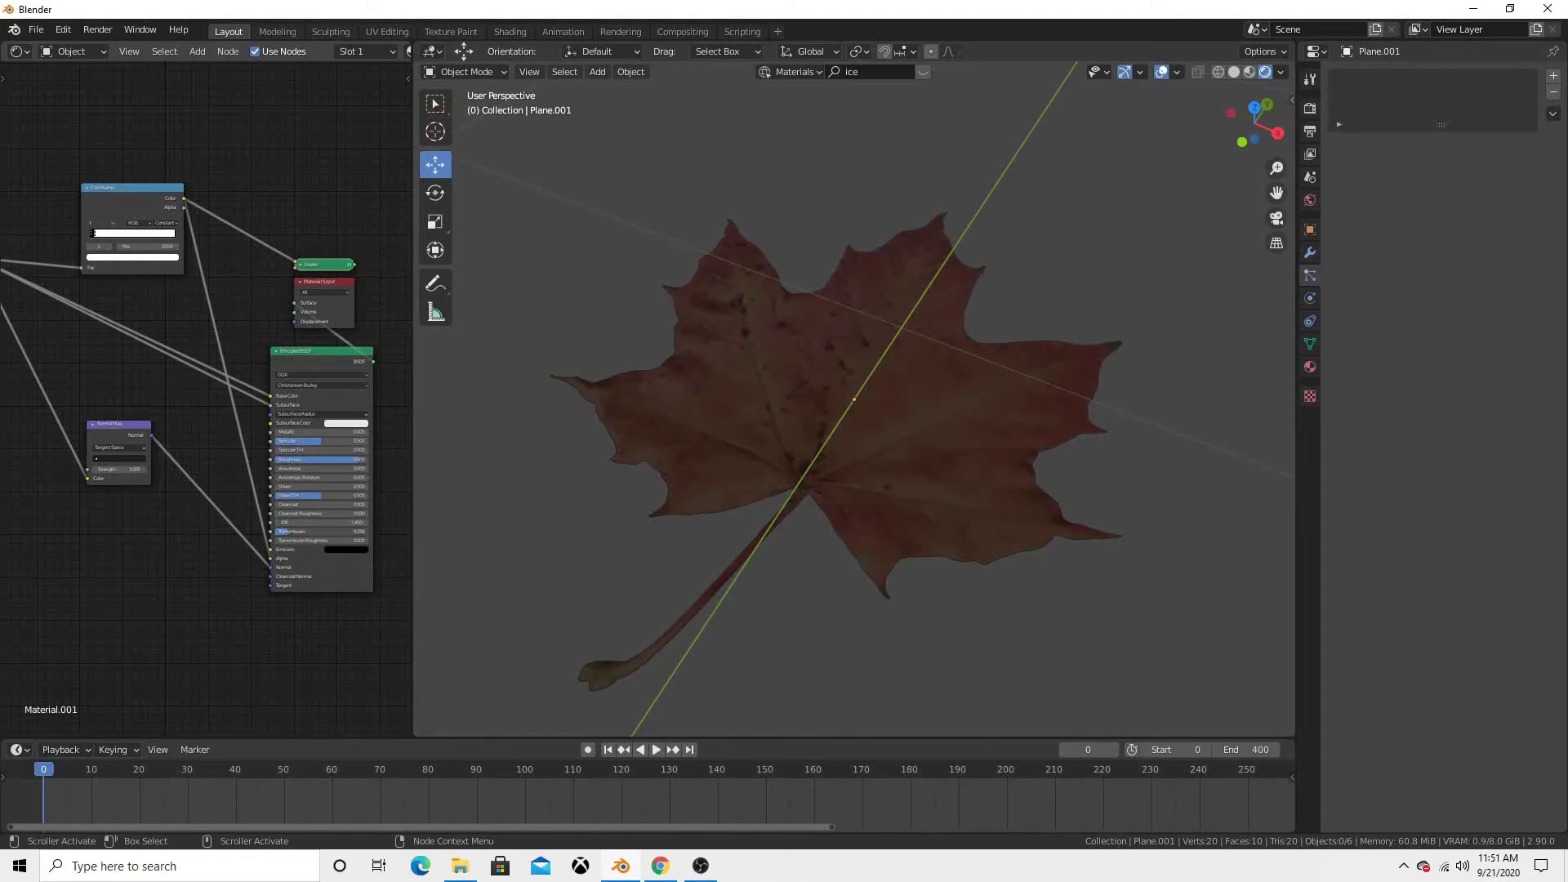
mouse_move(663, 576)
middle_mouse_down()
mouse_move(801, 502)
mouse_move(772, 556)
mouse_move(738, 364)
mouse_move(887, 502)
mouse_move(904, 561)
middle_mouse_up()
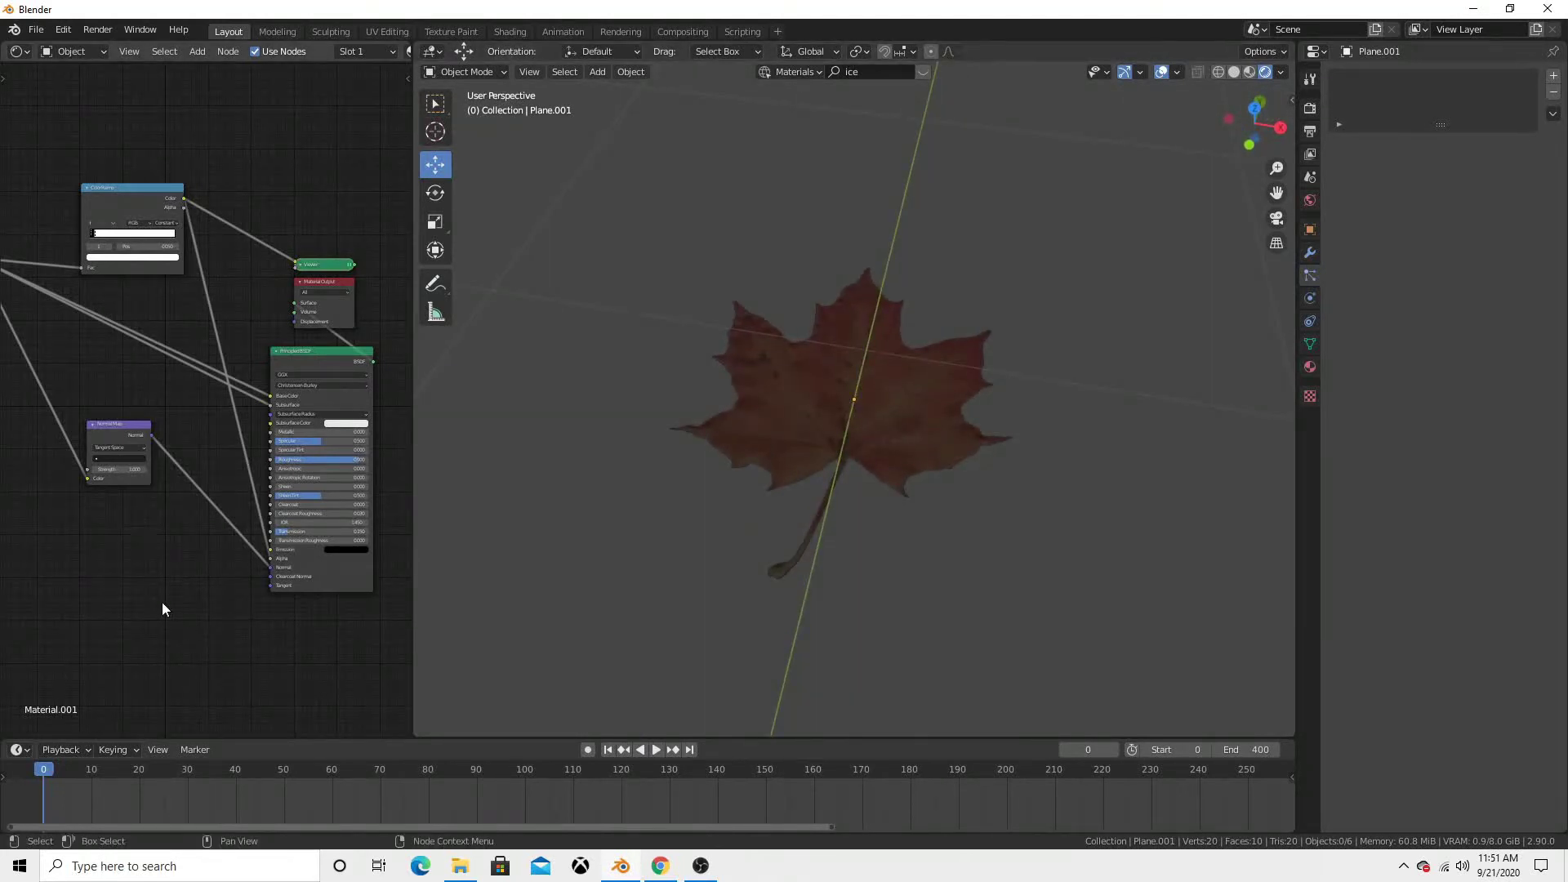
middle_click_drag(161, 601, 243, 440)
scroll(243, 439, "down", 2)
scroll(228, 428, "down", 1)
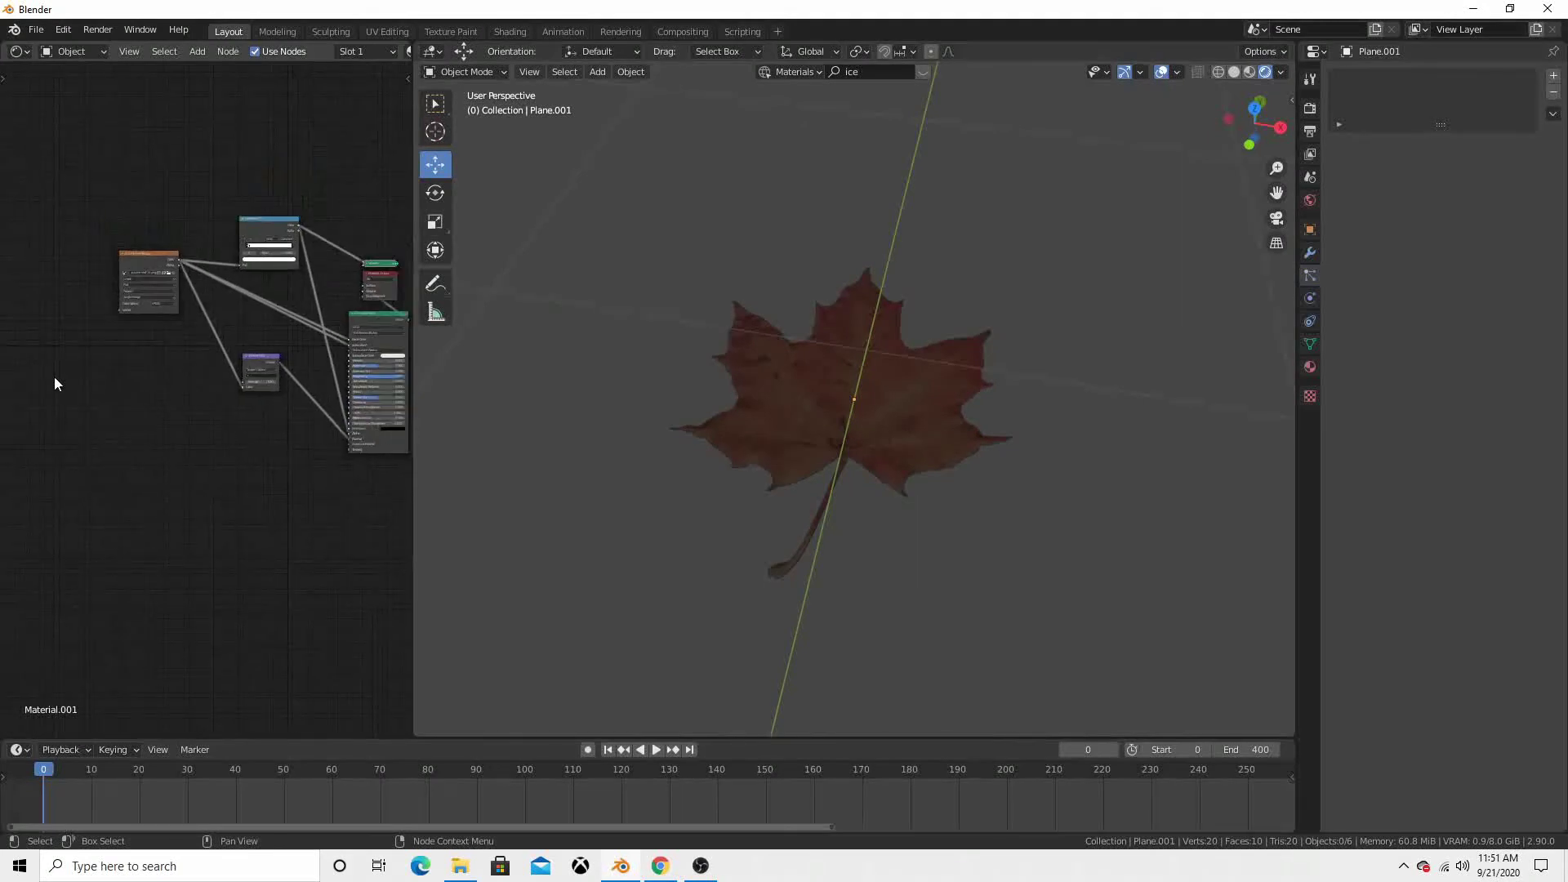
- Duplicate the Image Texture node and place the copy below
left_click(151, 265)
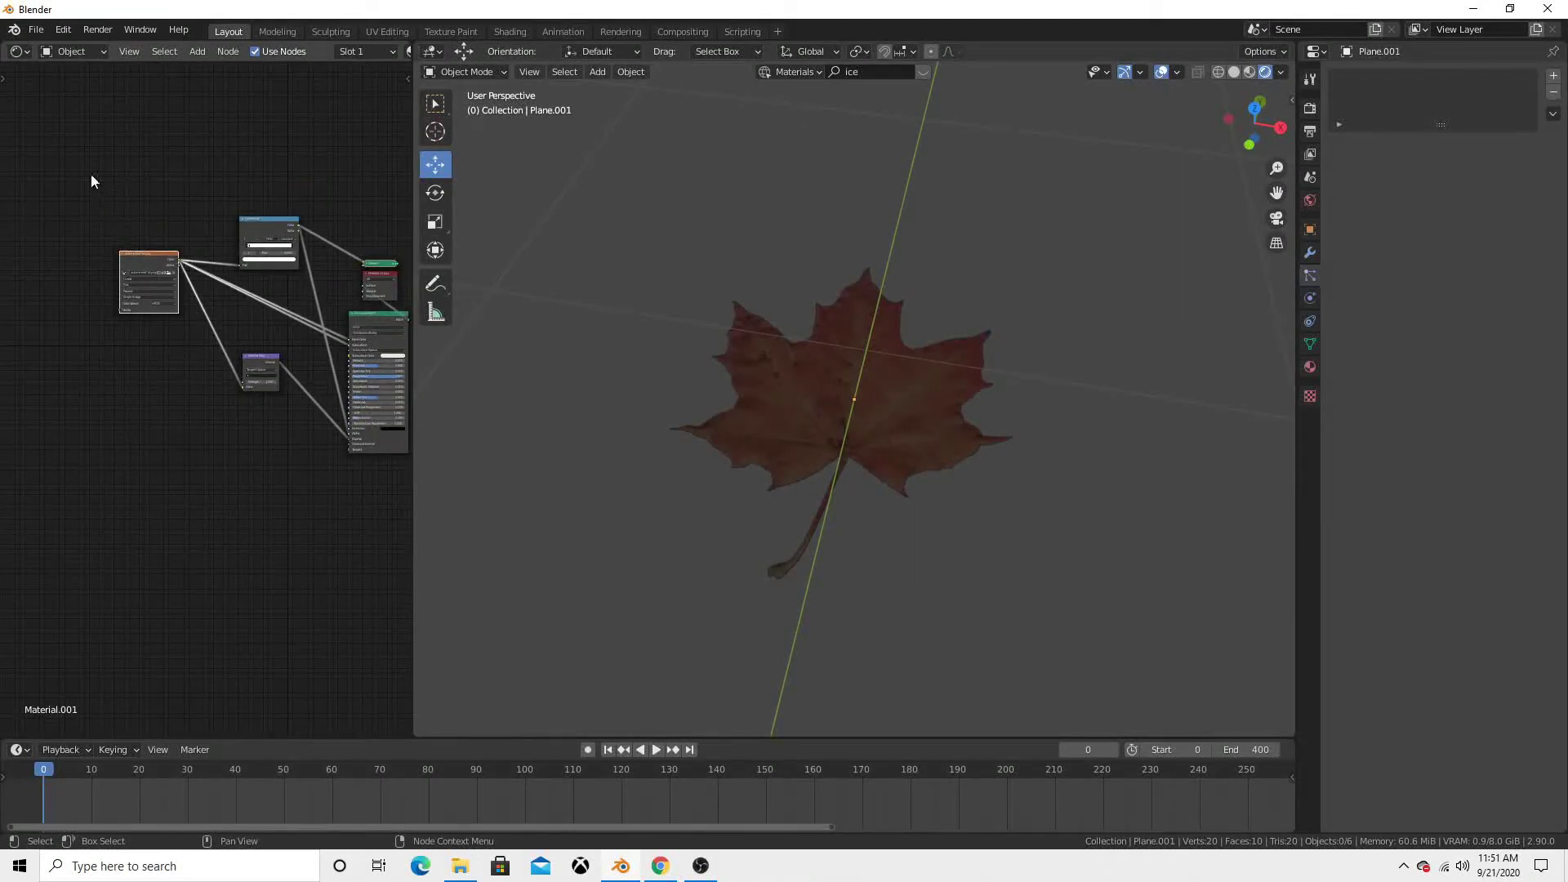
left_click_drag(87, 168, 315, 530)
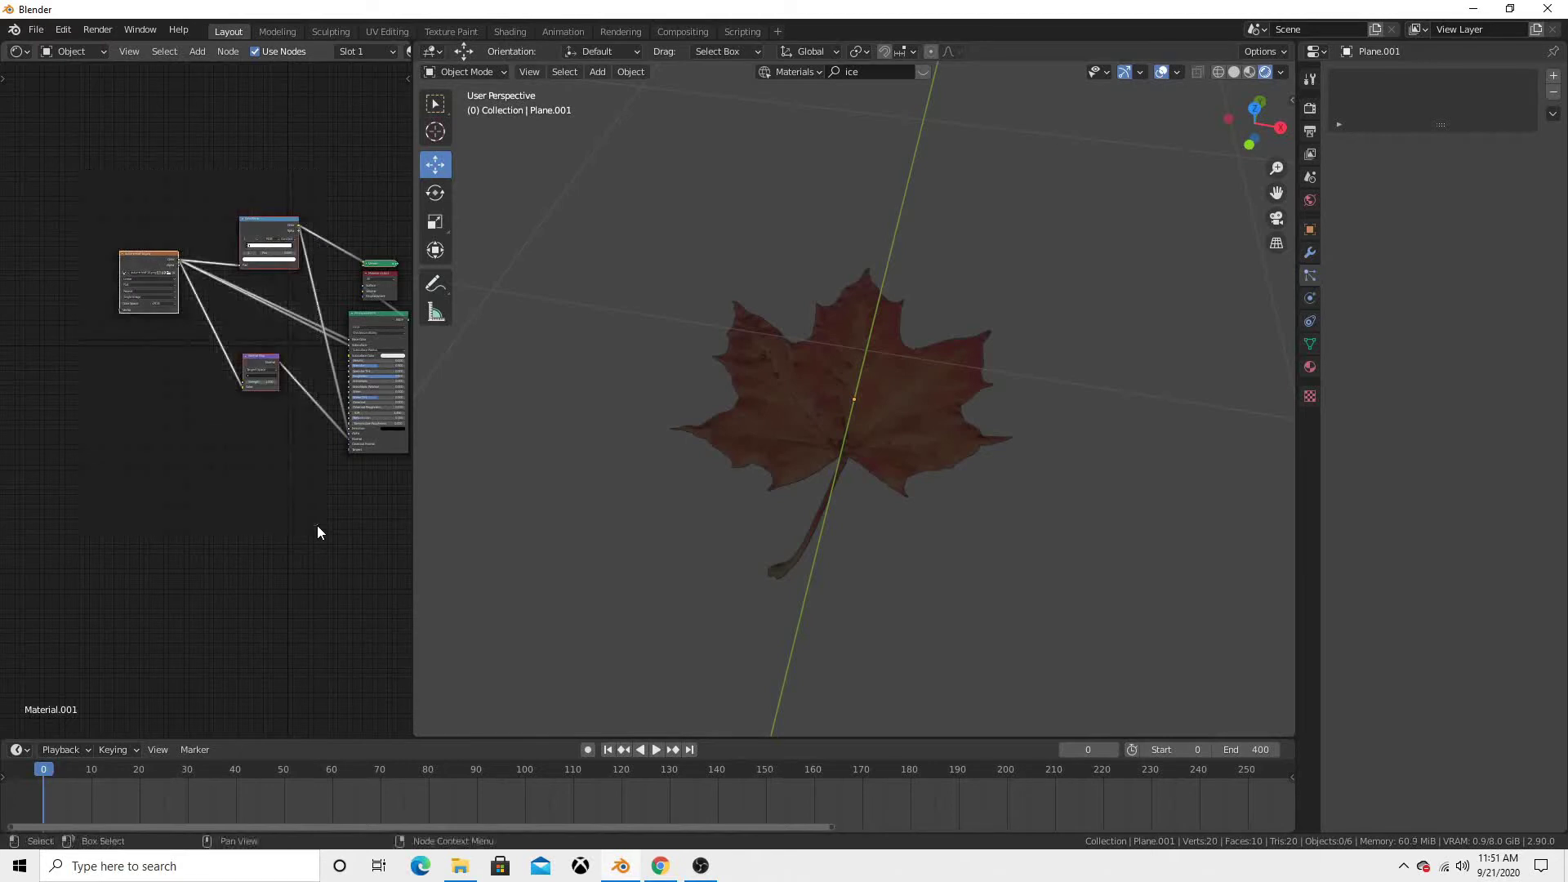
left_click(146, 268)
key("shift+d")
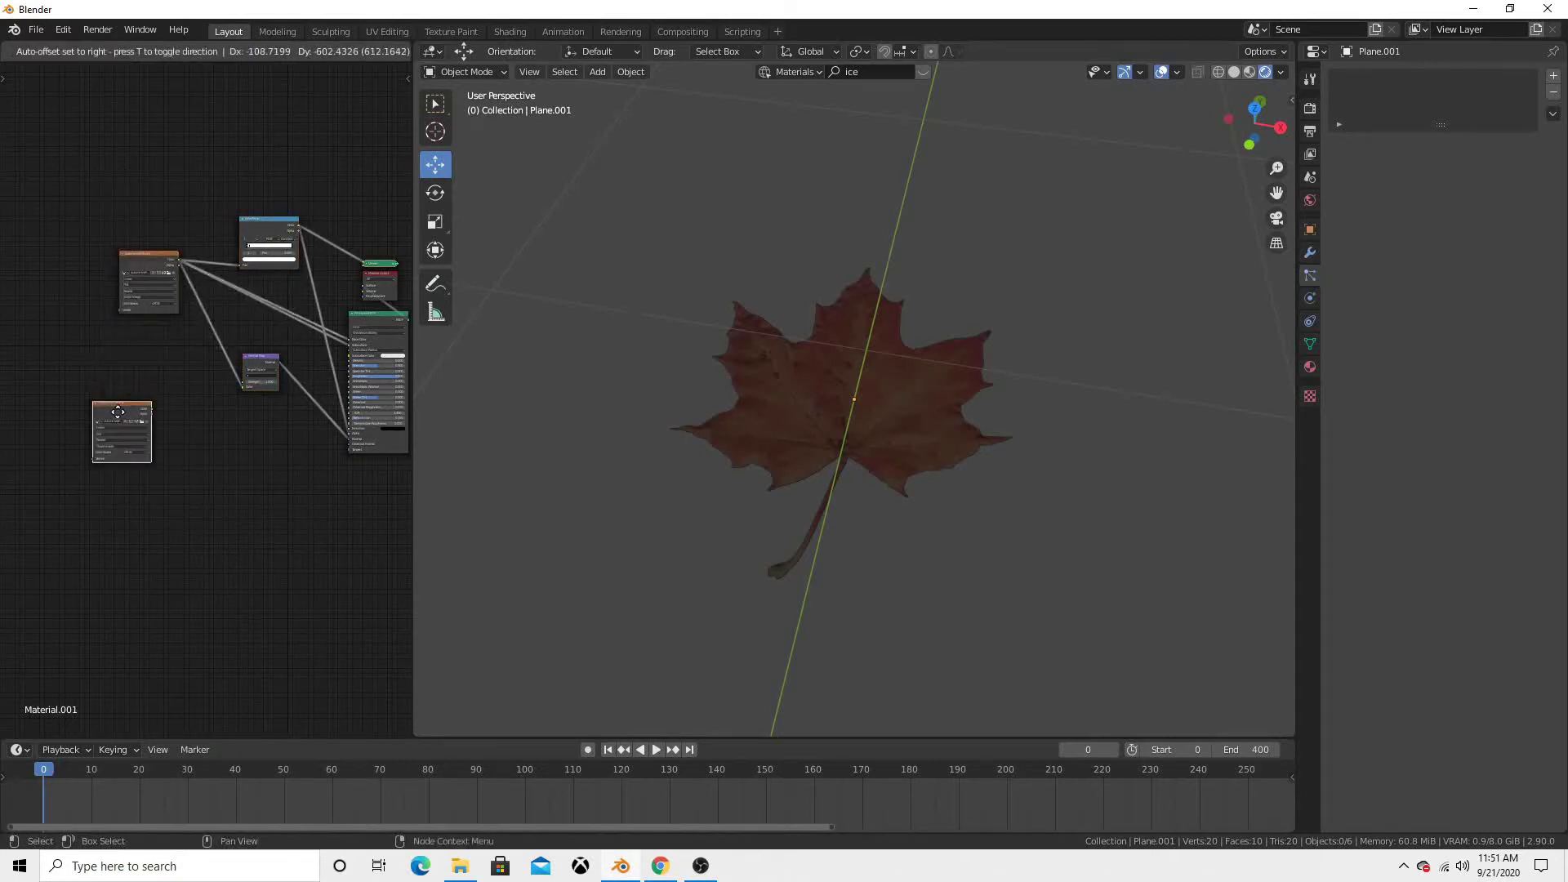
left_click(139, 426)
- Load 20774-9-realistic-autumn-fall-leaves.png from Leaves/Autumnleaves and preview it on the plane
left_click(141, 421)
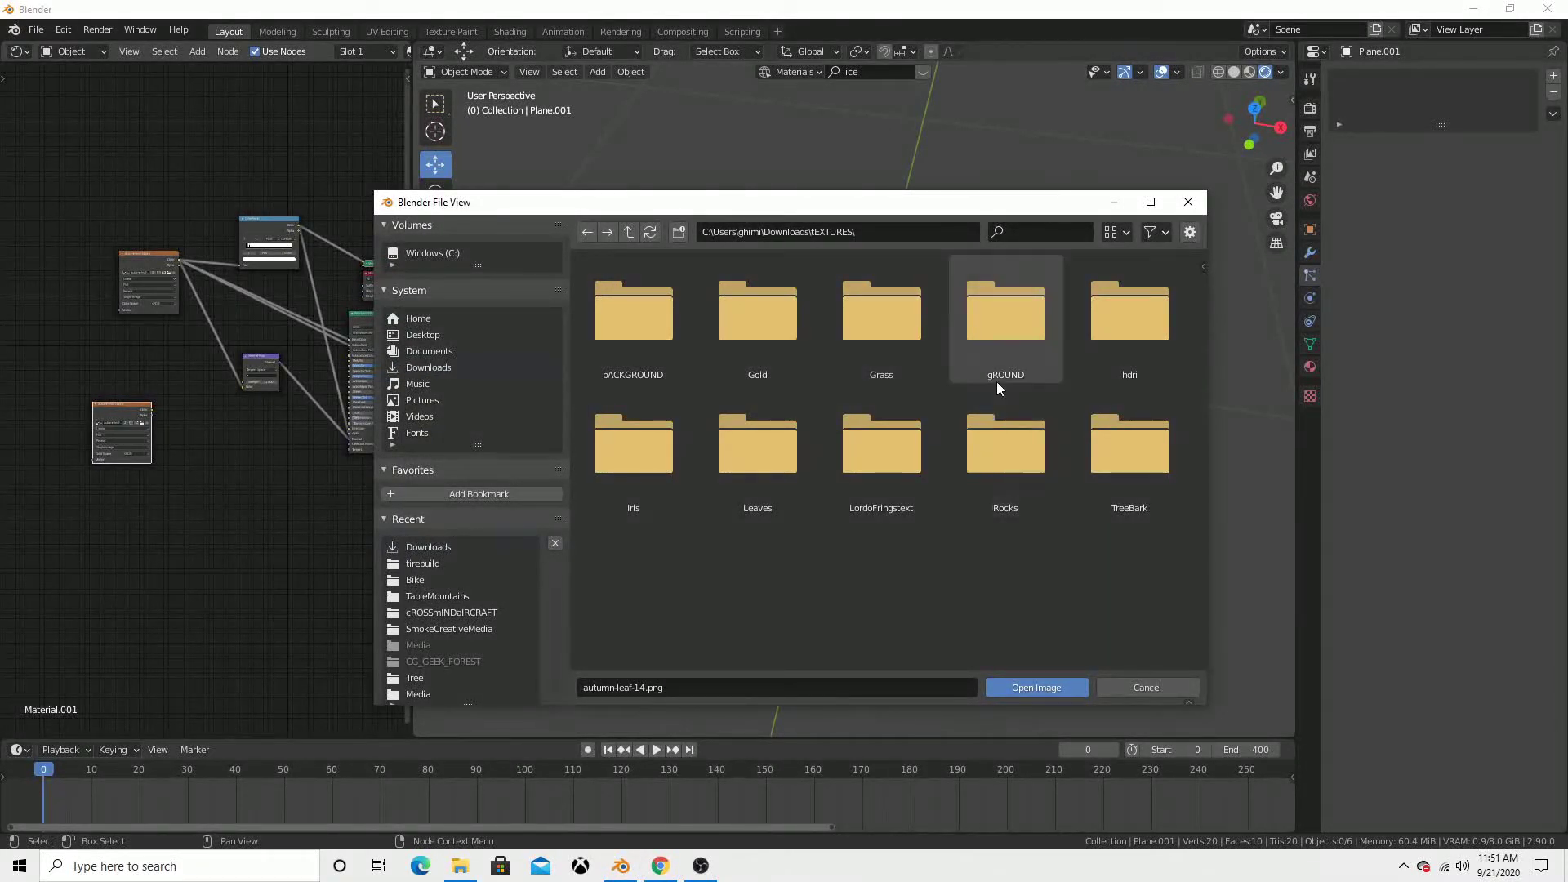
left_click(794, 466)
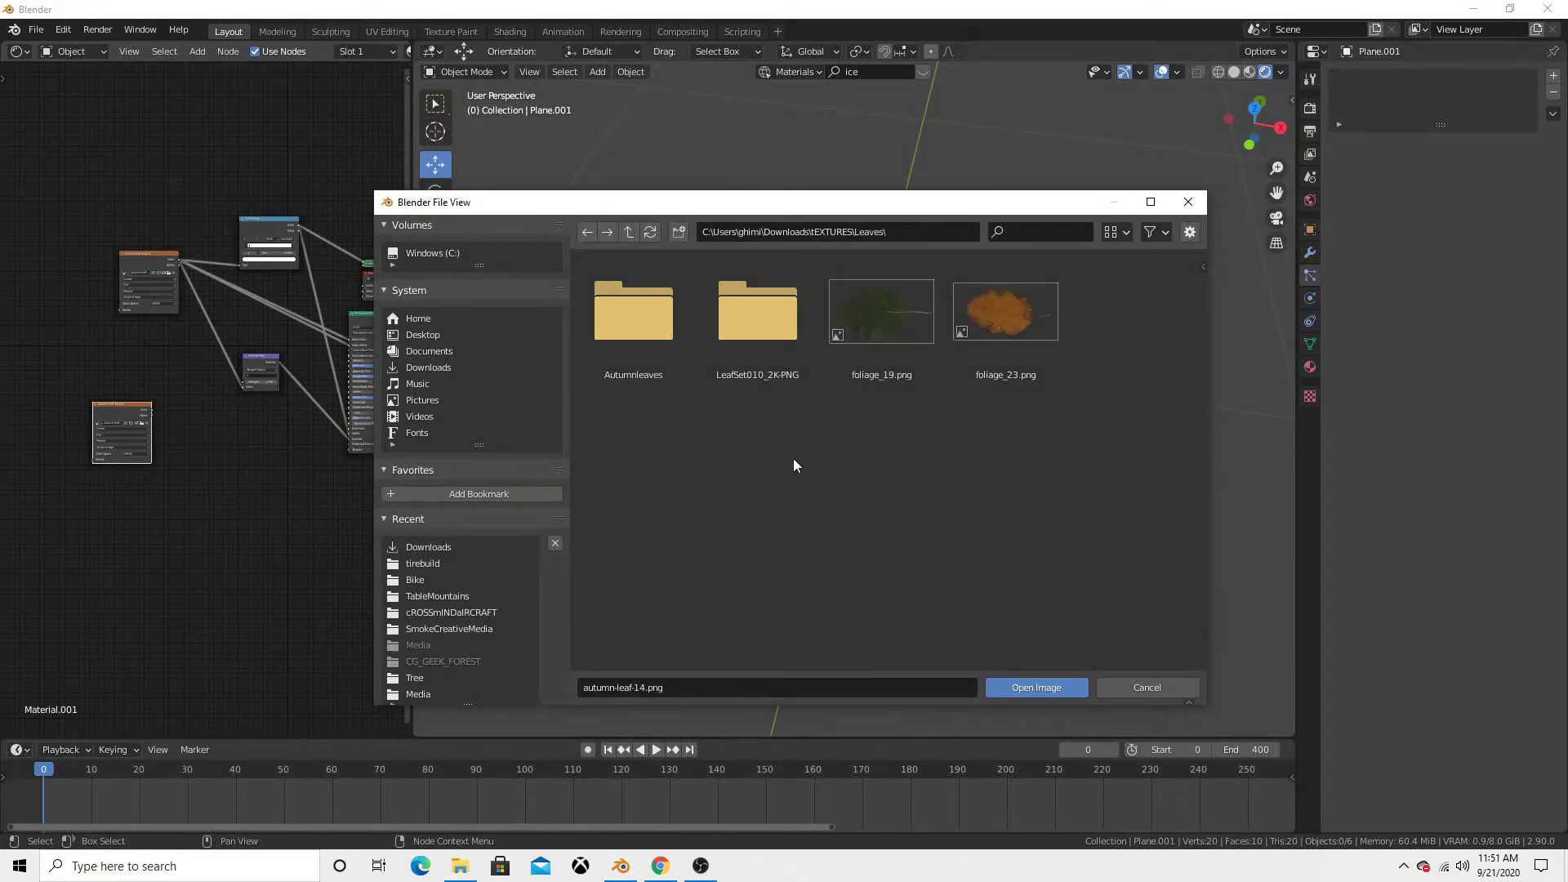
double_click(652, 325)
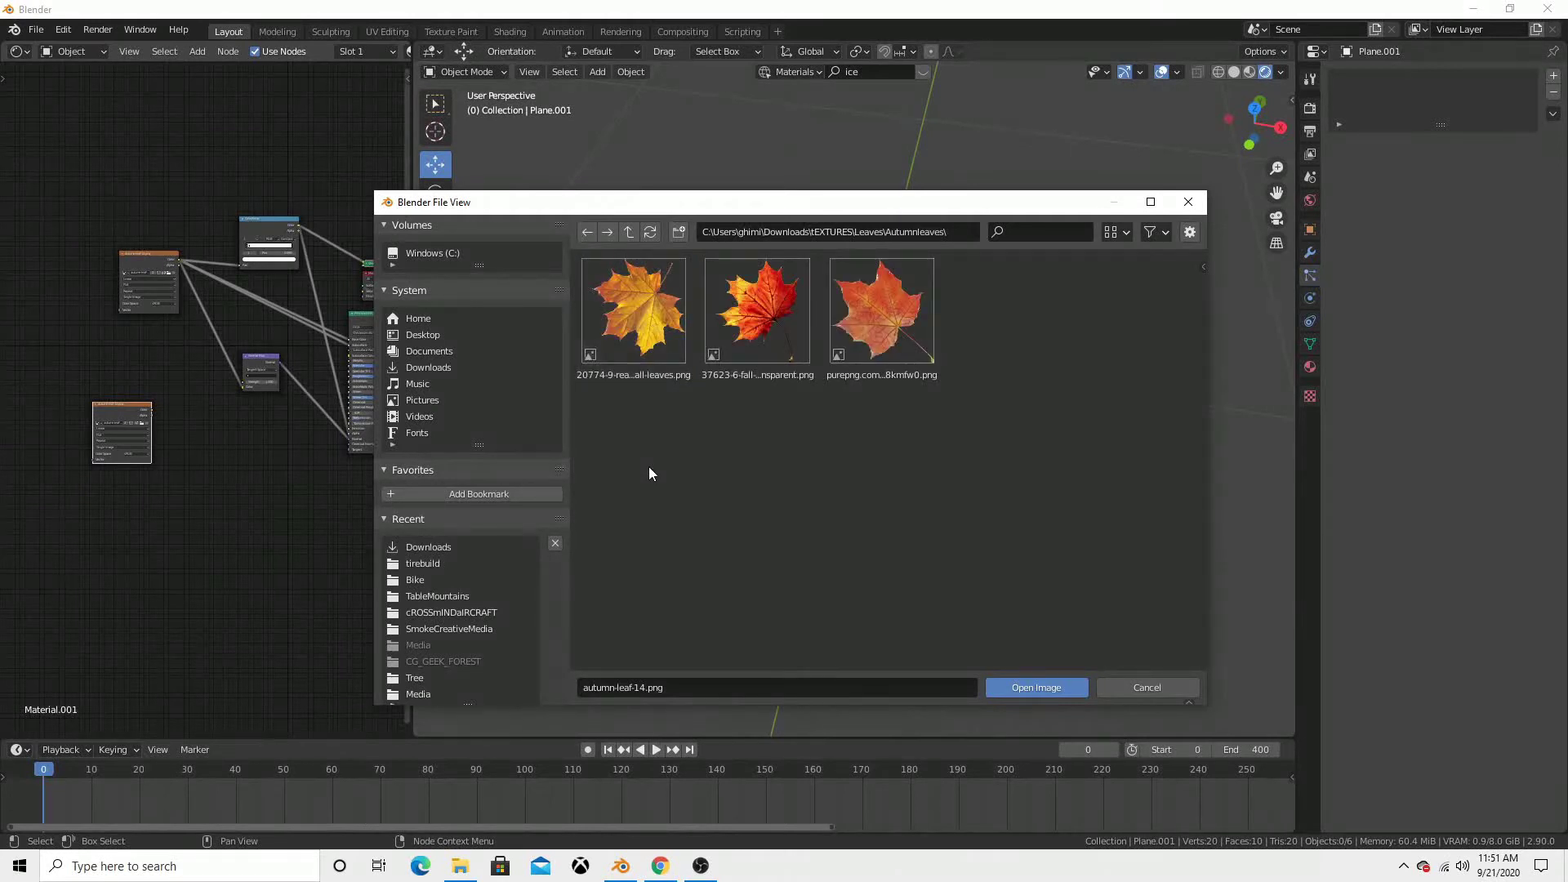
left_click(658, 334)
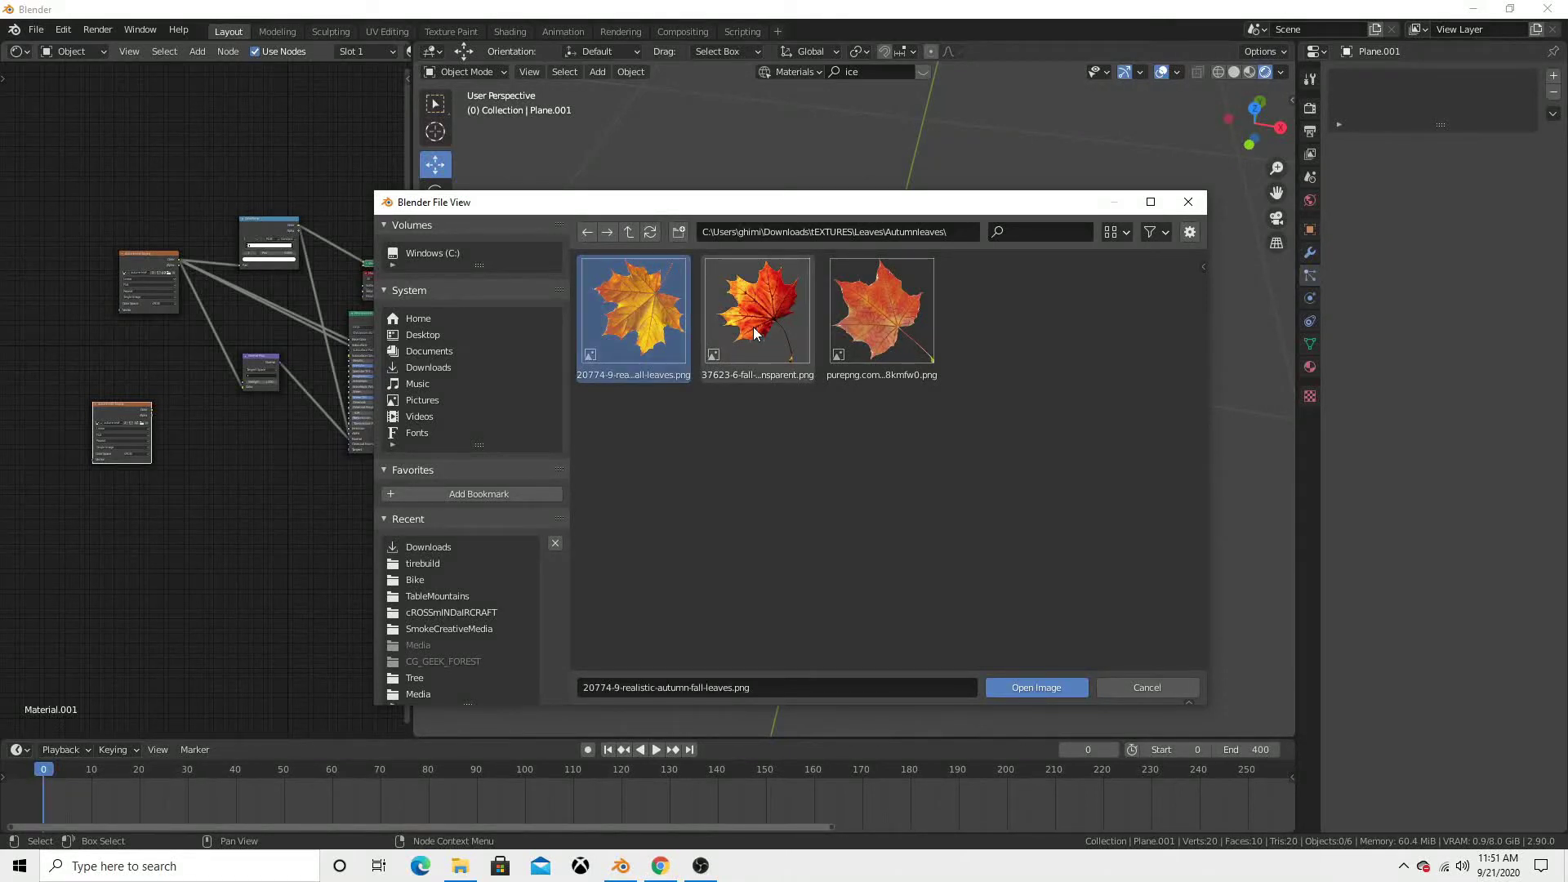
double_click(661, 334)
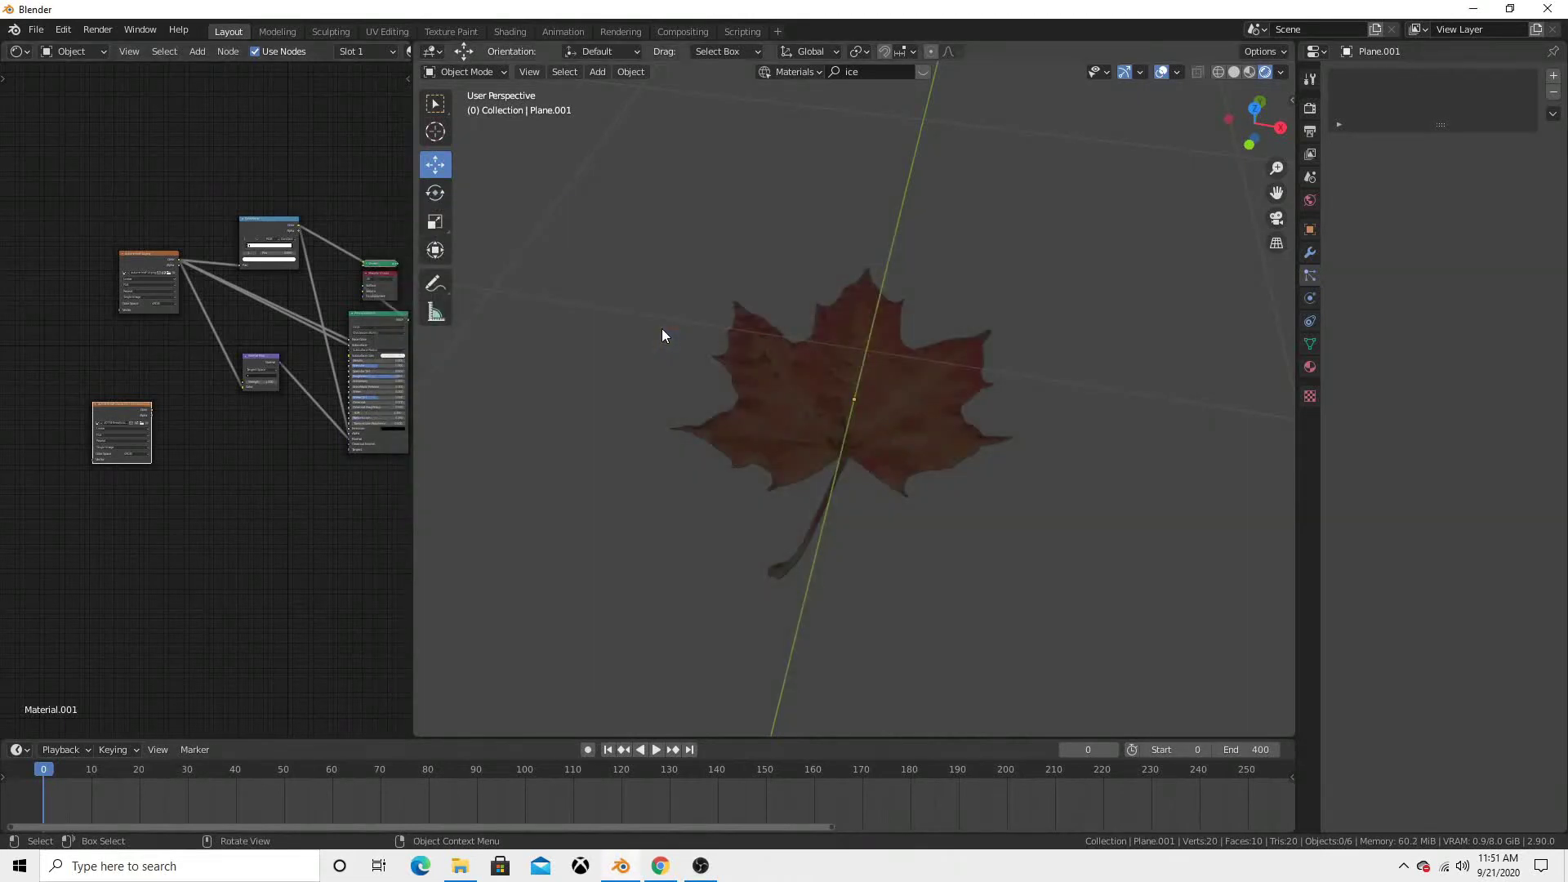
scroll(170, 454, "up", 2)
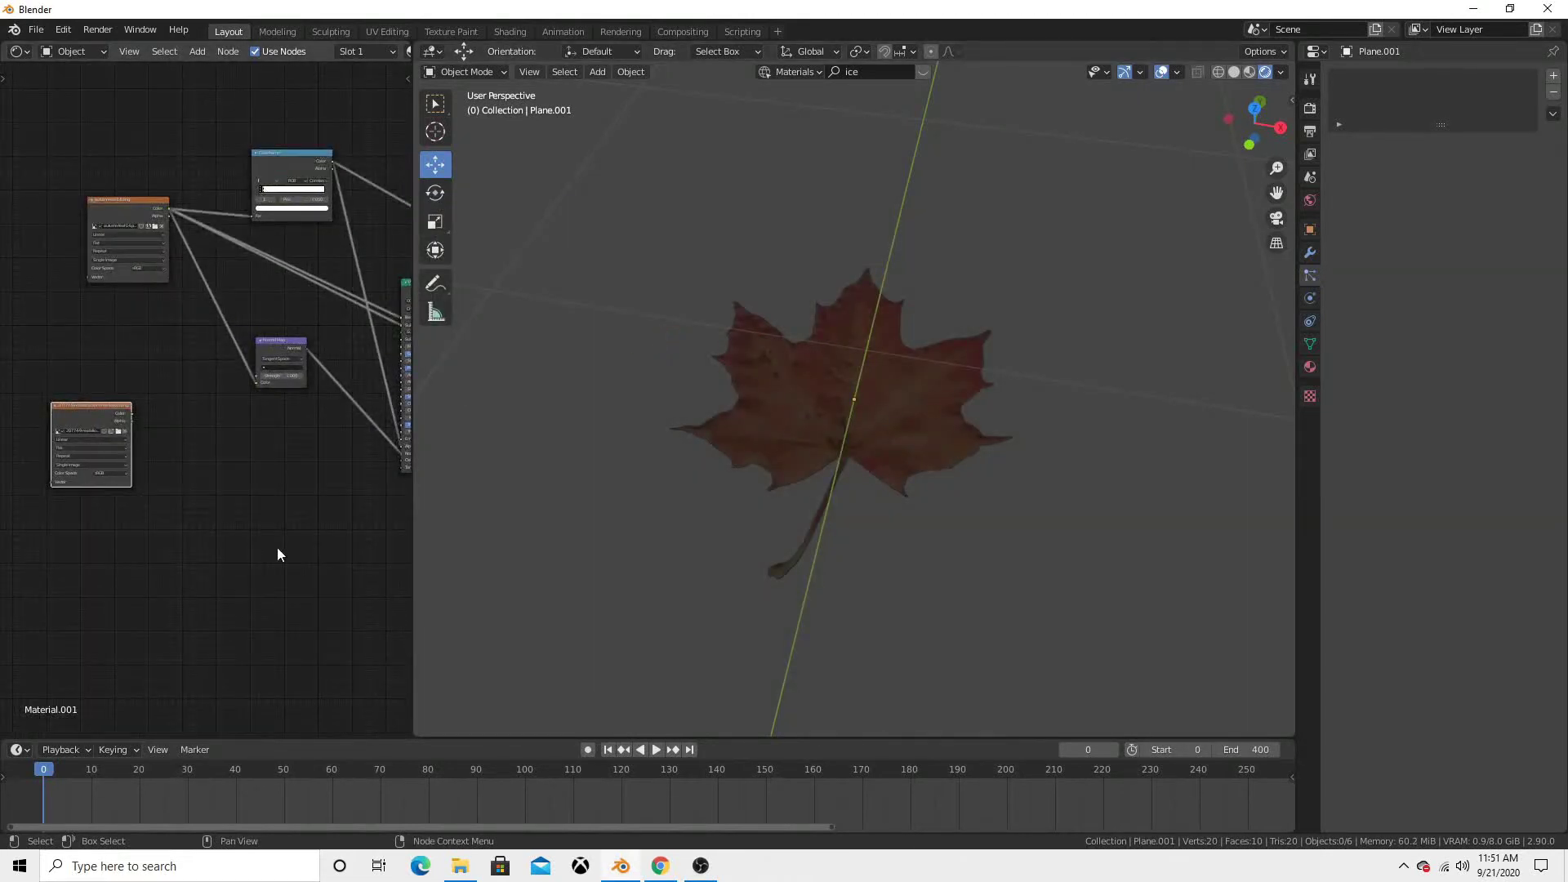
middle_click_drag(277, 548, 250, 525)
left_click(76, 389, "ctrl+shift")
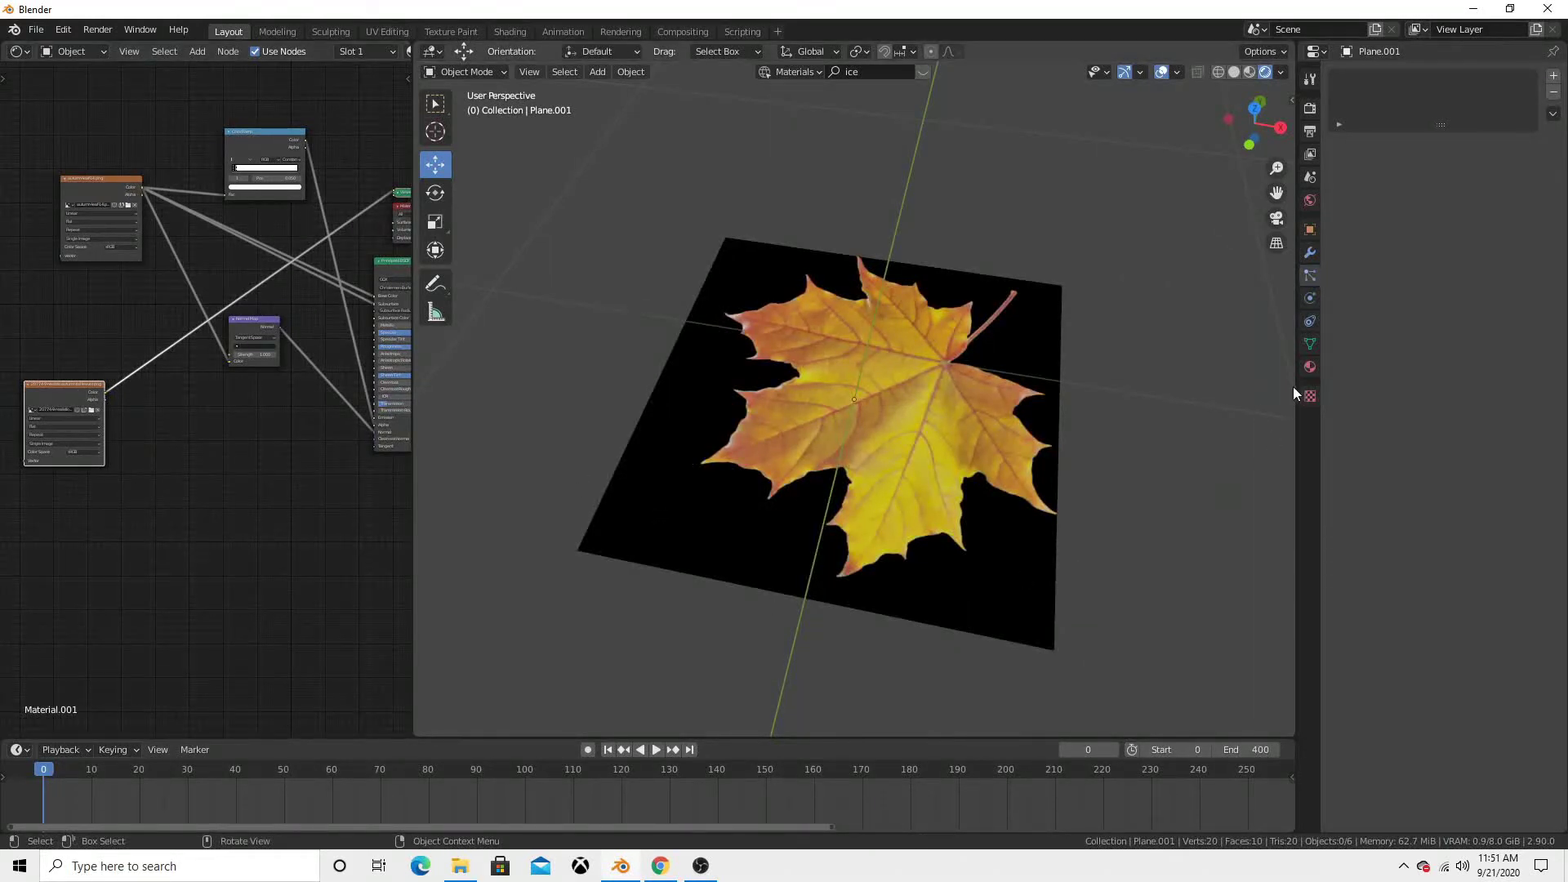
- Duplicate the Principled BSDF and place the copy below the original
left_click(1310, 367)
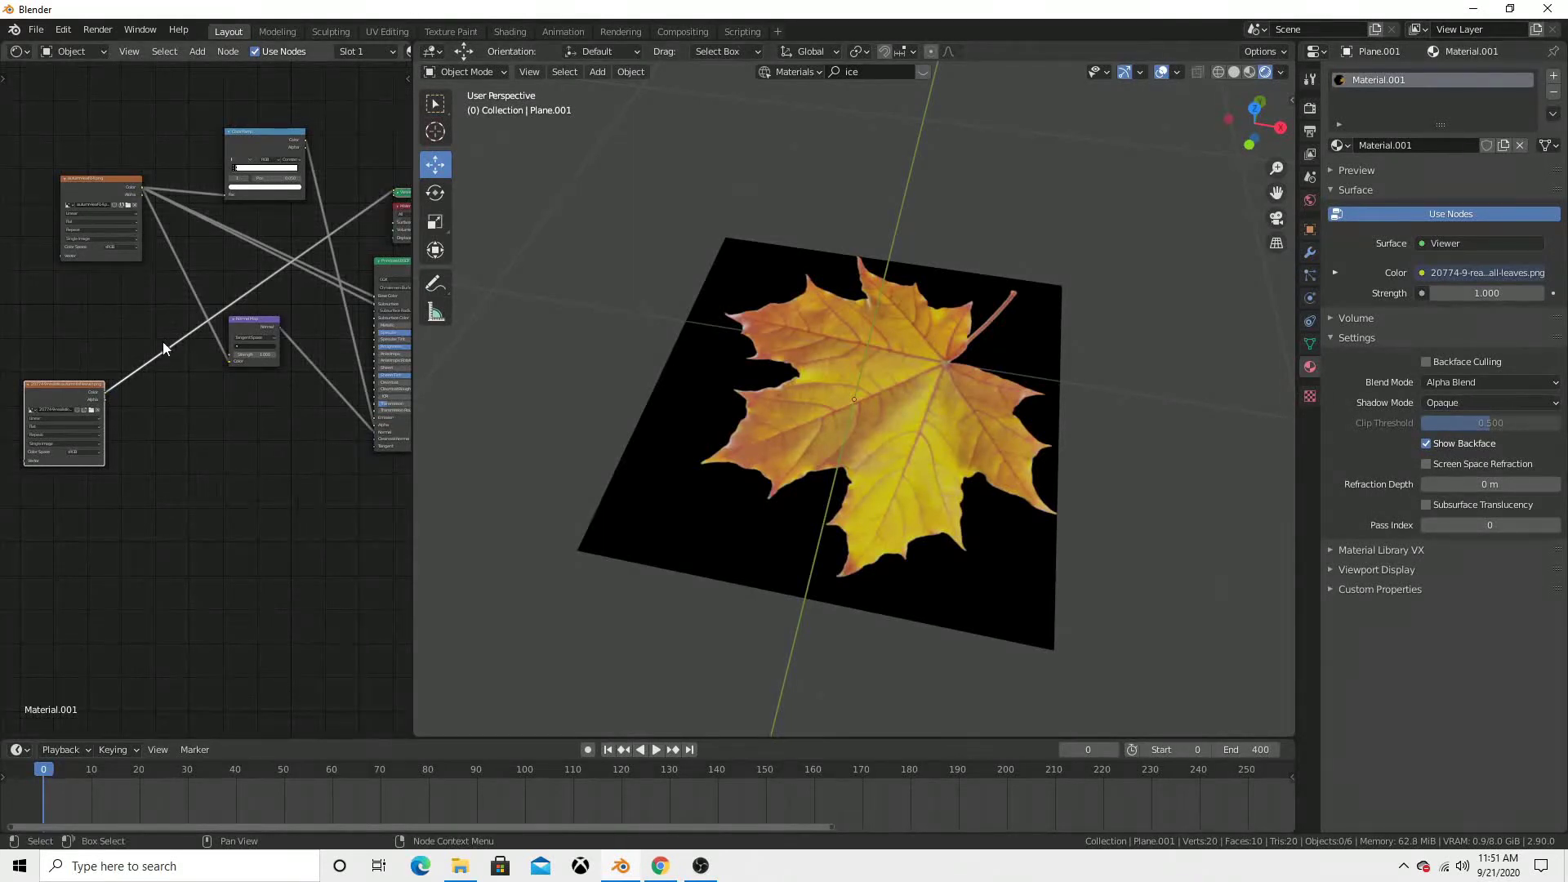
middle_click_drag(206, 419, 184, 420)
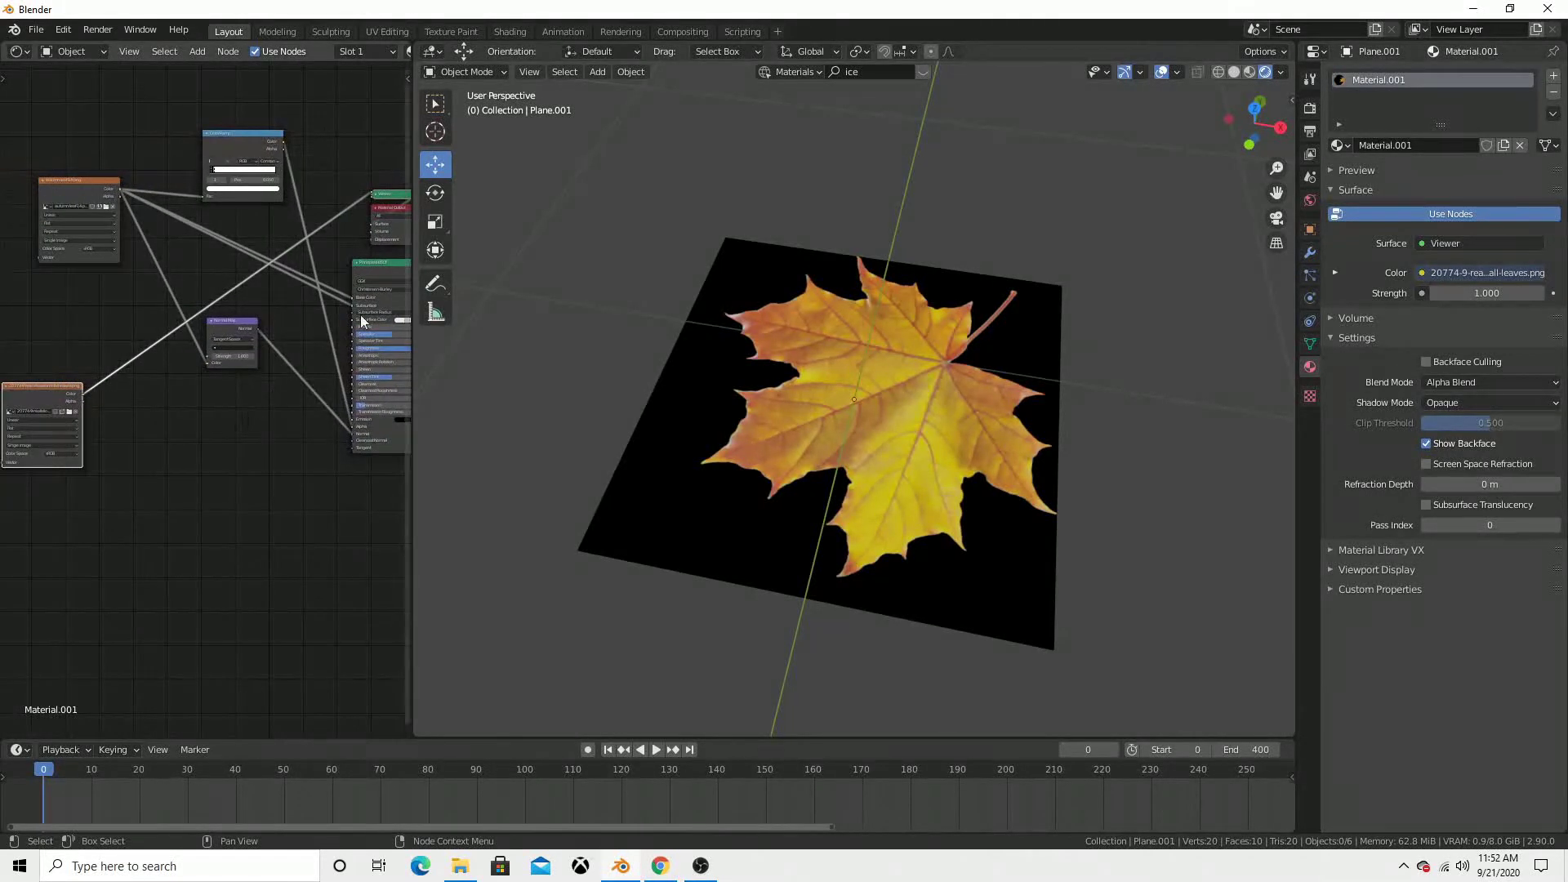
left_click(372, 274)
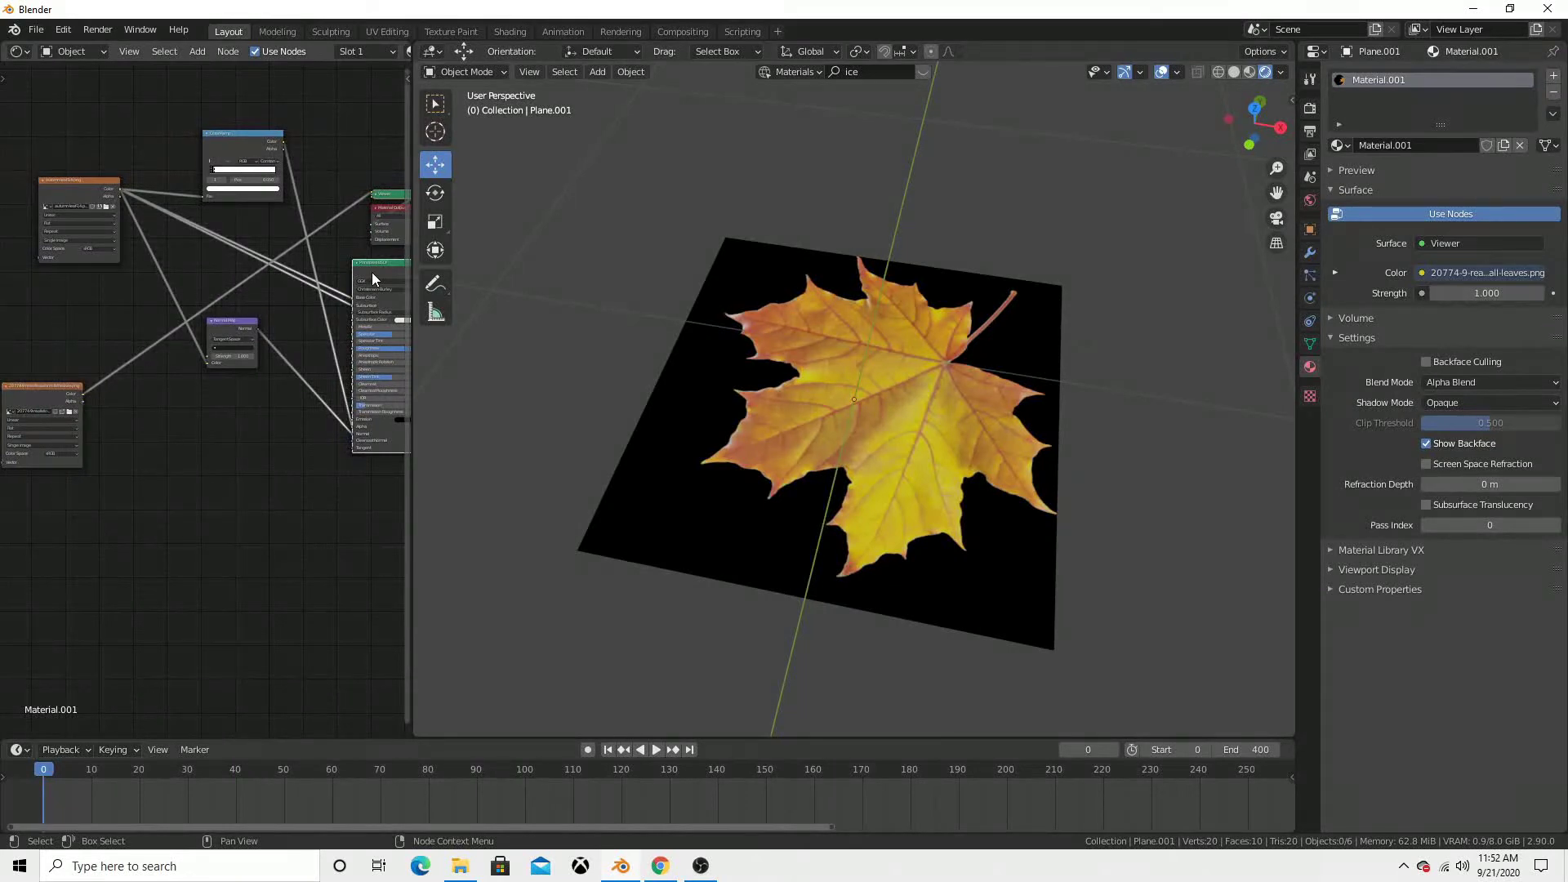
key("shift+d")
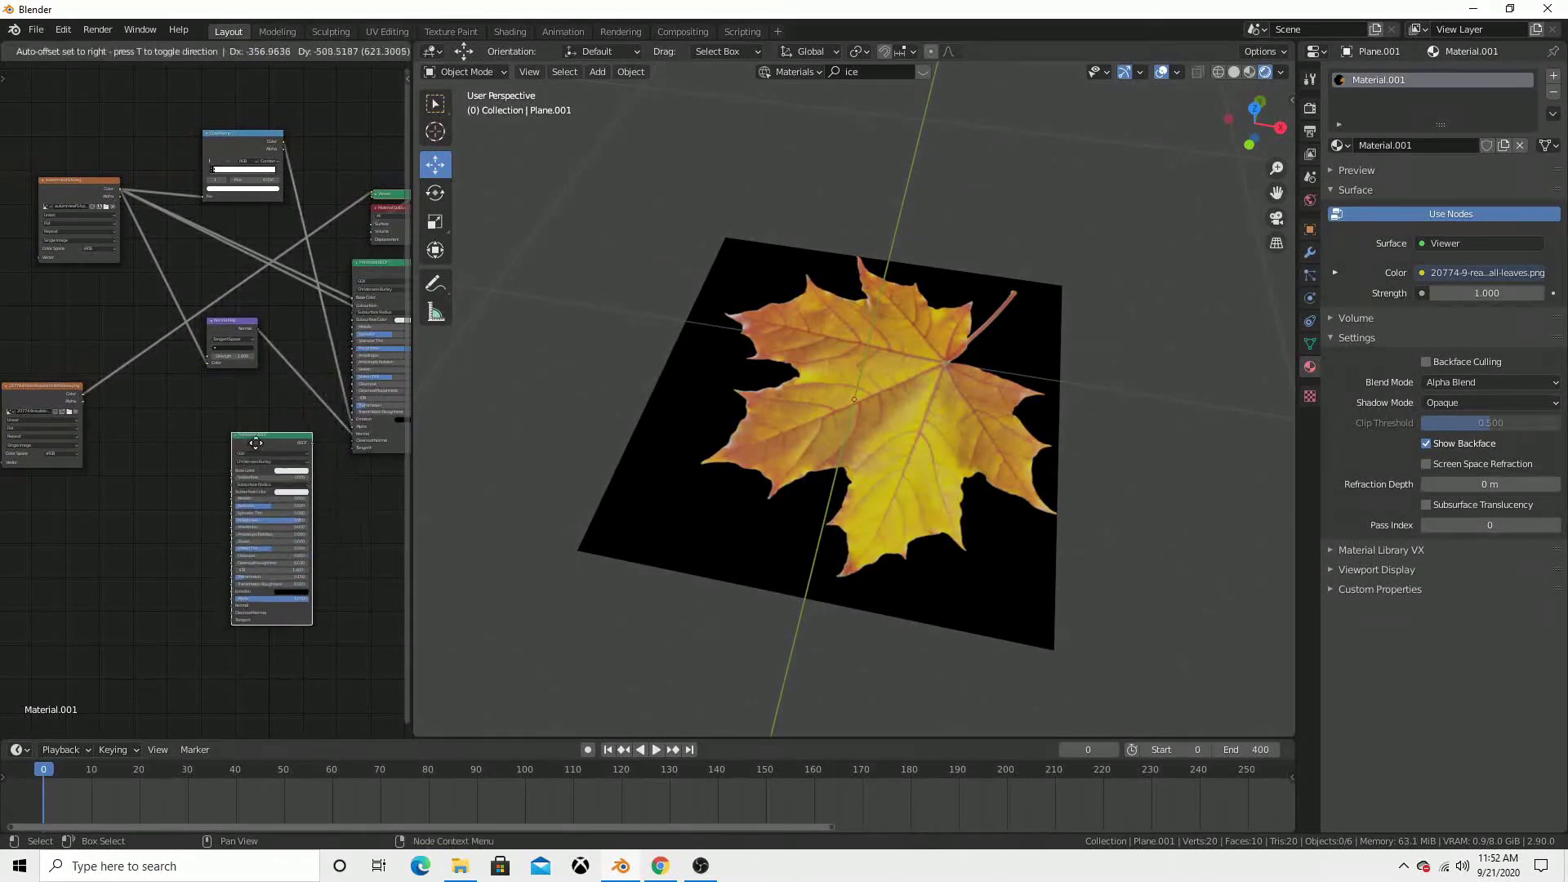
left_click(256, 441)
scroll(204, 522, "up", 2)
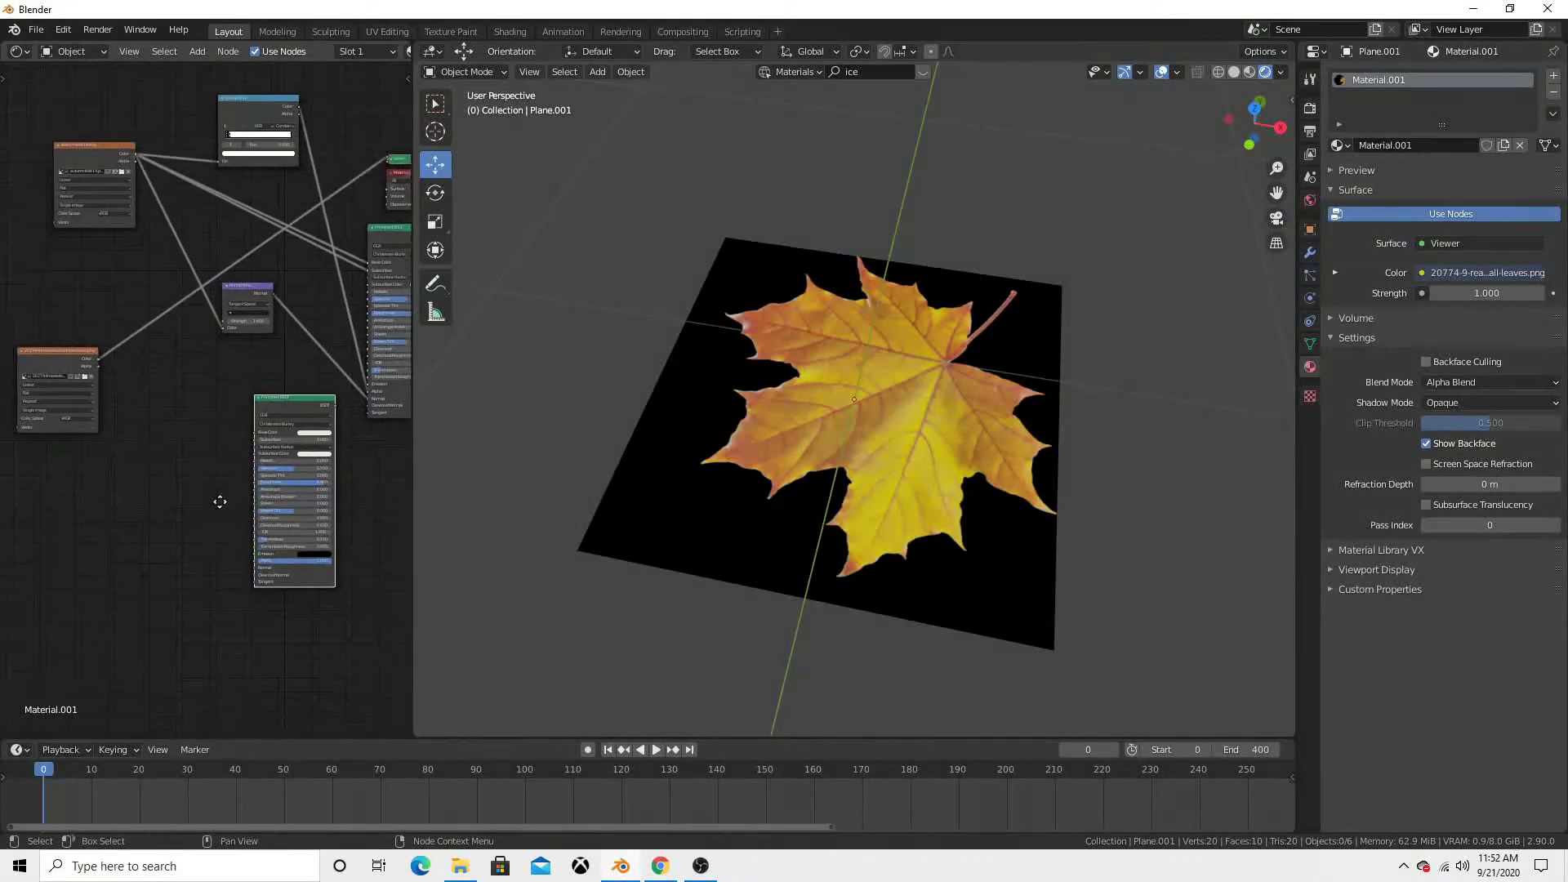
scroll(155, 425, "down", 2)
- Wire the leaf image into the new shader's Base Color and route it to the surface output
left_click_drag(115, 316, 271, 391)
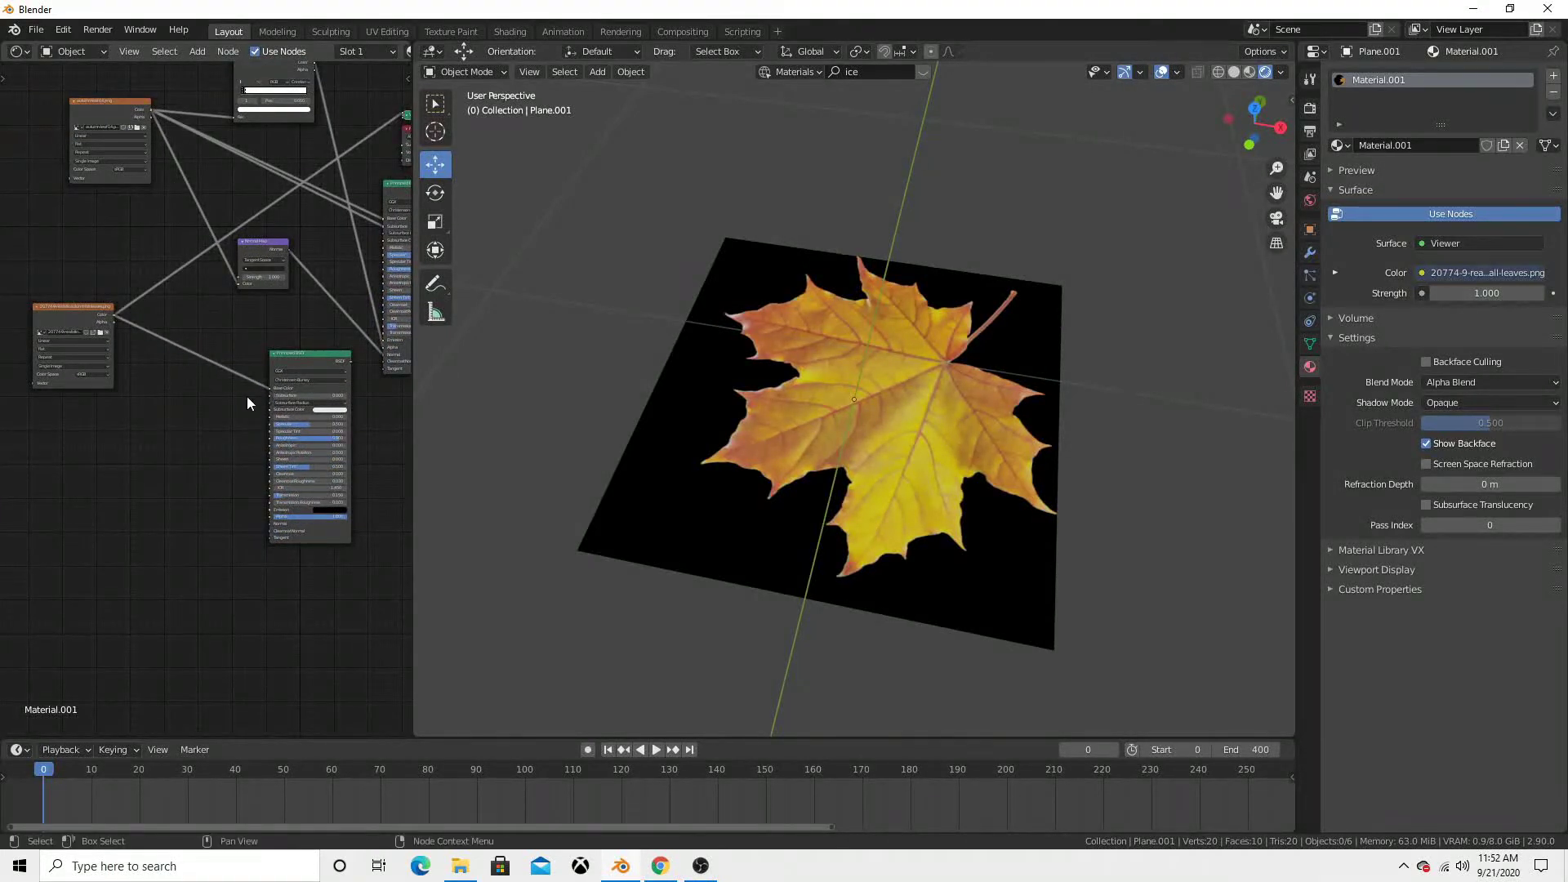
left_click(297, 357, "ctrl+shift")
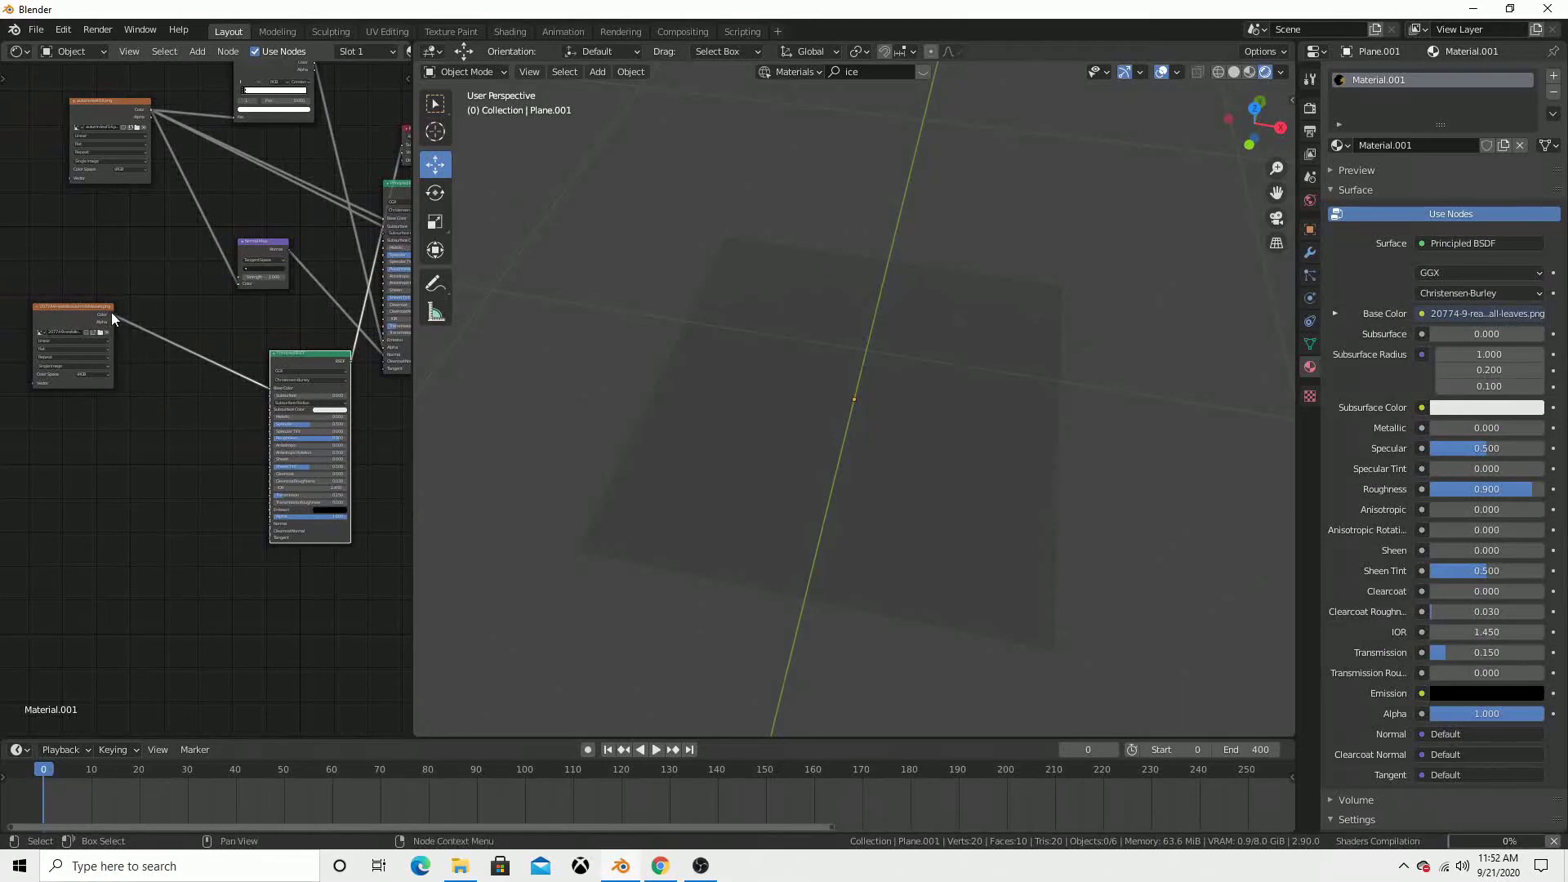
left_click_drag(115, 315, 268, 399)
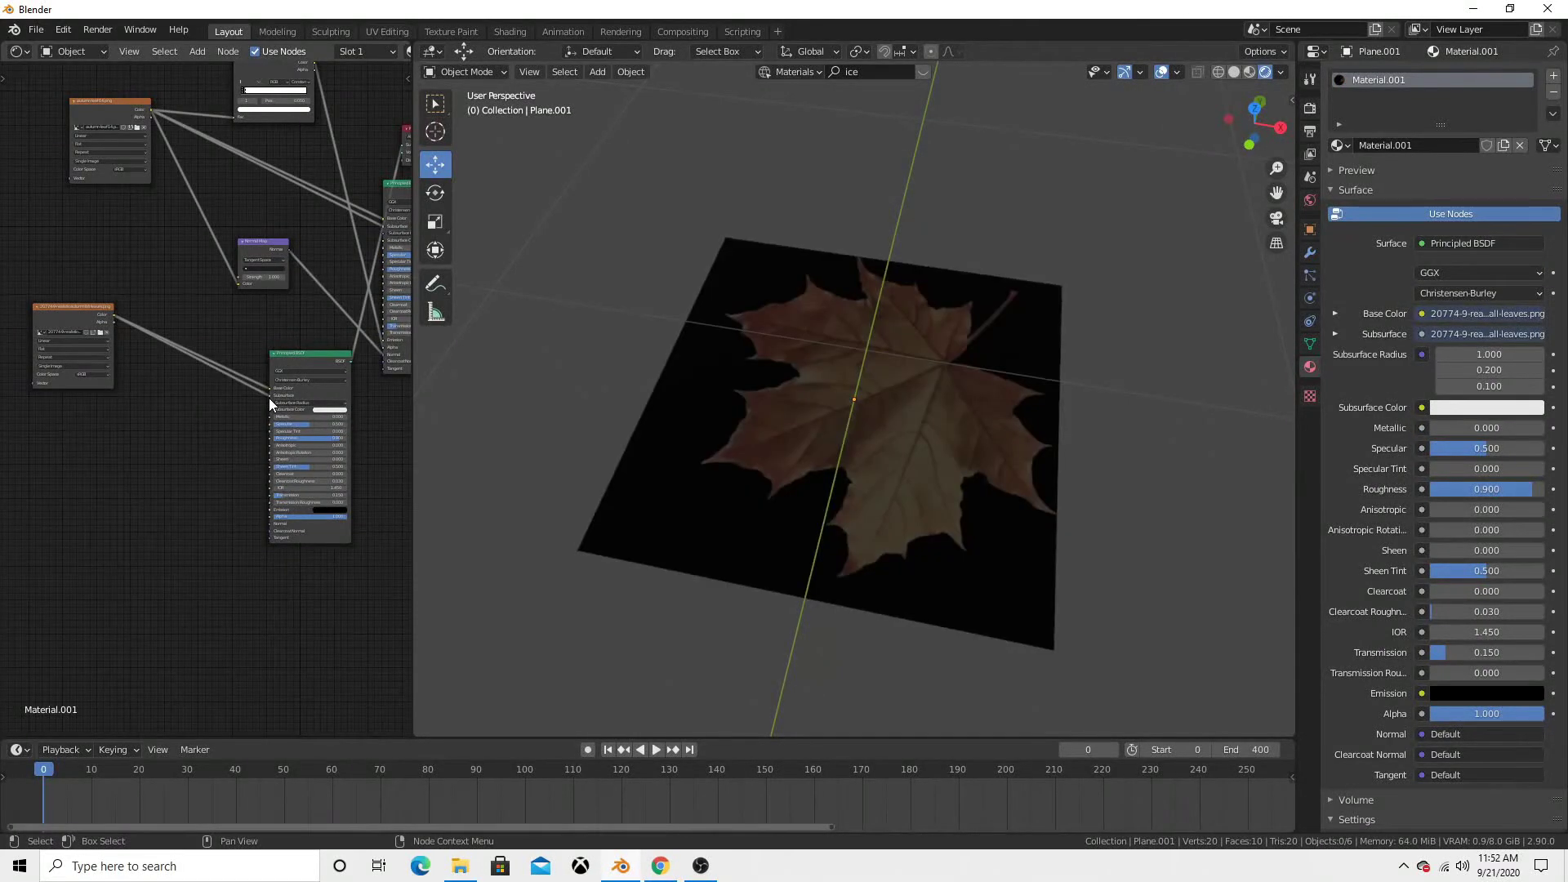
left_click_drag(268, 397, 196, 382)
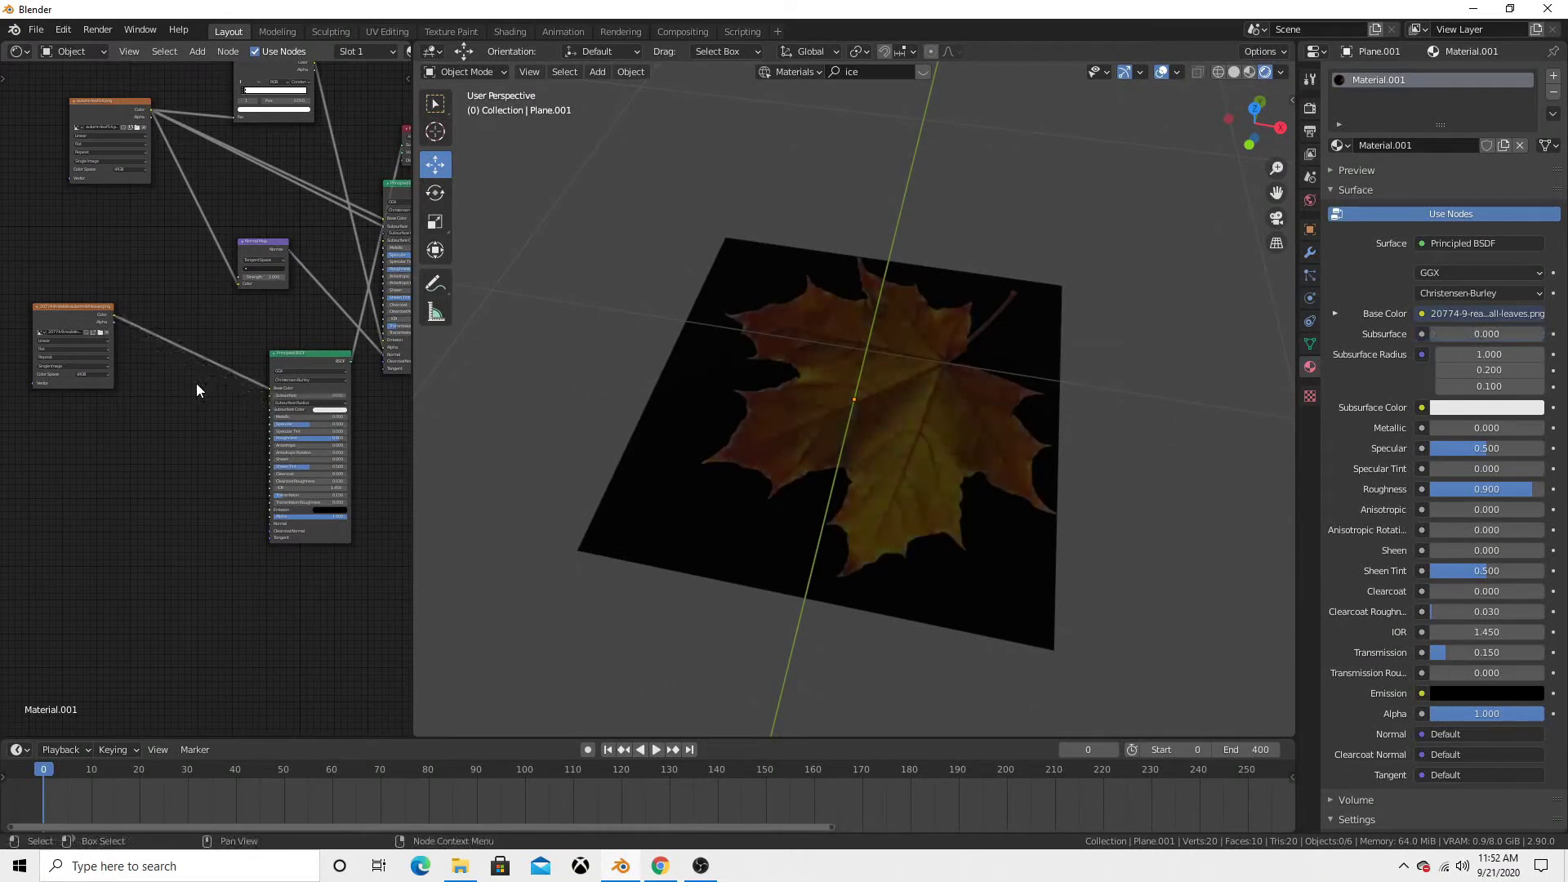
middle_click_drag(237, 278, 191, 327)
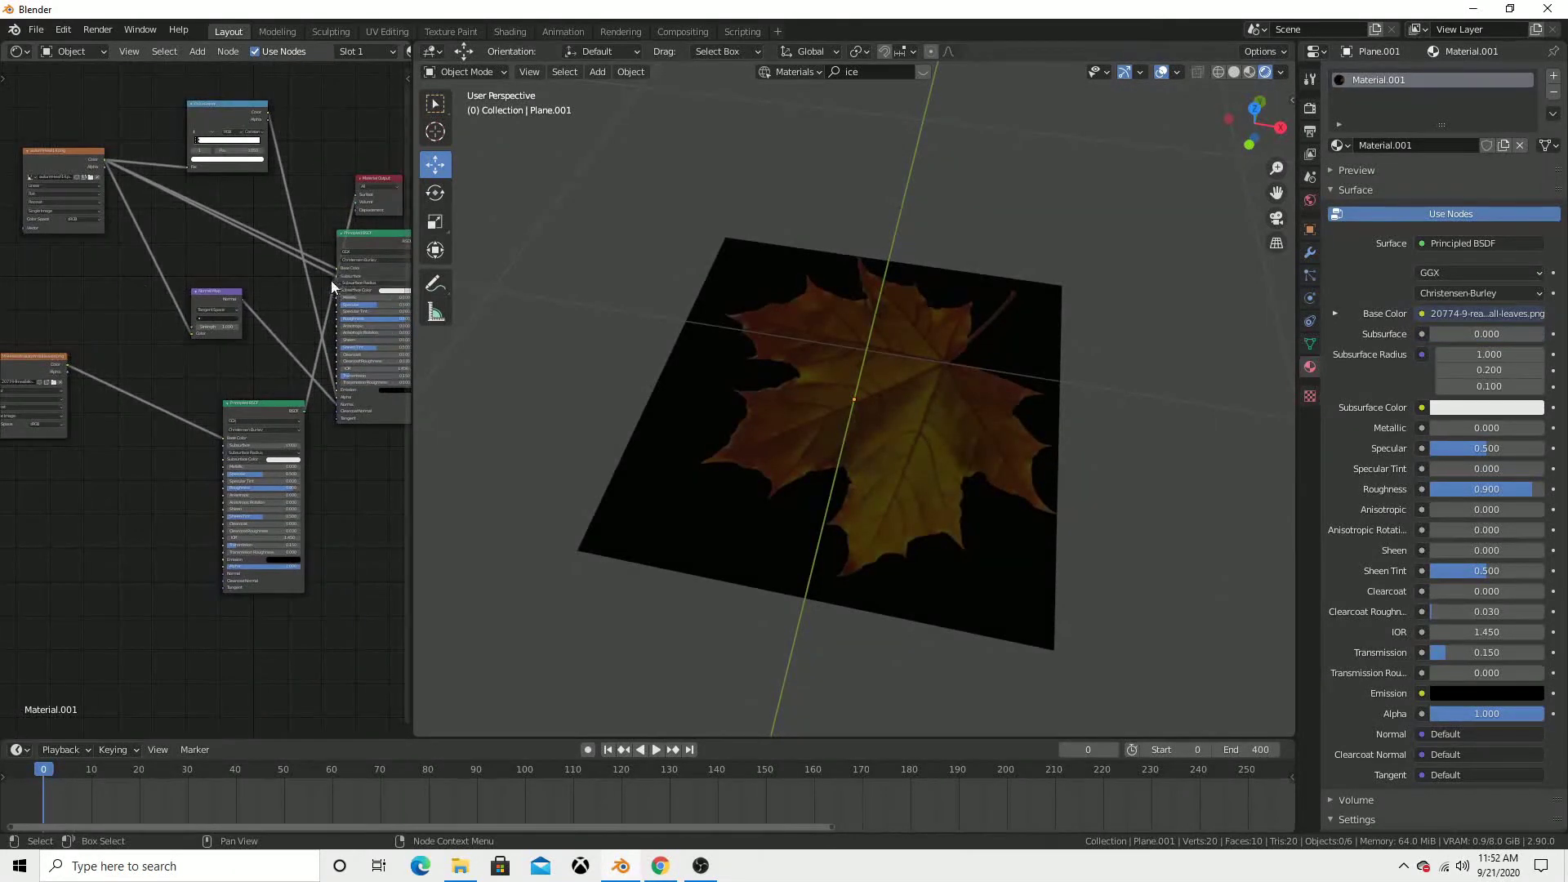
left_click_drag(335, 277, 279, 272)
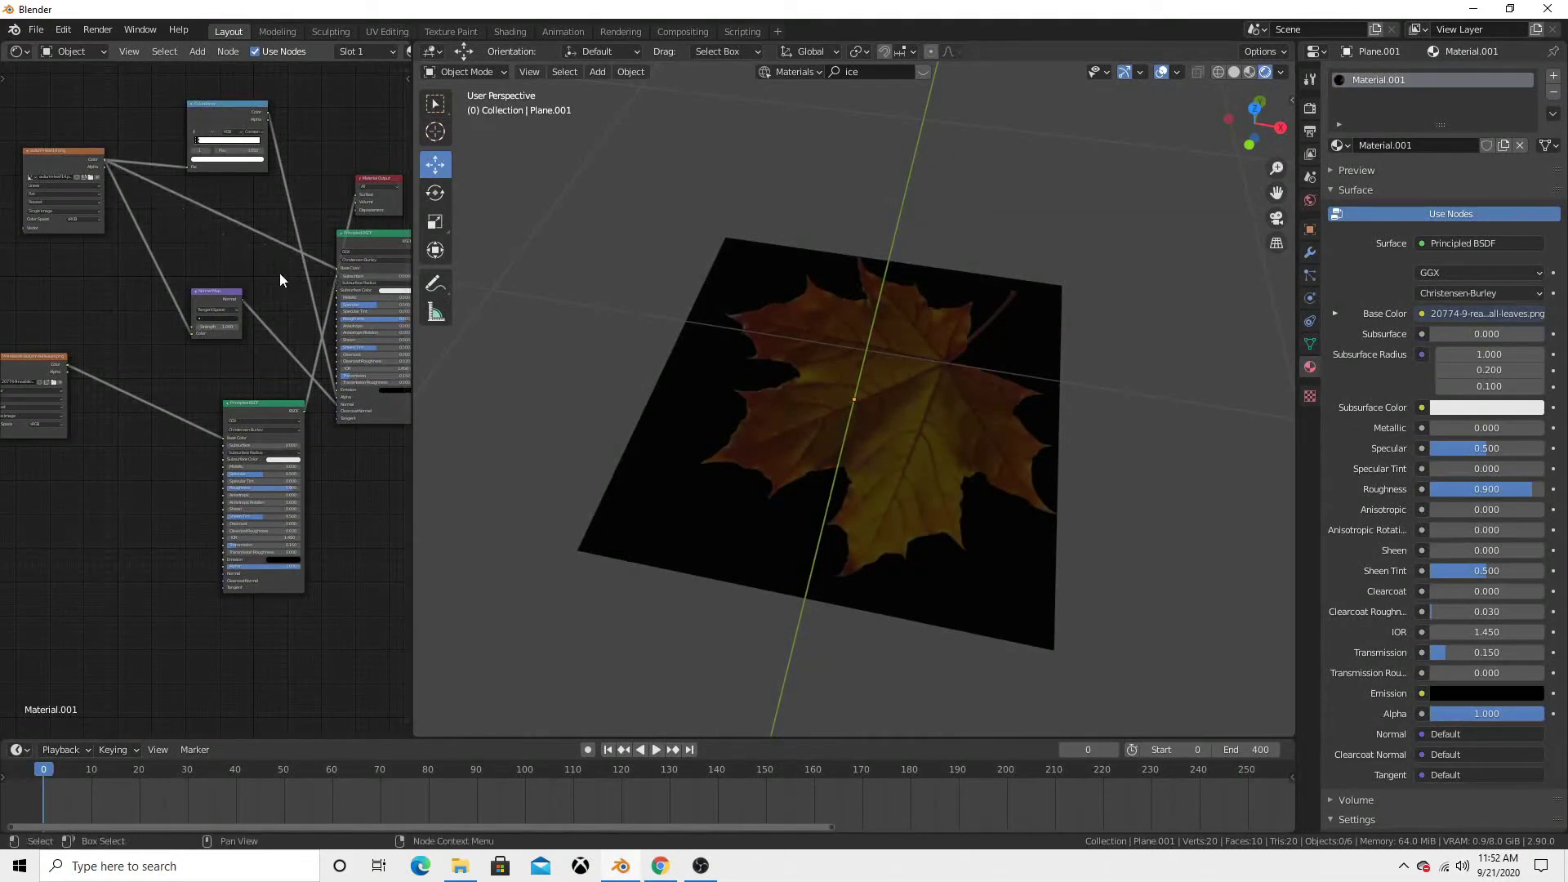
- Duplicate the Normal Map node and feed it the leaf image colour
middle_click_drag(232, 471, 261, 419)
scroll(257, 415, "up", 1)
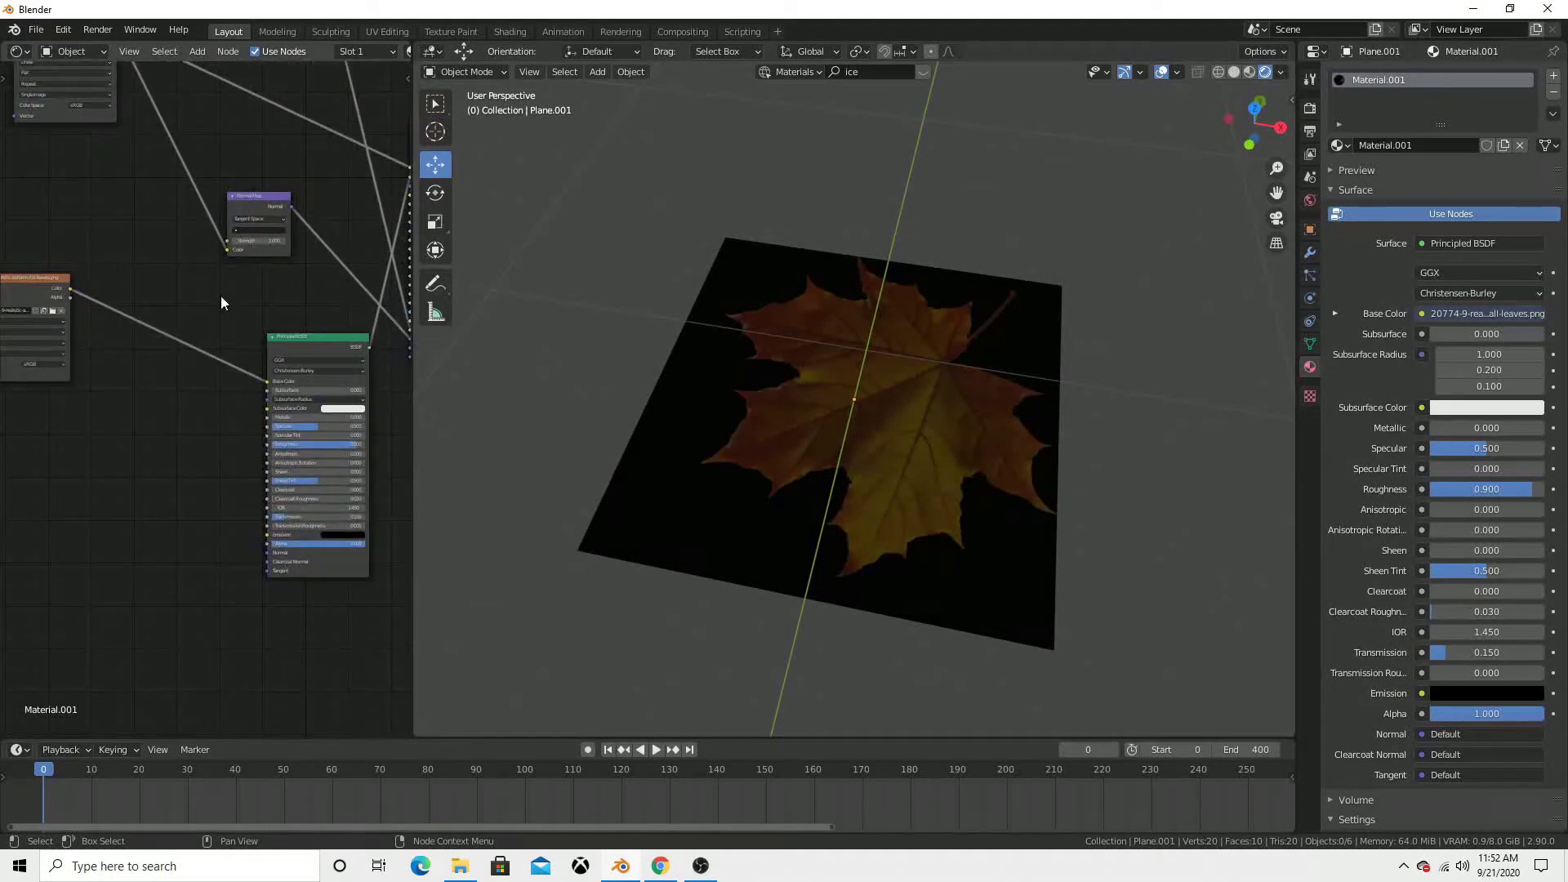
left_click(250, 208)
key("shift+d")
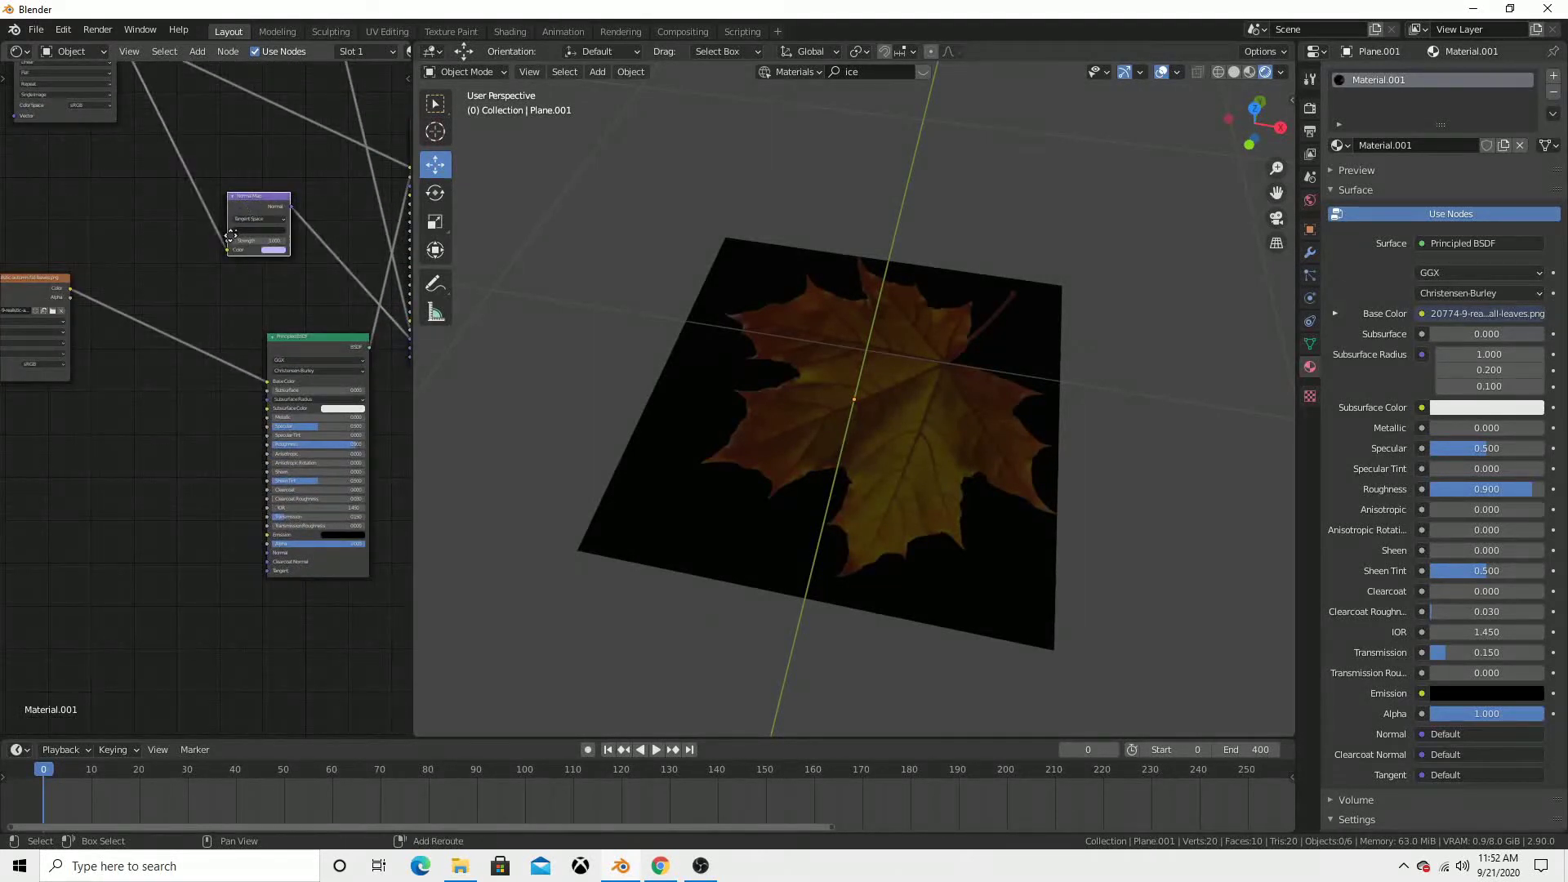
left_click_drag(70, 288, 136, 477)
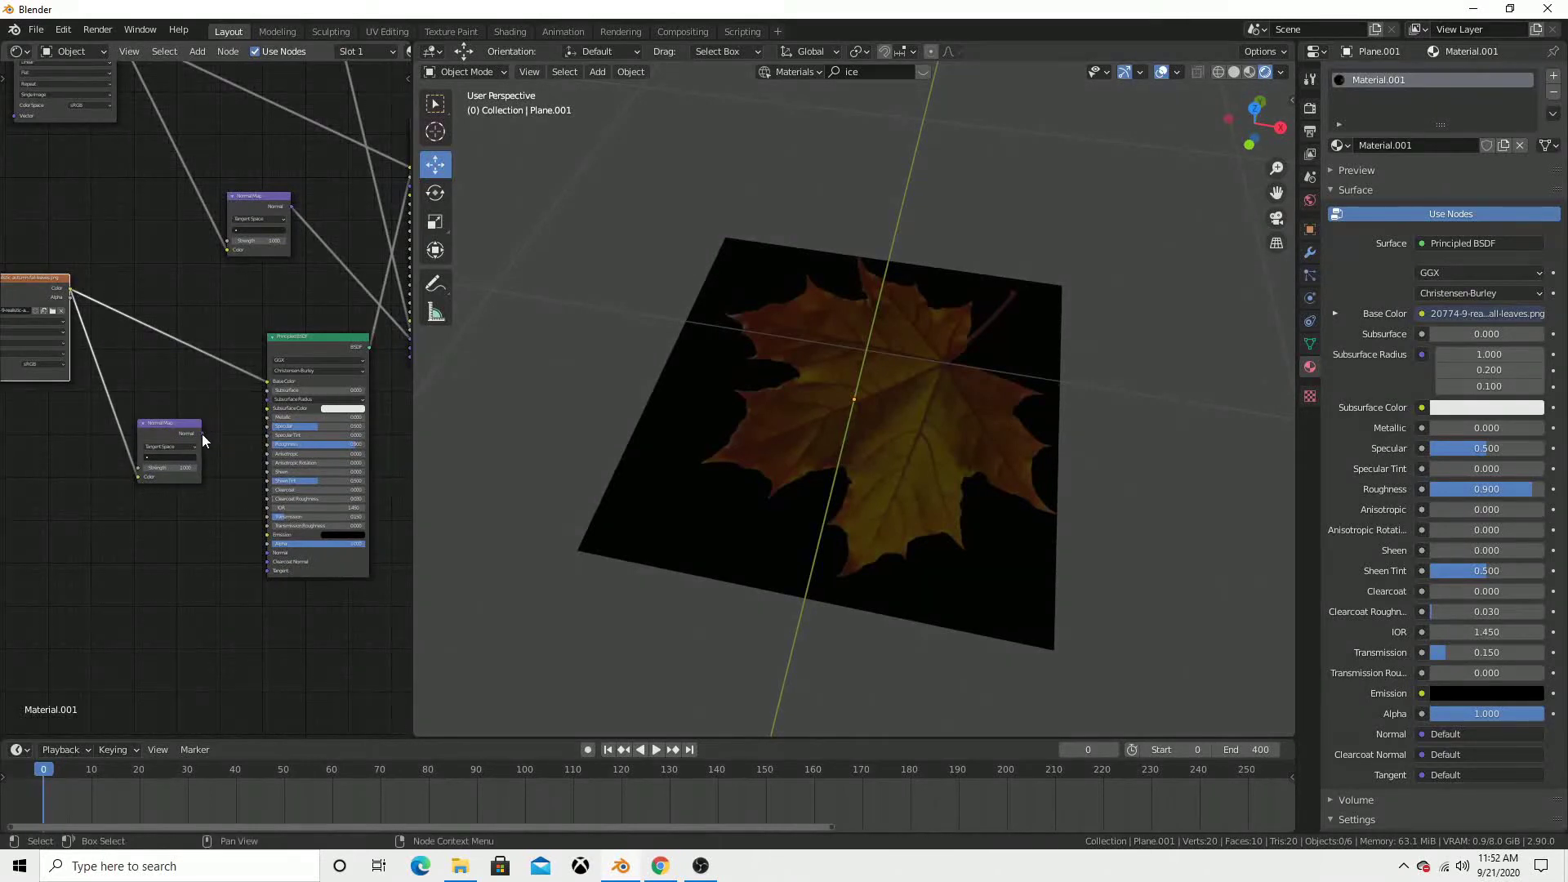
left_click_drag(203, 433, 266, 556)
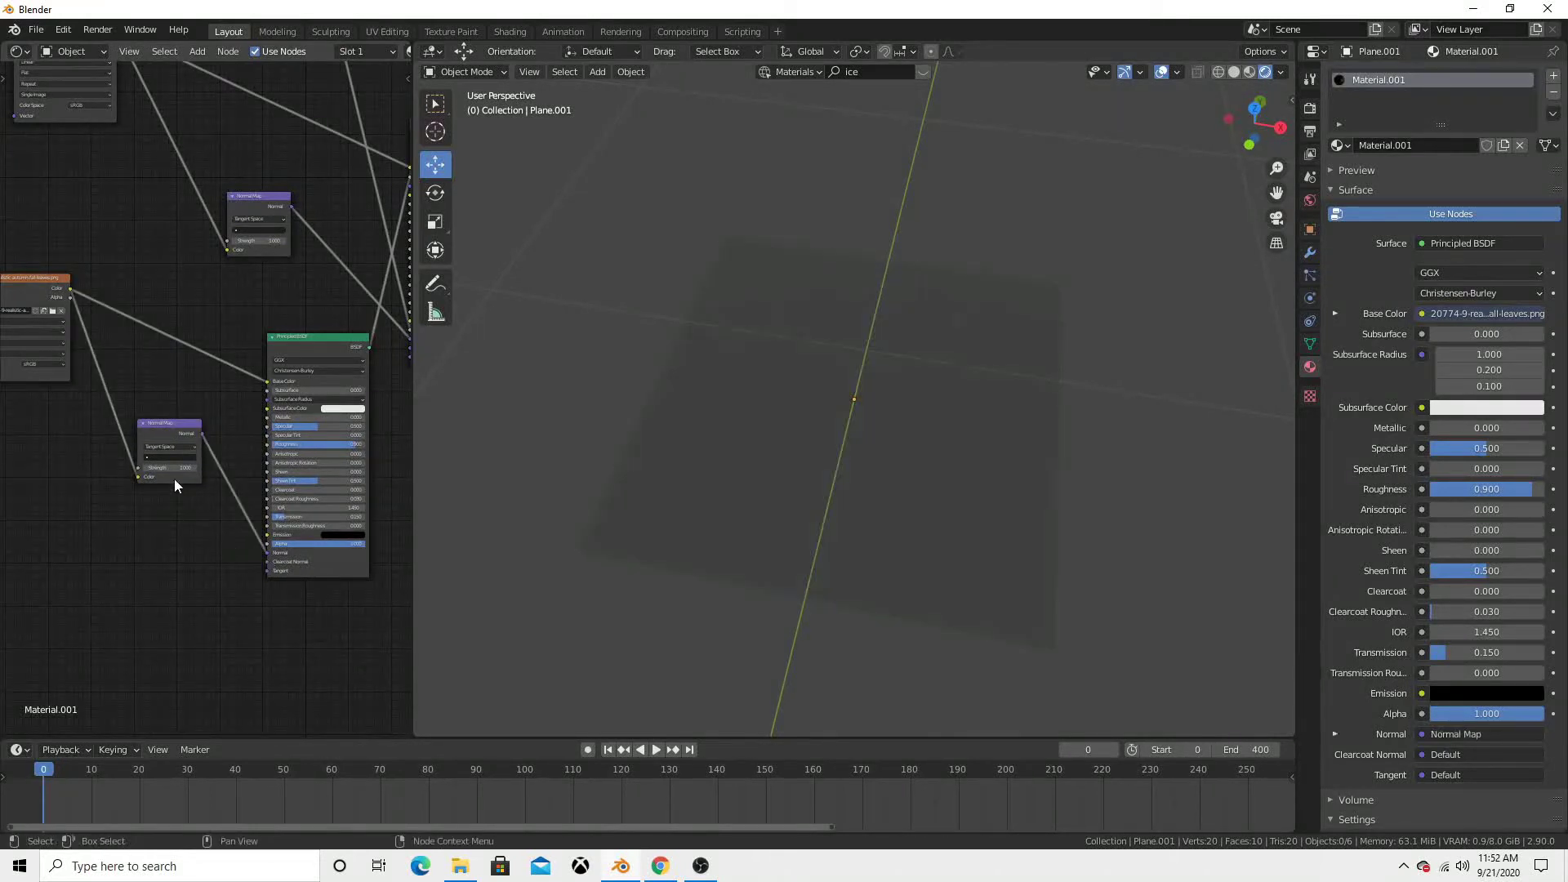
left_click_drag(172, 420, 175, 499)
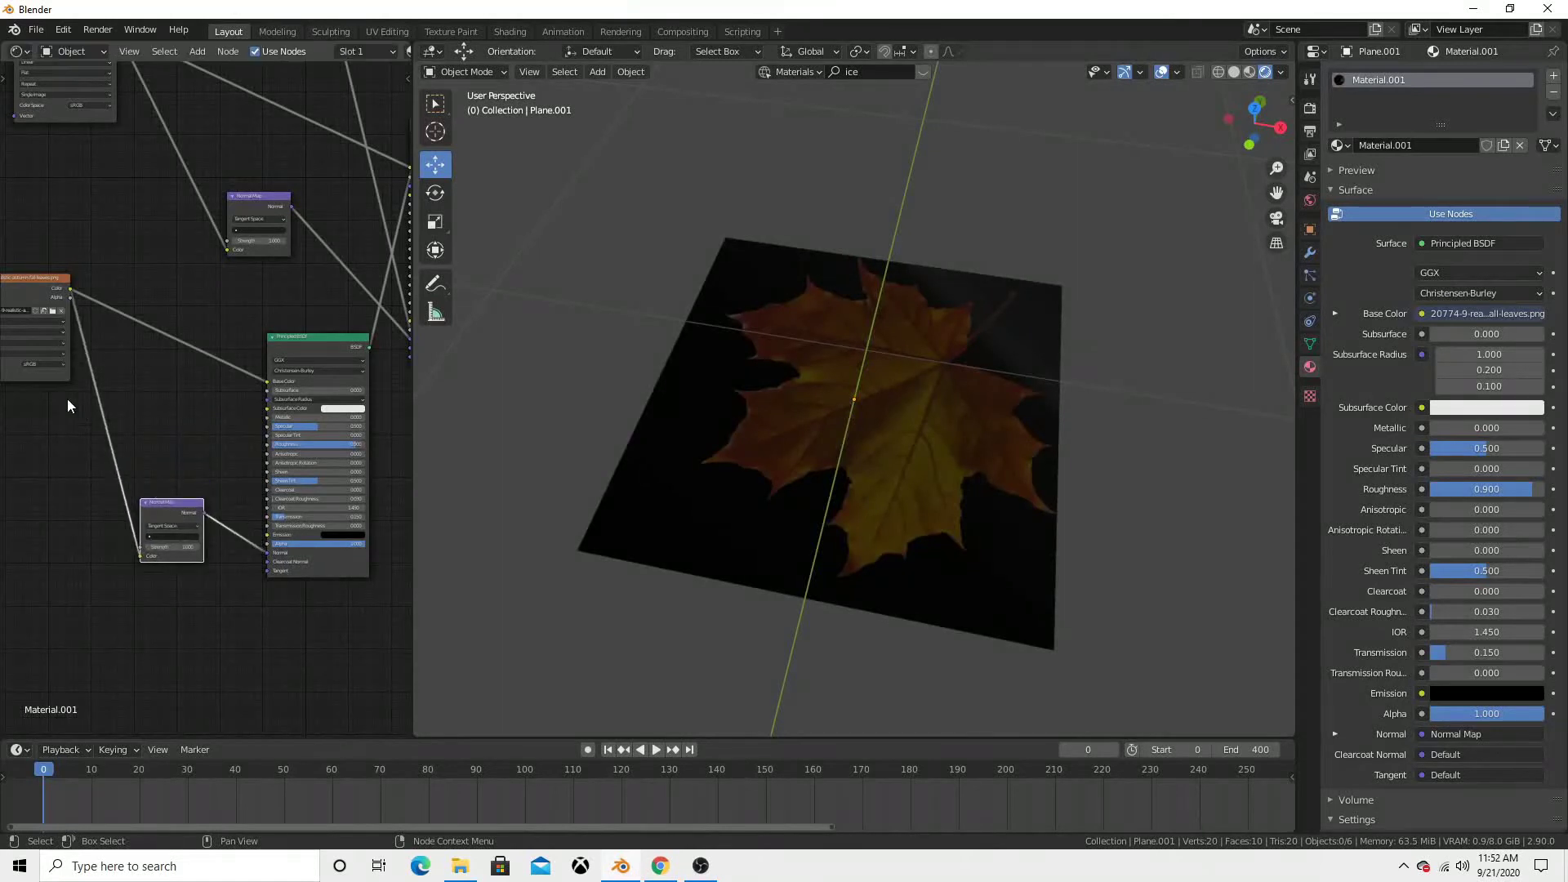
scroll(214, 245, "down", 2)
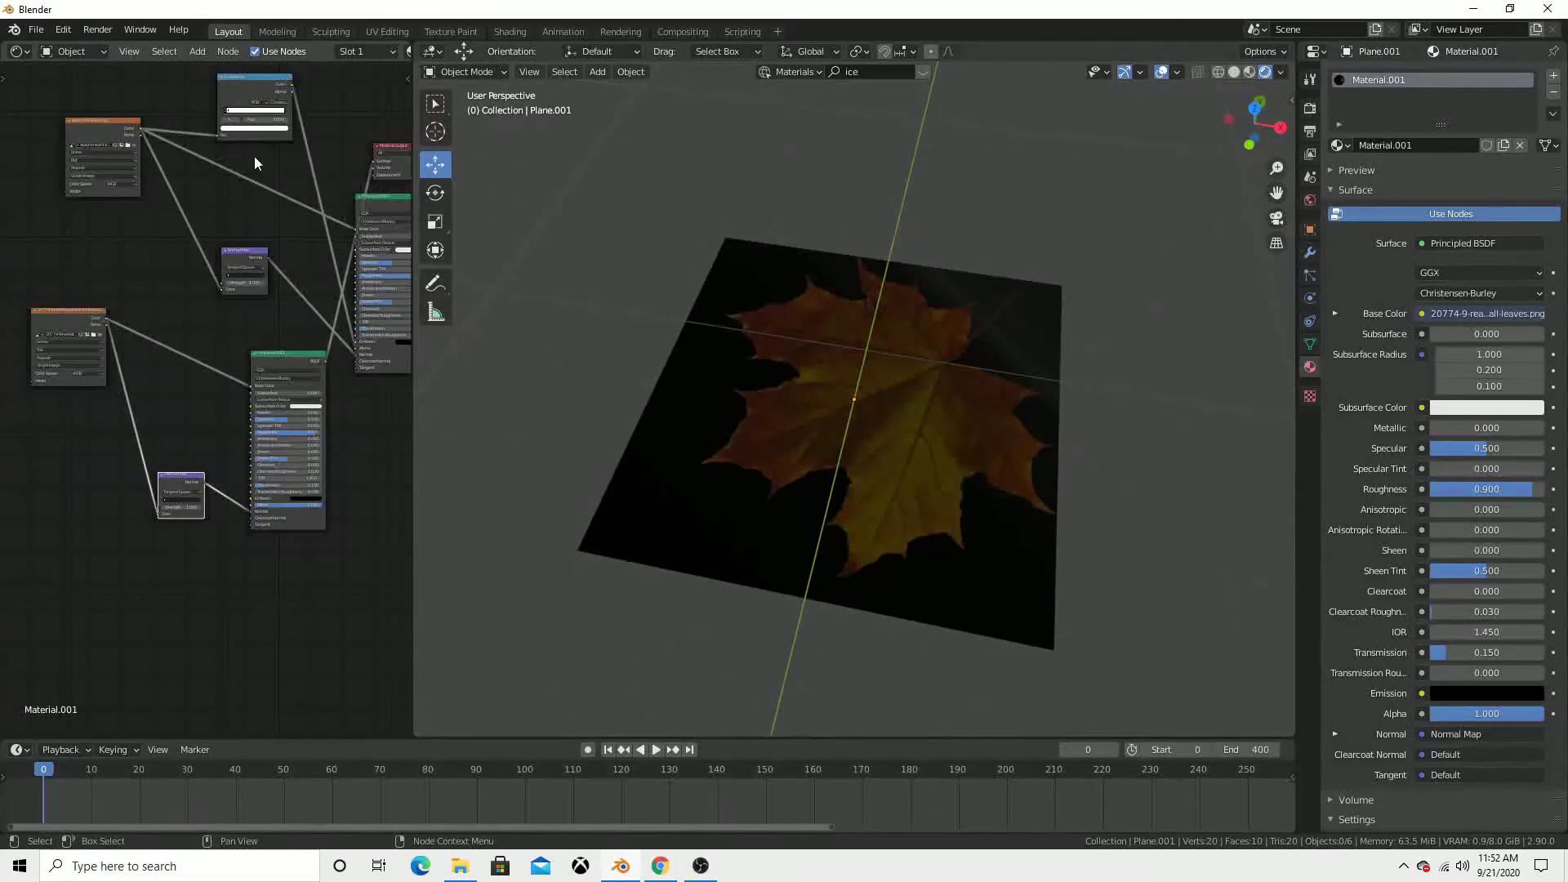
- Duplicate the ColorRamp, feed the leaf image into its Fac, and drive the new shader's Alpha
left_click(242, 88)
key("shift+d")
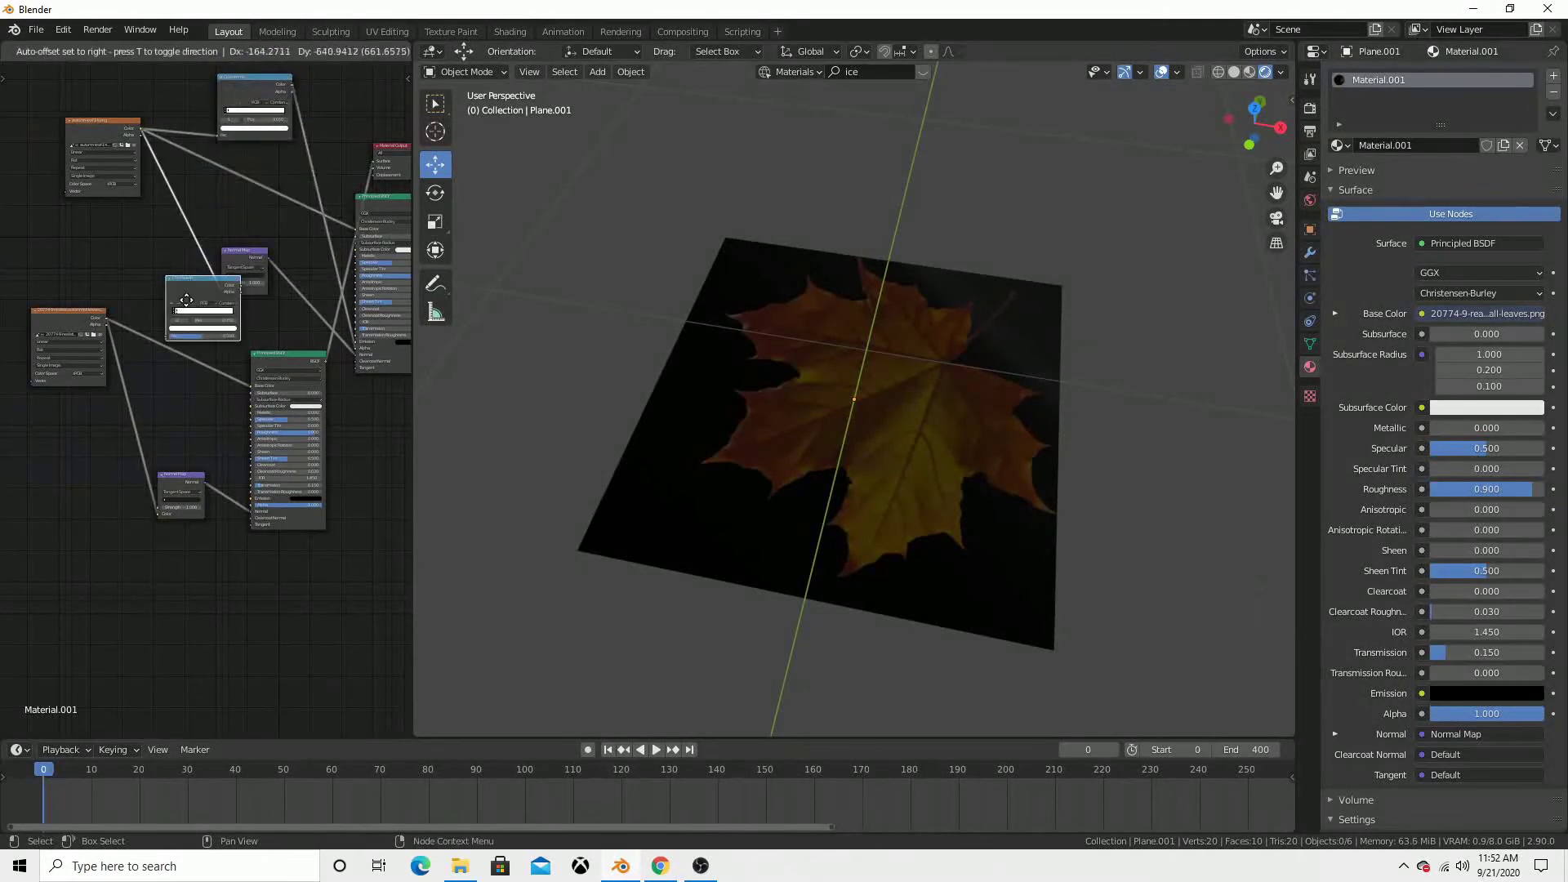
left_click(172, 400)
scroll(224, 374, "up", 1)
scroll(242, 405, "up", 1)
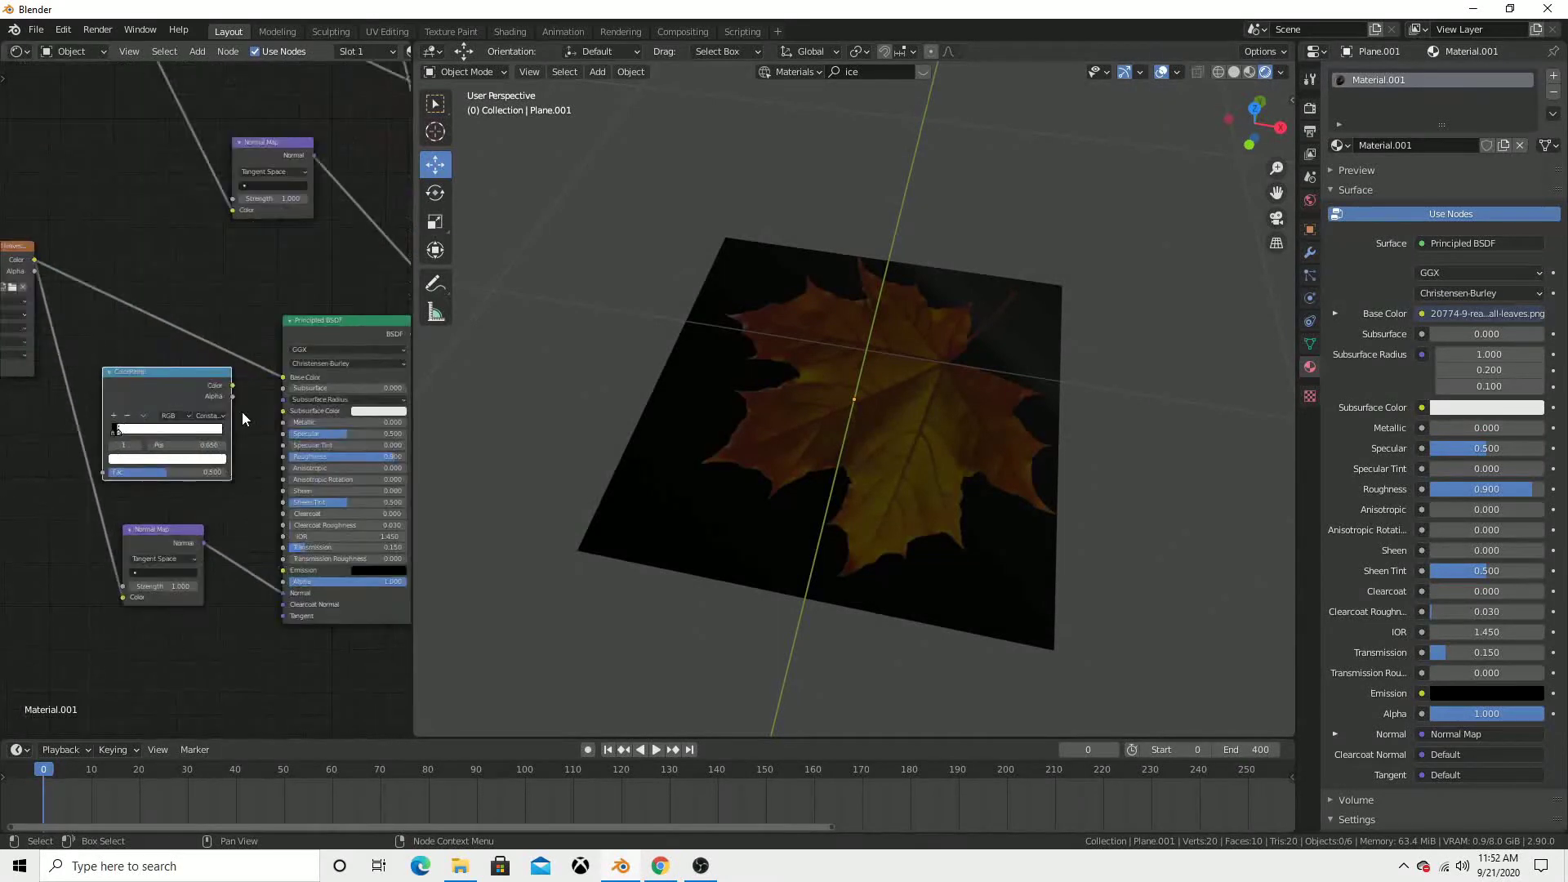
scroll(239, 413, "up", 1)
middle_click_drag(301, 463, 335, 381)
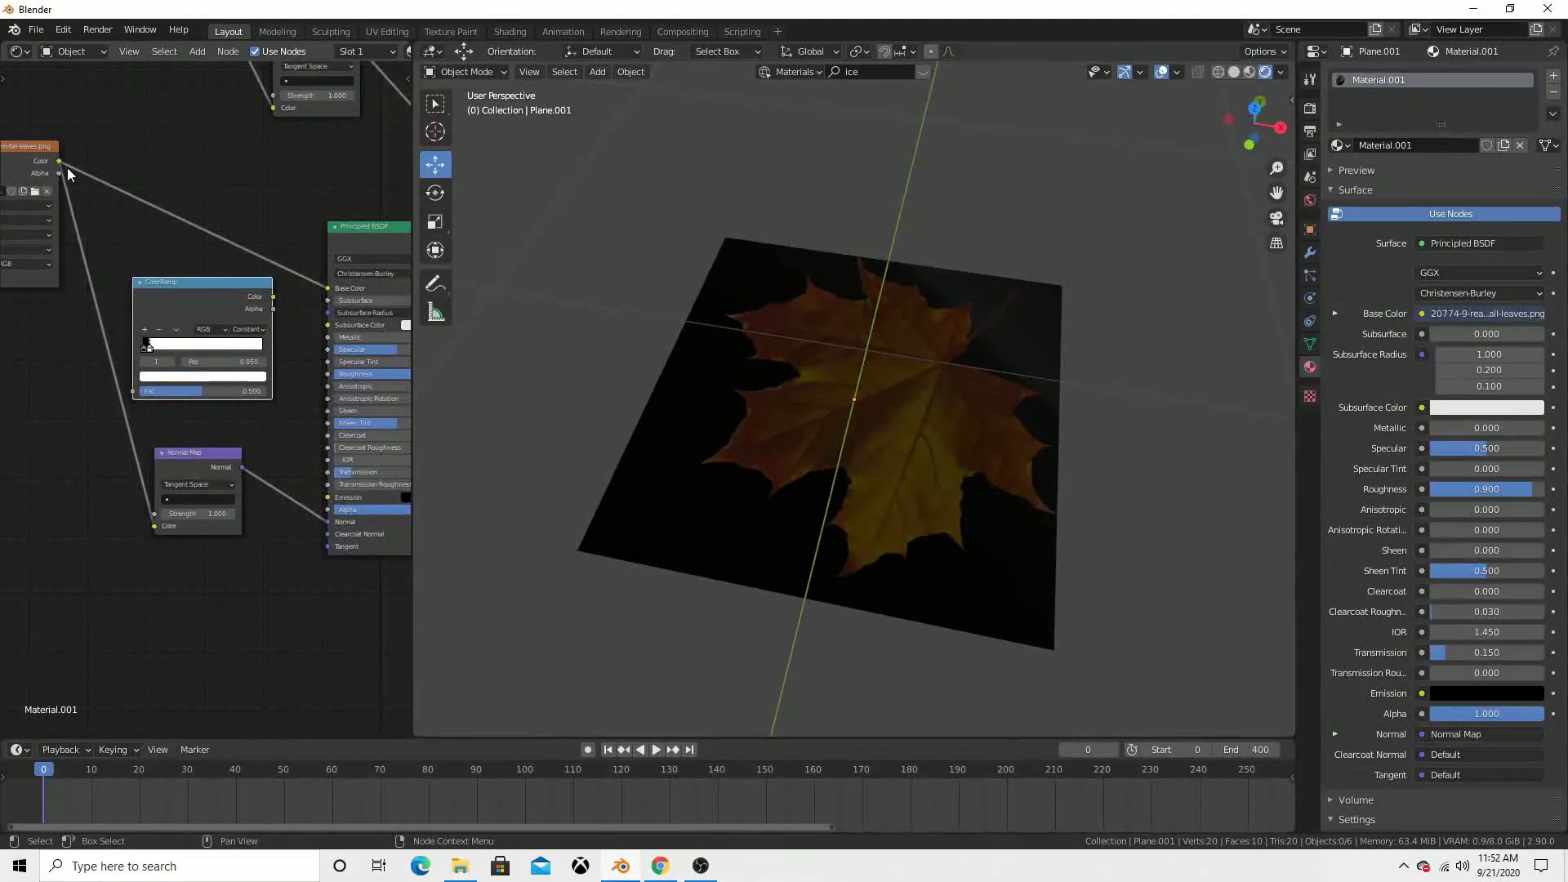
left_click(198, 307, "ctrl+shift")
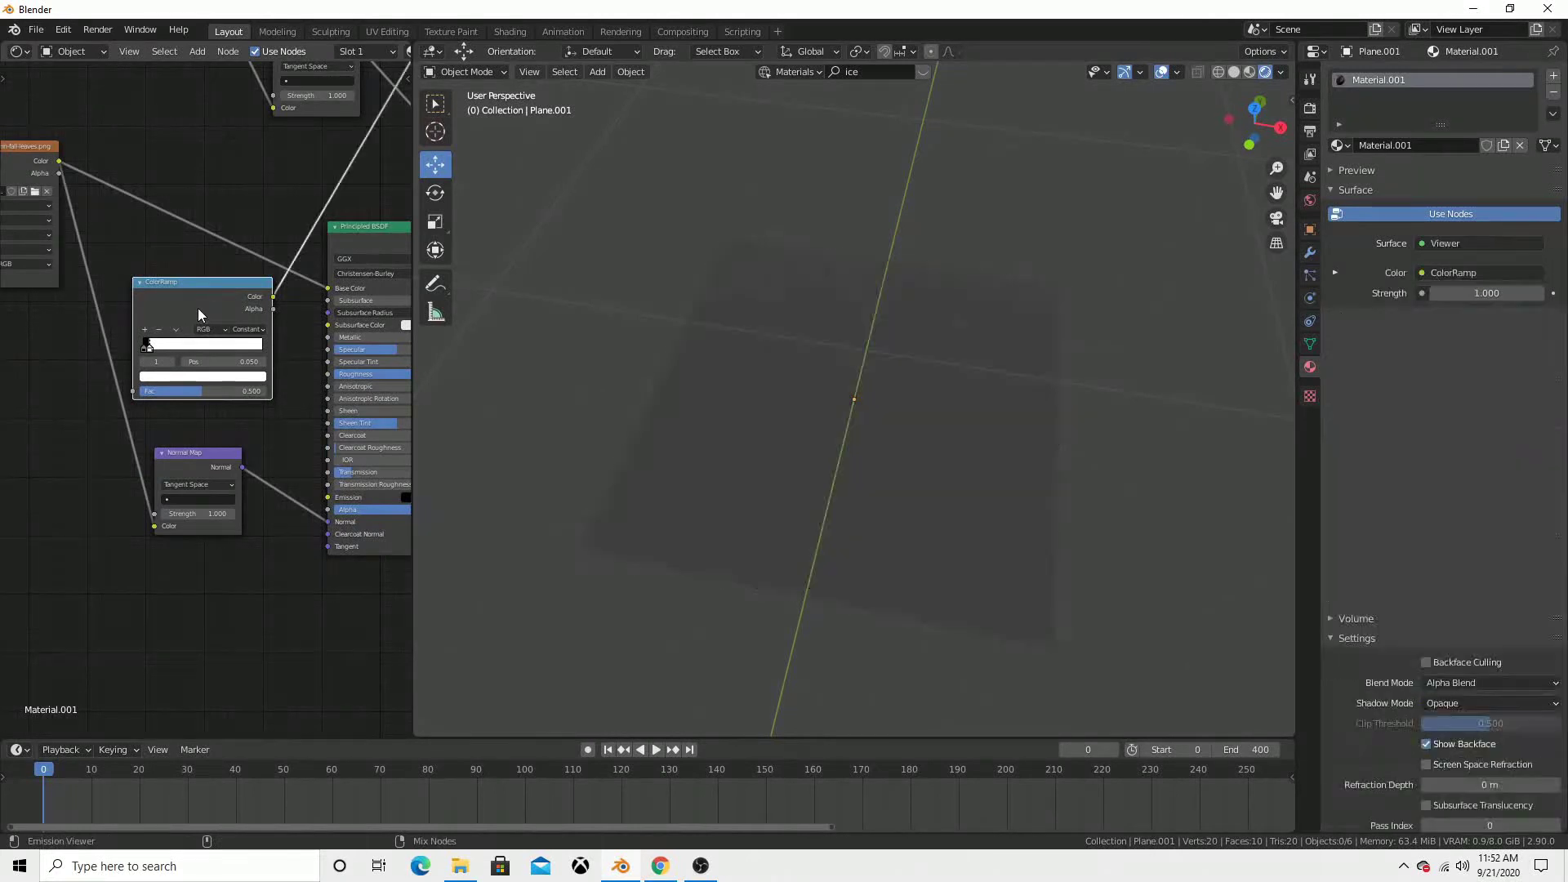
left_click_drag(61, 164, 129, 387)
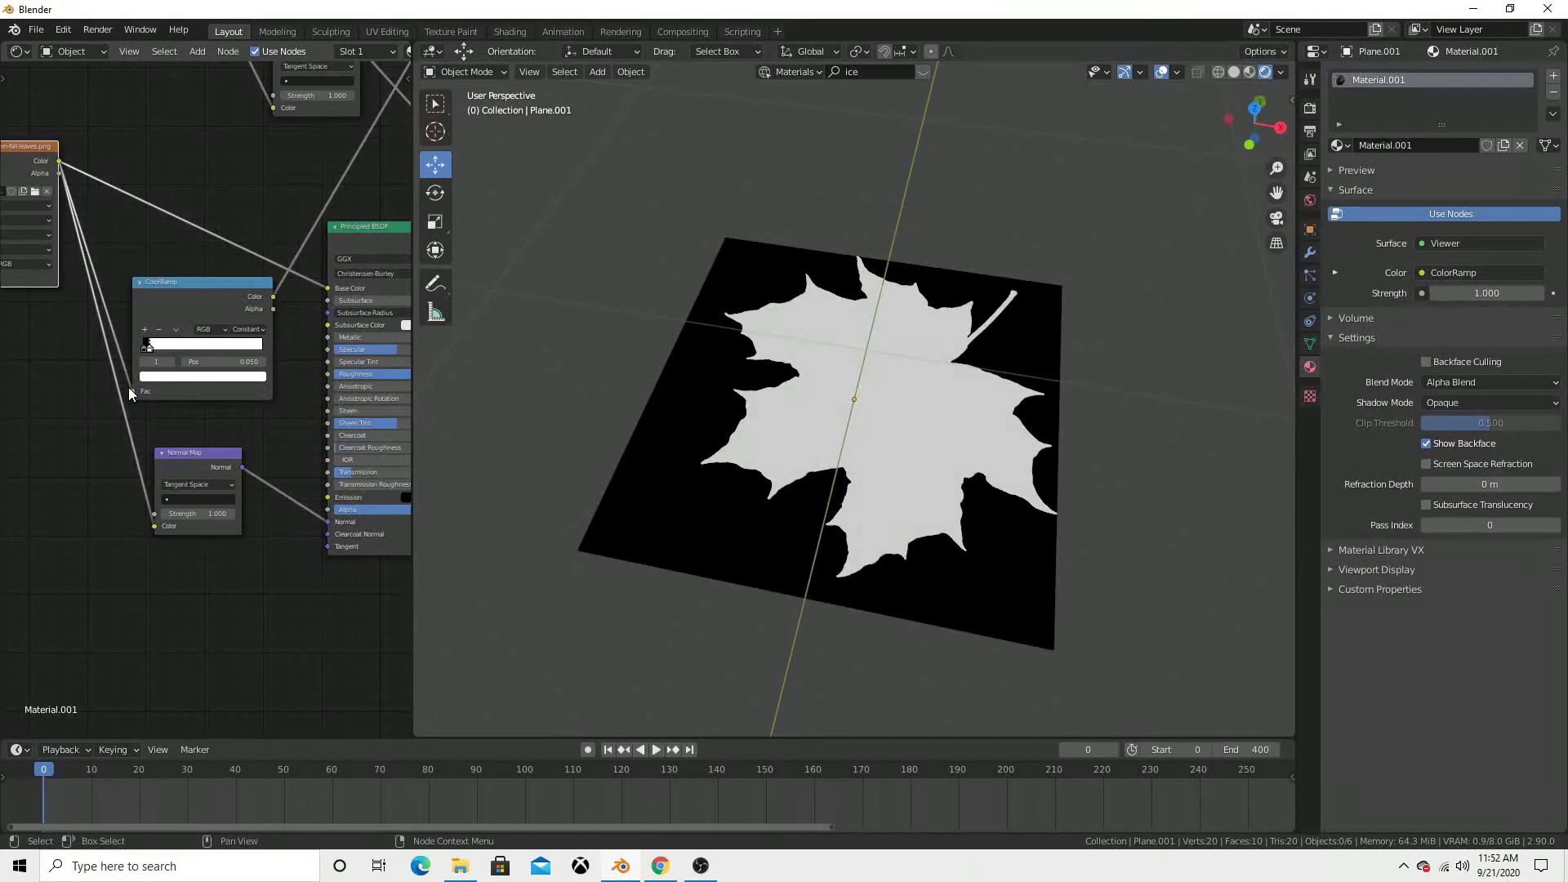
left_click_drag(272, 297, 304, 449)
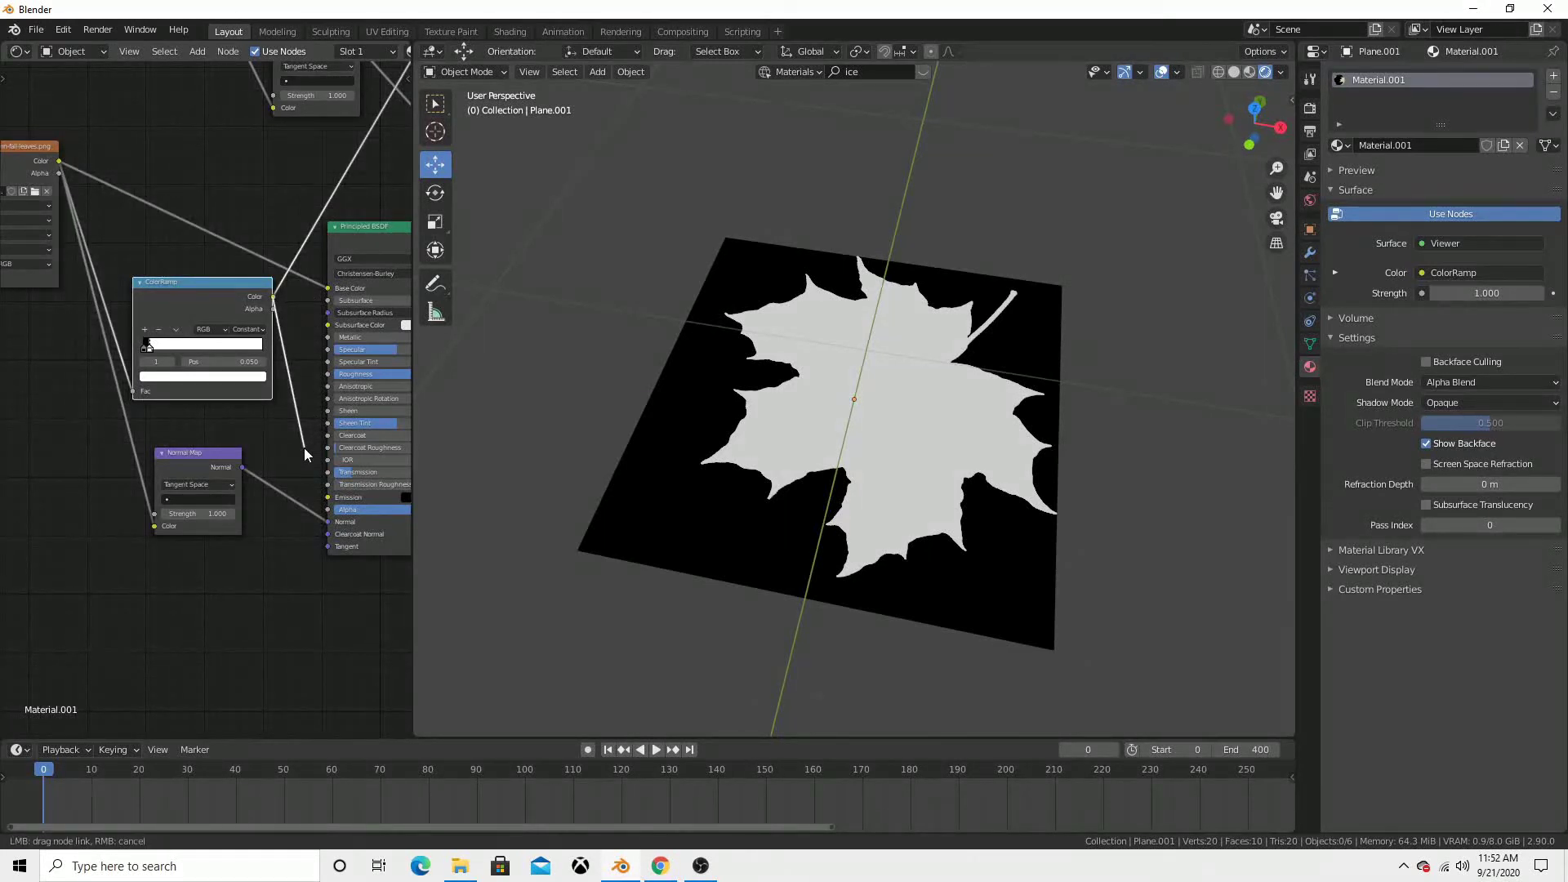
left_click_drag(303, 447, 325, 510)
- Restore the Principled BSDF as surface output and move the Material Output node to the right
left_click(360, 242, "ctrl+shift")
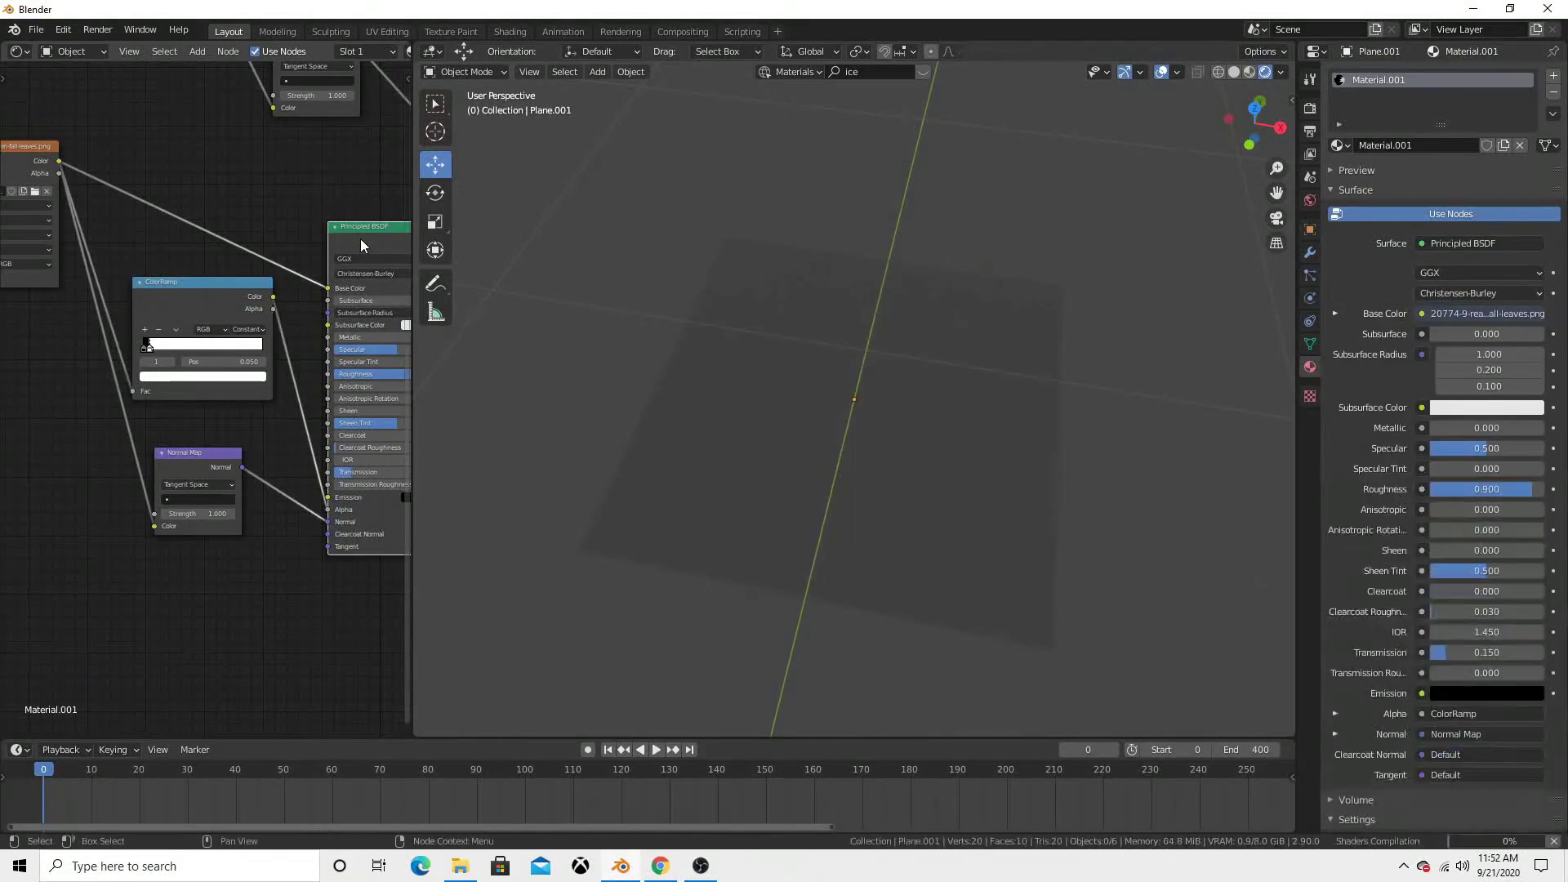
mouse_move(946, 542)
middle_mouse_down()
mouse_move(962, 533)
mouse_move(862, 472)
mouse_move(898, 323)
middle_mouse_up()
middle_click_drag(924, 337, 908, 551)
scroll(923, 506, "down", 4)
scroll(911, 482, "down", 3)
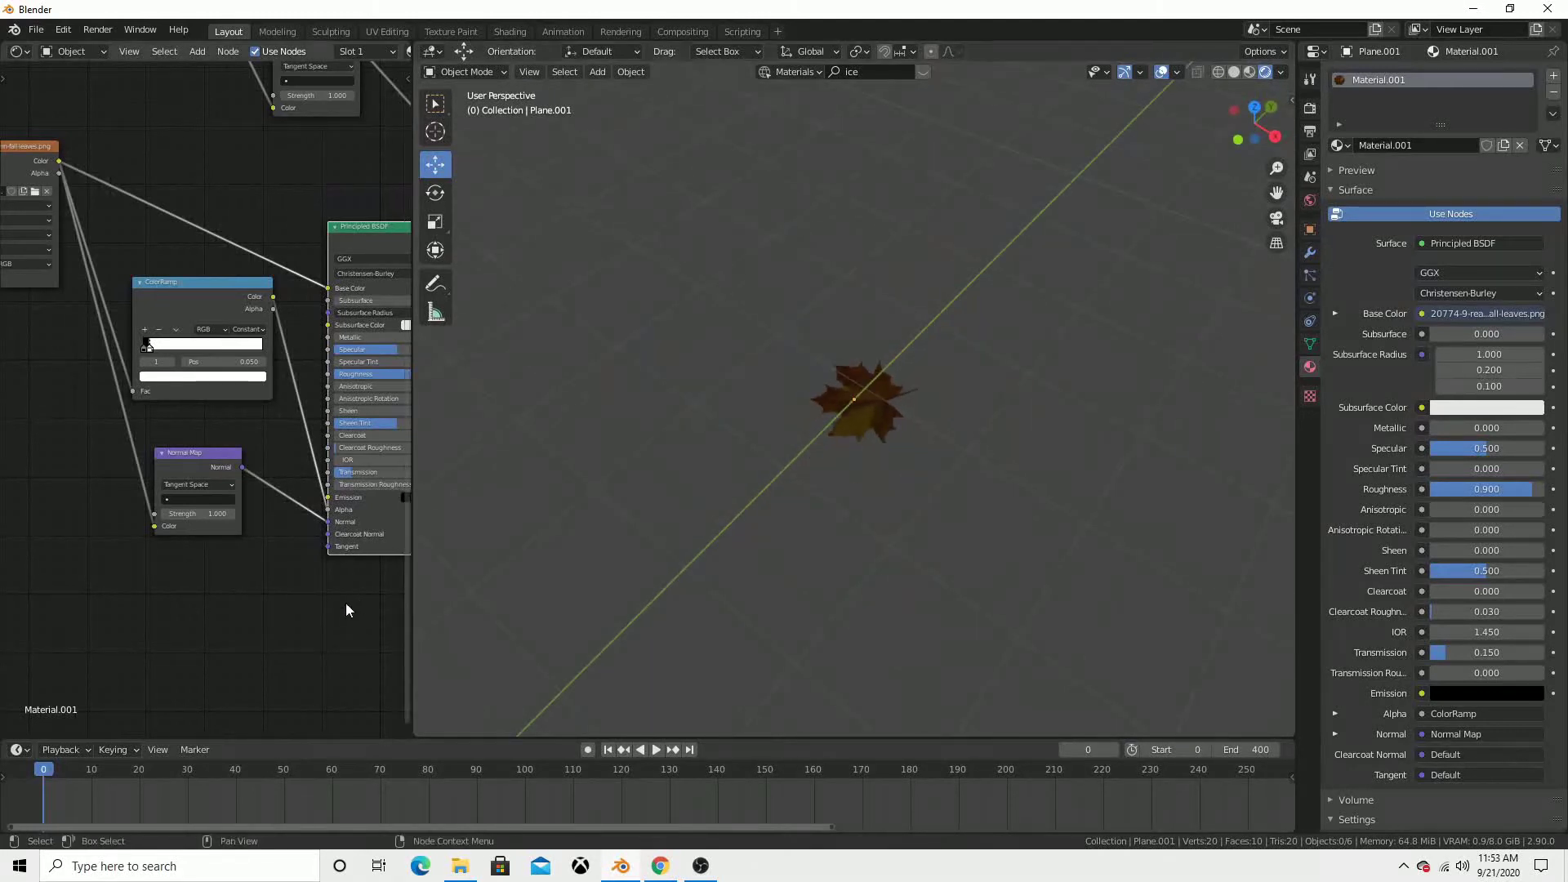
scroll(345, 603, "right", 3)
scroll(361, 467, "right", 3)
scroll(330, 415, "down", 2)
scroll(330, 416, "down", 1)
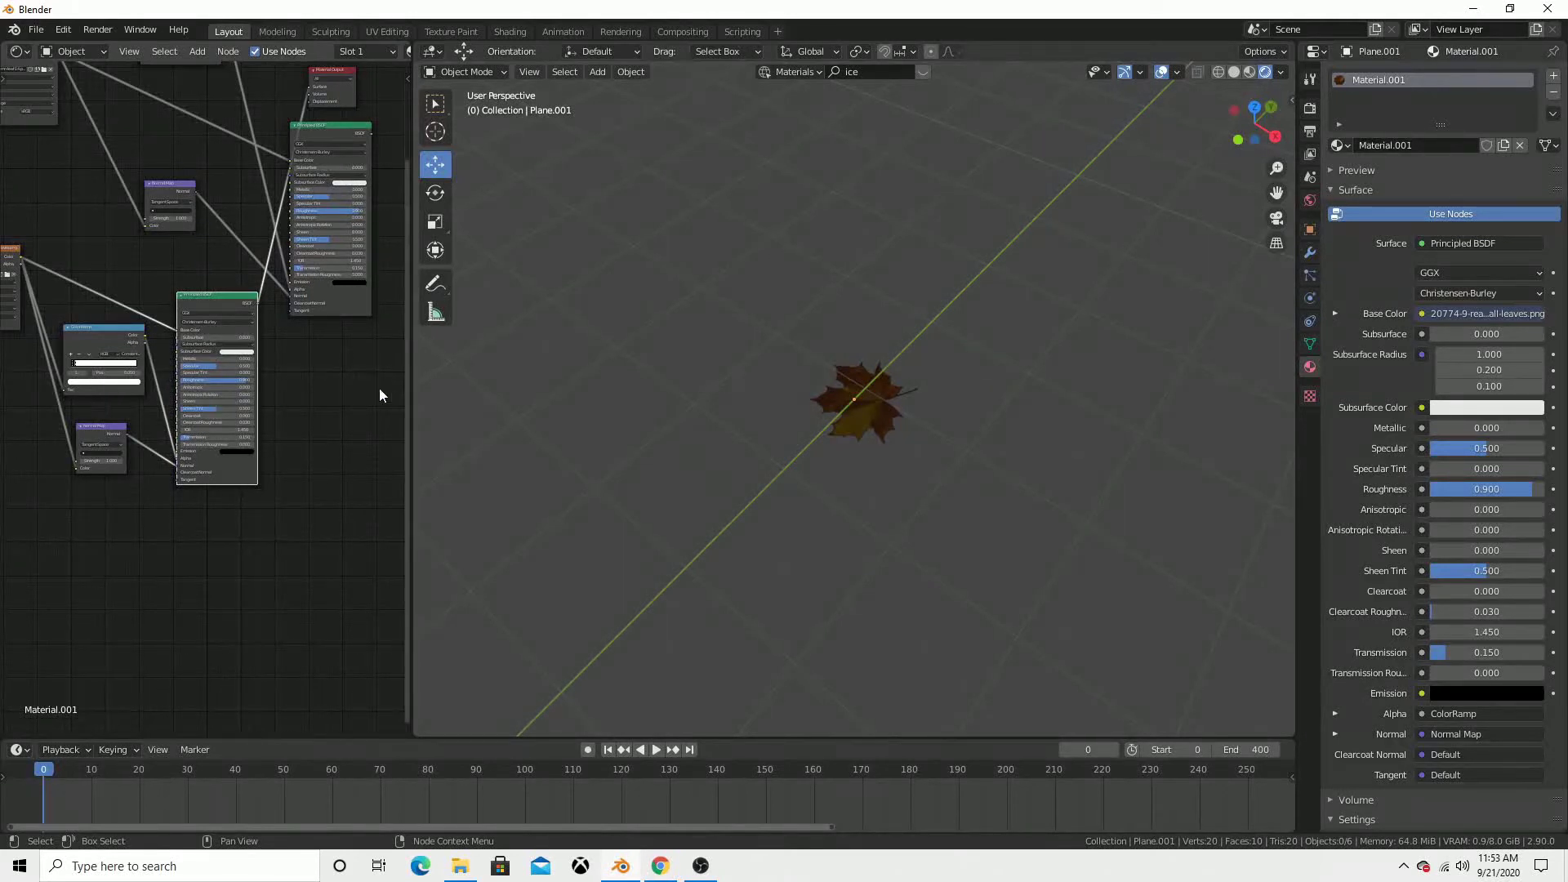
middle_click_drag(312, 436, 306, 398)
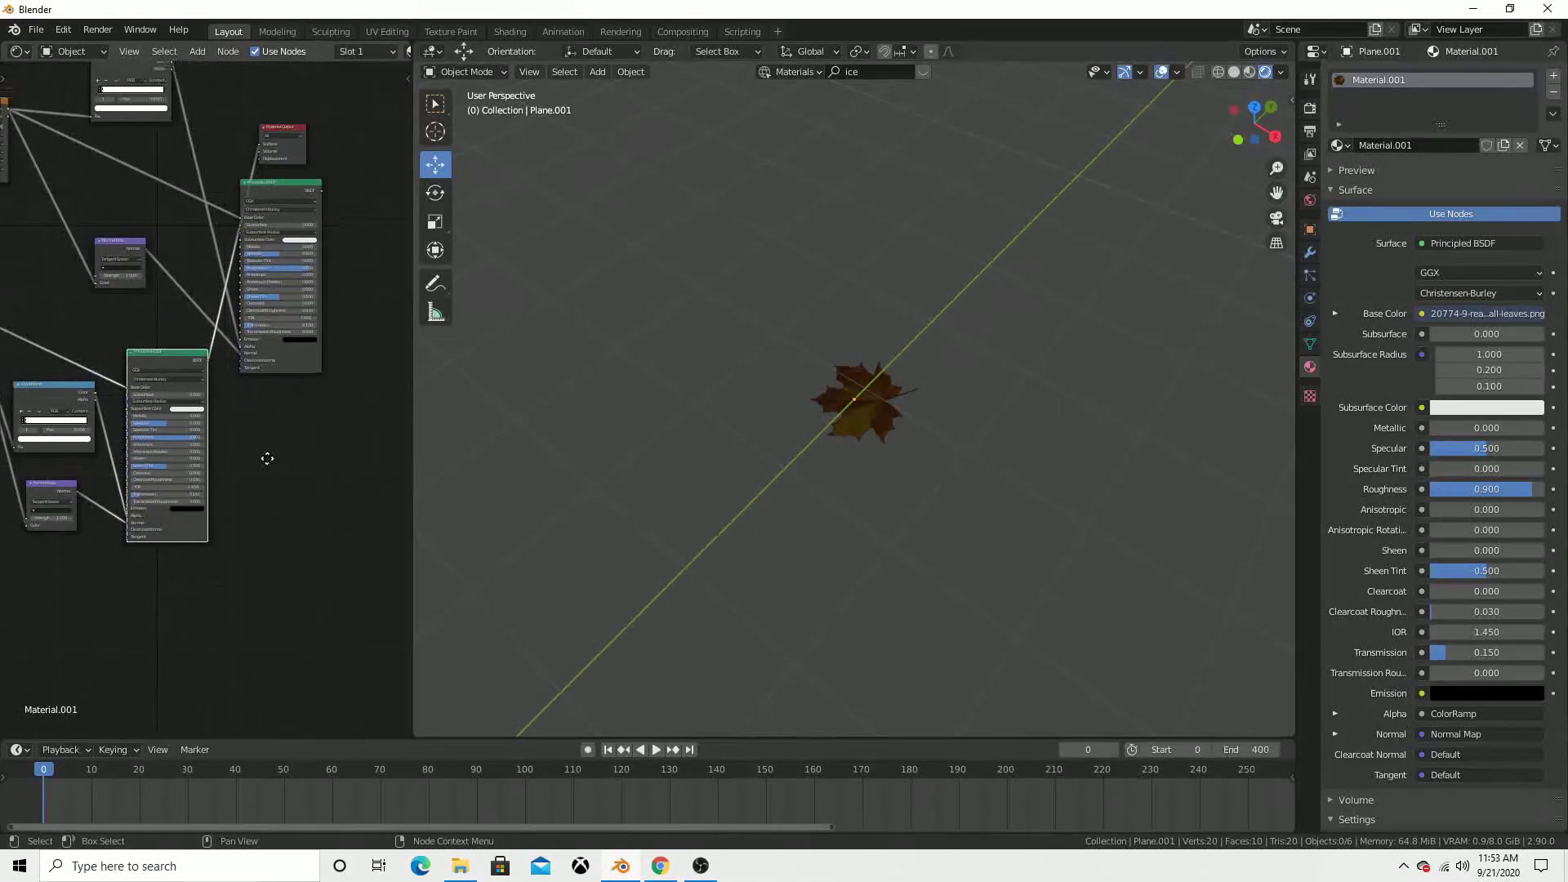
scroll(307, 398, "down", 2)
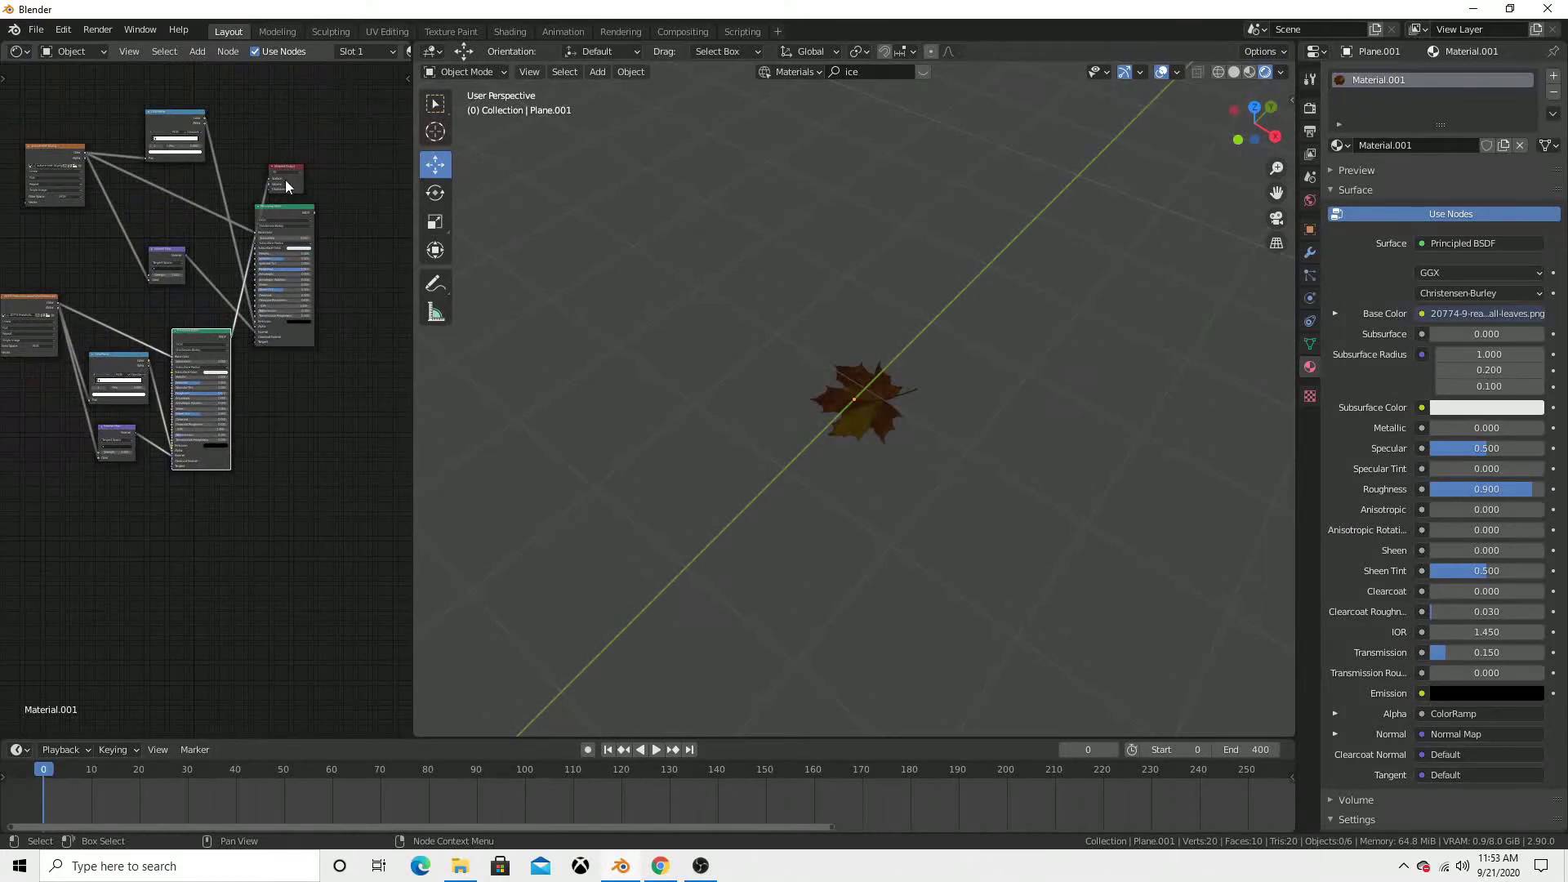
left_click_drag(290, 168, 425, 294)
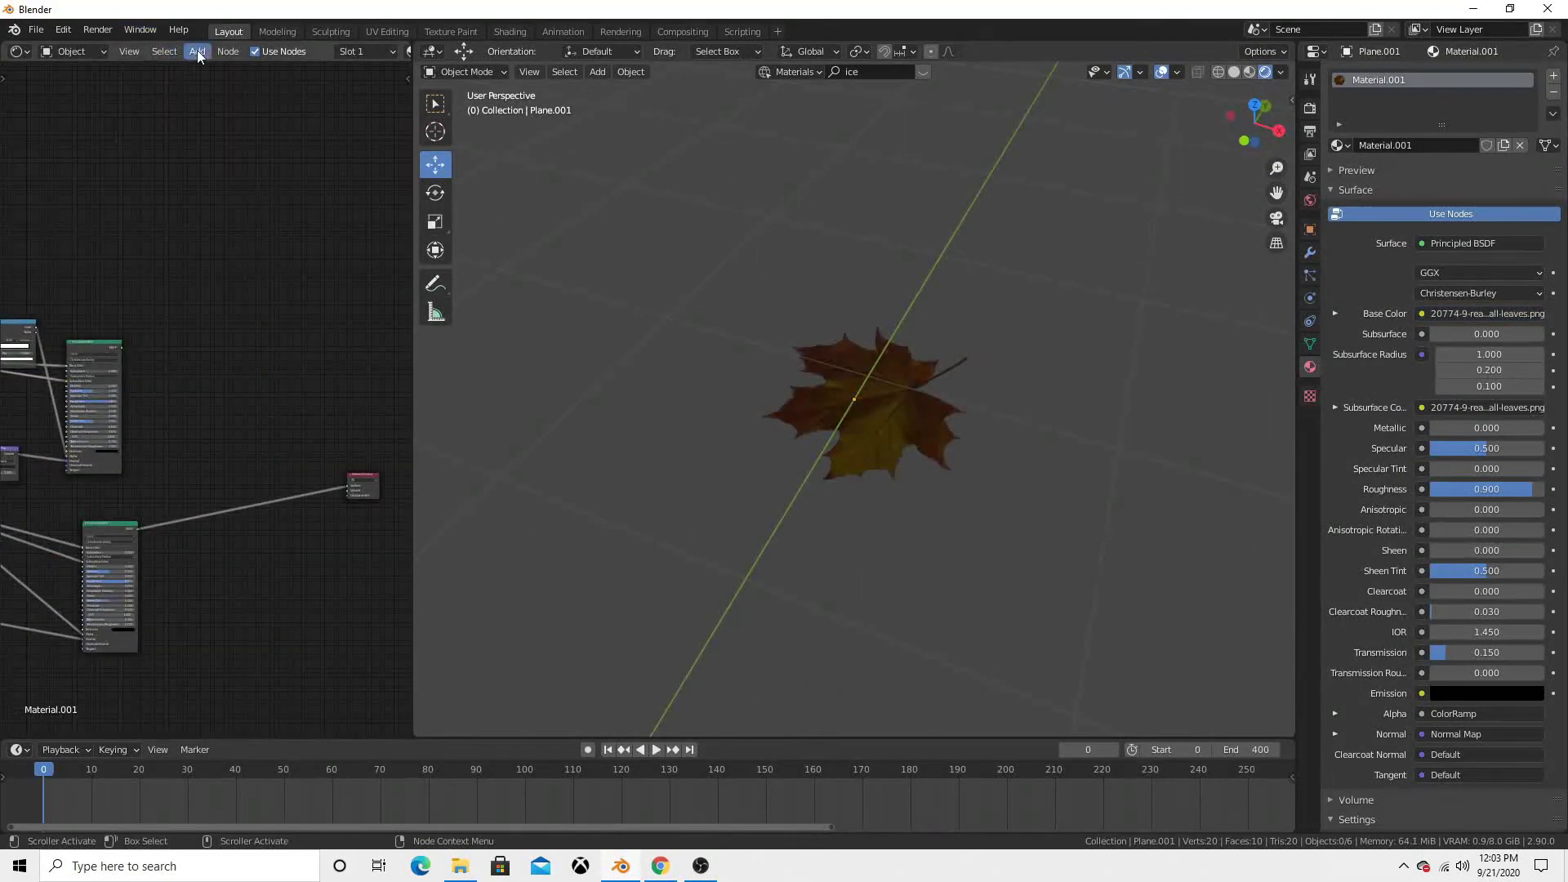
- Add a Mix Shader taking both Principled BSDFs and feeding the Material Output surface
left_click(198, 52)
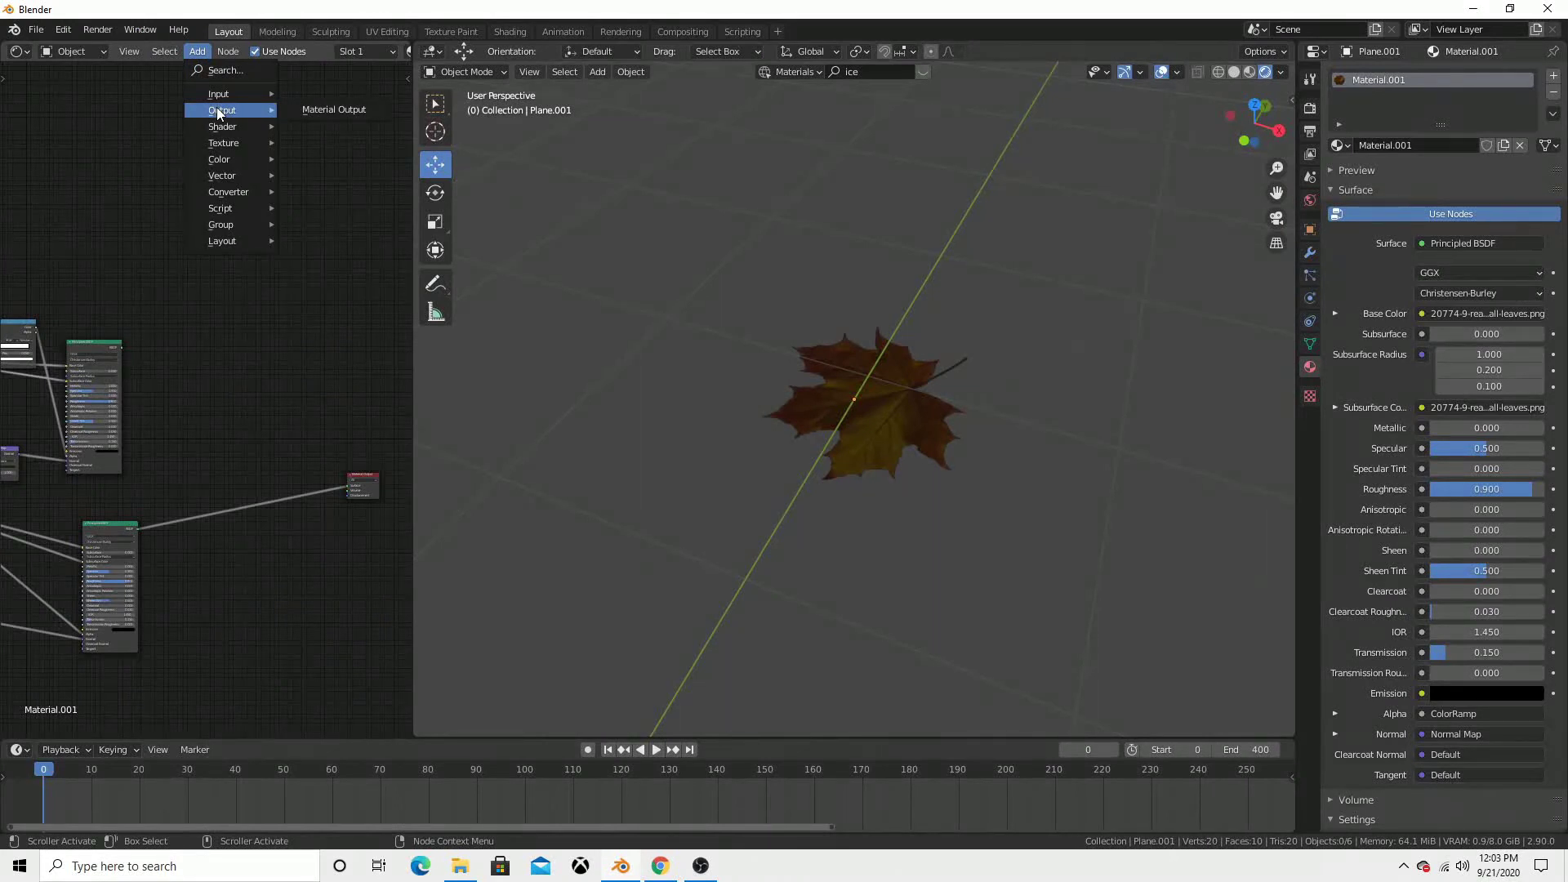
mouse_move(222, 126)
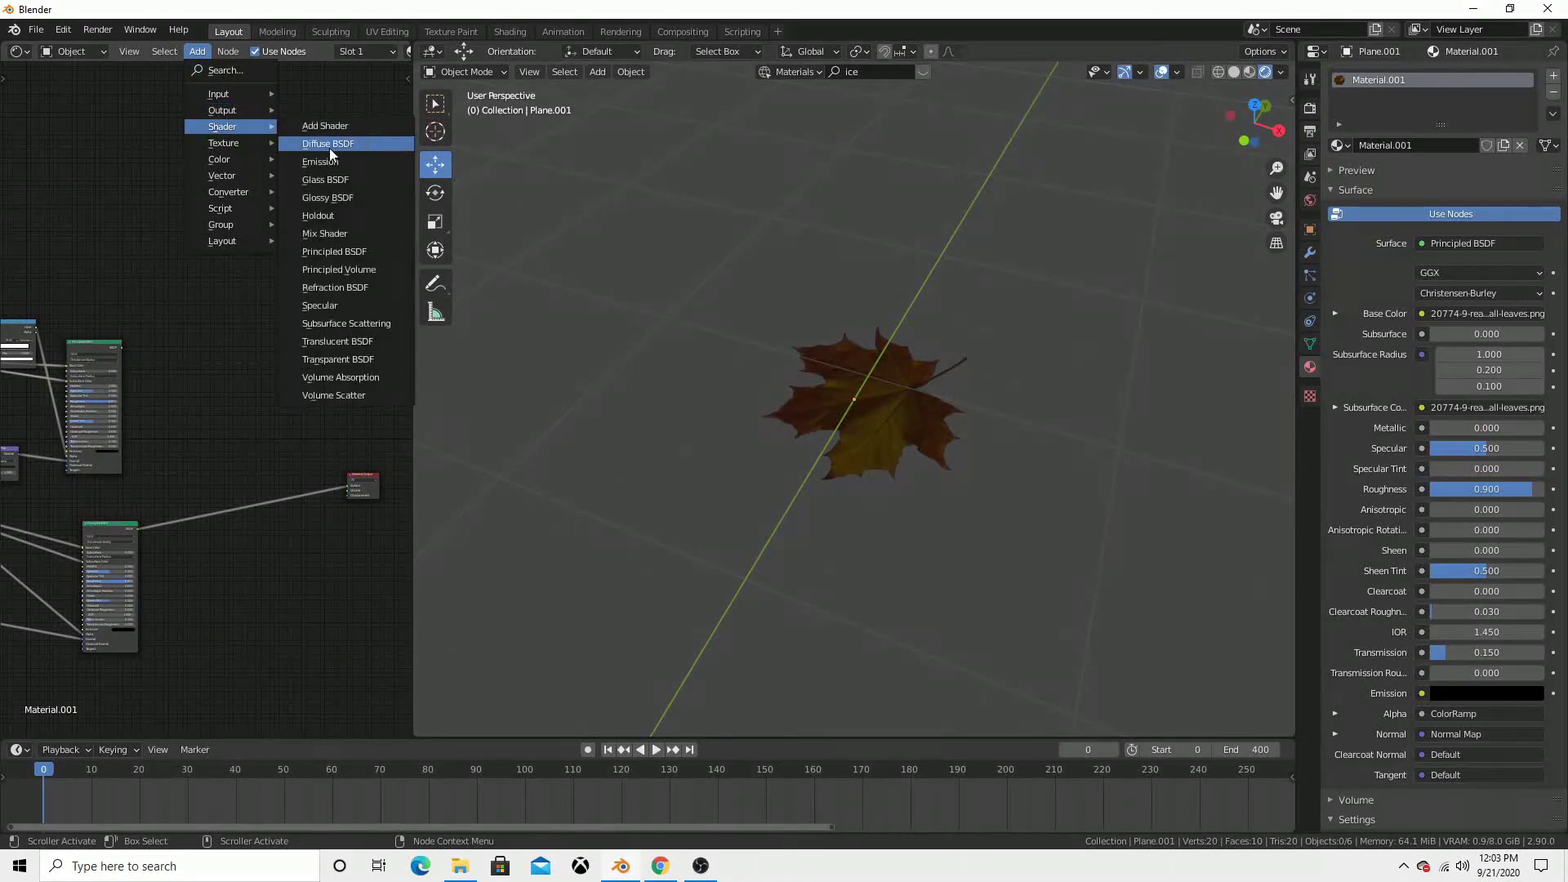
left_click(342, 236)
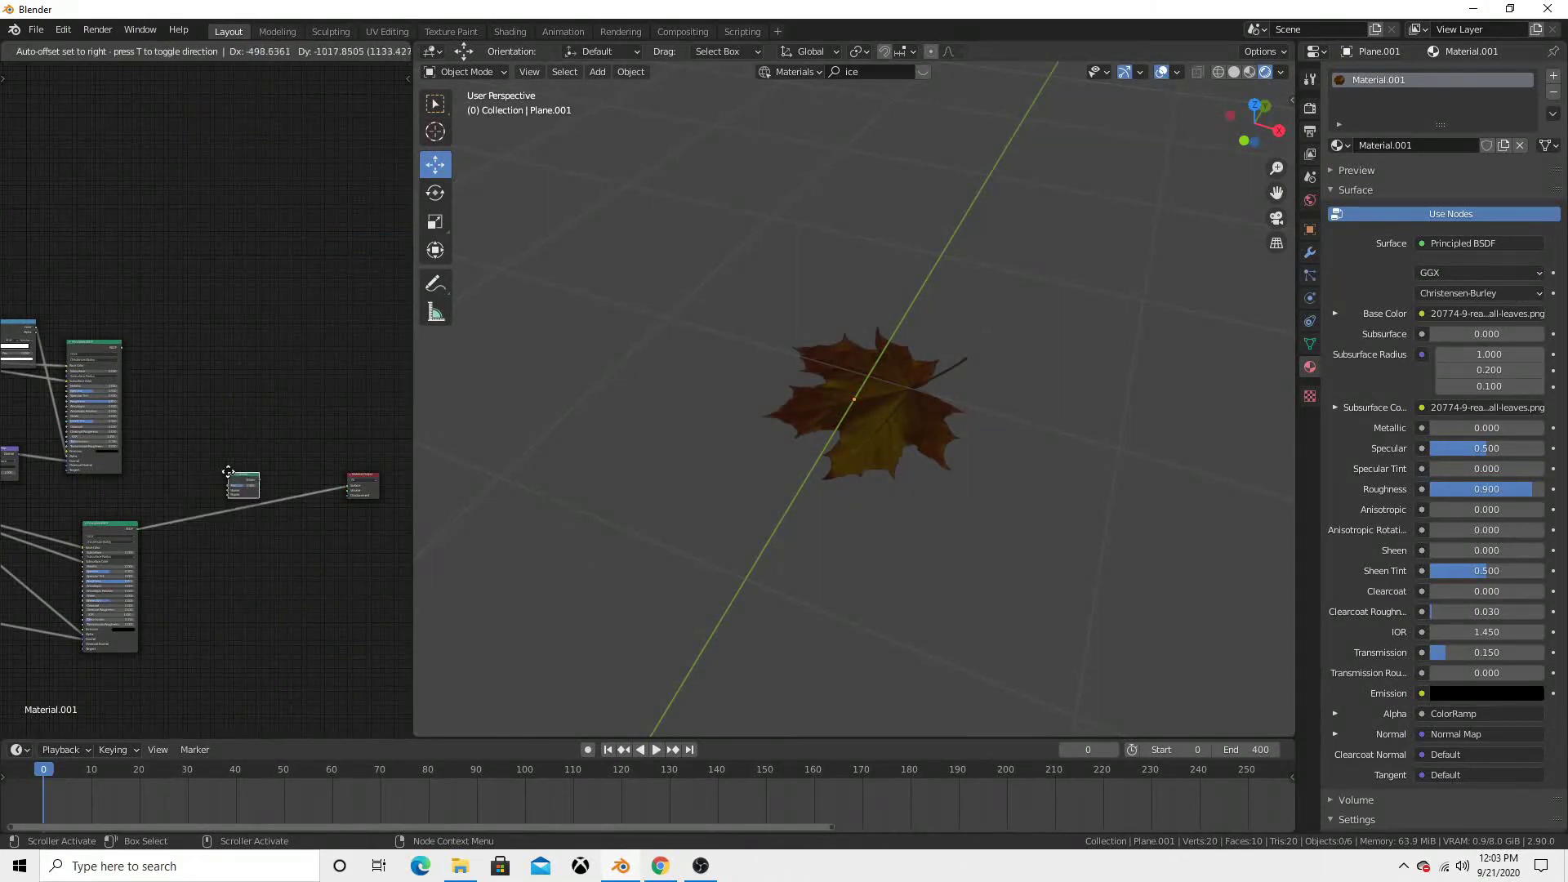
left_click(255, 442)
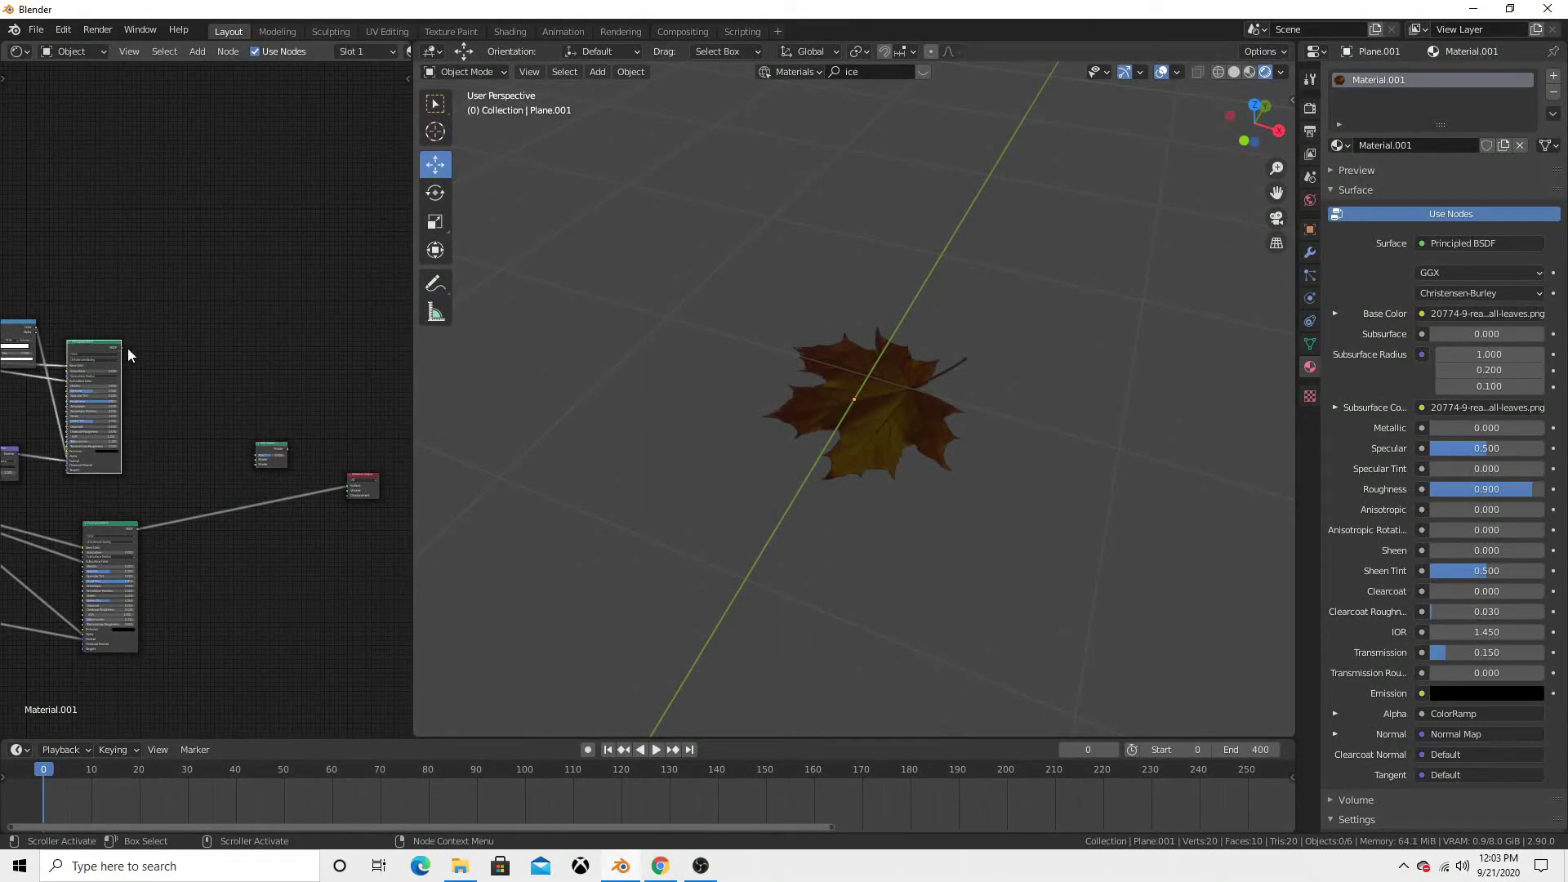
left_click_drag(120, 346, 257, 457)
left_click_drag(137, 528, 257, 464)
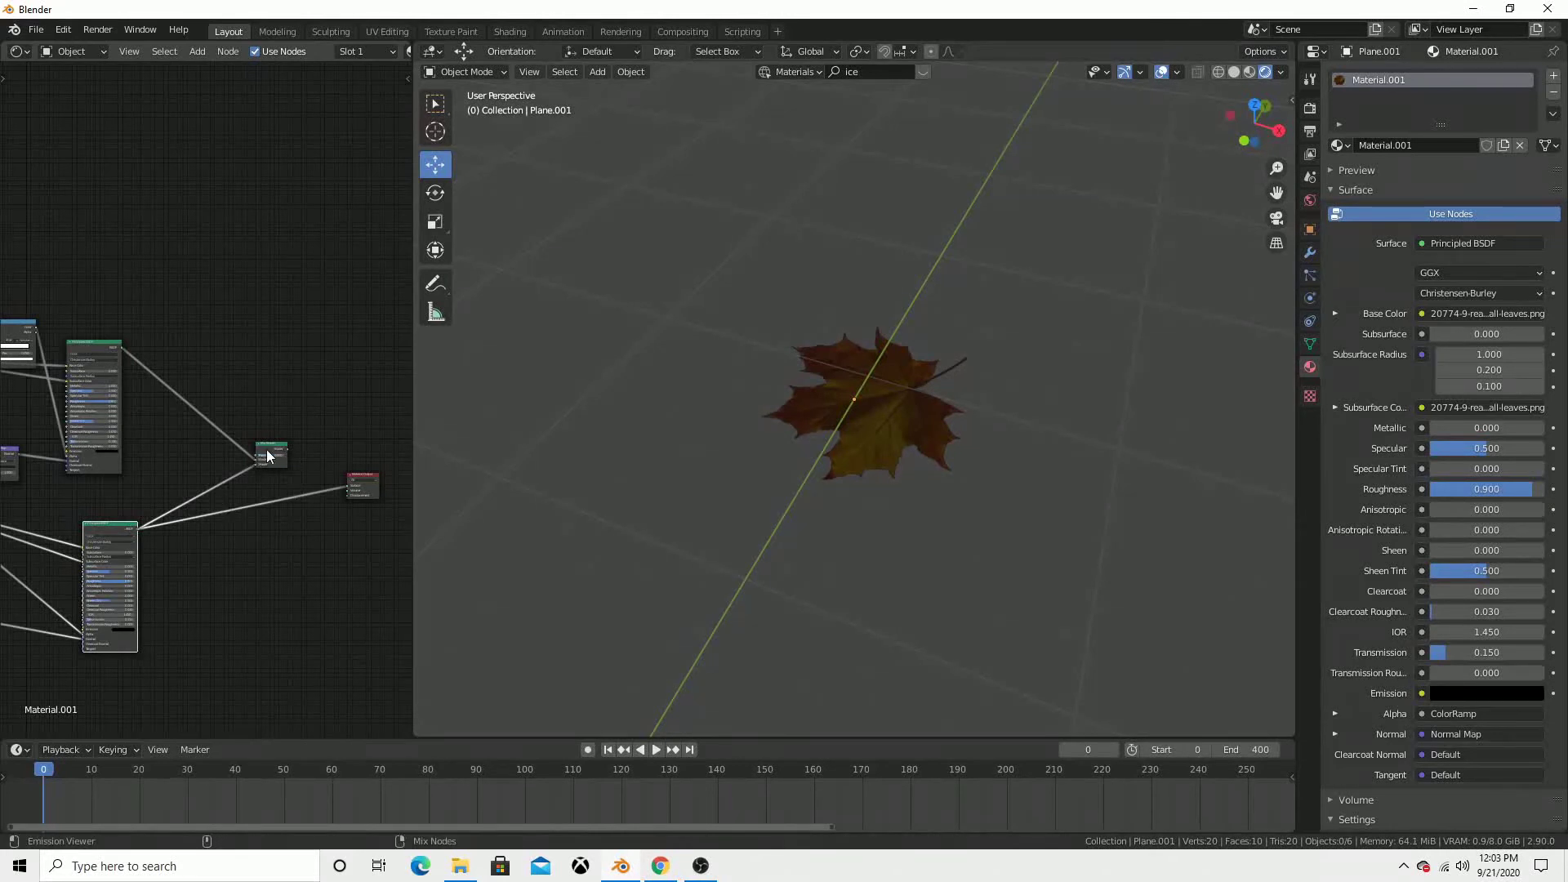
left_click(267, 452, "ctrl+shift")
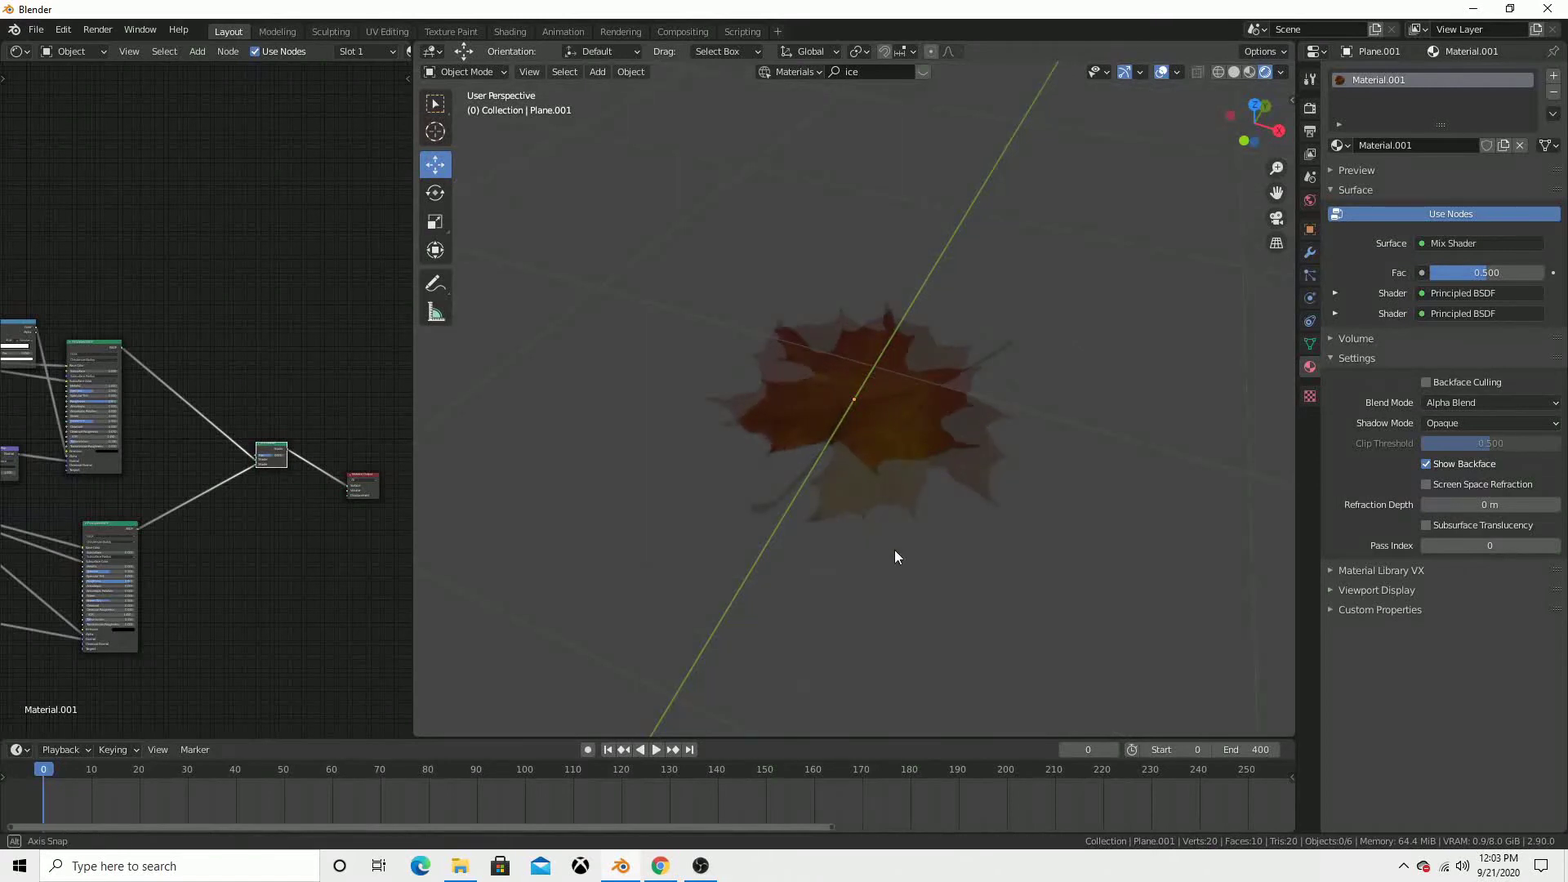
mouse_move(894, 550)
middle_mouse_down()
mouse_move(835, 350)
mouse_move(859, 246)
mouse_move(884, 451)
mouse_move(939, 549)
mouse_move(910, 531)
mouse_move(889, 365)
mouse_move(903, 336)
mouse_move(898, 503)
middle_mouse_up()
scroll(237, 598, "up", 4, "ctrl")
scroll(224, 429, "up", 3, "ctrl")
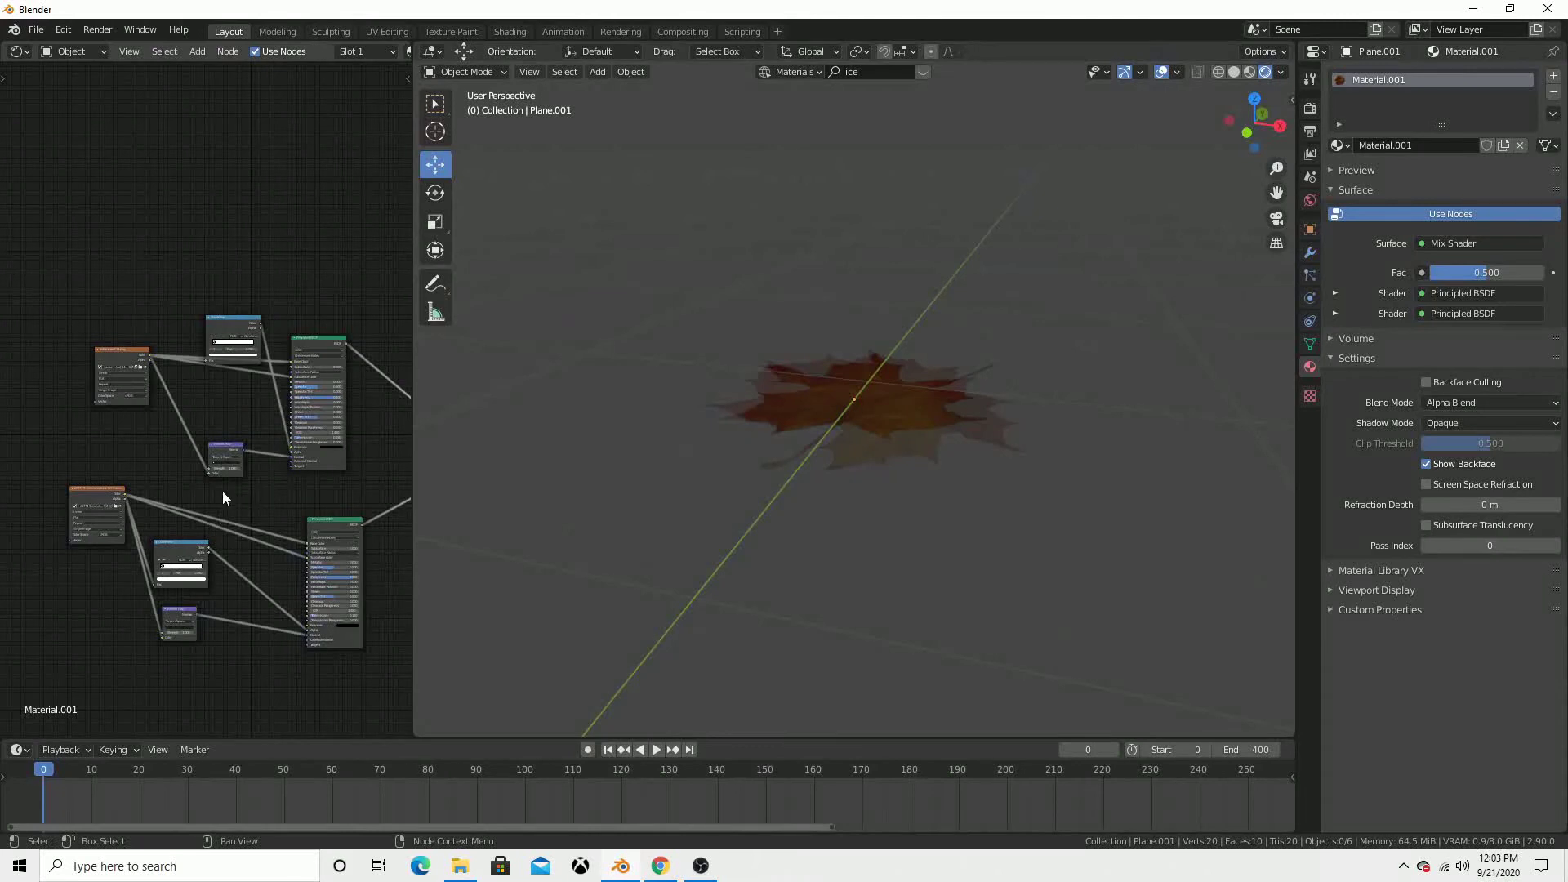
- Add Texture Coordinate and Mapping nodes to the leaf image texture with Ctrl+T
left_click(82, 497)
key("ctrl+t")
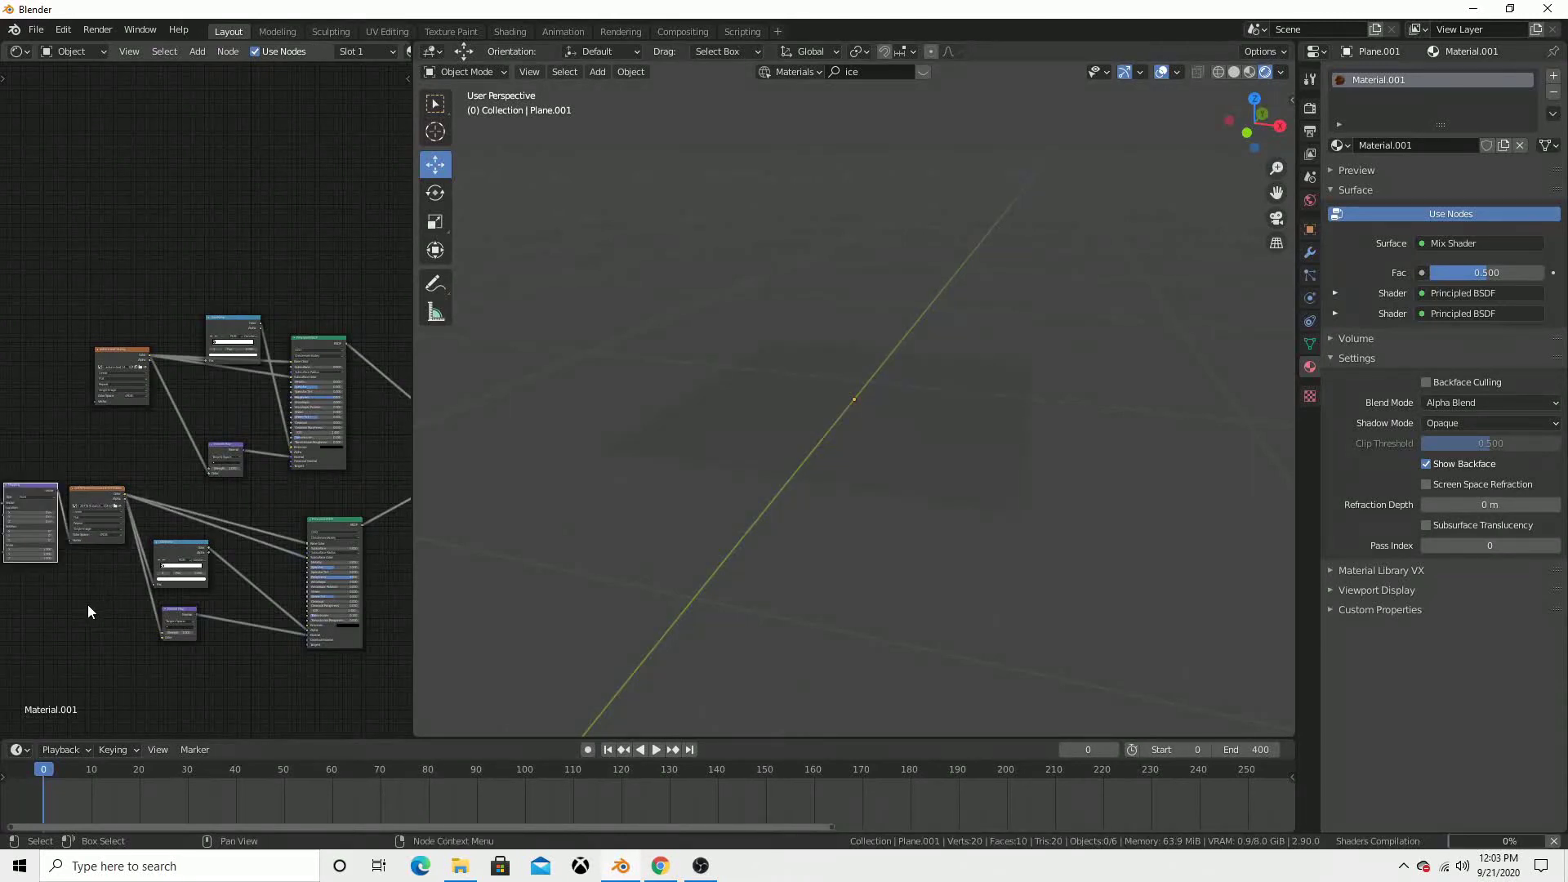
middle_click_drag(86, 605, 264, 571)
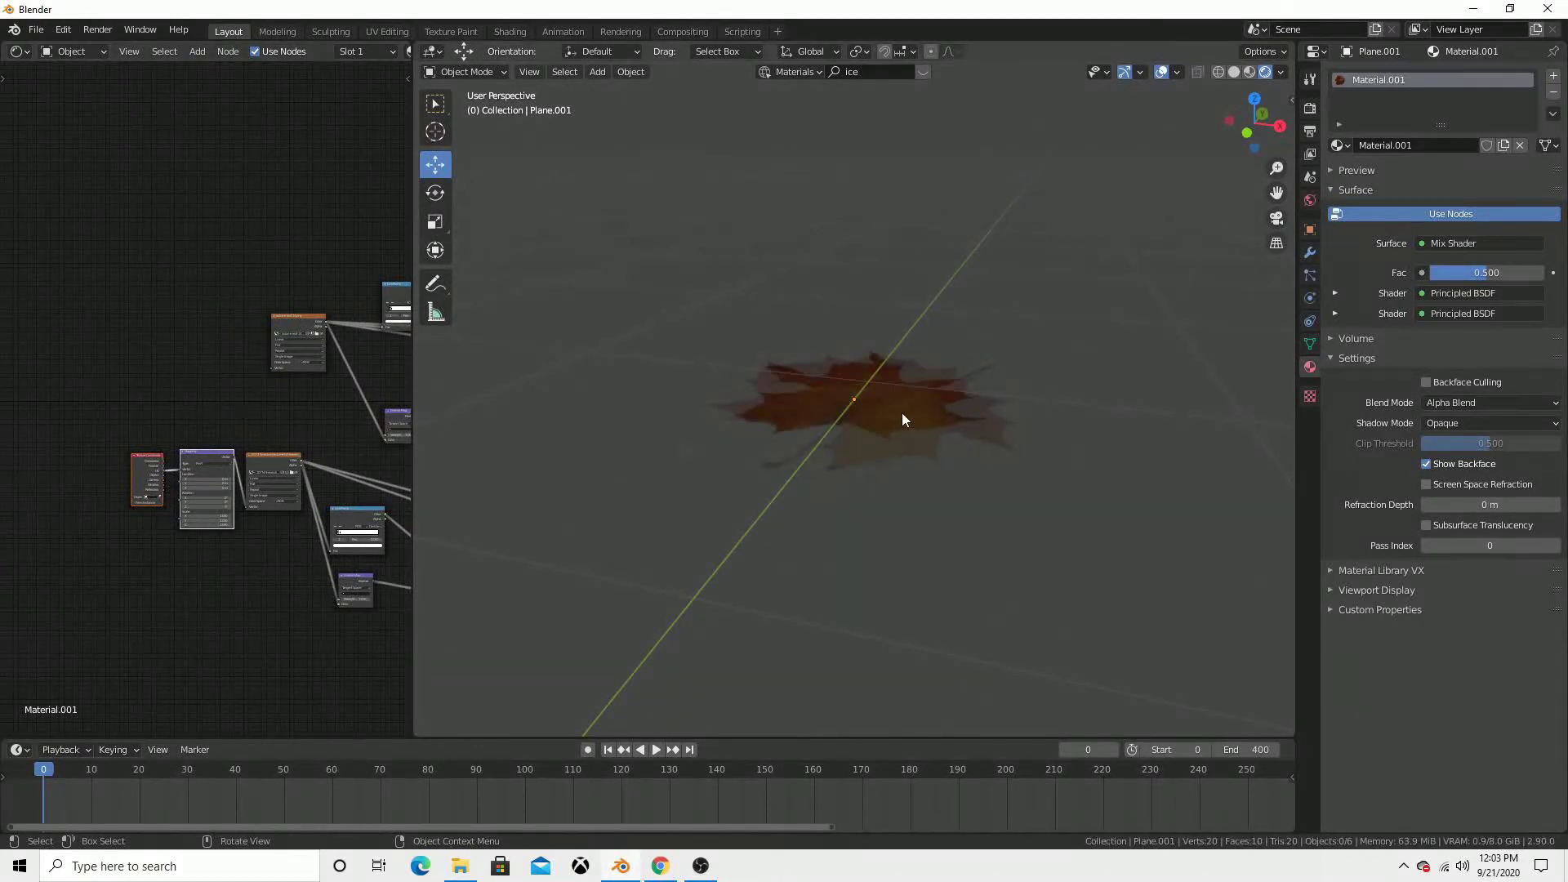
middle_click_drag(902, 413, 861, 559)
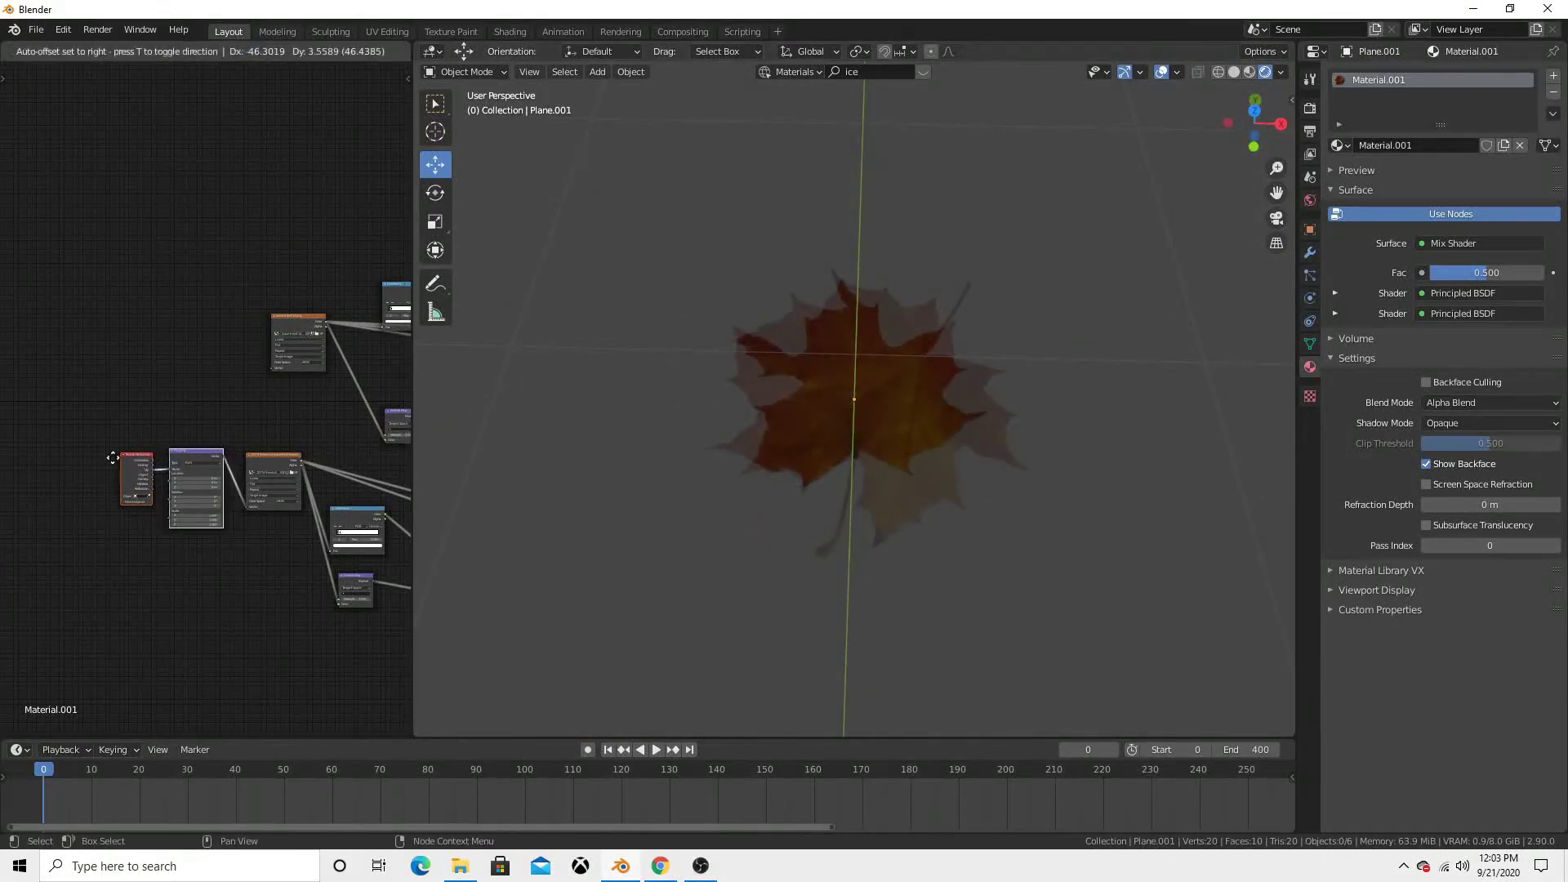
mouse_move(154, 486)
left_mouse_down()
mouse_move(43, 481)
mouse_move(151, 463)
left_mouse_up()
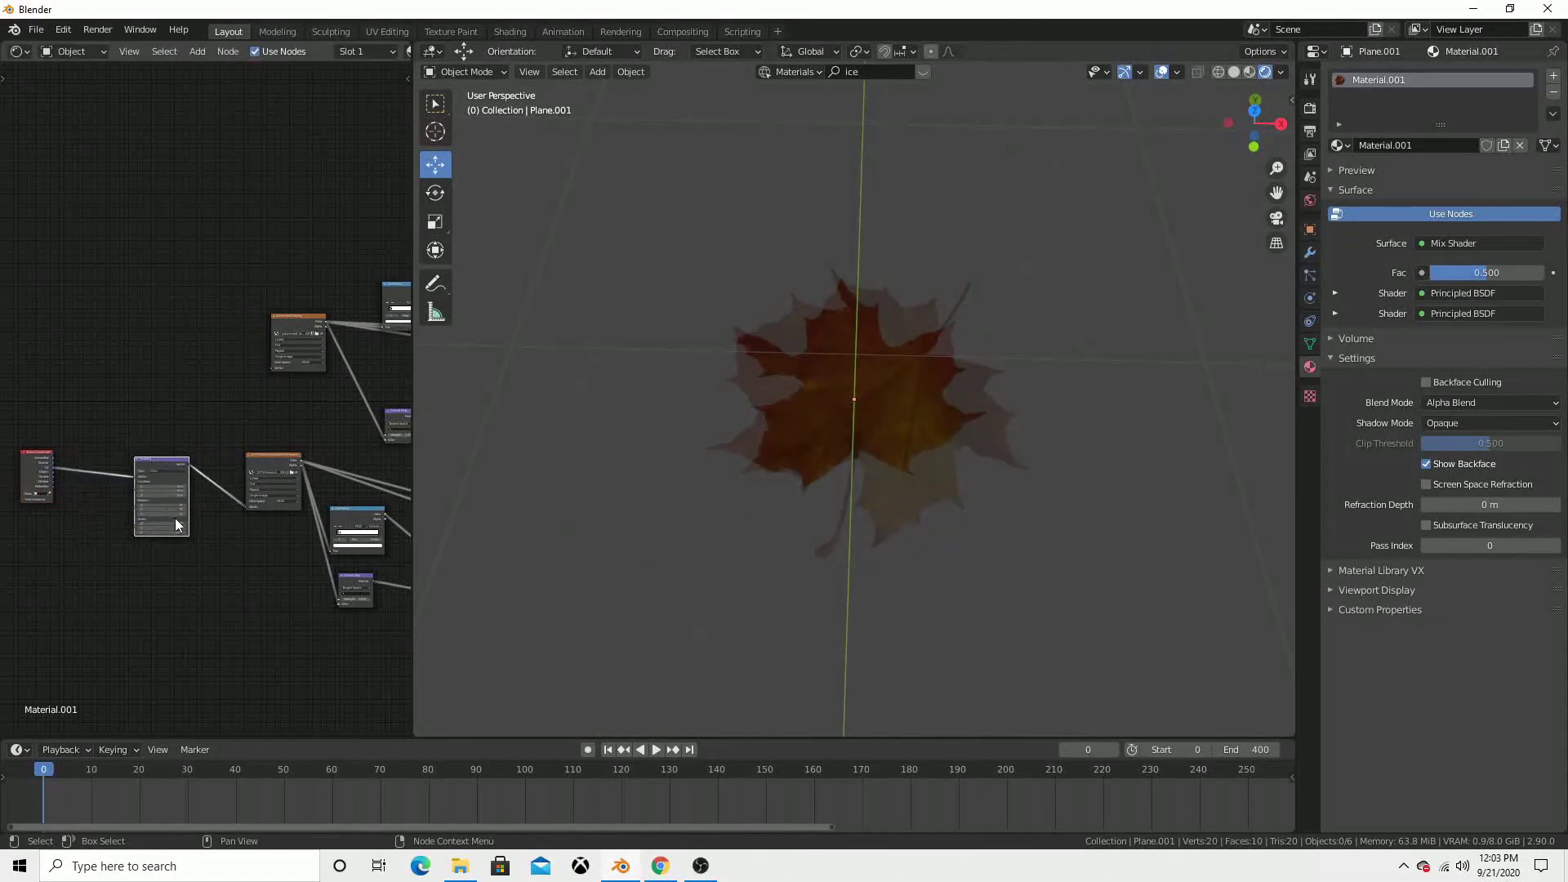
scroll(175, 518, "up", 4)
mouse_move(123, 702)
middle_mouse_down()
mouse_move(301, 549)
mouse_move(245, 558)
middle_mouse_up()
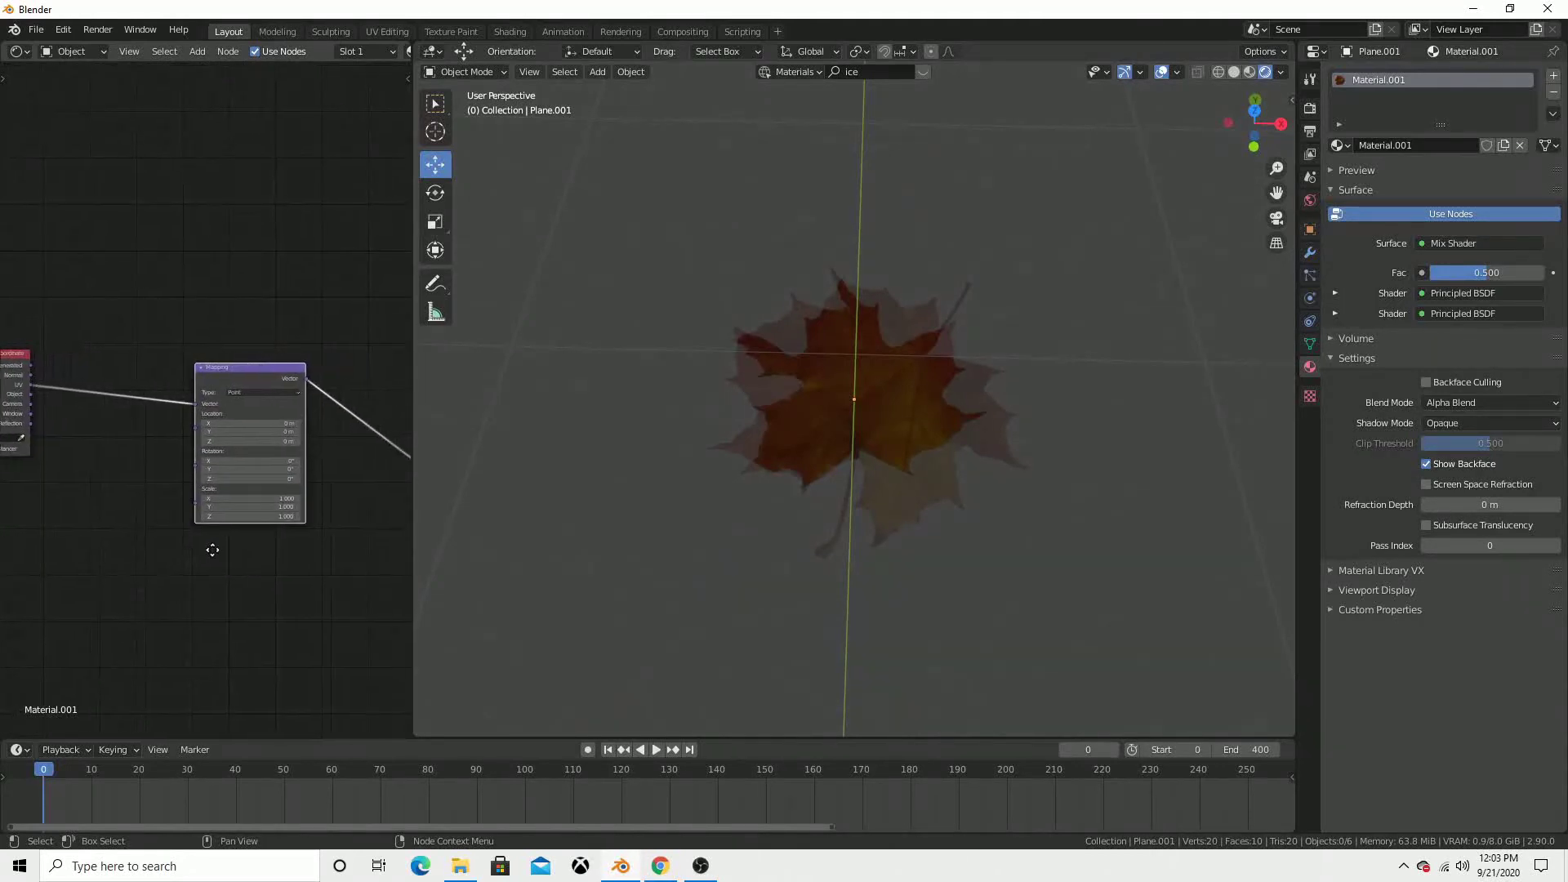
- Try Mapping Rotation Z and Y values on the leaf texture, resetting them to 0°
left_click_drag(282, 478, 294, 479)
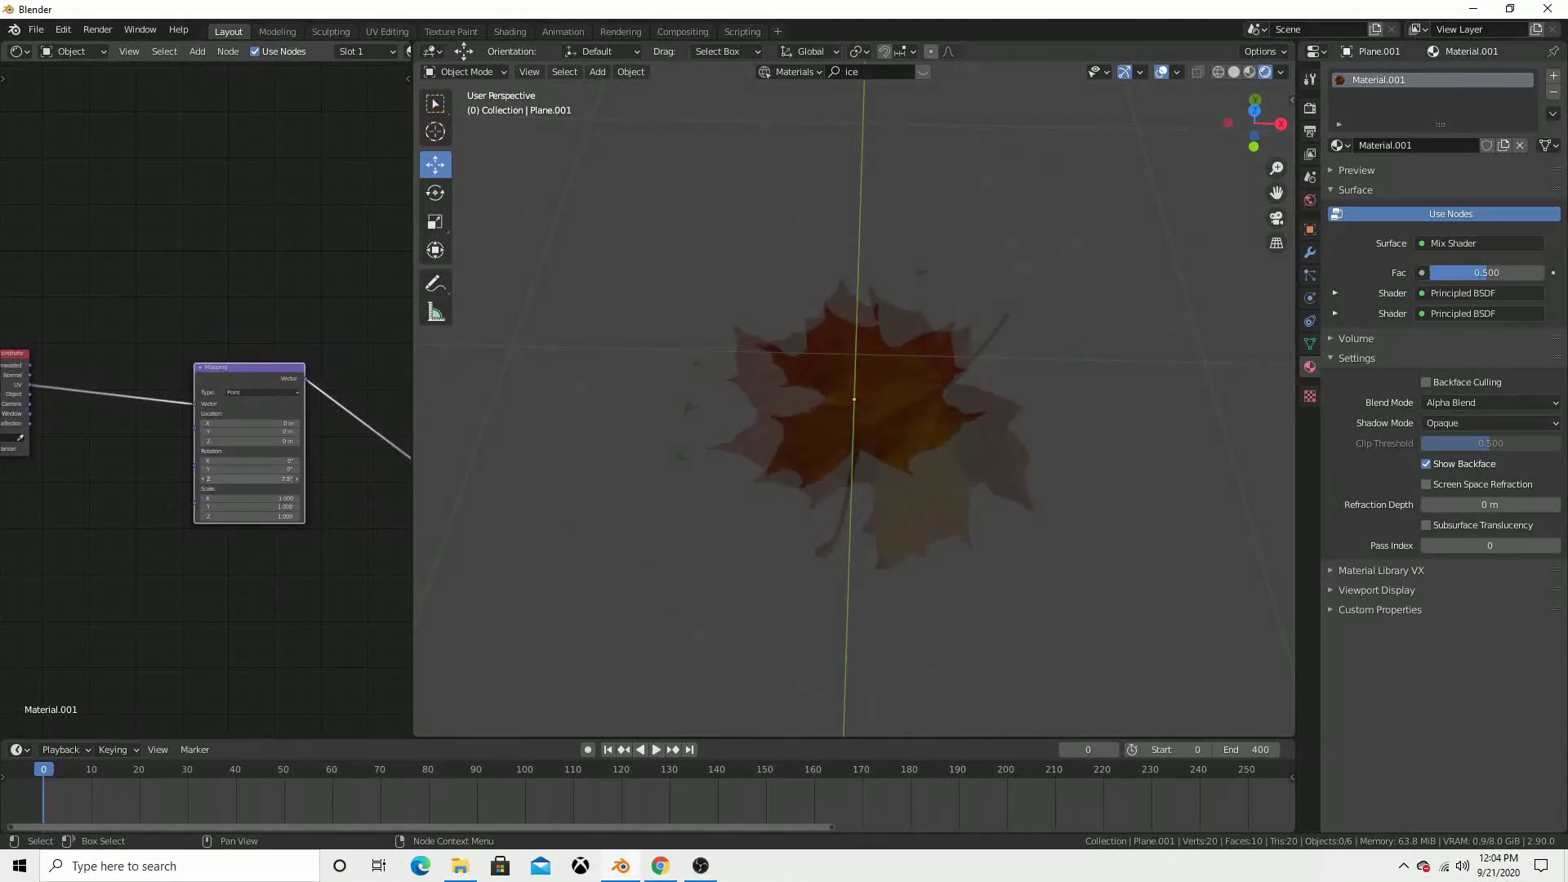
left_click(238, 479)
key("Return")
left_click_drag(245, 487, 394, 477)
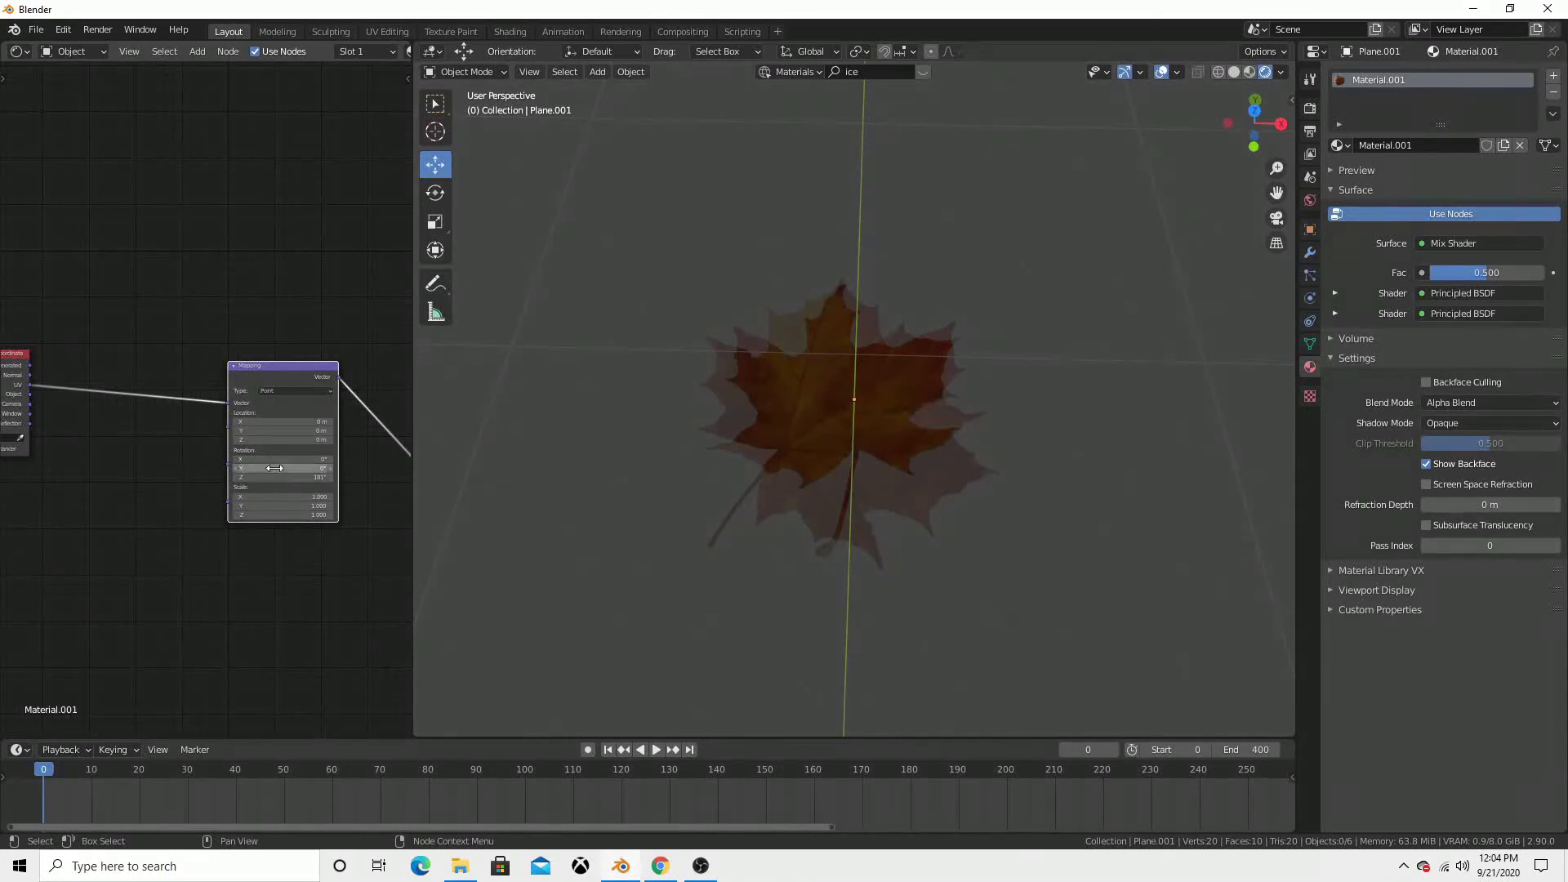
left_click_drag(282, 468, 310, 468)
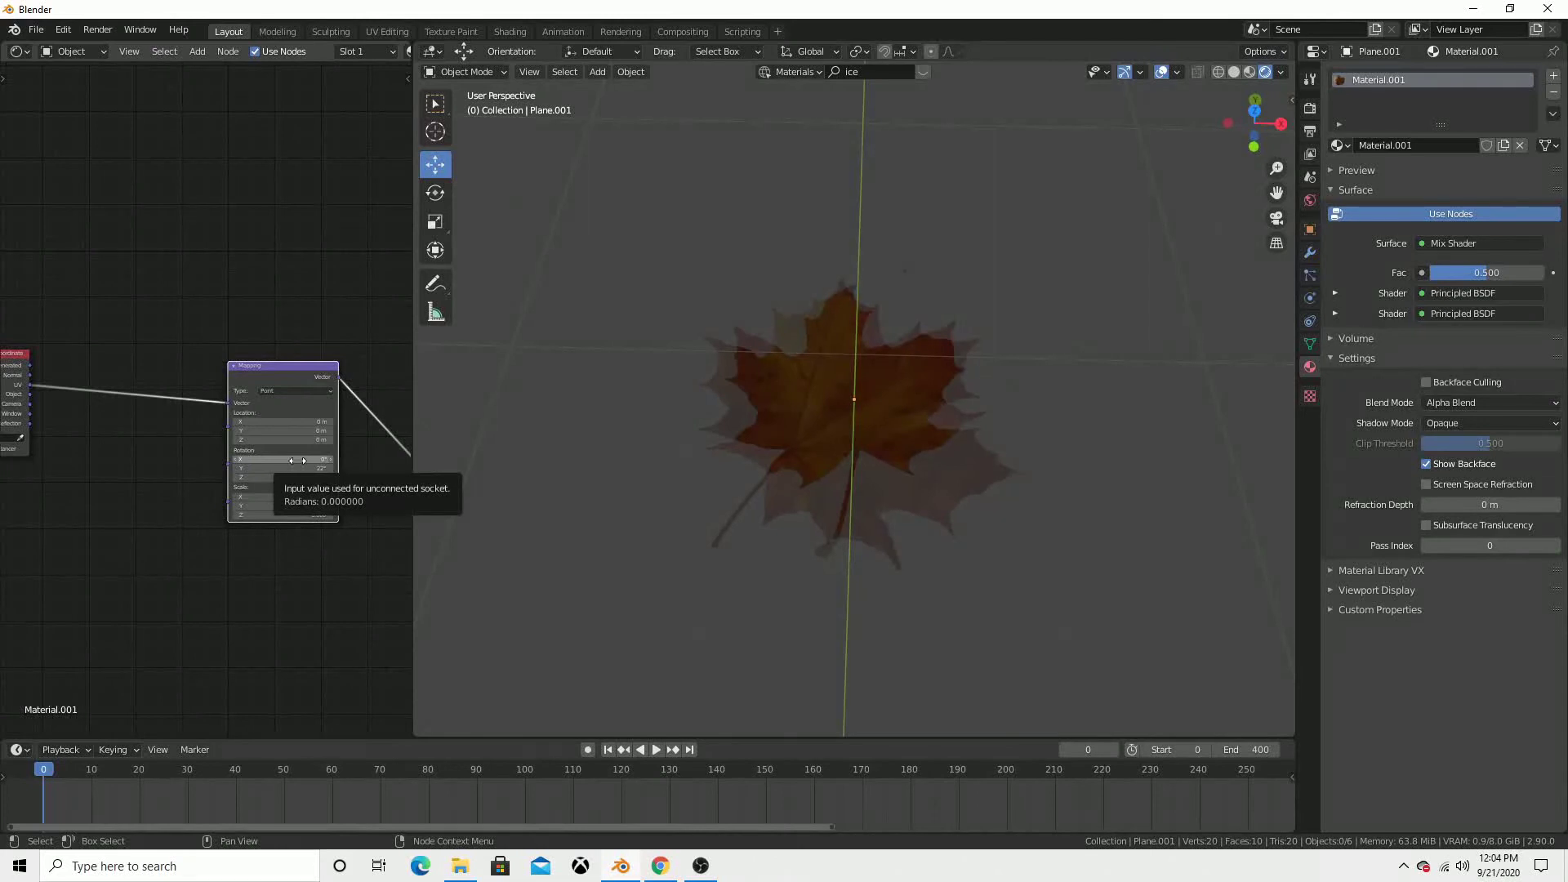
key("Return")
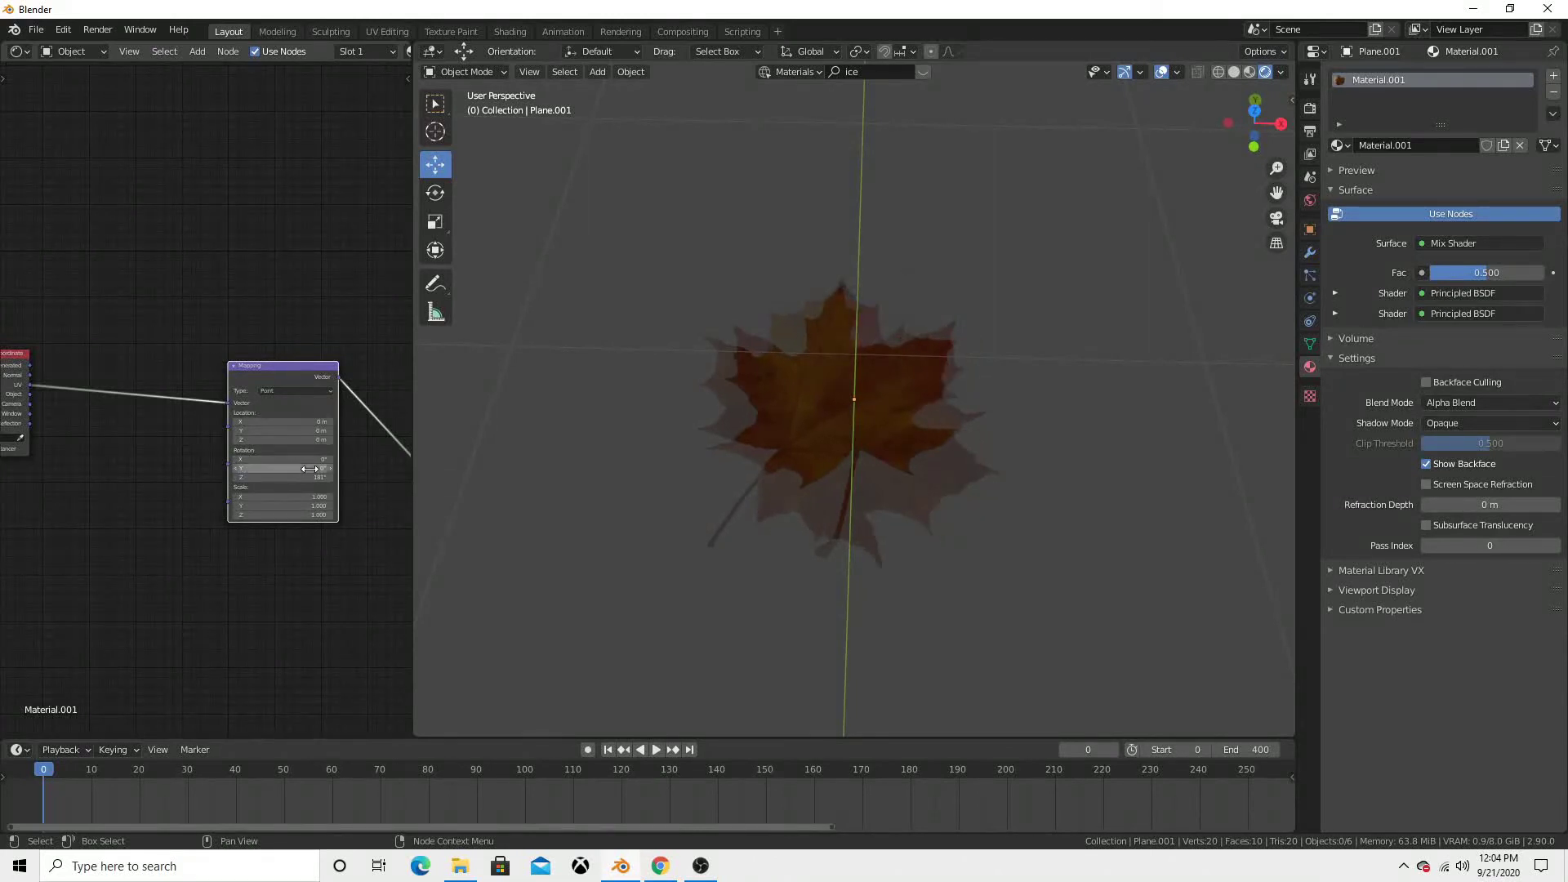
key("ctrl+z")
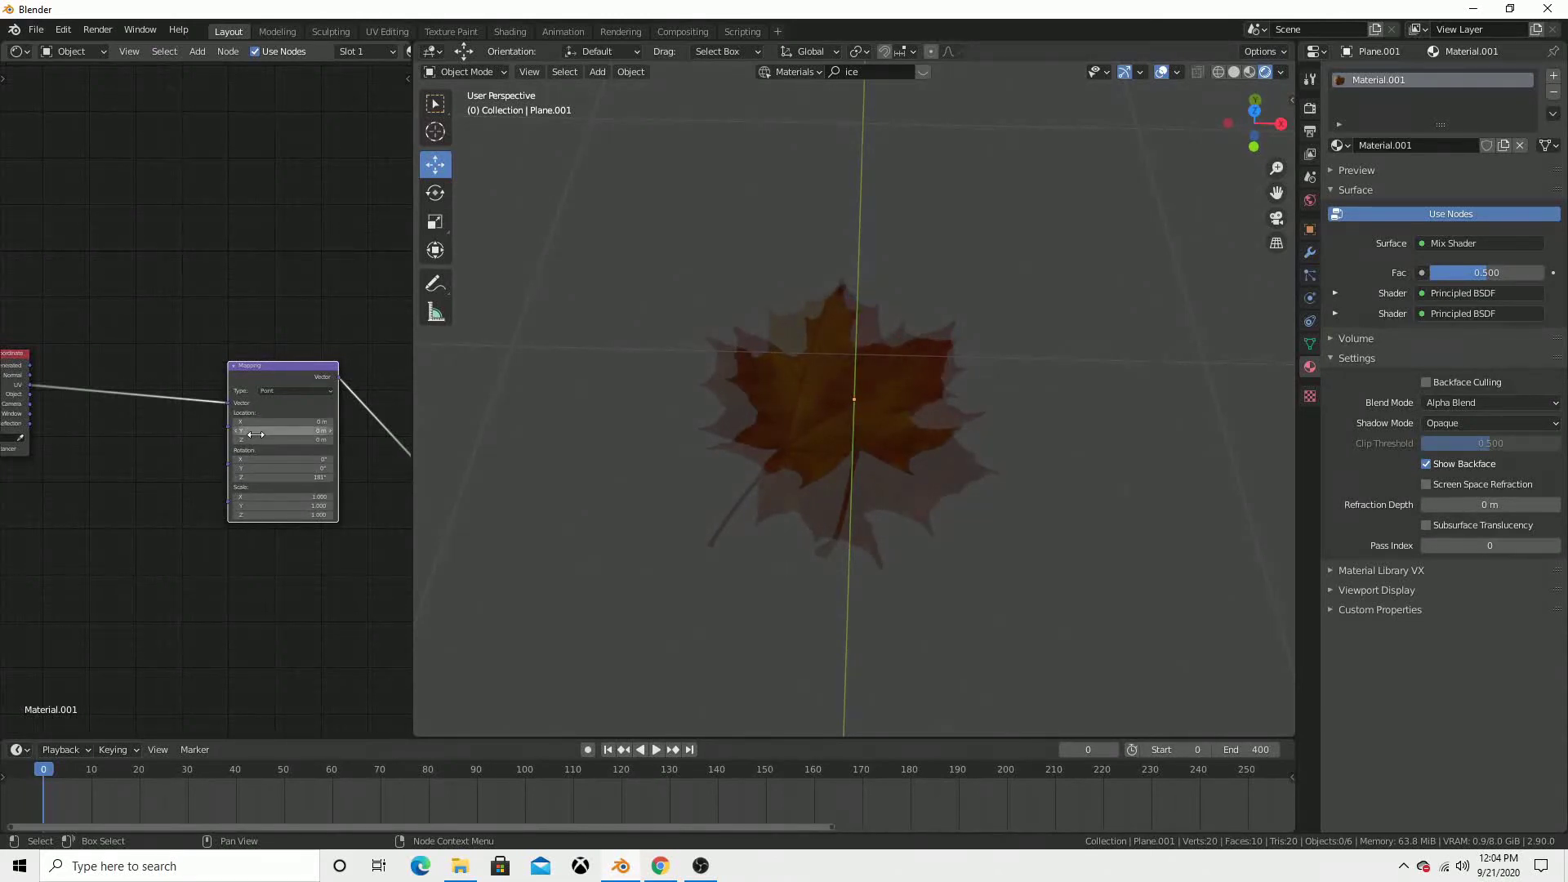
- Try Mapping Location Y and Rotation X values, then check the leaf from new angles
left_click_drag(256, 435, 298, 435)
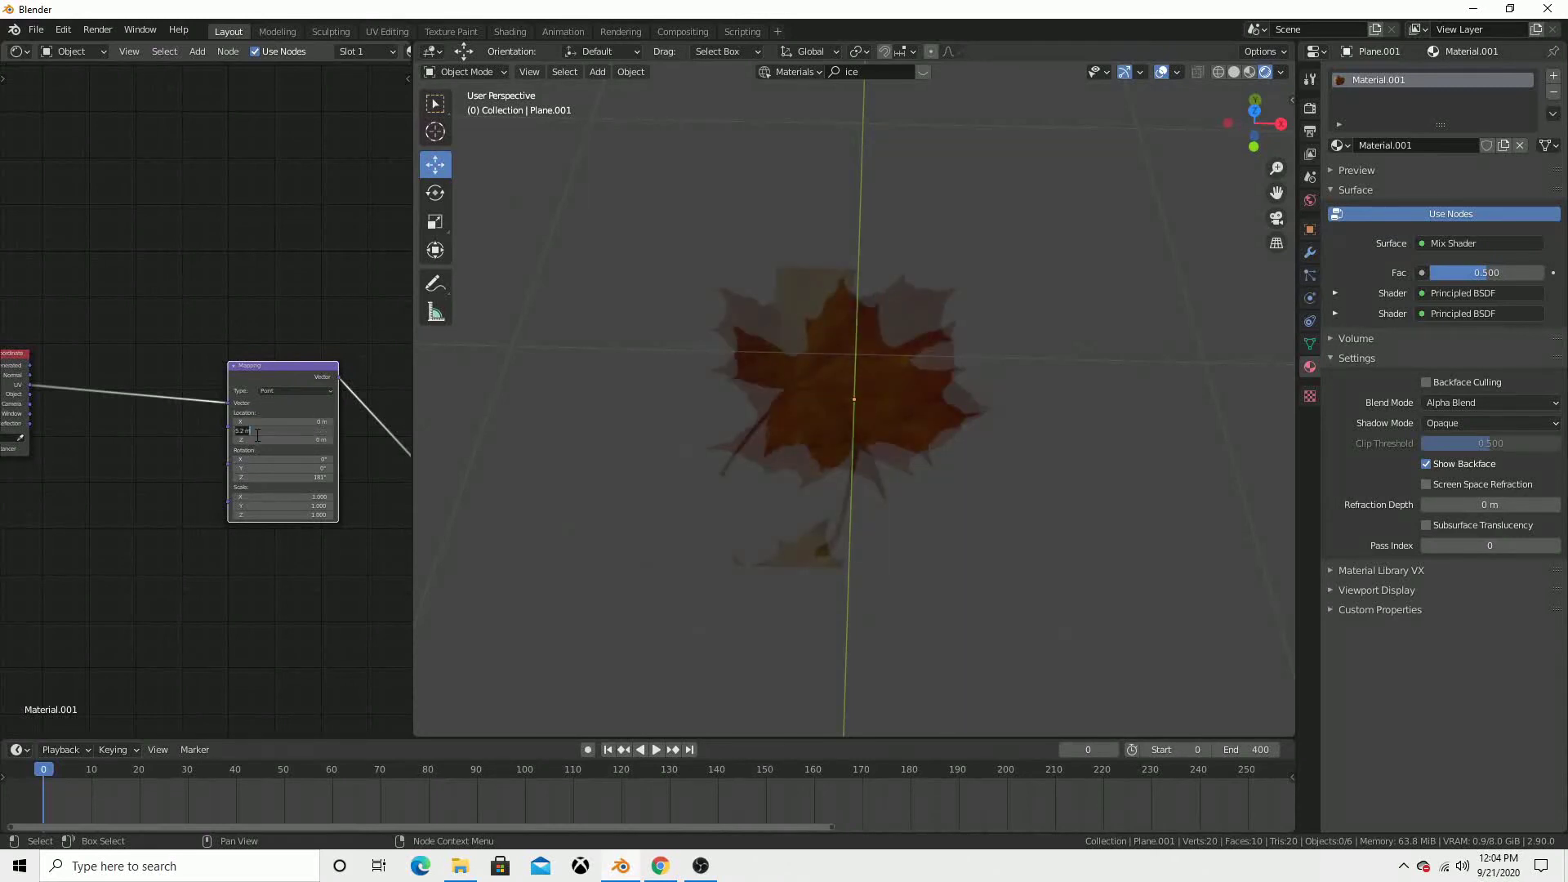
key("Return")
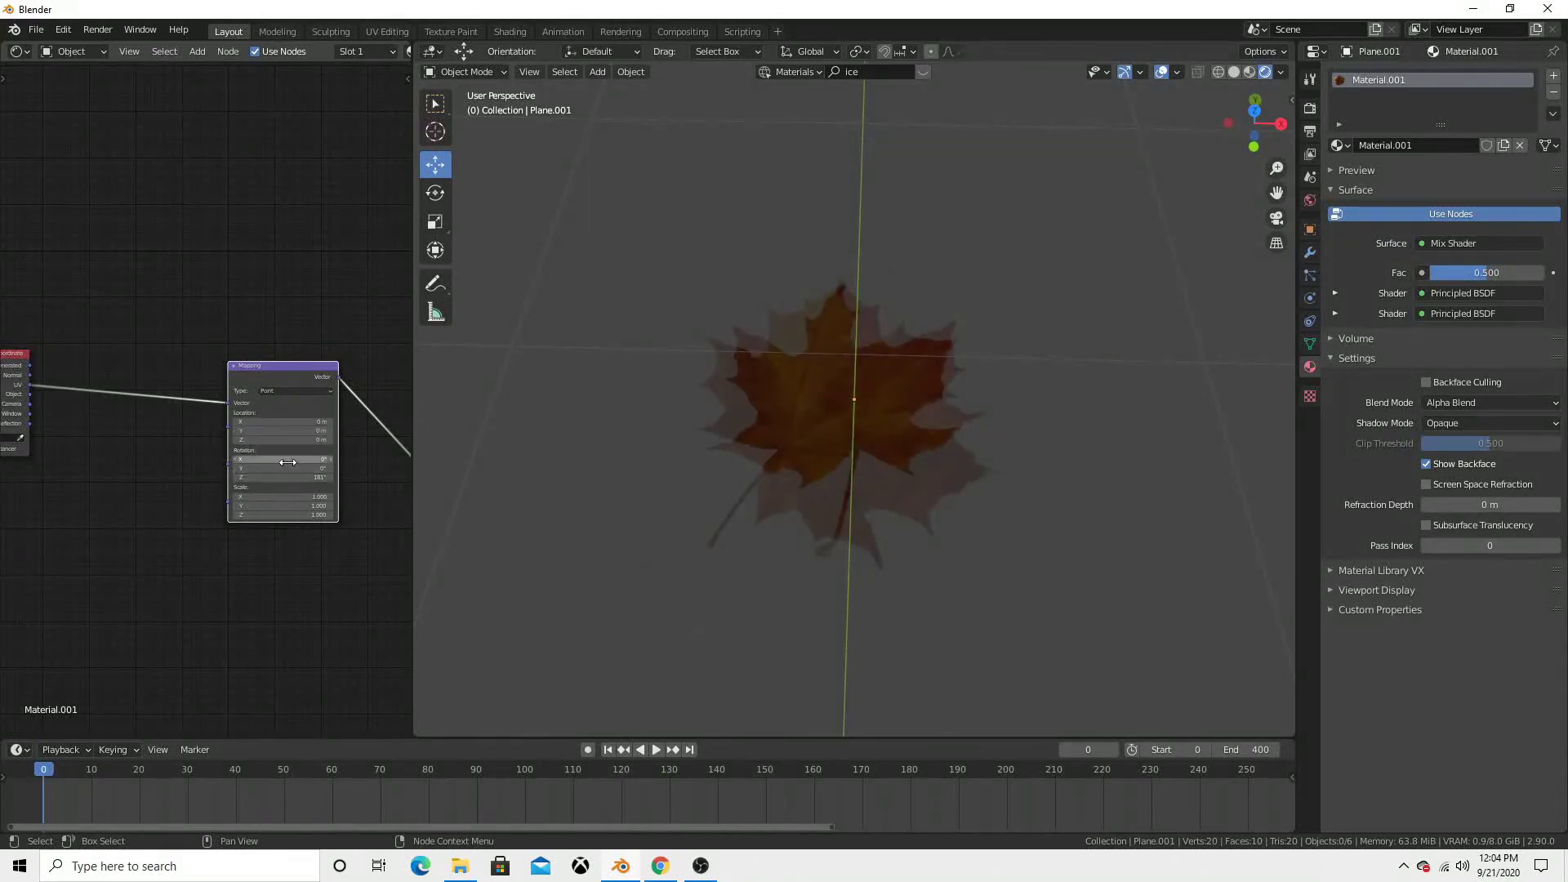
left_click_drag(281, 459, 360, 460)
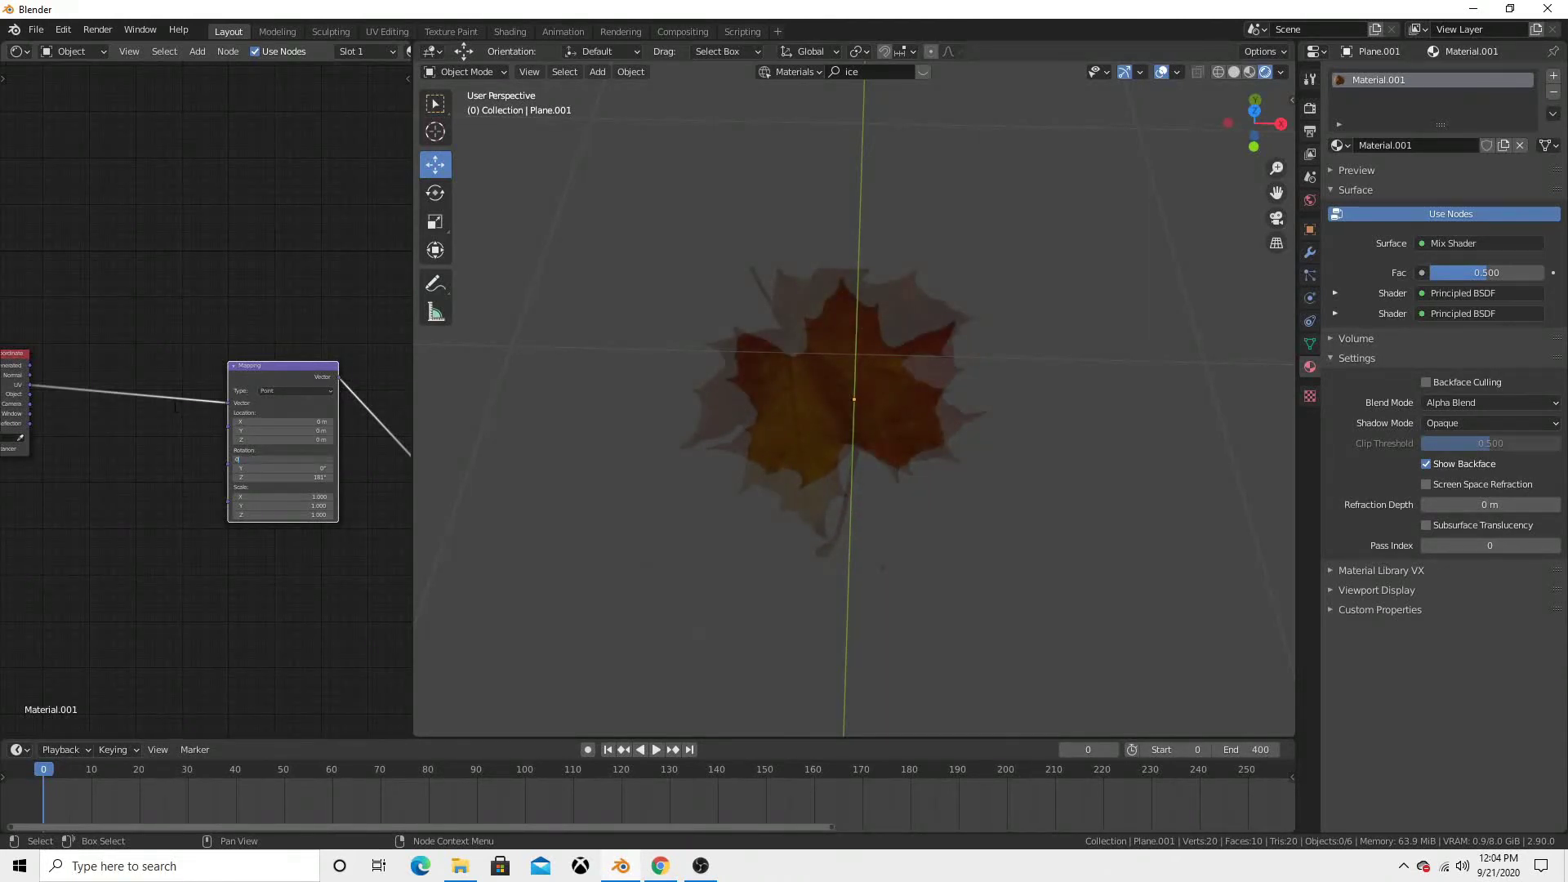
key("Return")
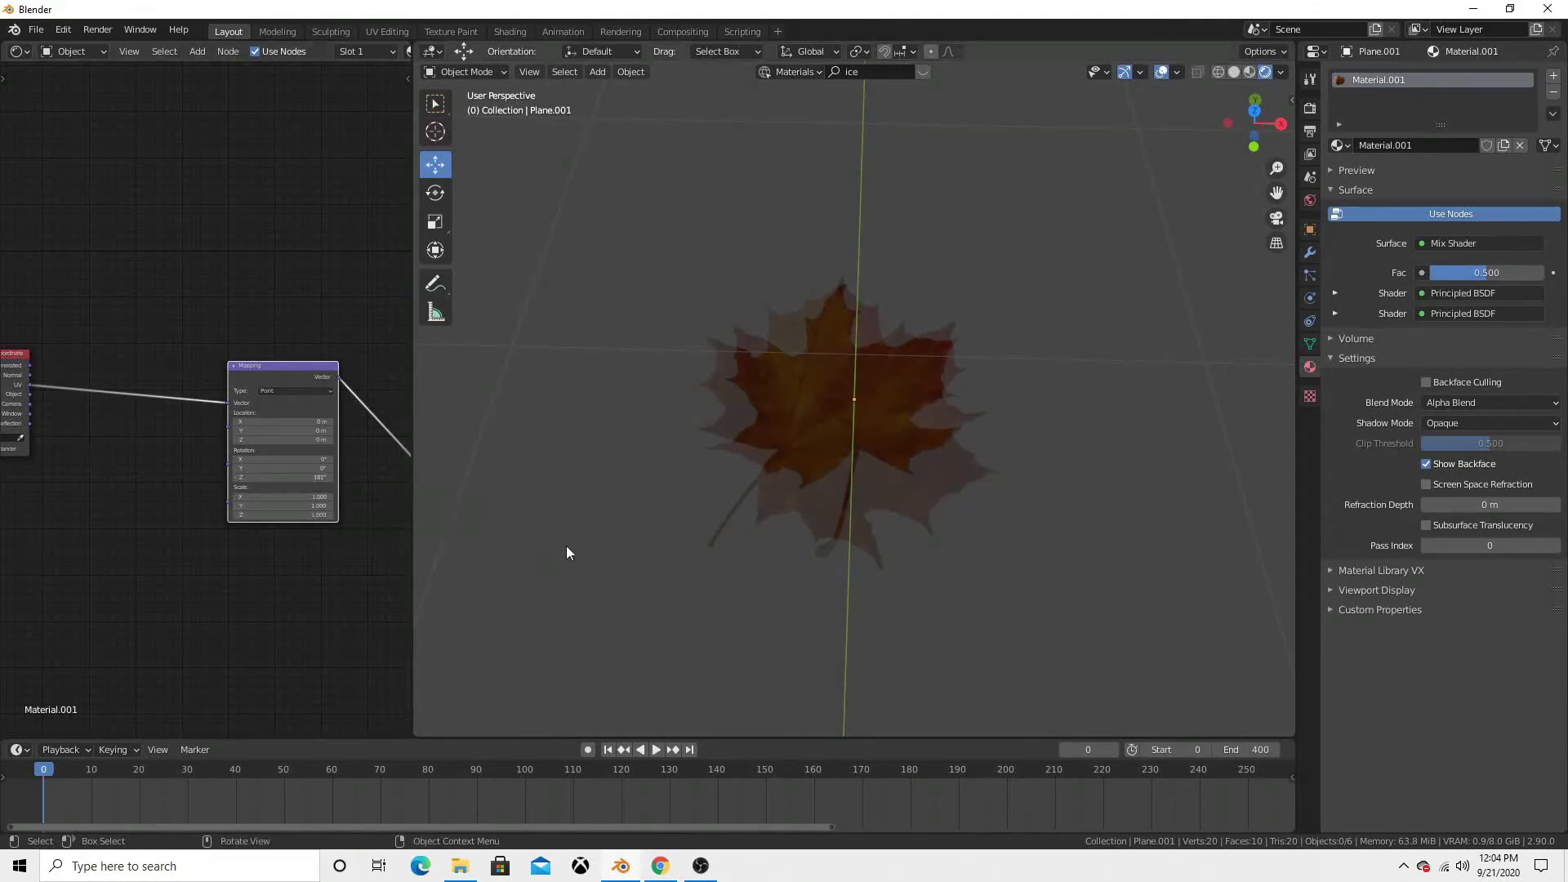
mouse_move(883, 584)
middle_mouse_down()
mouse_move(872, 410)
mouse_move(909, 581)
middle_mouse_up()
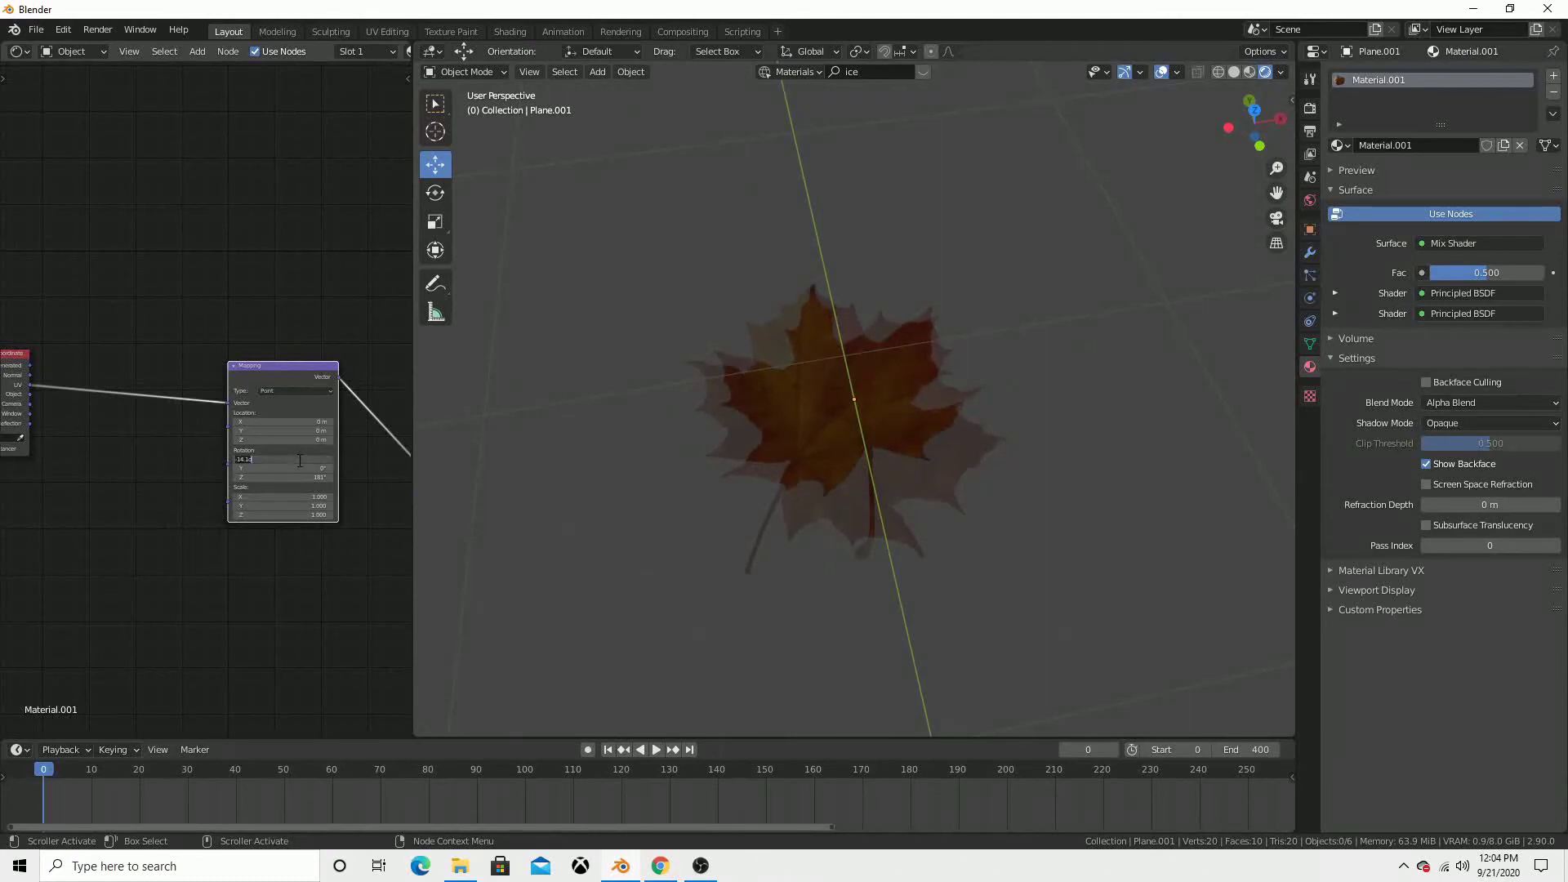
key("Escape")
mouse_move(887, 538)
middle_mouse_down()
mouse_move(801, 337)
mouse_move(903, 326)
mouse_move(835, 518)
middle_mouse_up()
- Add a Geometry input node above the Mix Shader
scroll(120, 468, "down", 2)
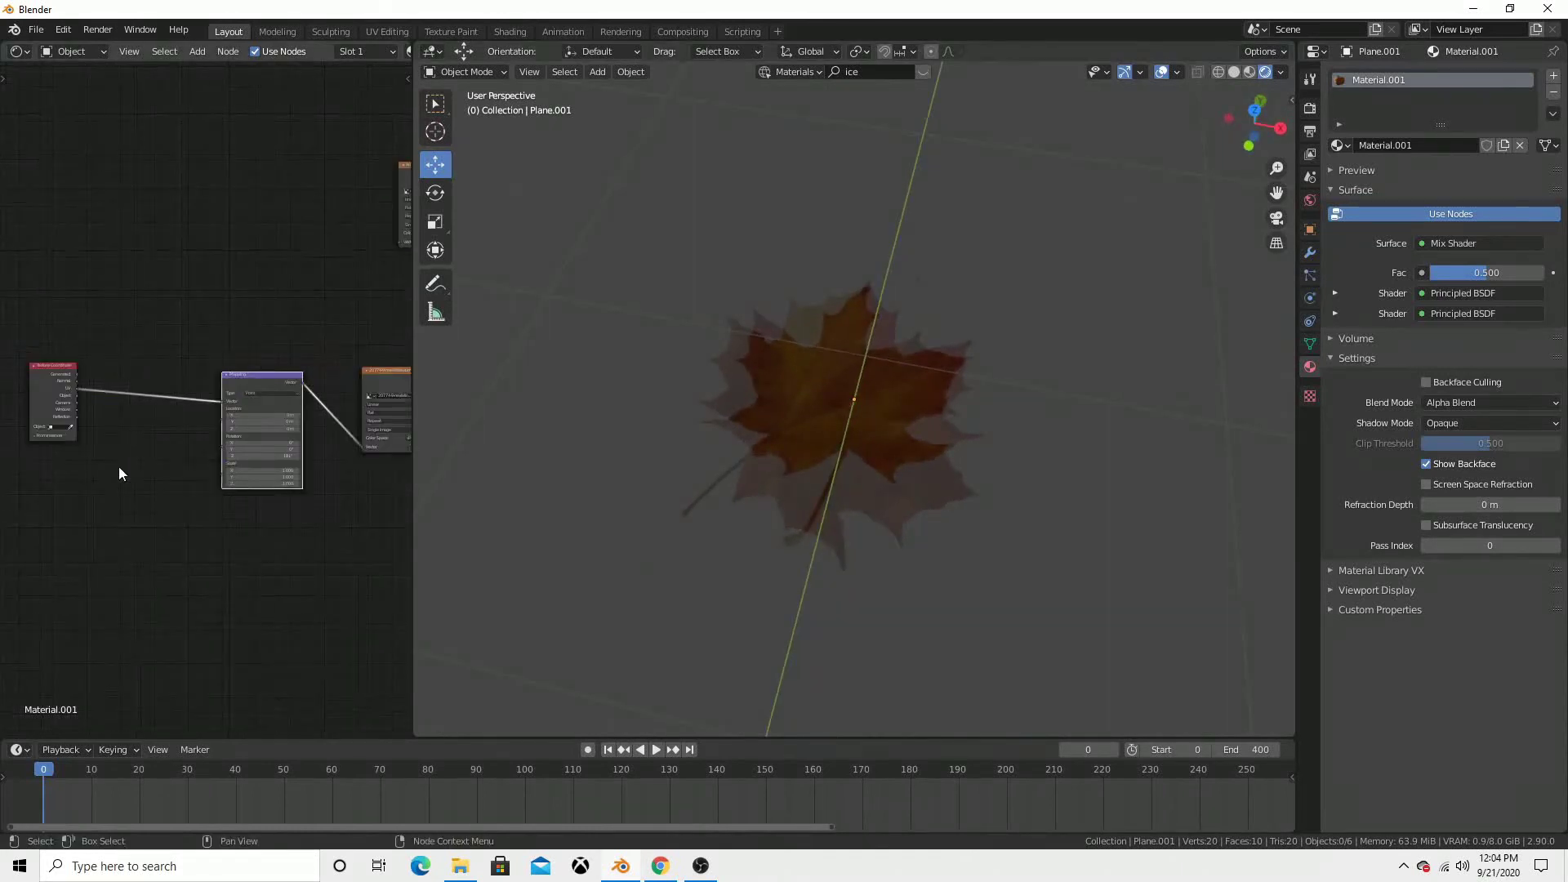
mouse_move(330, 551)
middle_mouse_down()
mouse_move(147, 553)
mouse_move(49, 392)
middle_mouse_up()
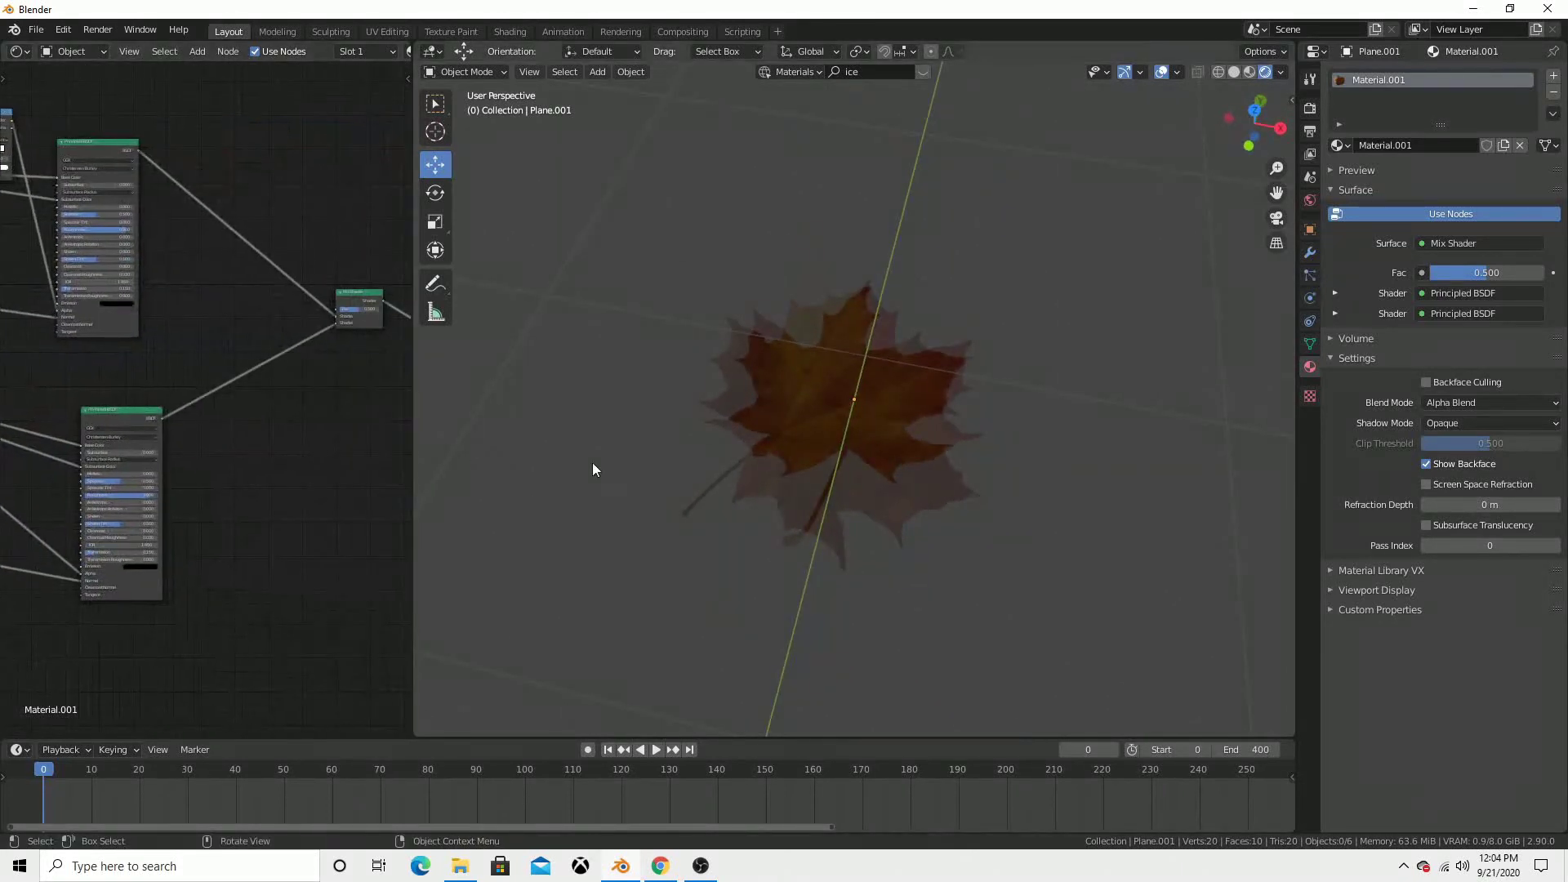
middle_click_drag(338, 432, 225, 447)
left_click(200, 51)
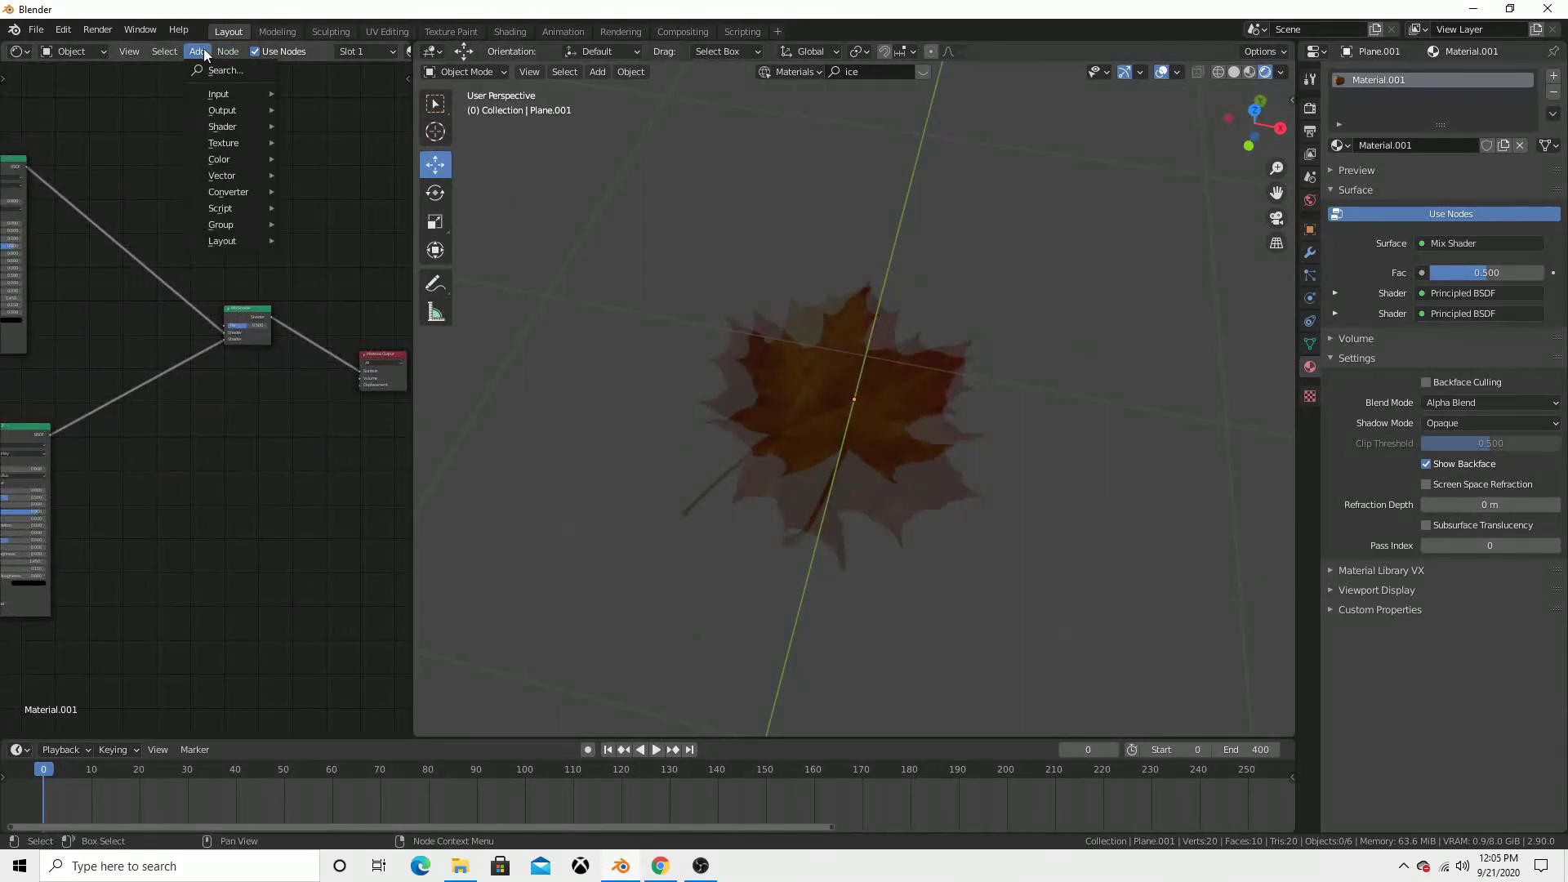
left_click(245, 69)
type("ge")
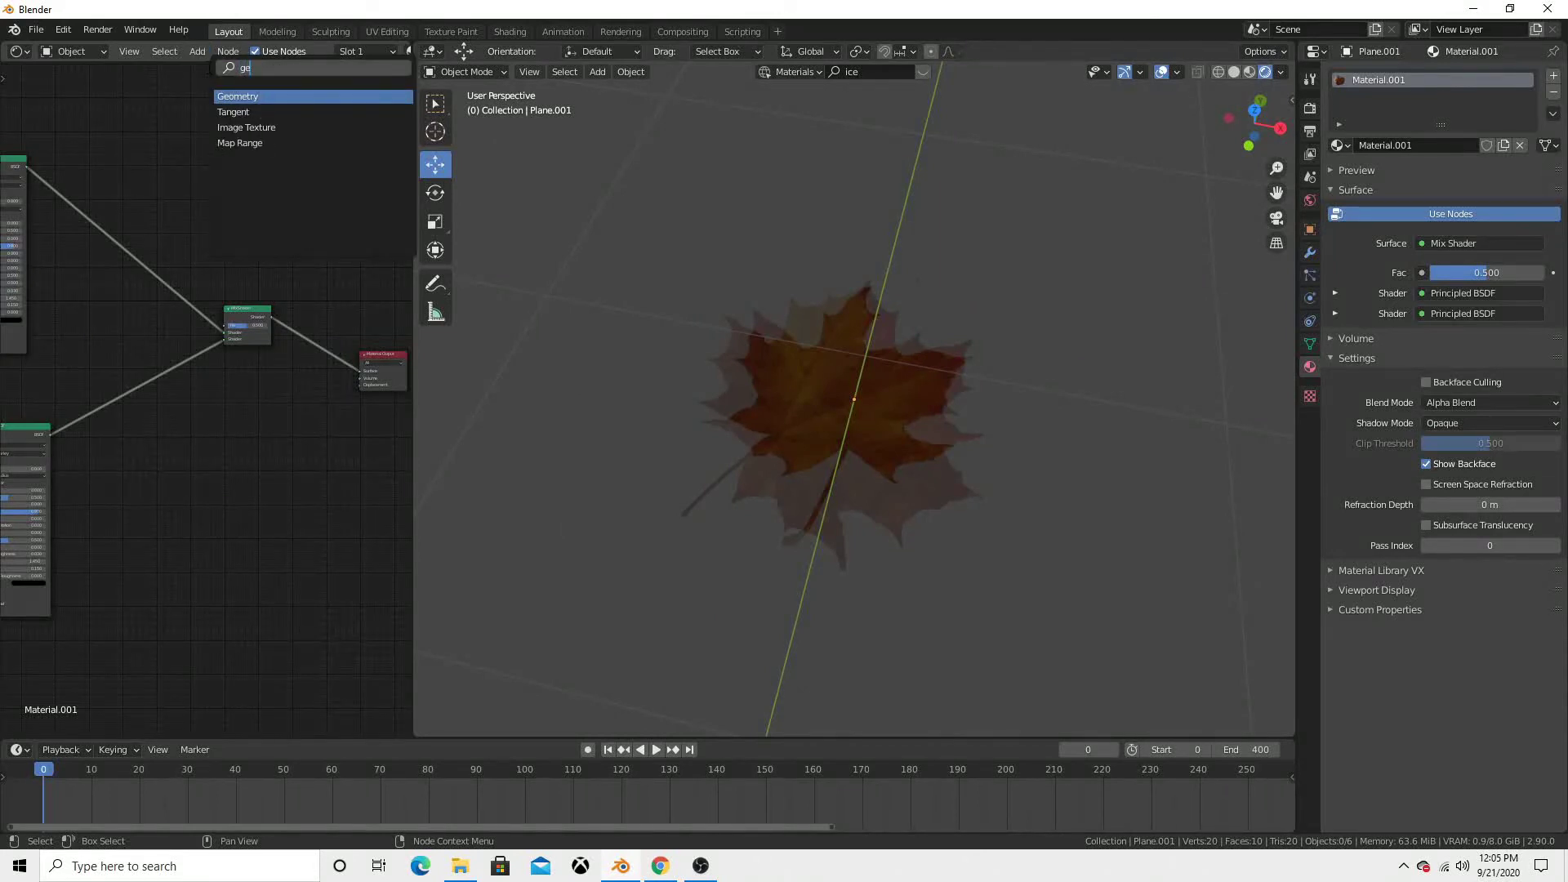
type("ome")
key("Return")
left_click(163, 247)
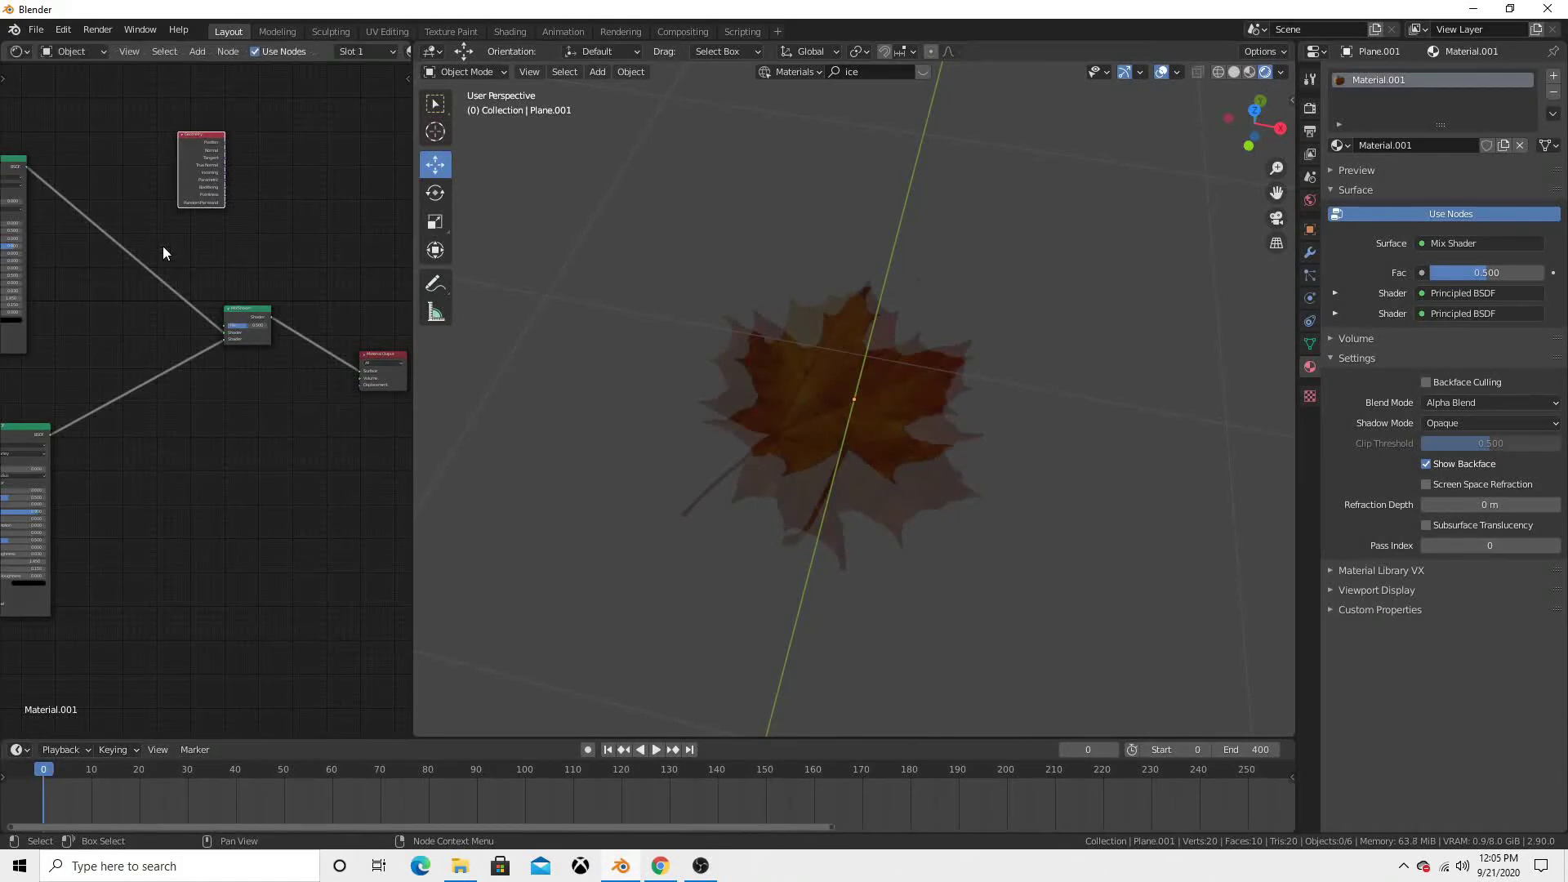
- Rearrange the nodes and link Geometry Backfacing into the Mix Shader Fac
left_click_drag(244, 315, 311, 306)
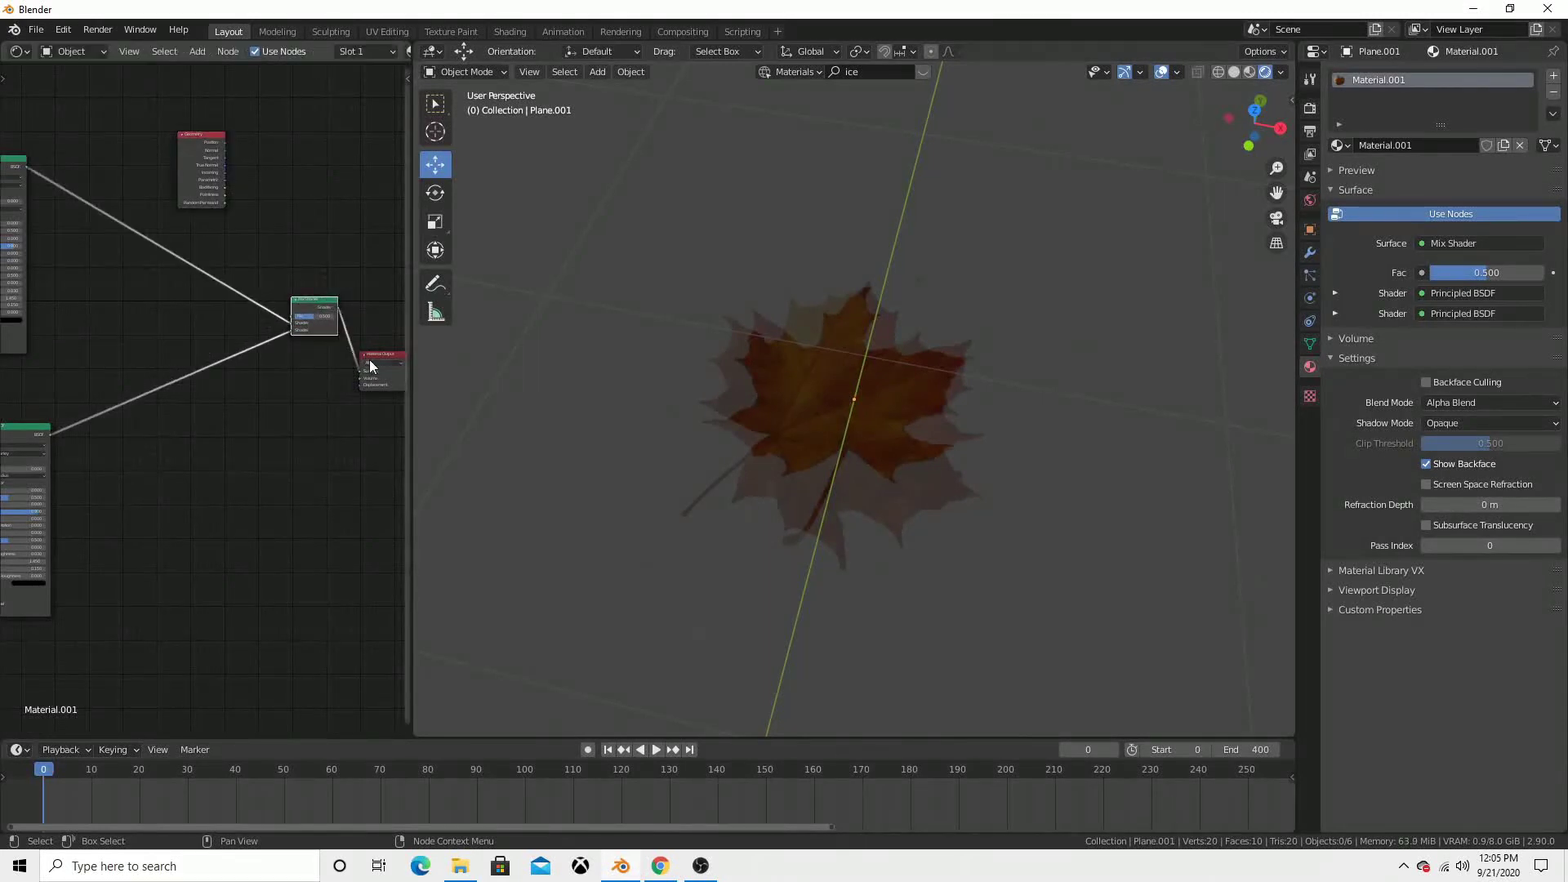
left_click_drag(383, 350, 3, 339)
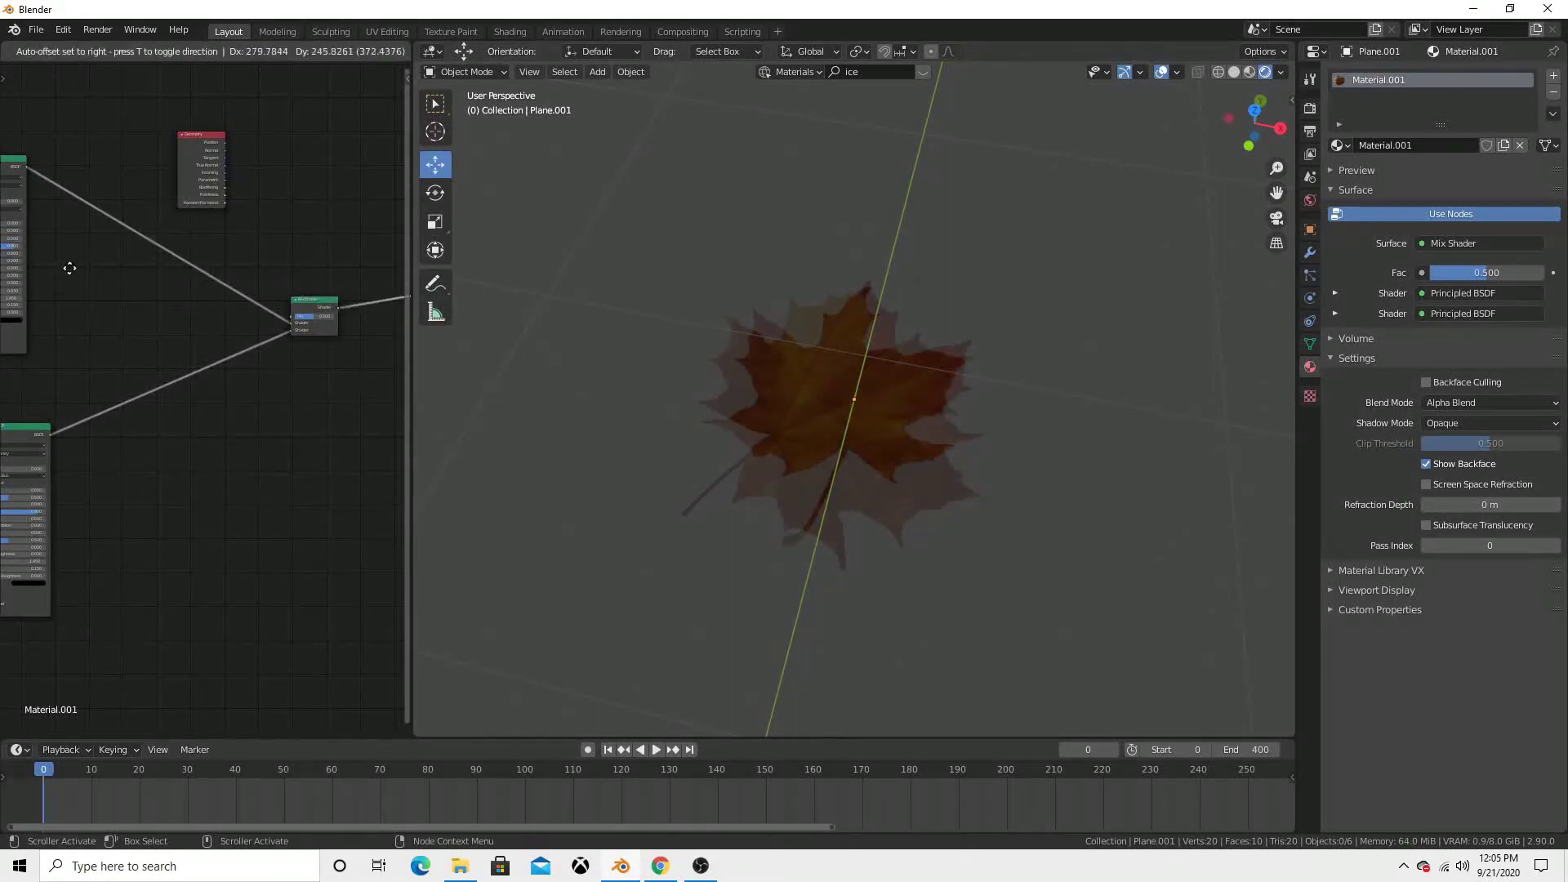
left_click_drag(187, 144, 97, 283)
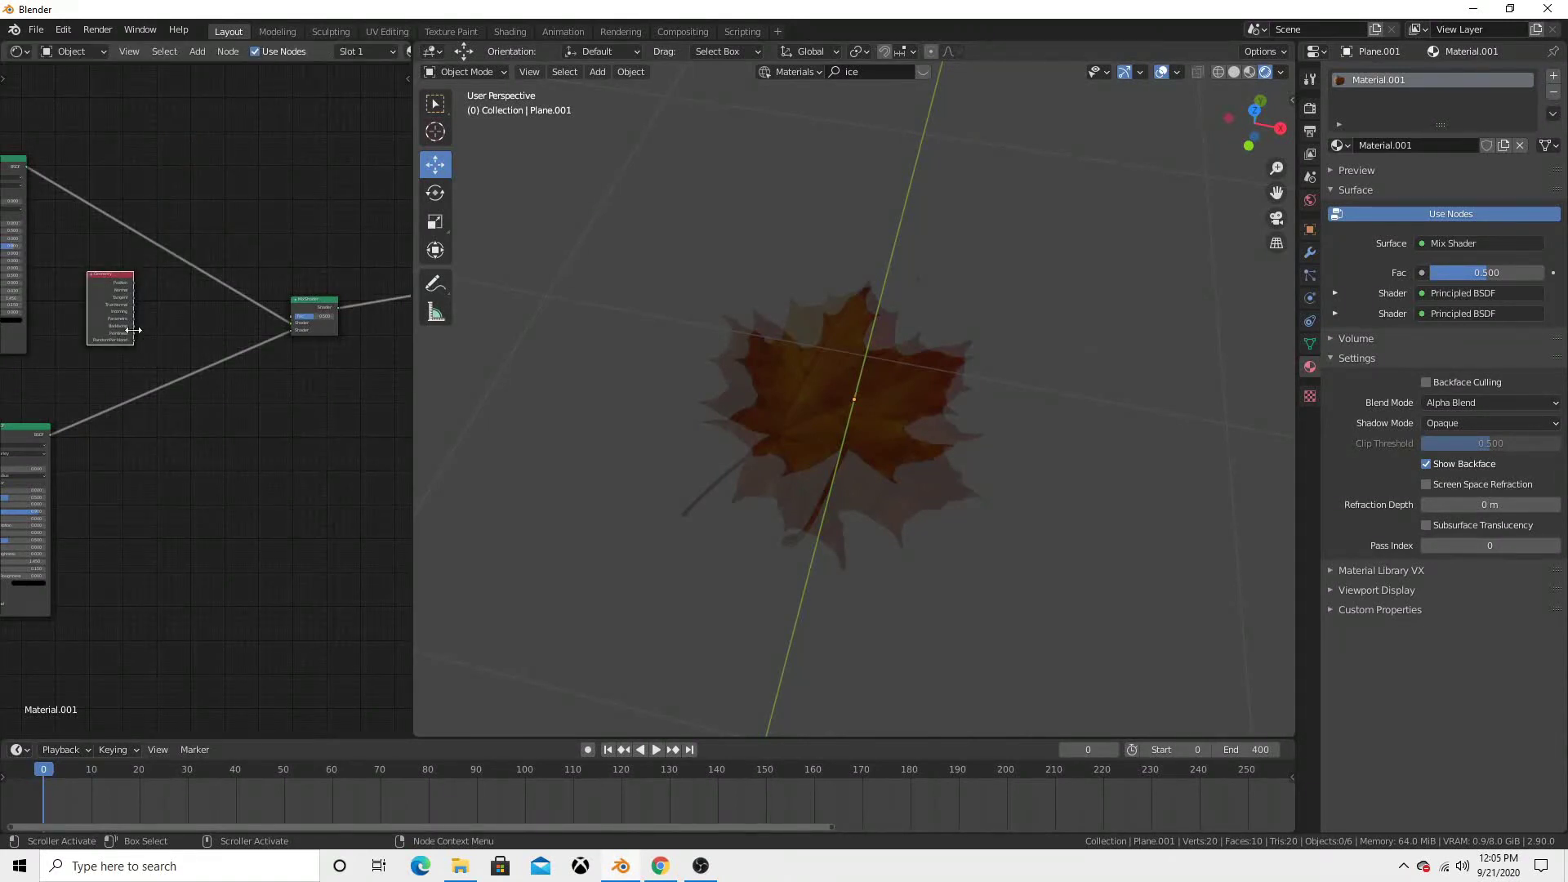
scroll(143, 330, "up", 2)
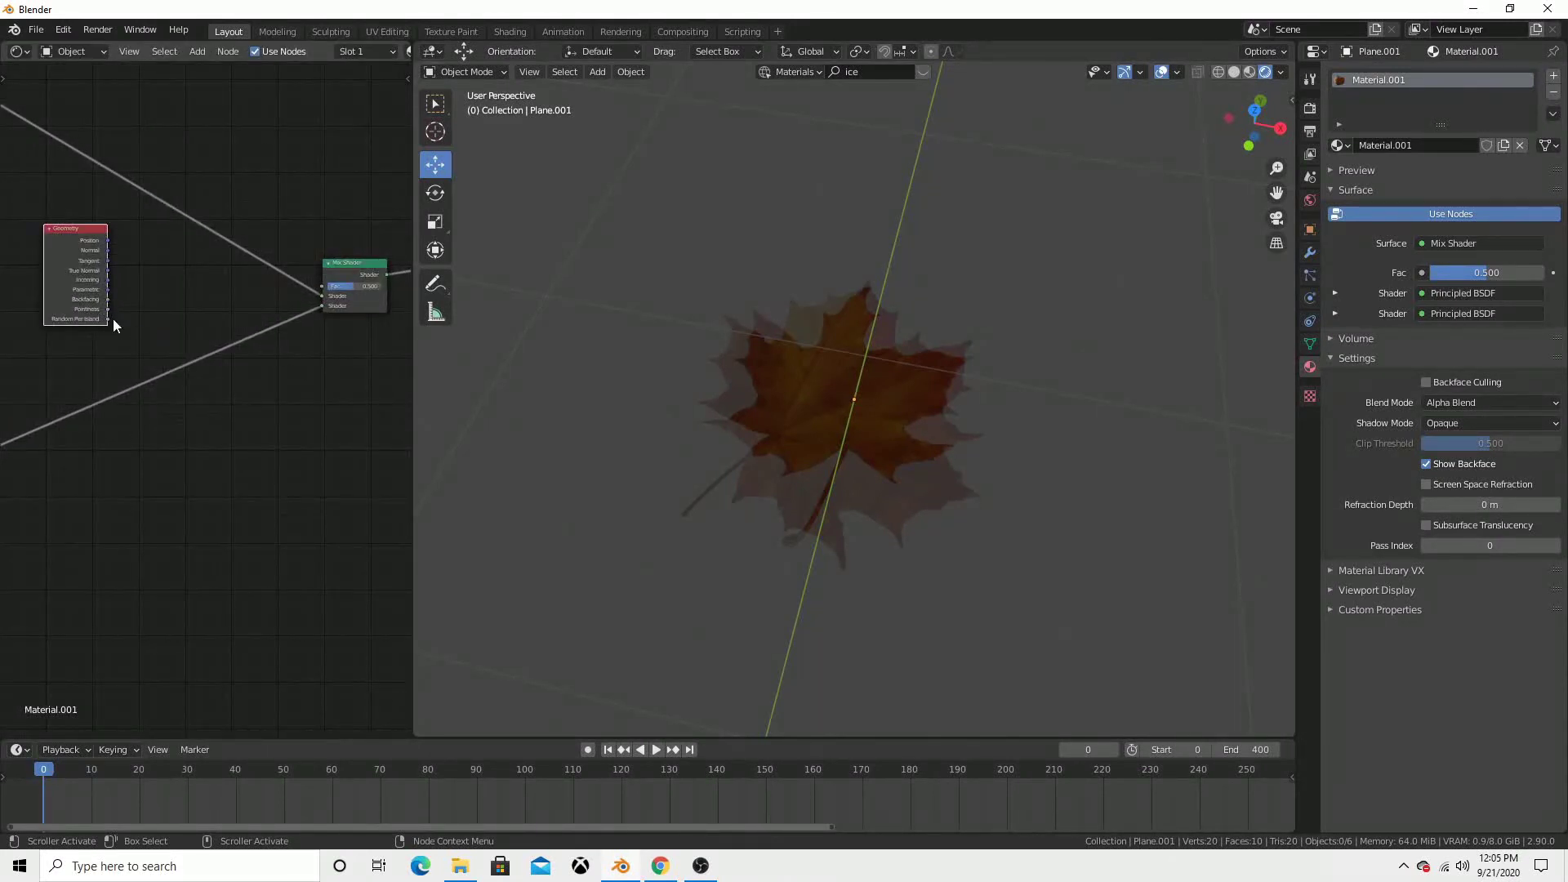
scroll(113, 319, "up", 2)
mouse_move(111, 261)
middle_mouse_down()
mouse_move(242, 375)
mouse_move(179, 382)
middle_mouse_up()
scroll(92, 394, "down", 1)
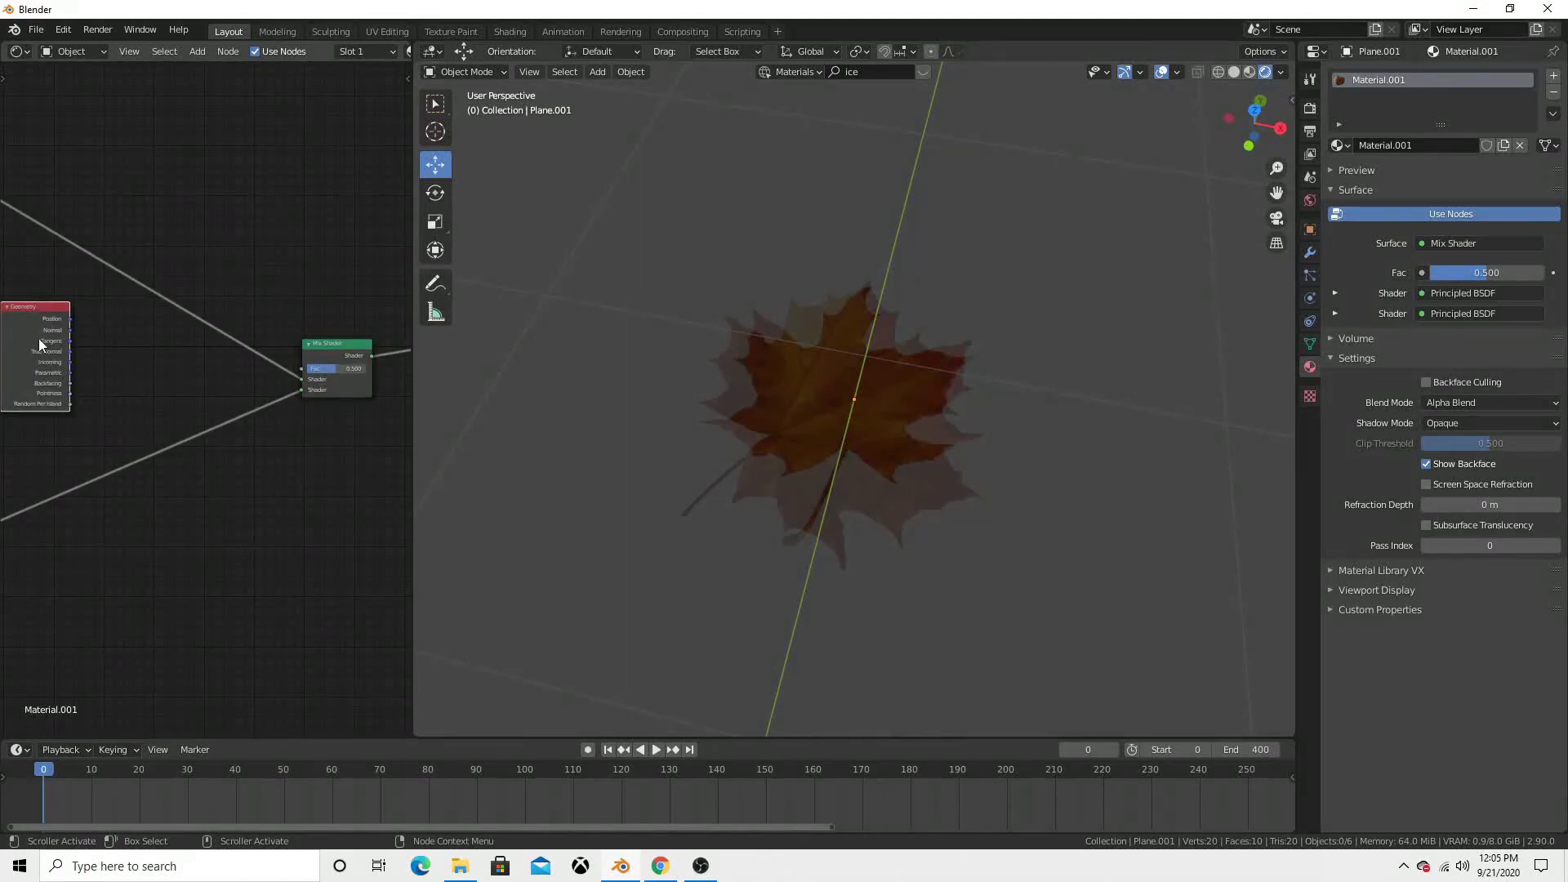
left_click_drag(37, 338, 90, 359)
scroll(129, 410, "up", 2)
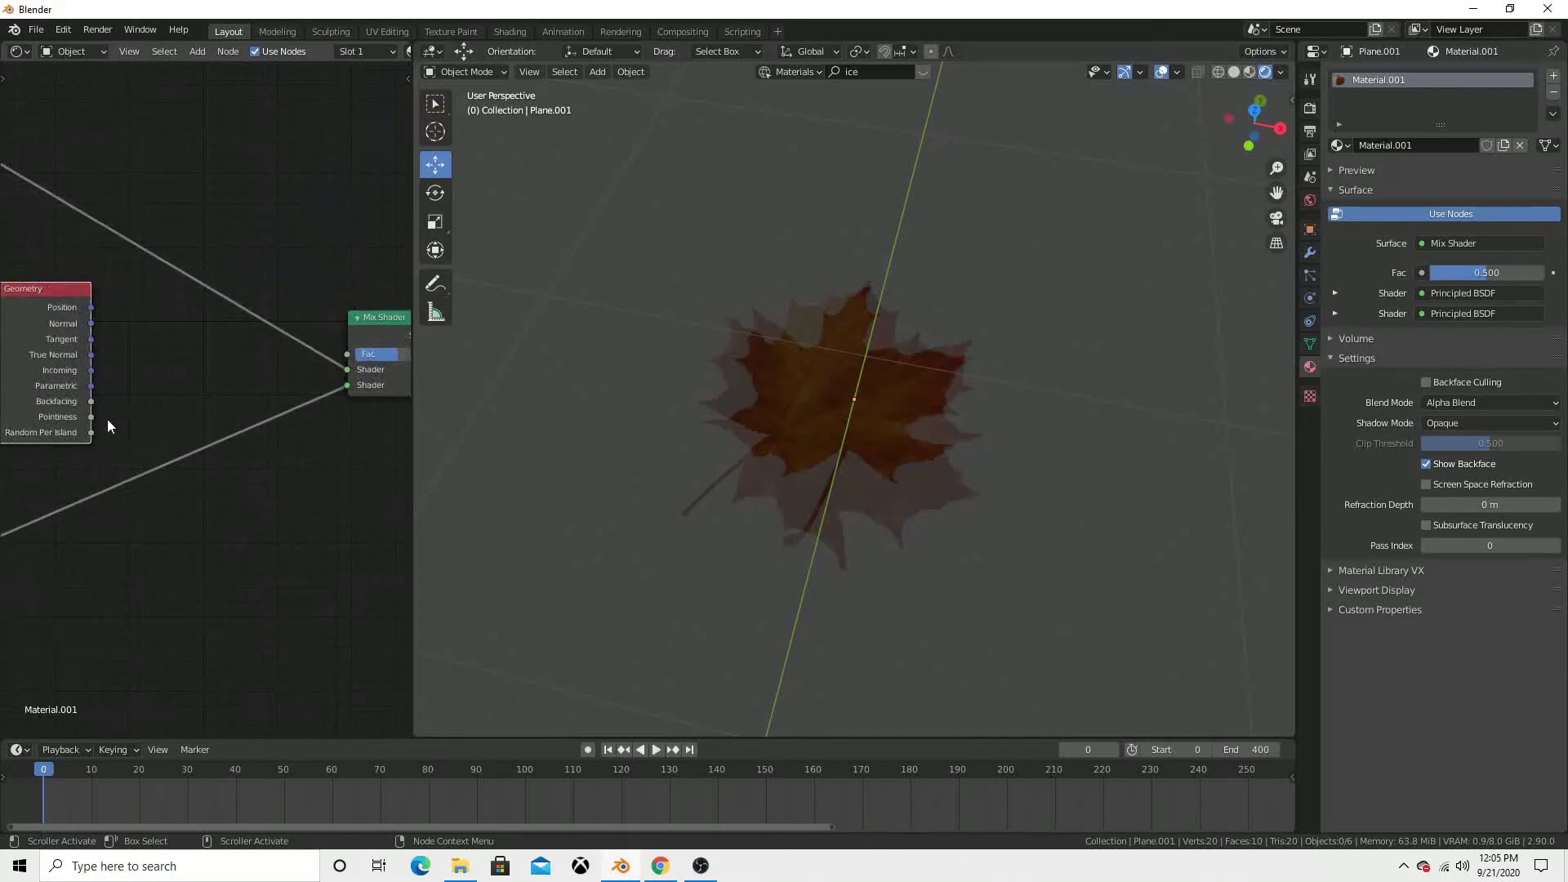
left_click_drag(92, 402, 346, 358)
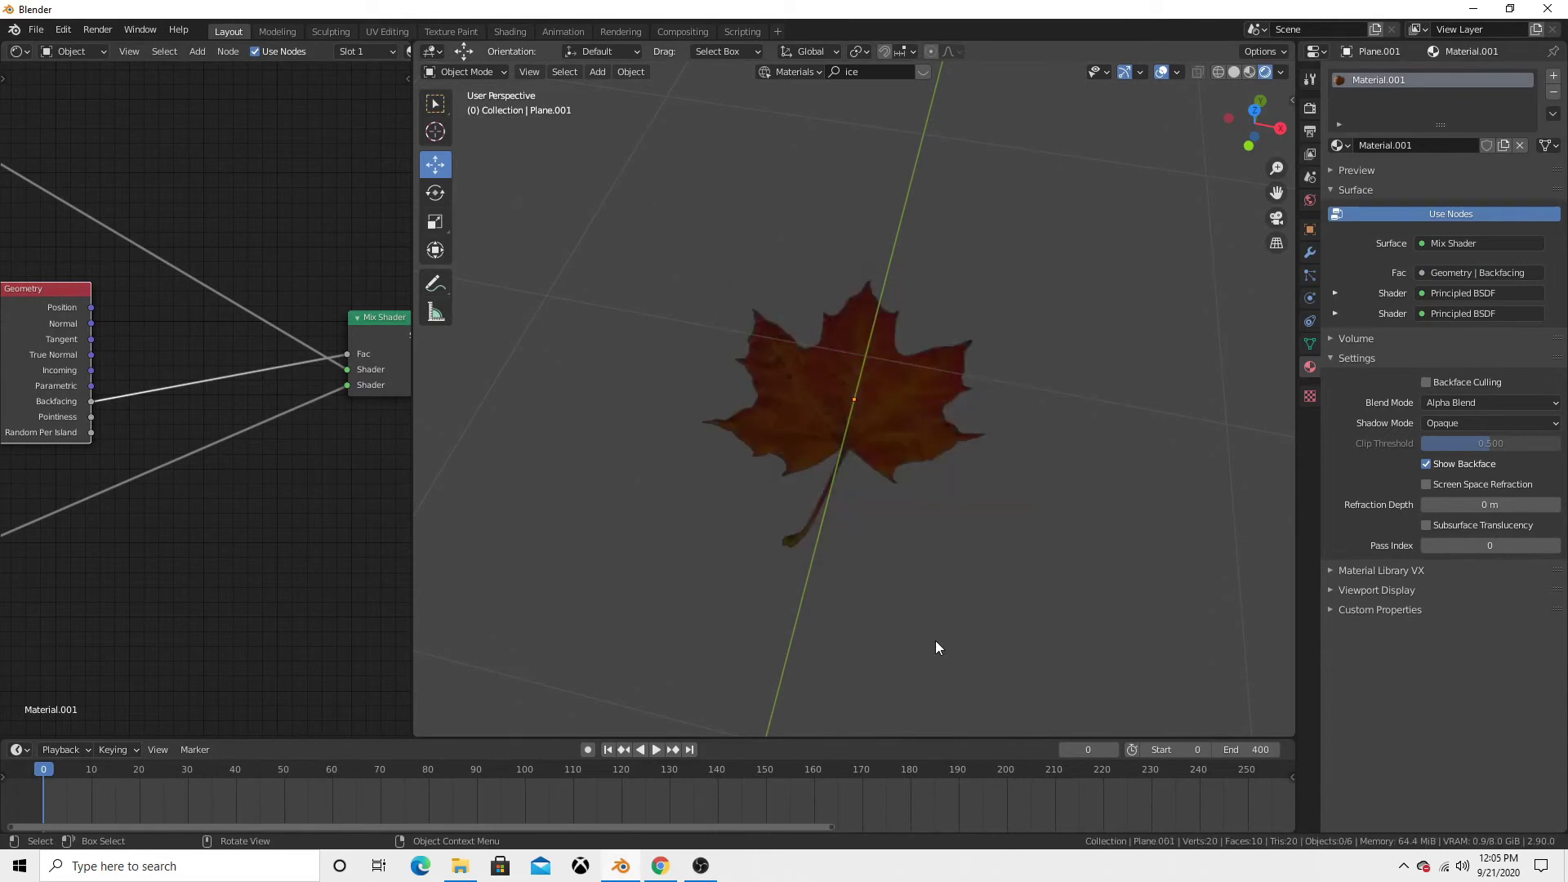
- Orbit and zoom out around the leaf to inspect both textured sides
mouse_move(945, 612)
middle_mouse_down()
mouse_move(865, 492)
mouse_move(841, 326)
mouse_move(926, 573)
mouse_move(880, 424)
mouse_move(752, 233)
mouse_move(614, 302)
mouse_move(641, 462)
mouse_move(771, 561)
mouse_move(796, 279)
mouse_move(831, 590)
mouse_move(838, 307)
mouse_move(879, 616)
middle_mouse_up()
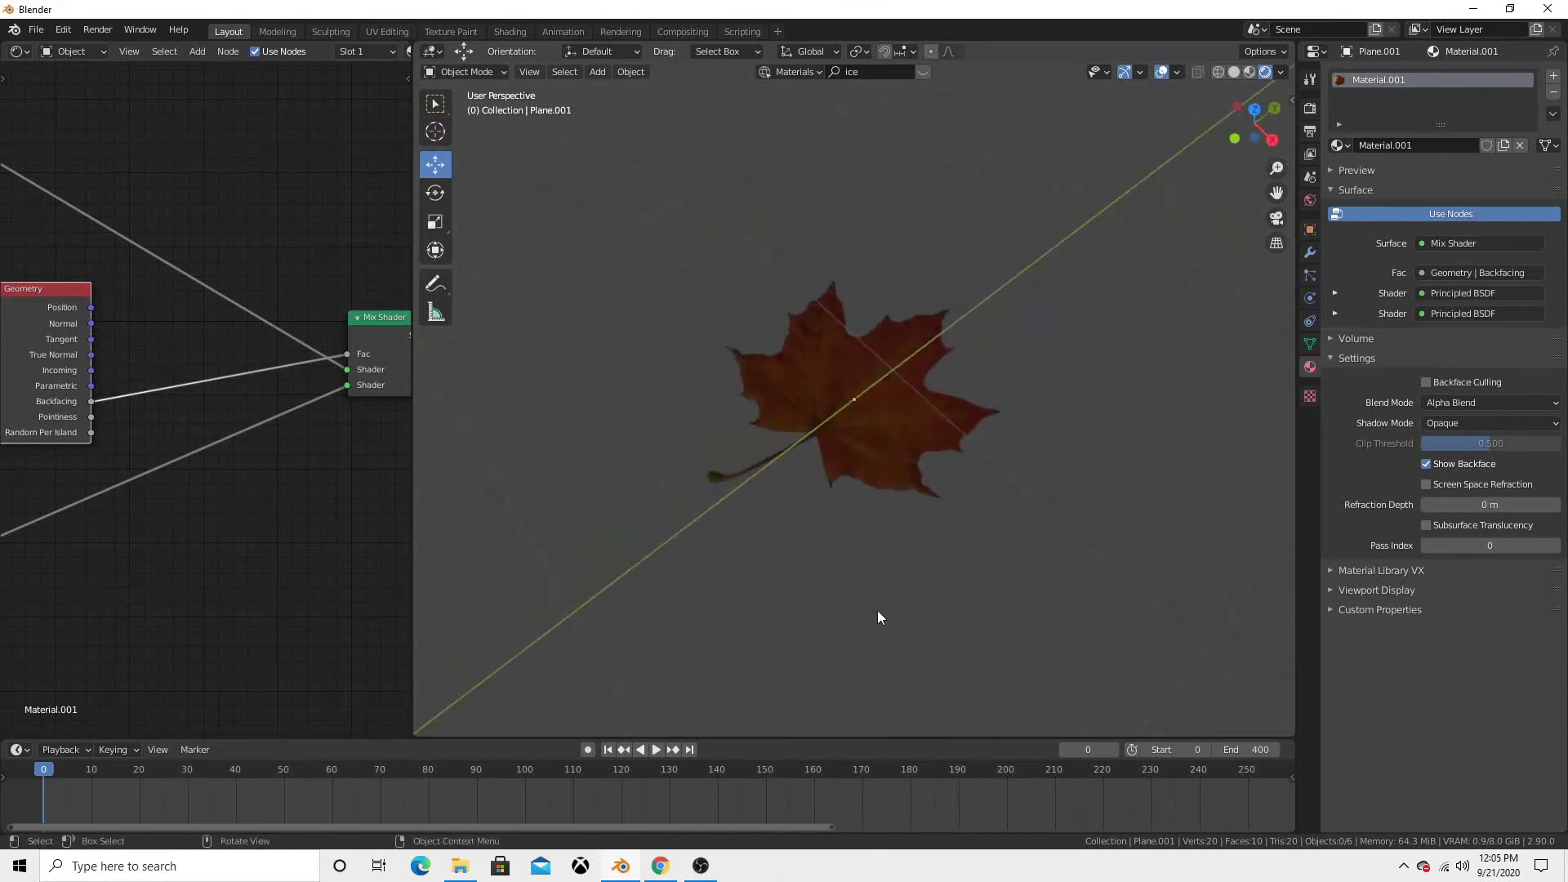
scroll(892, 409, "down", 4)
scroll(893, 411, "down", 3)
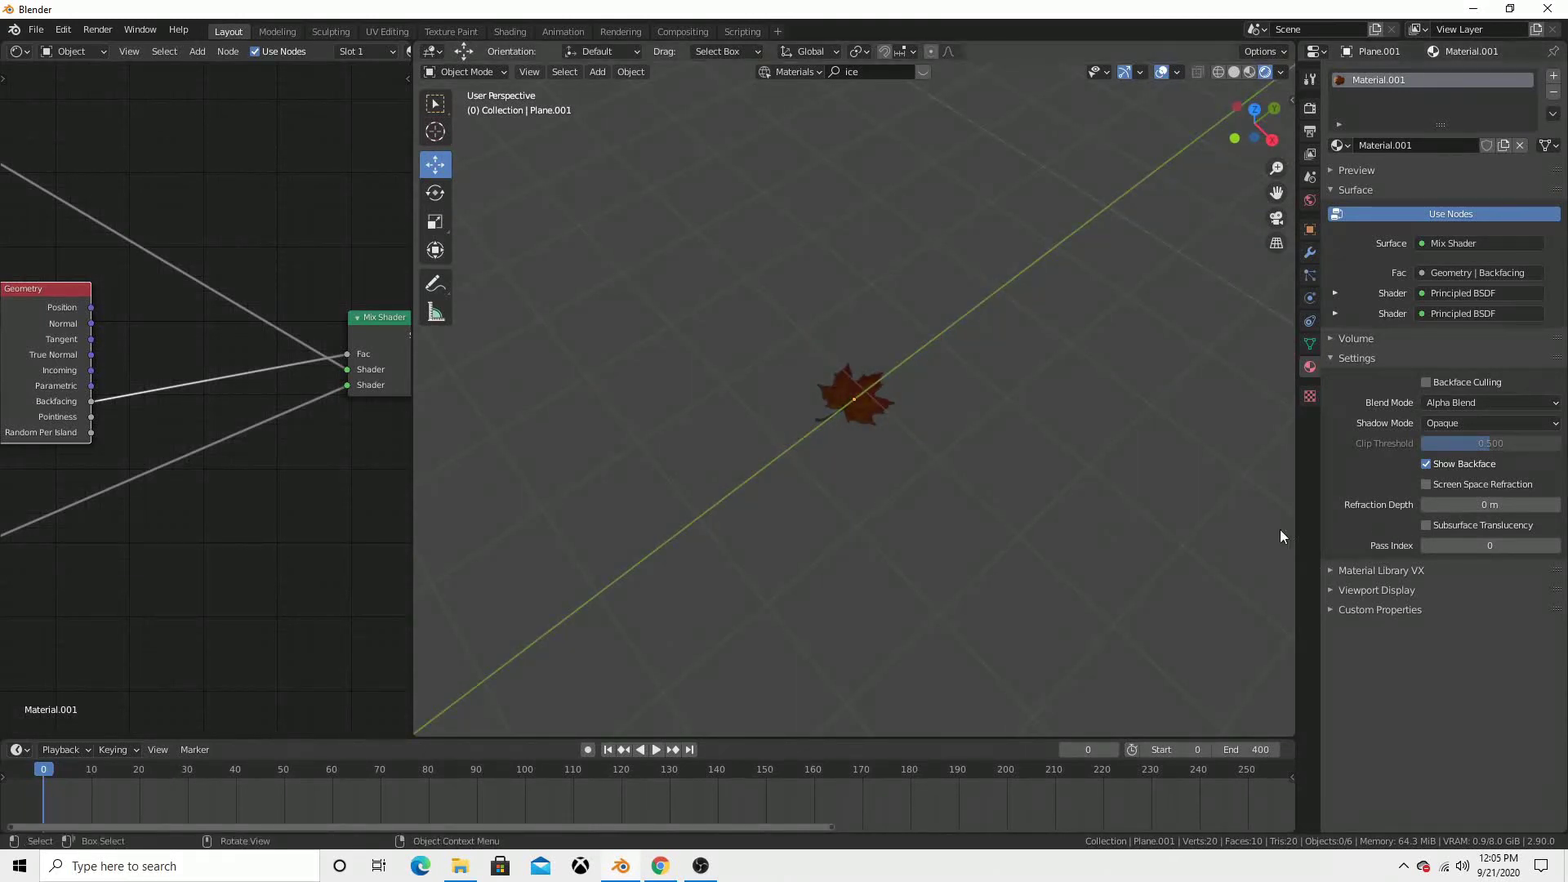
scroll(1001, 441, "down", 2)
scroll(960, 469, "down", 2)
scroll(959, 469, "up", 4)
middle_click_drag(955, 473, 866, 527)
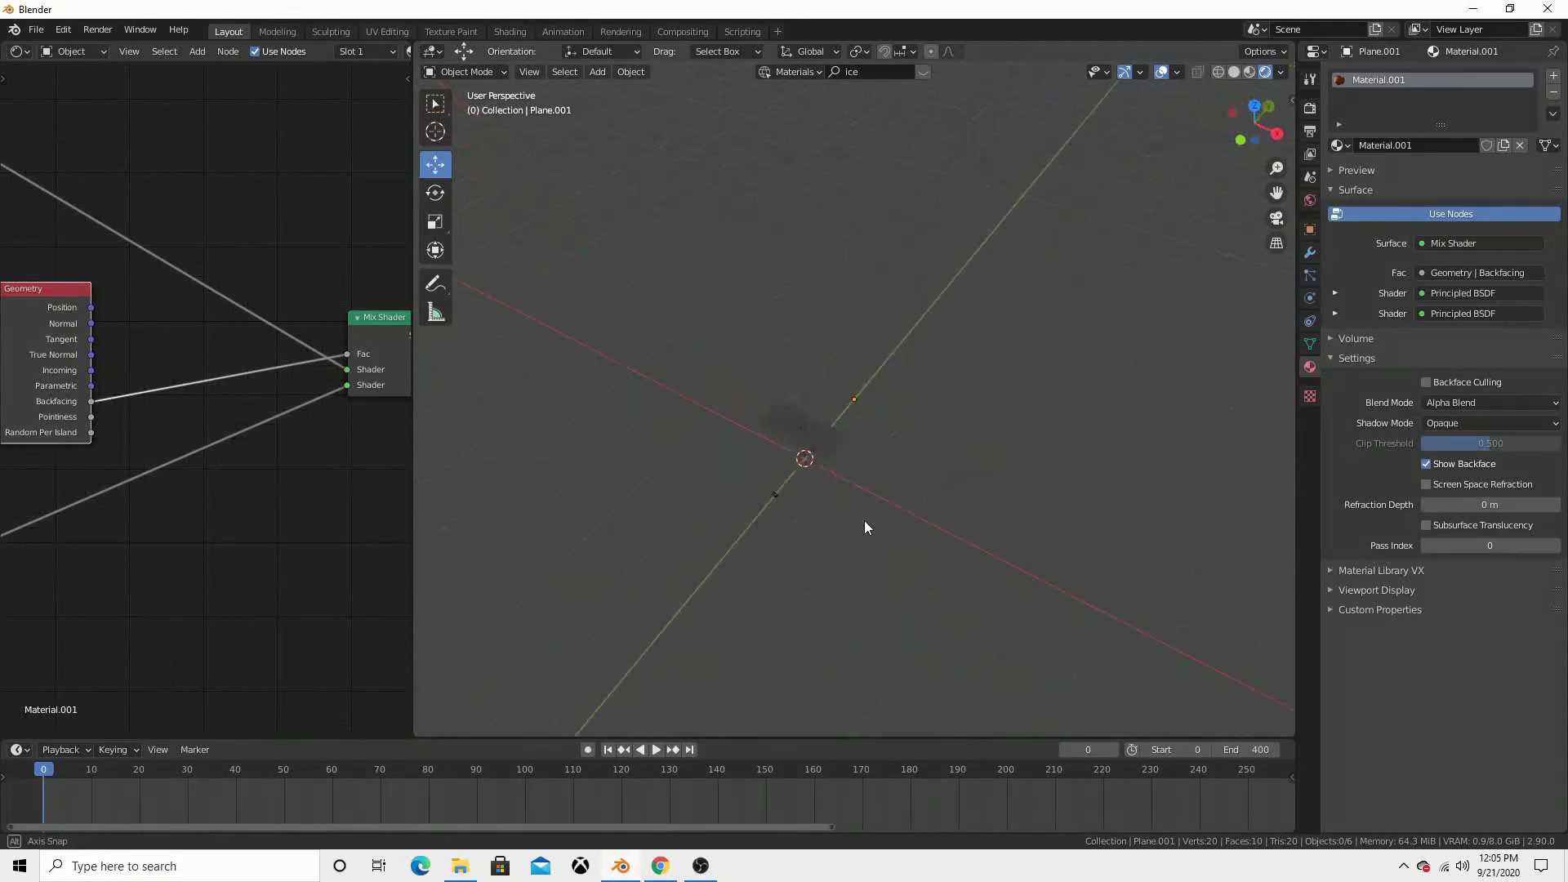
scroll(855, 482, "up", 4)
scroll(784, 539, "up", 4)
- Select the Plane, turn the left panel into a 3D Viewport, and preview the animation
left_click(694, 605)
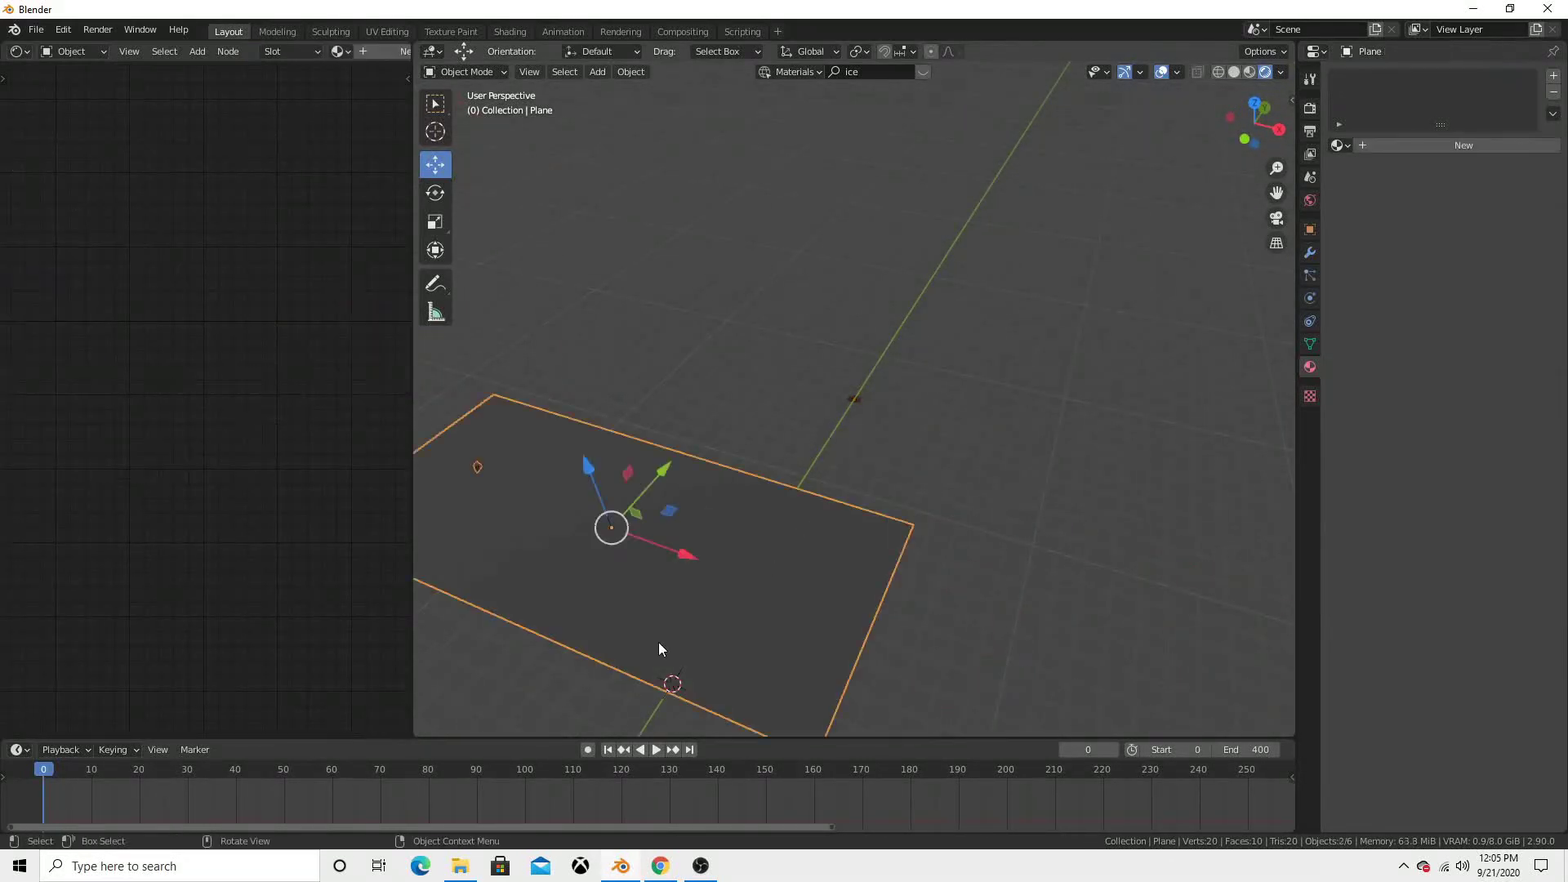
mouse_move(659, 642)
middle_mouse_down()
mouse_move(756, 536)
mouse_move(703, 582)
mouse_move(706, 610)
middle_mouse_up()
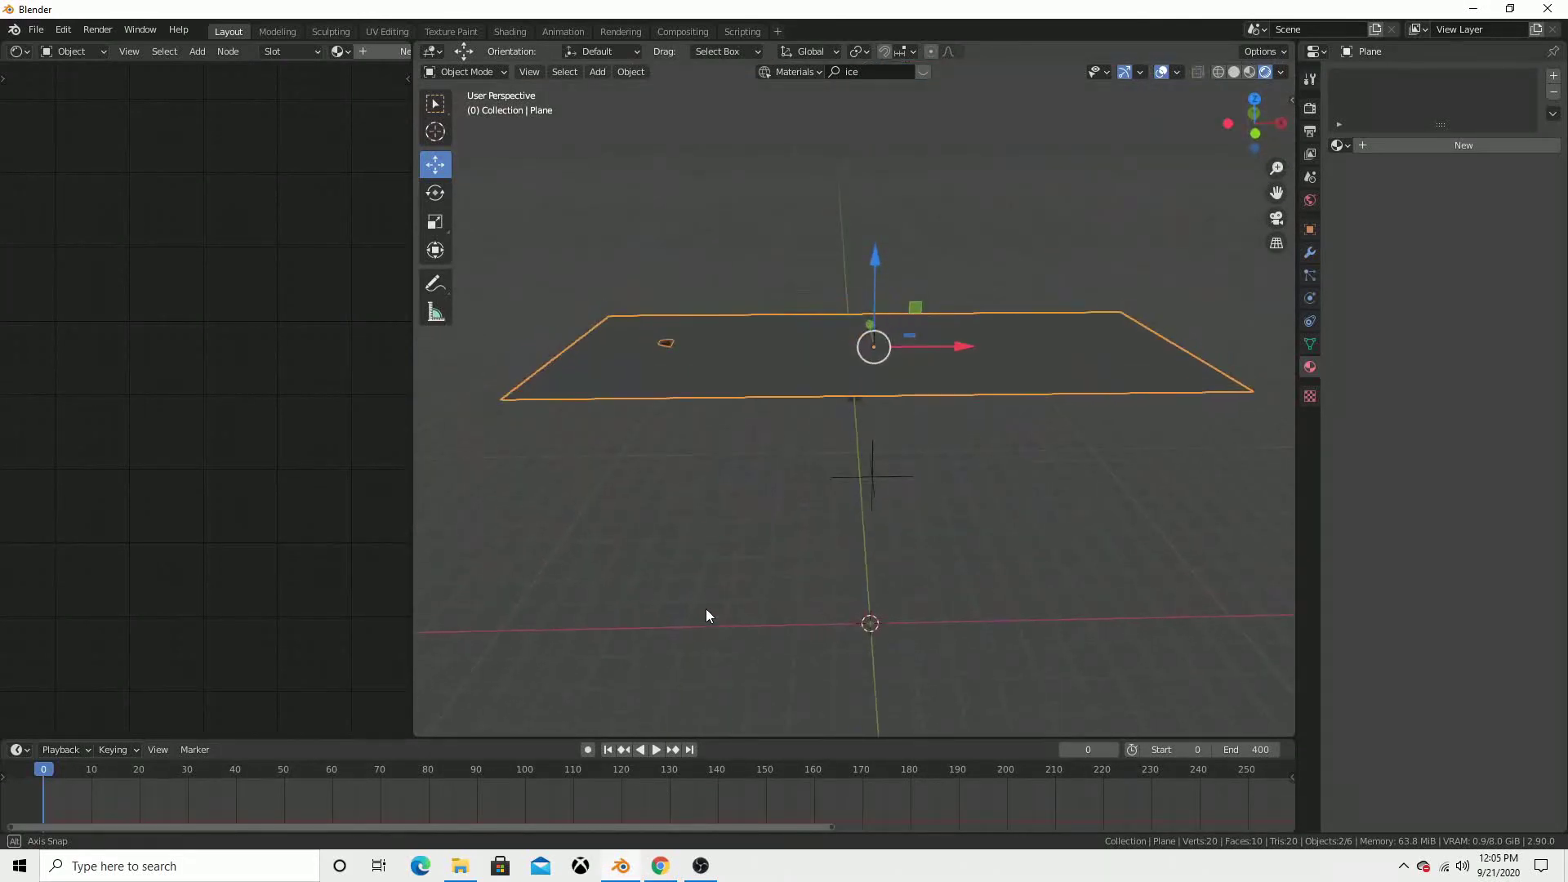
left_click(24, 54)
left_click(41, 108)
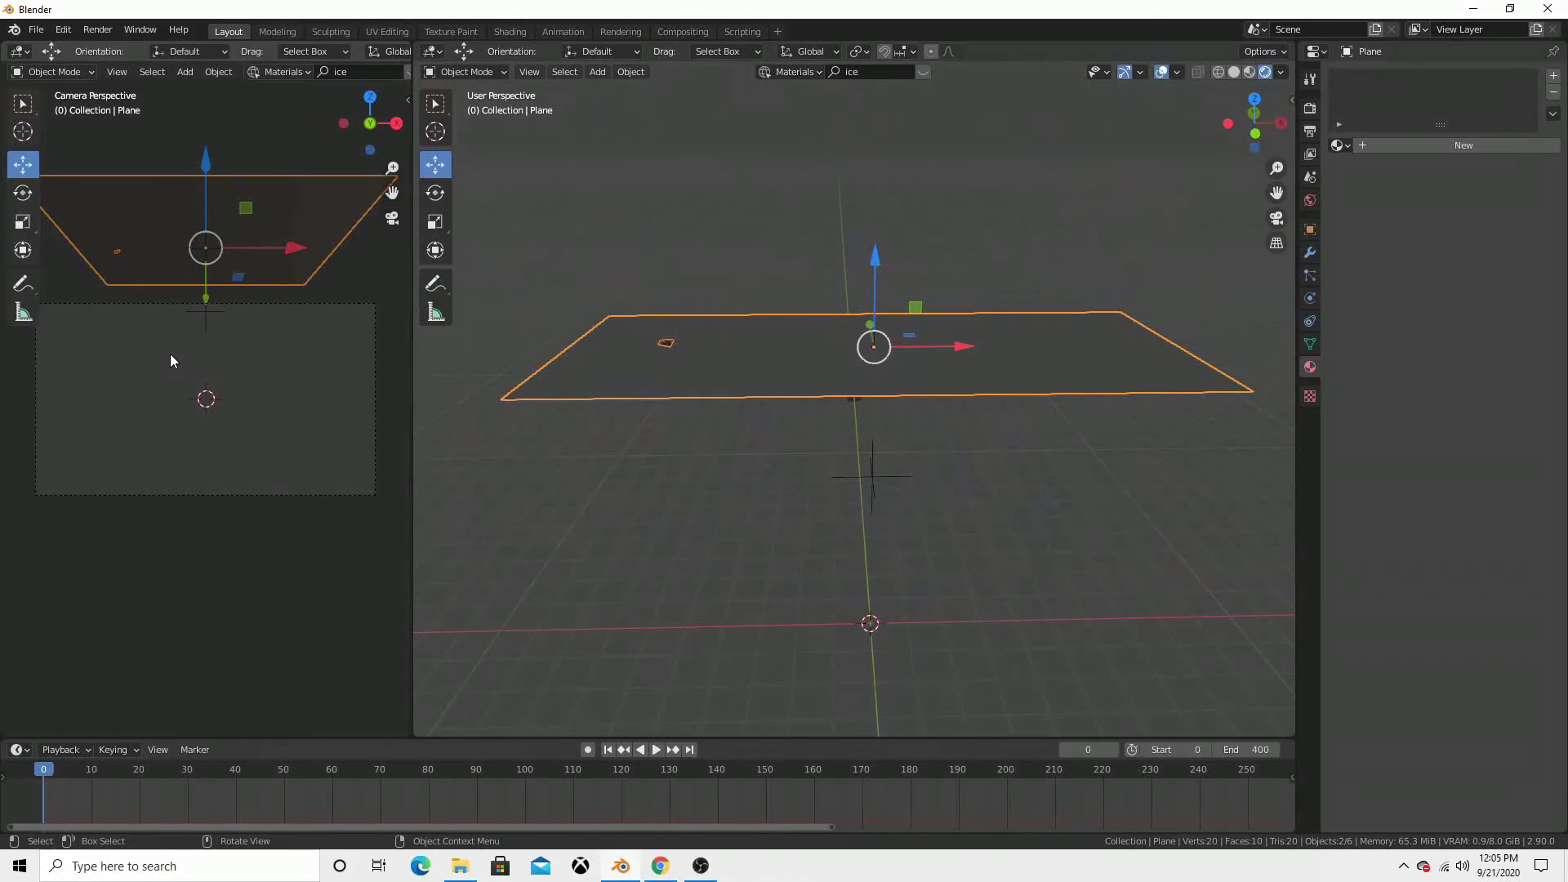
left_click(657, 750)
left_click(561, 605)
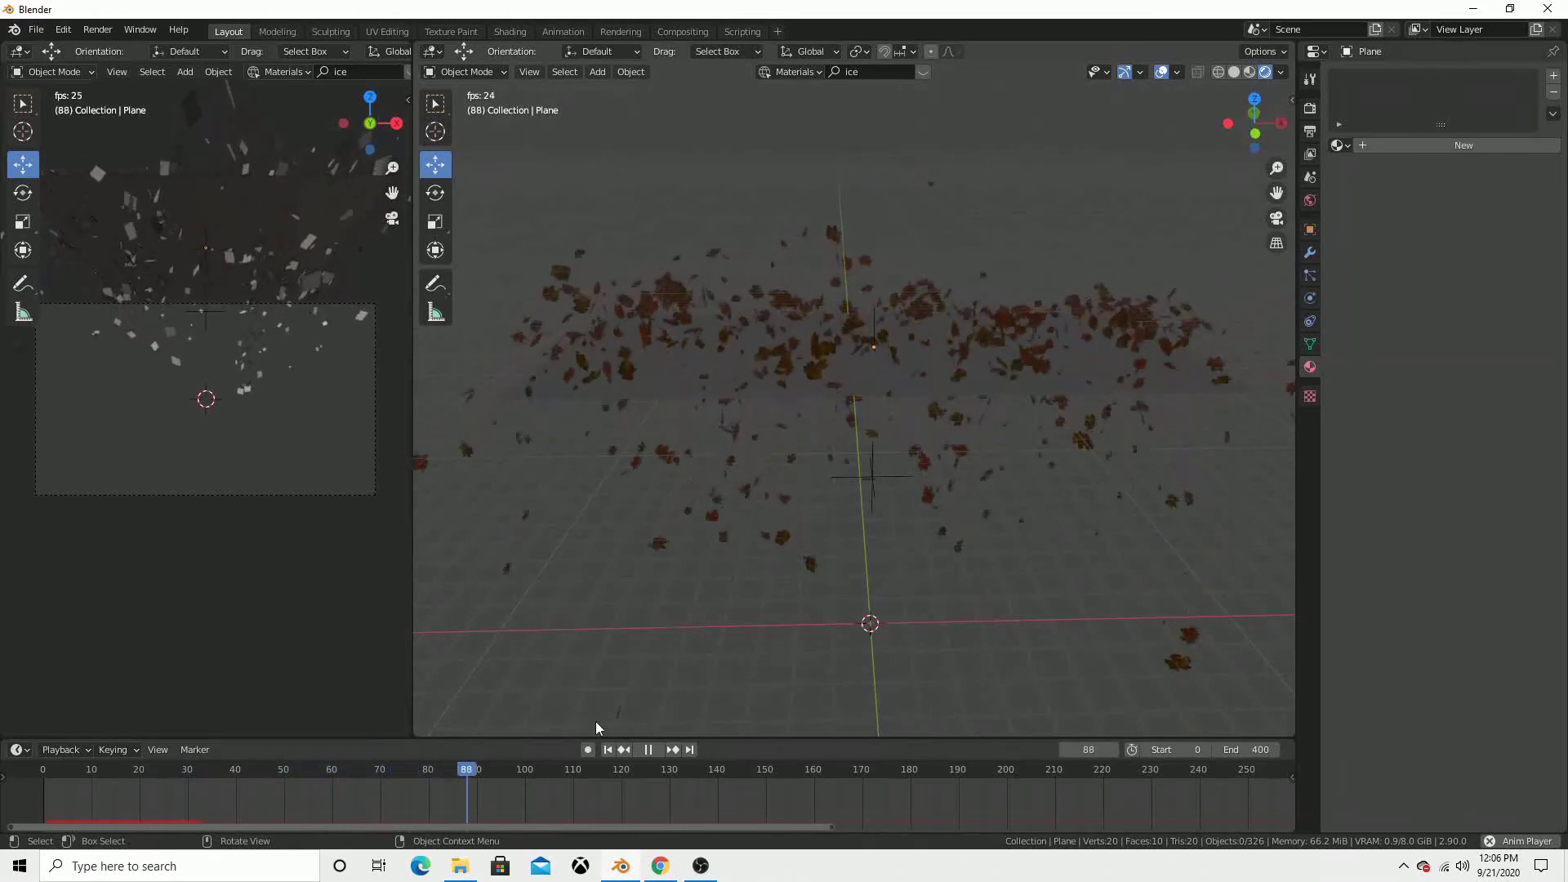
left_click(648, 750)
- Show the camera view in Rendered shading and replay the falling-leaf animation
scroll(339, 72, "down", 3)
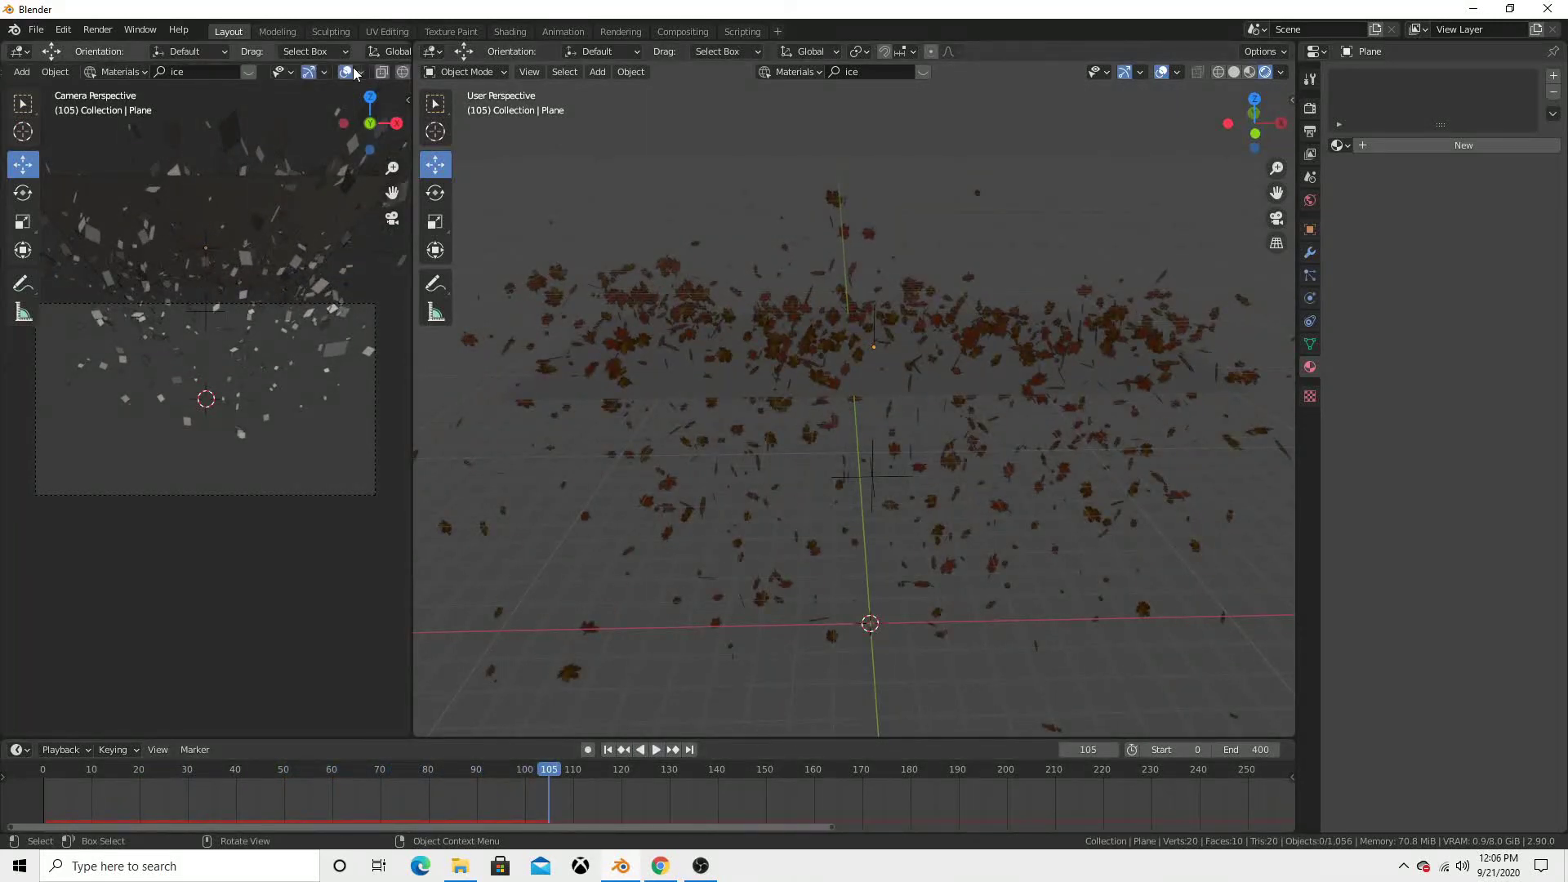
scroll(339, 71, "down", 3)
left_click(381, 72)
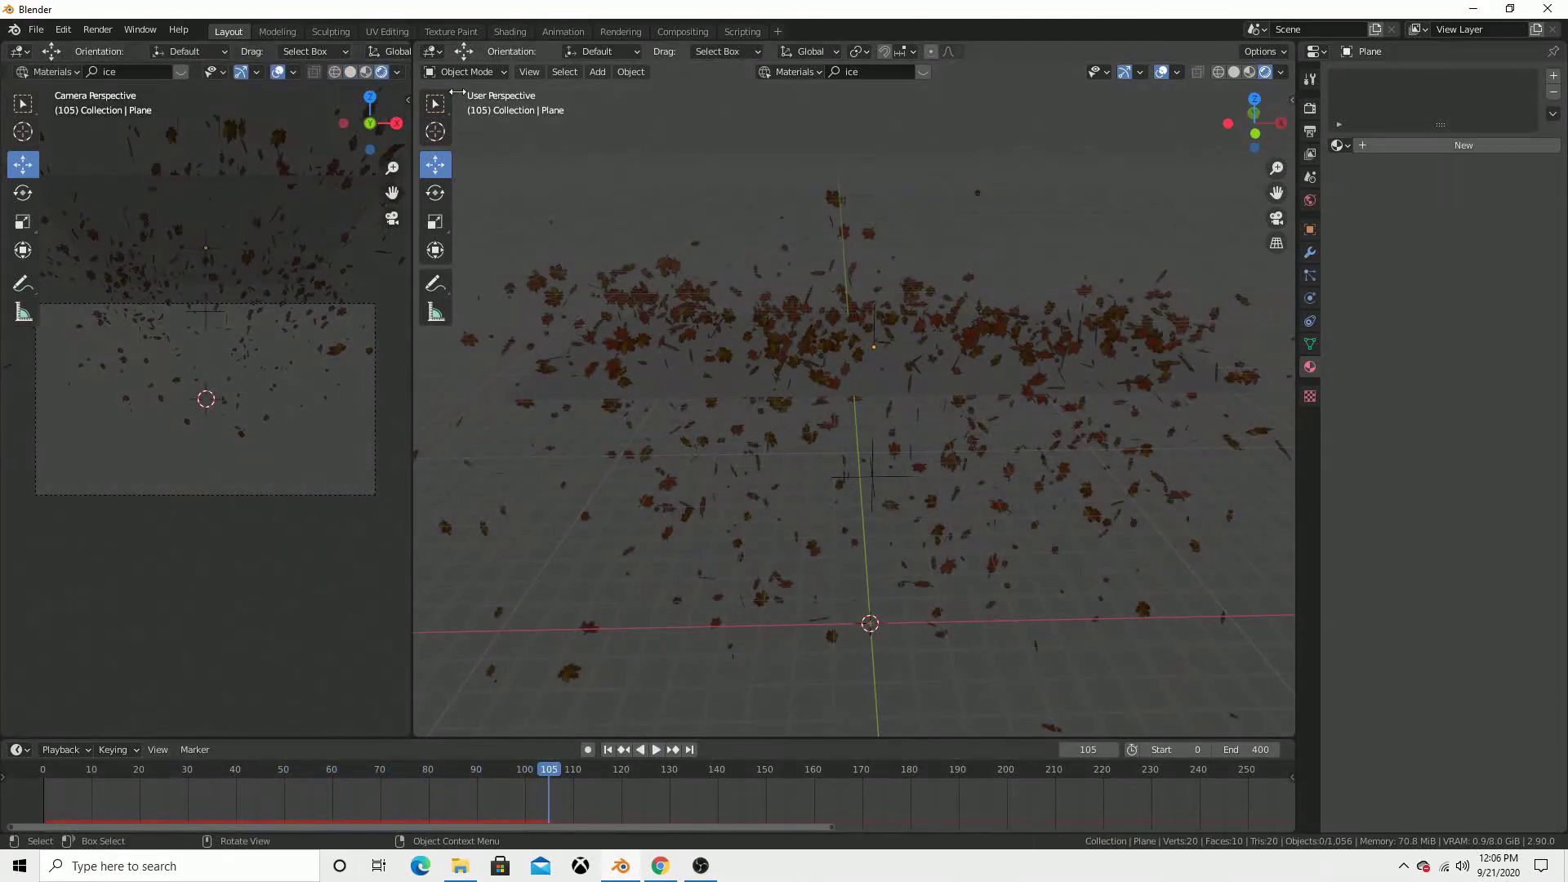
left_click(437, 76)
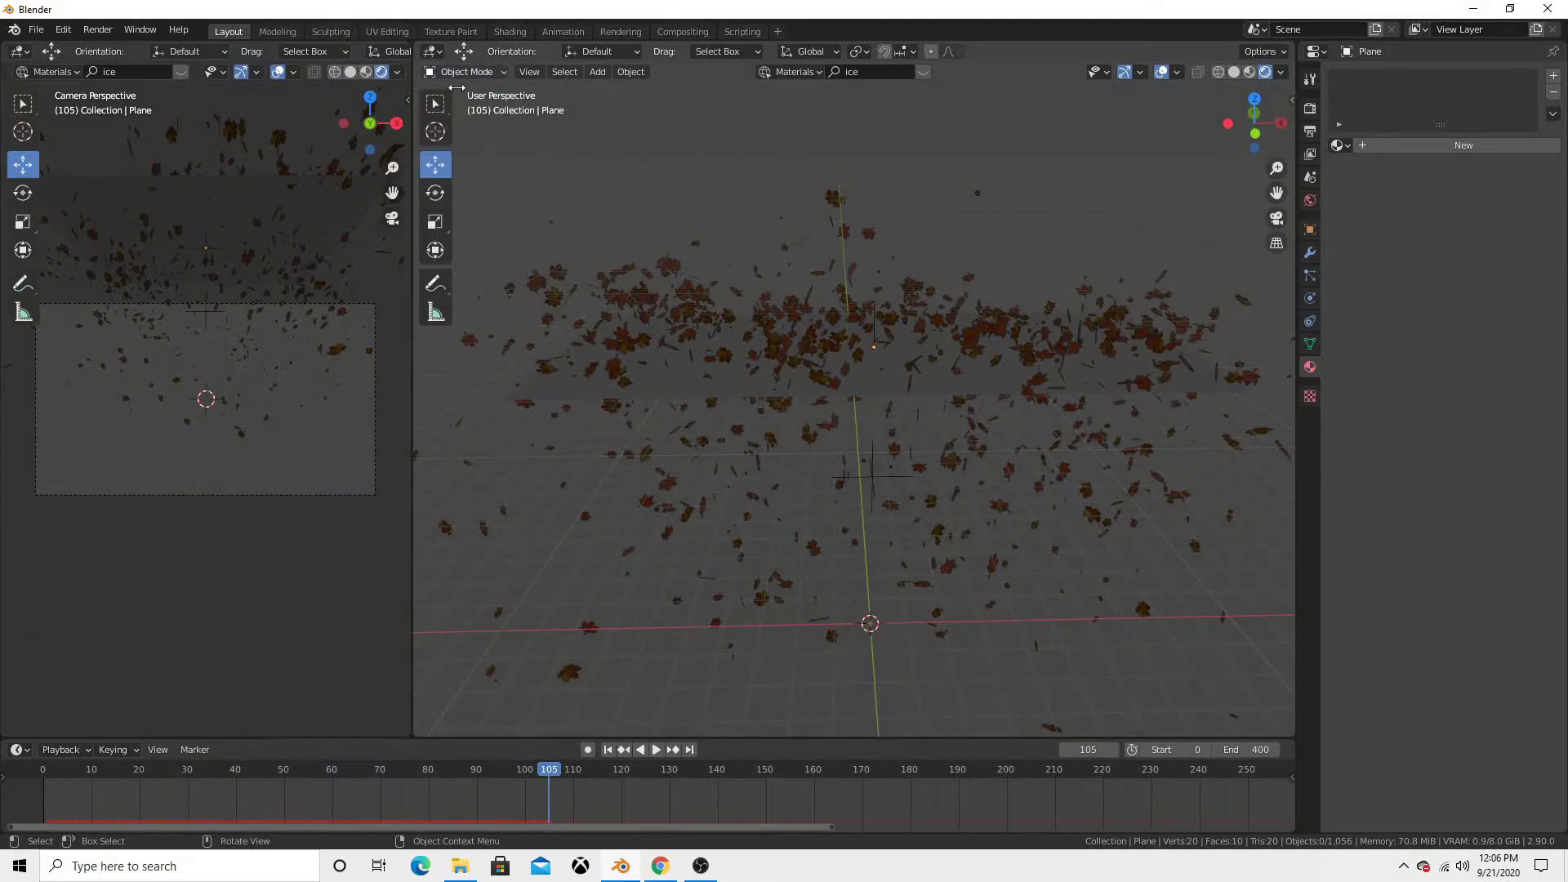
left_click(656, 750)
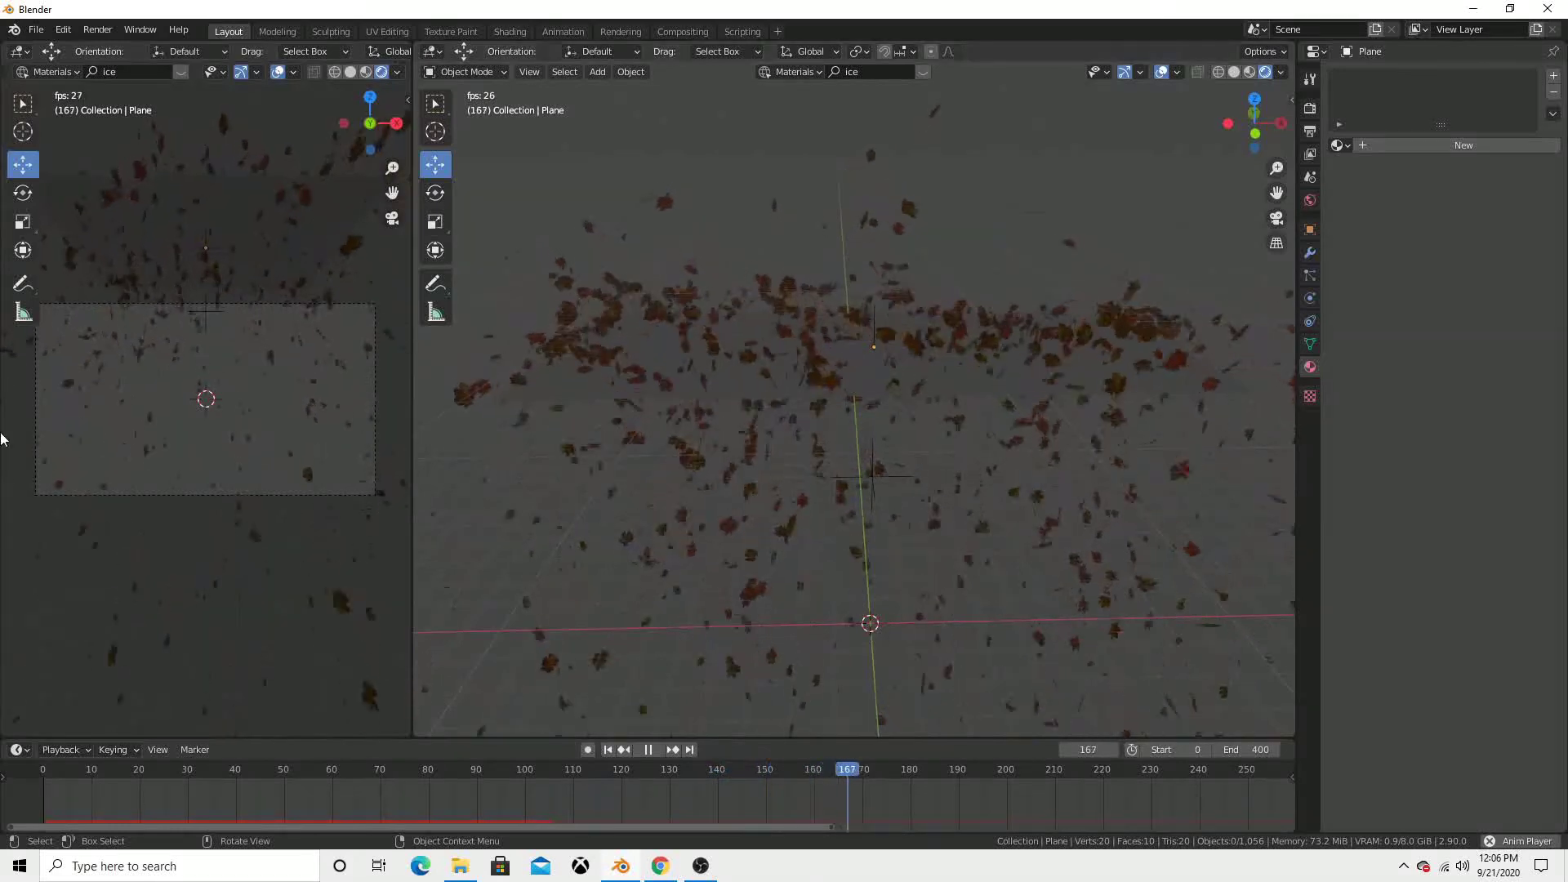
scroll(121, 423, "up", 3)
scroll(121, 423, "up", 1)
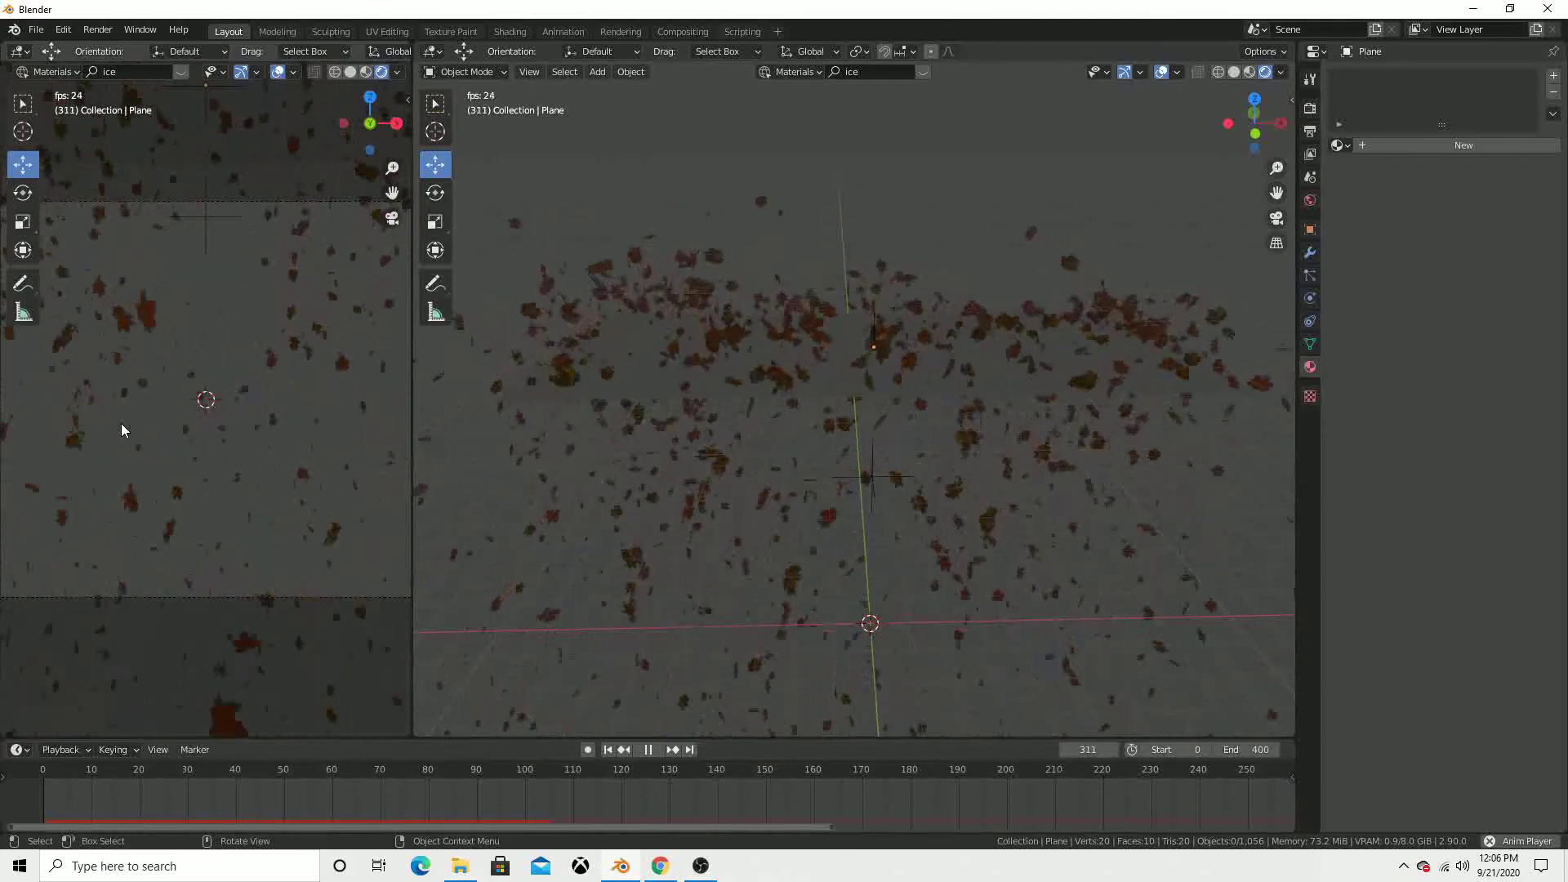
scroll(188, 422, "down", 2)
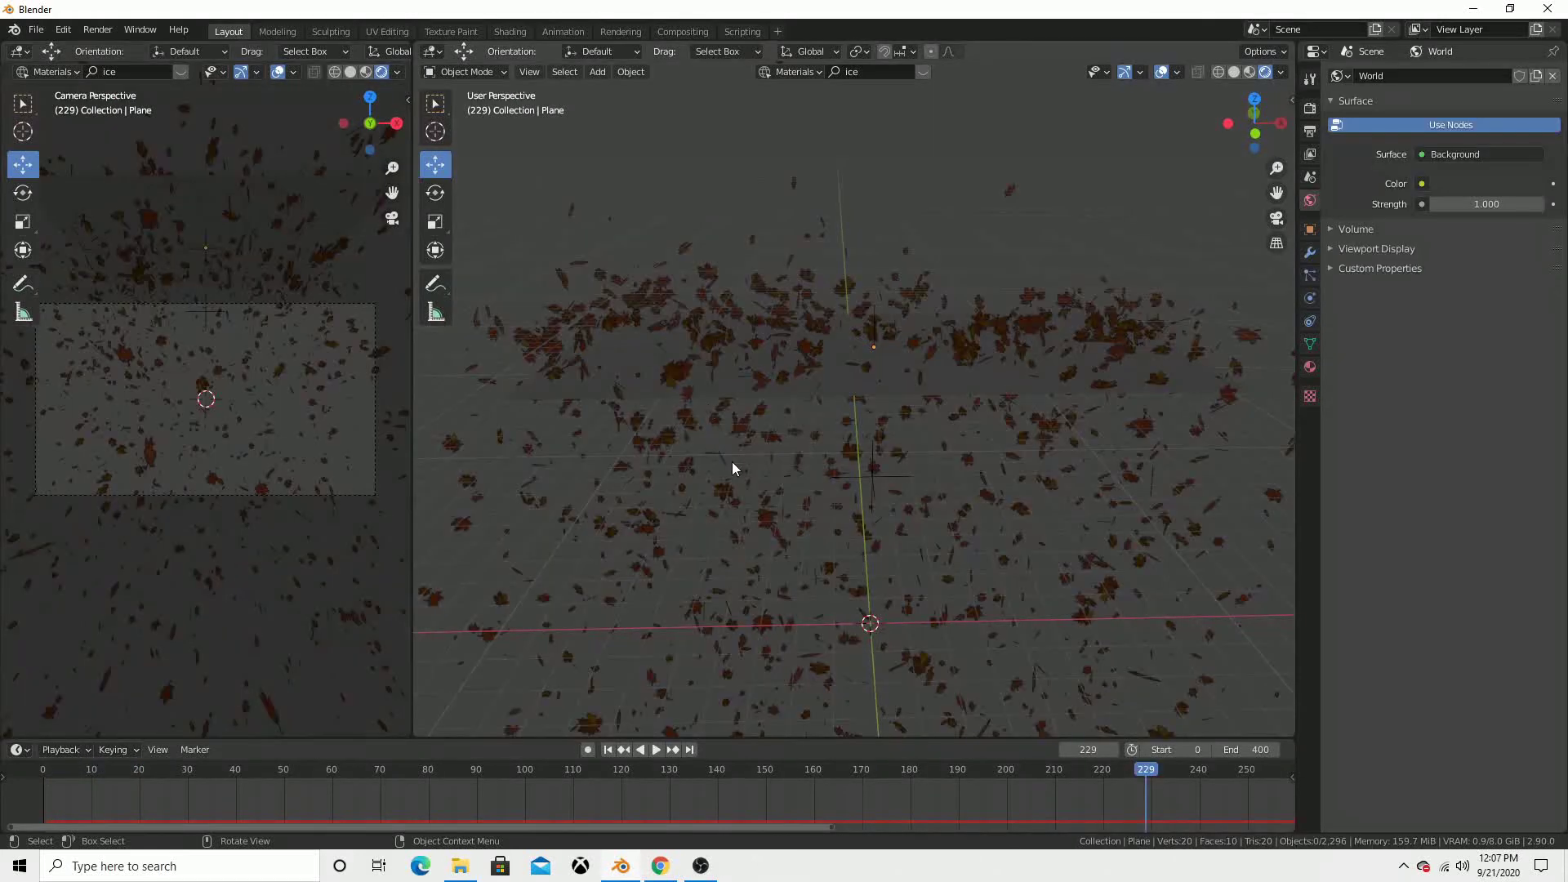
key("shift+a")
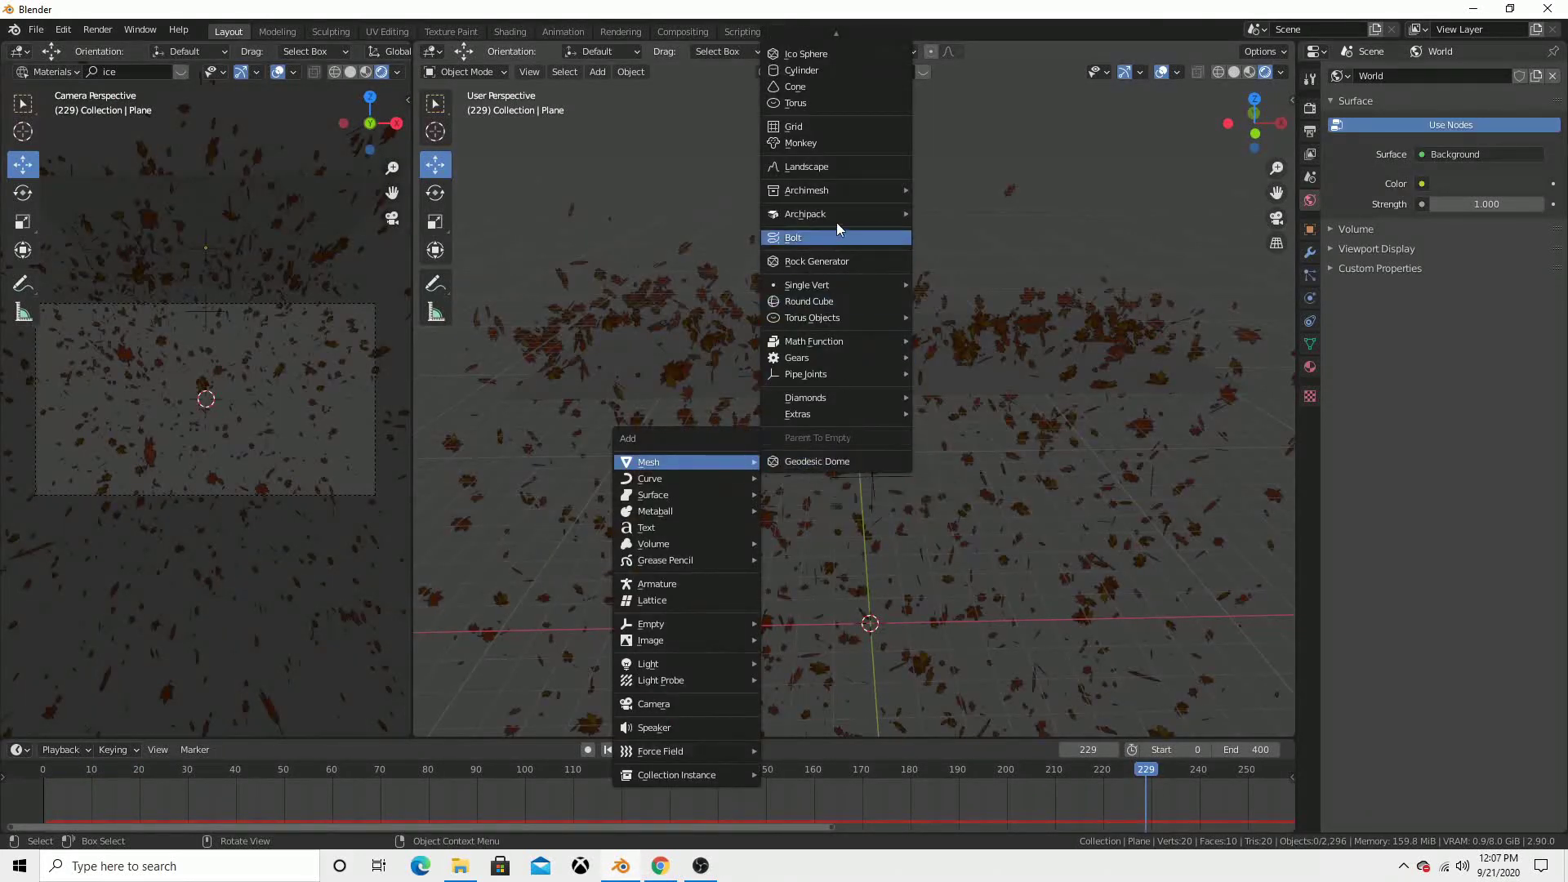
mouse_move(836, 34)
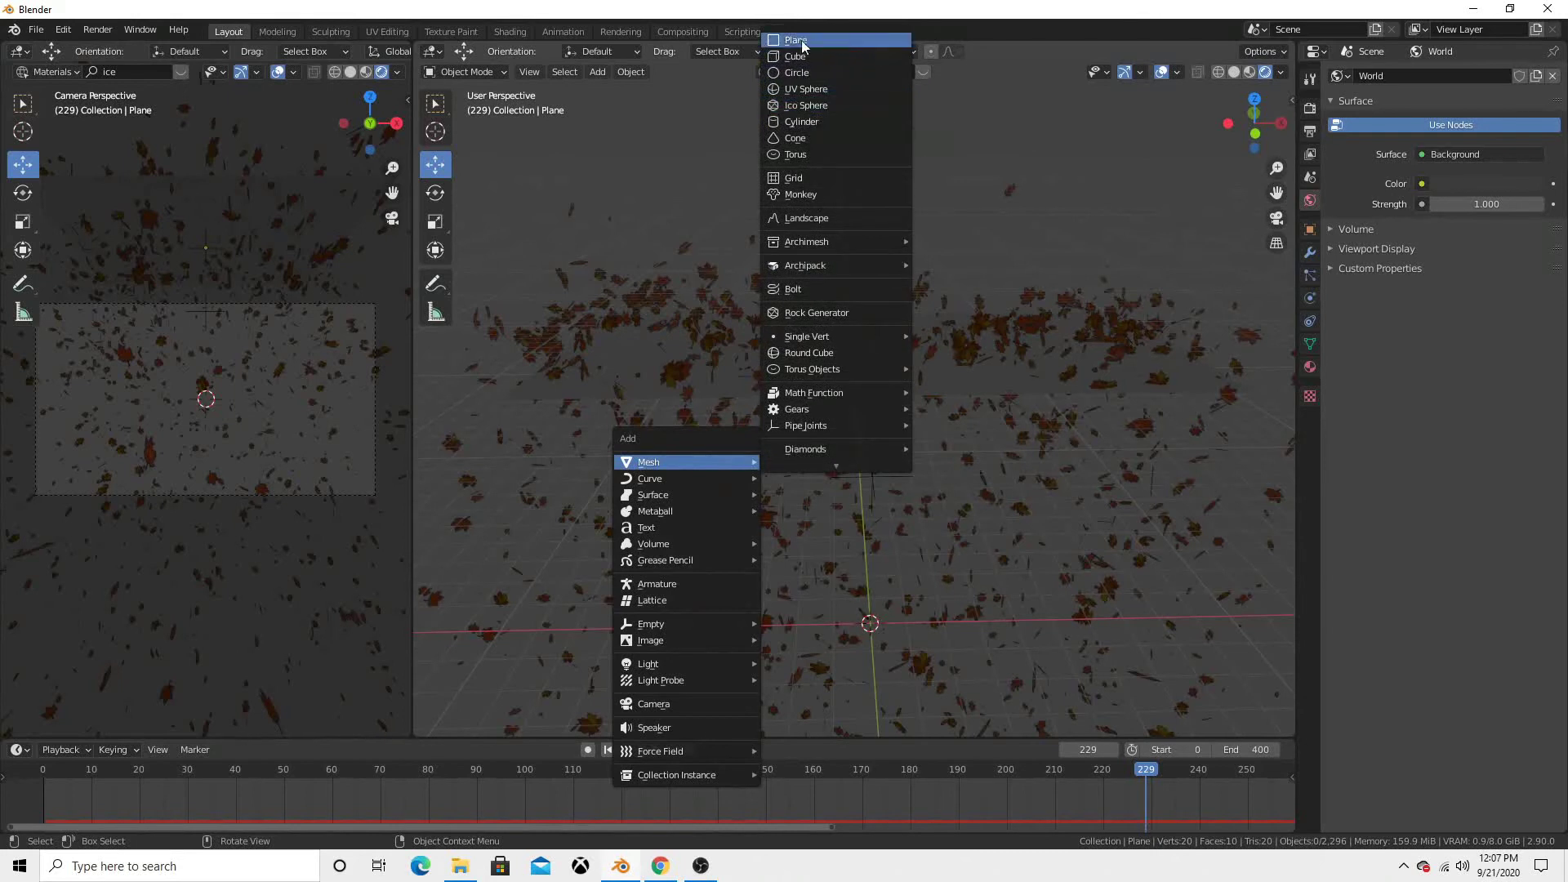
- Add a new plane, rotate it 90° about X to stand upright, and push it back along Y
left_click(826, 40)
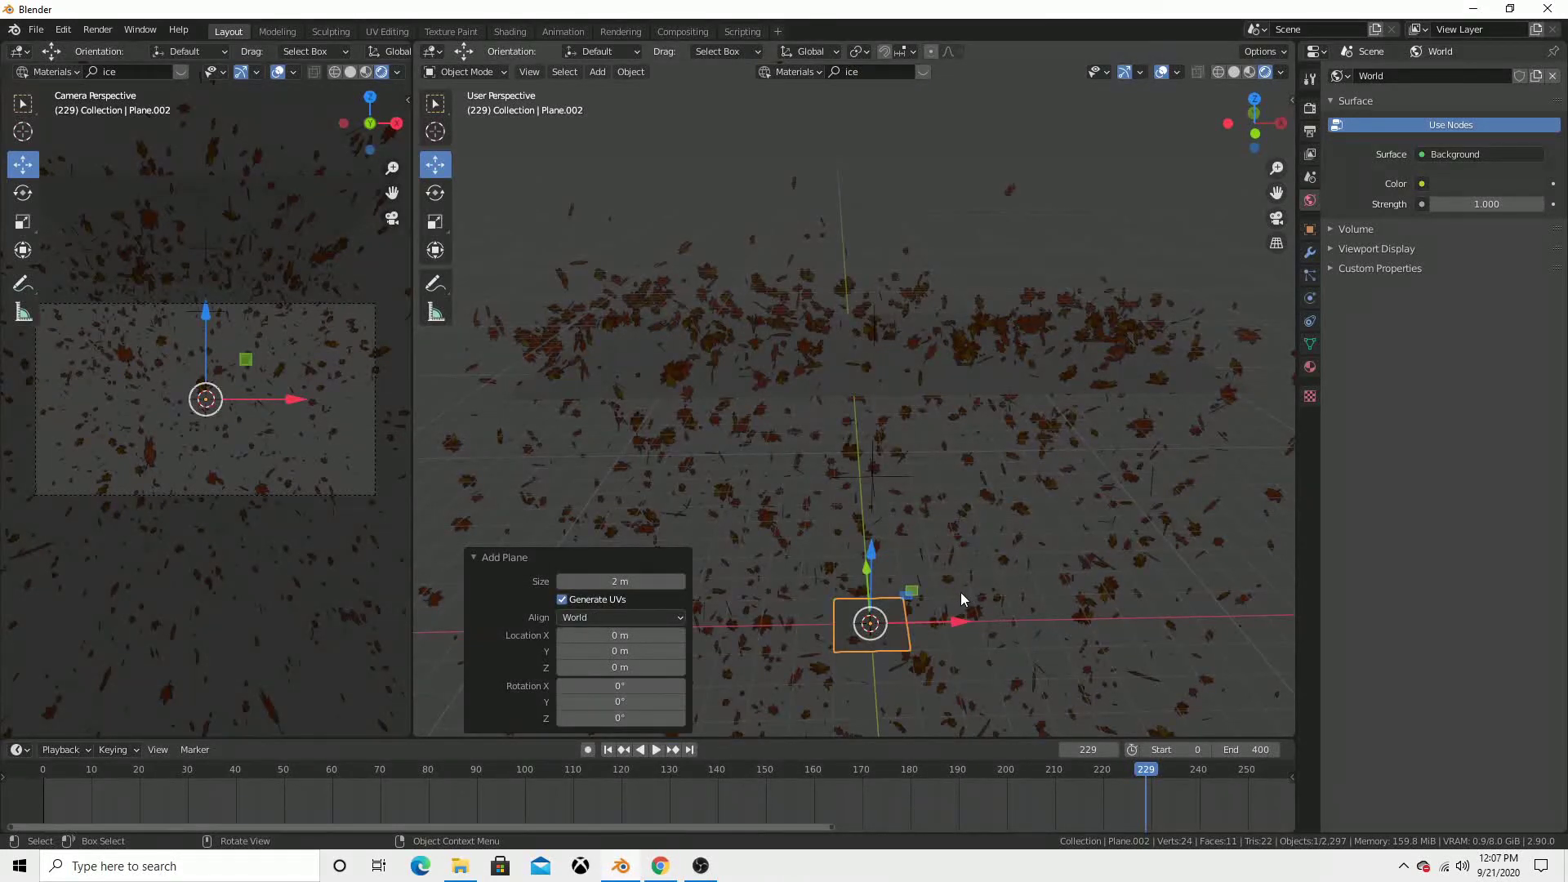
key("r")
key("x")
key("9")
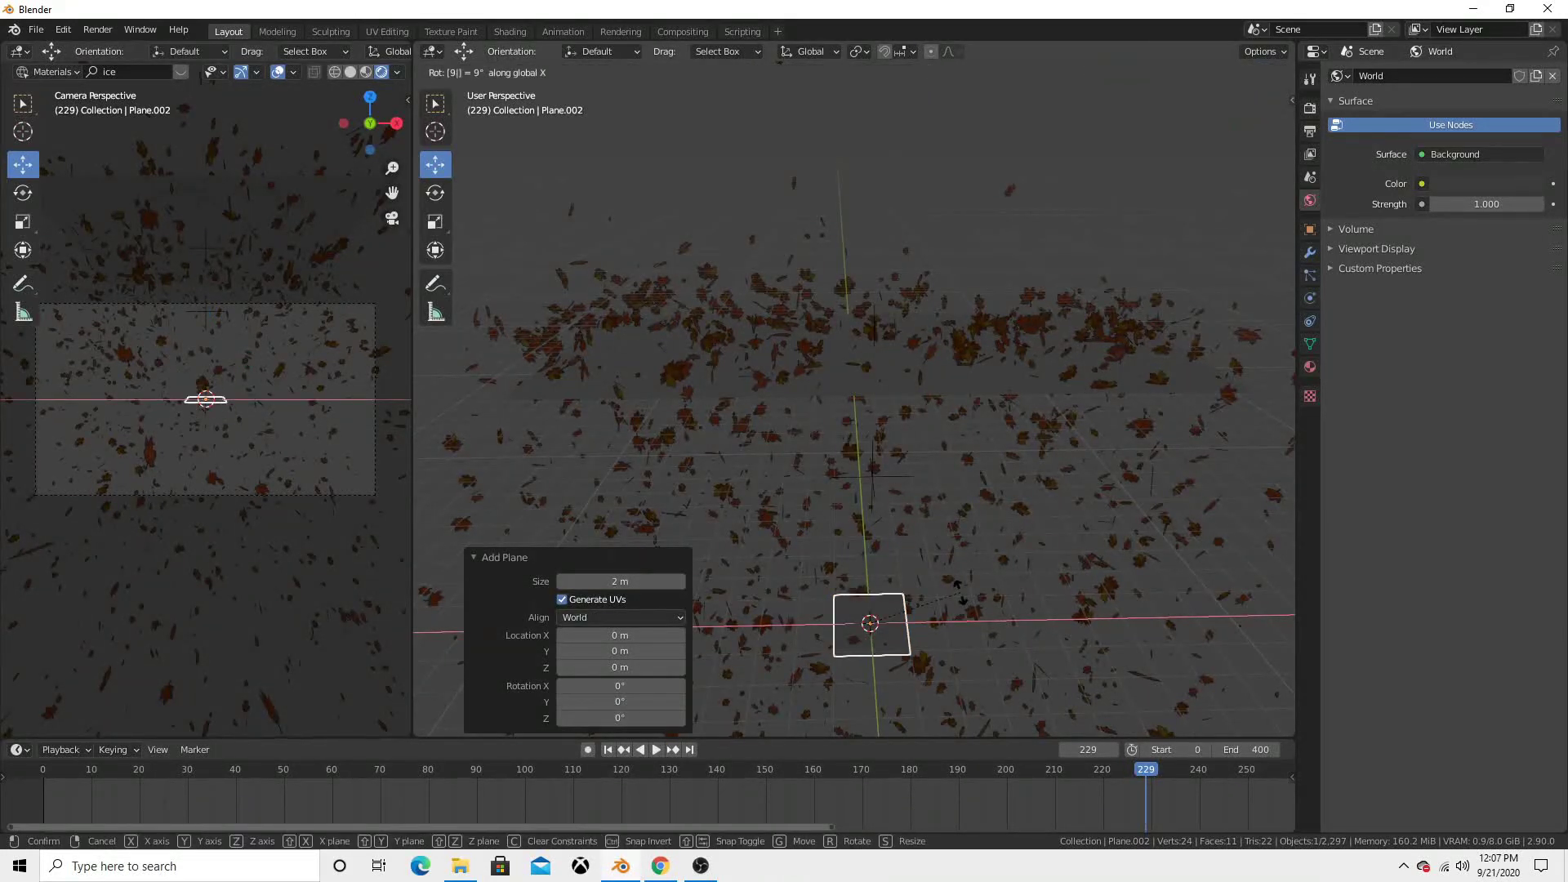
key("0")
key("Return")
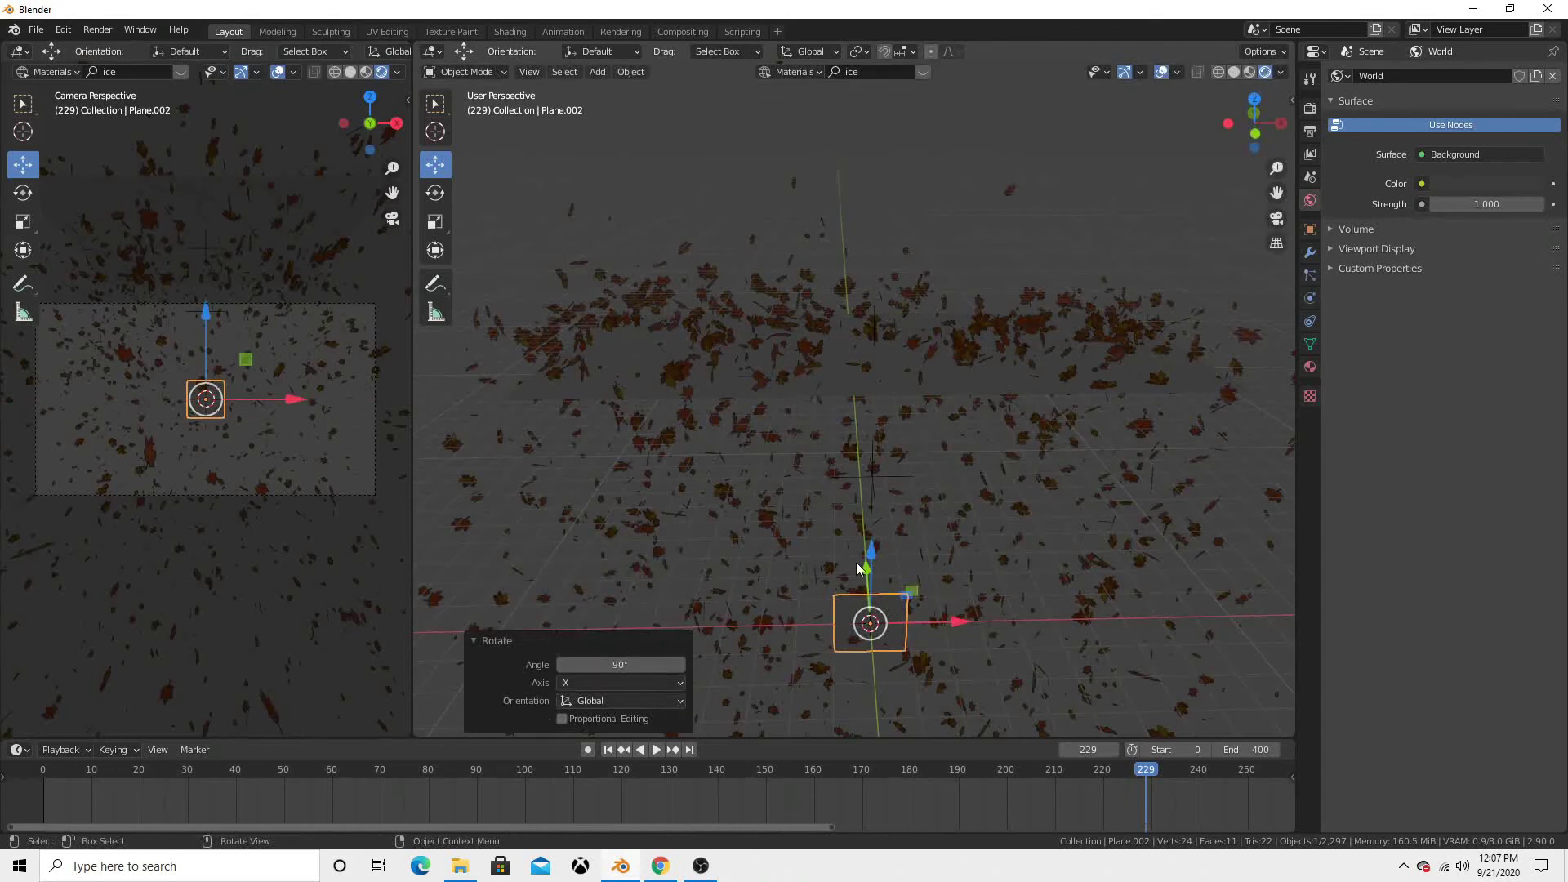
left_click_drag(869, 573, 850, 217)
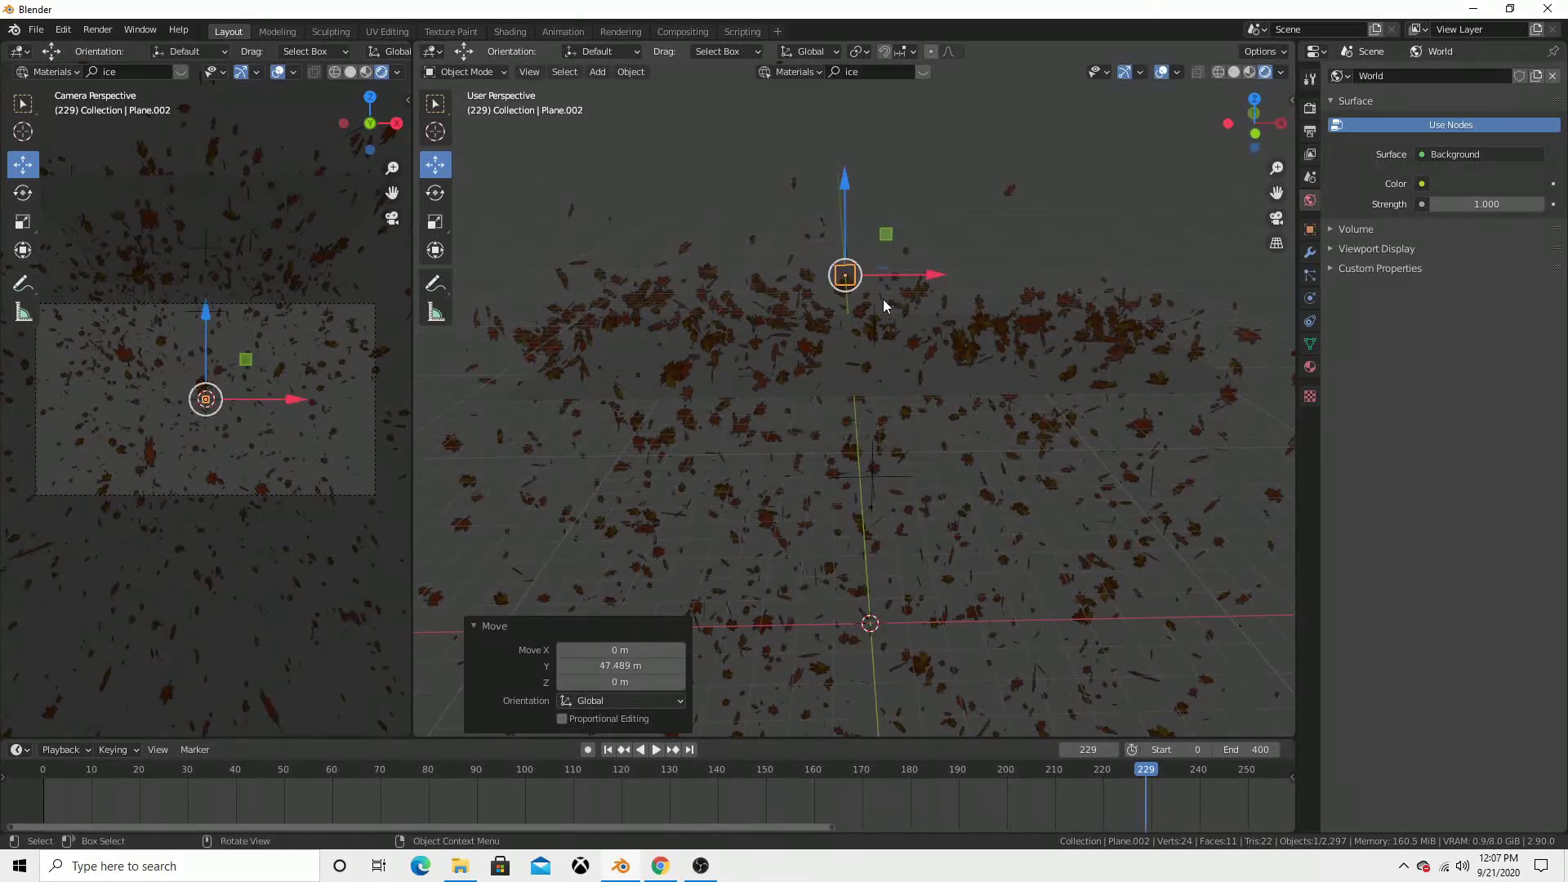
- Stretch the plane to 63.361 along X
key("s")
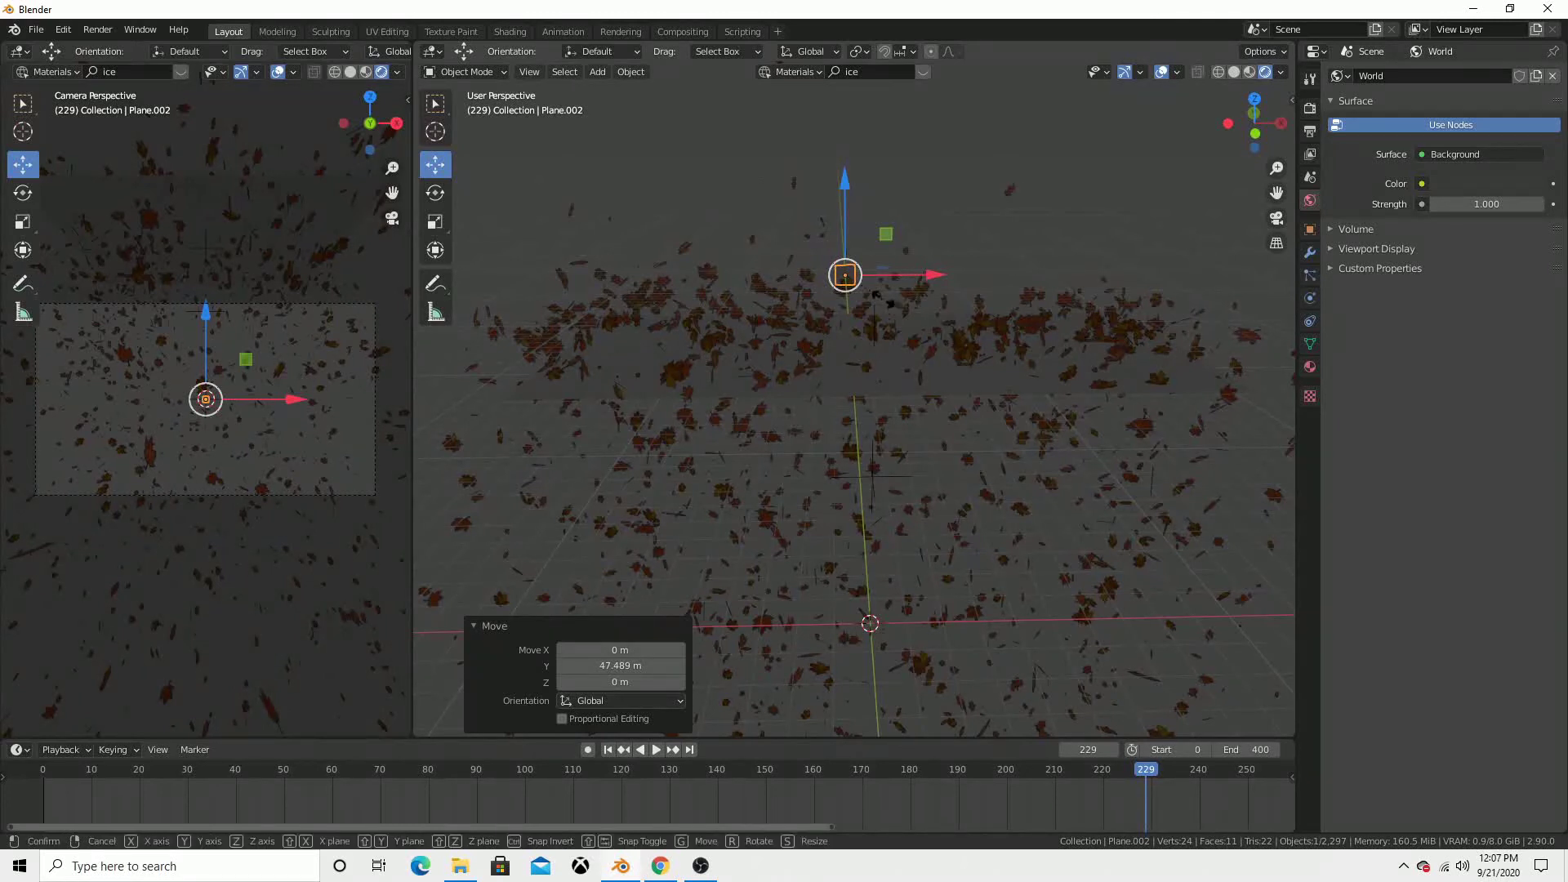
key("x")
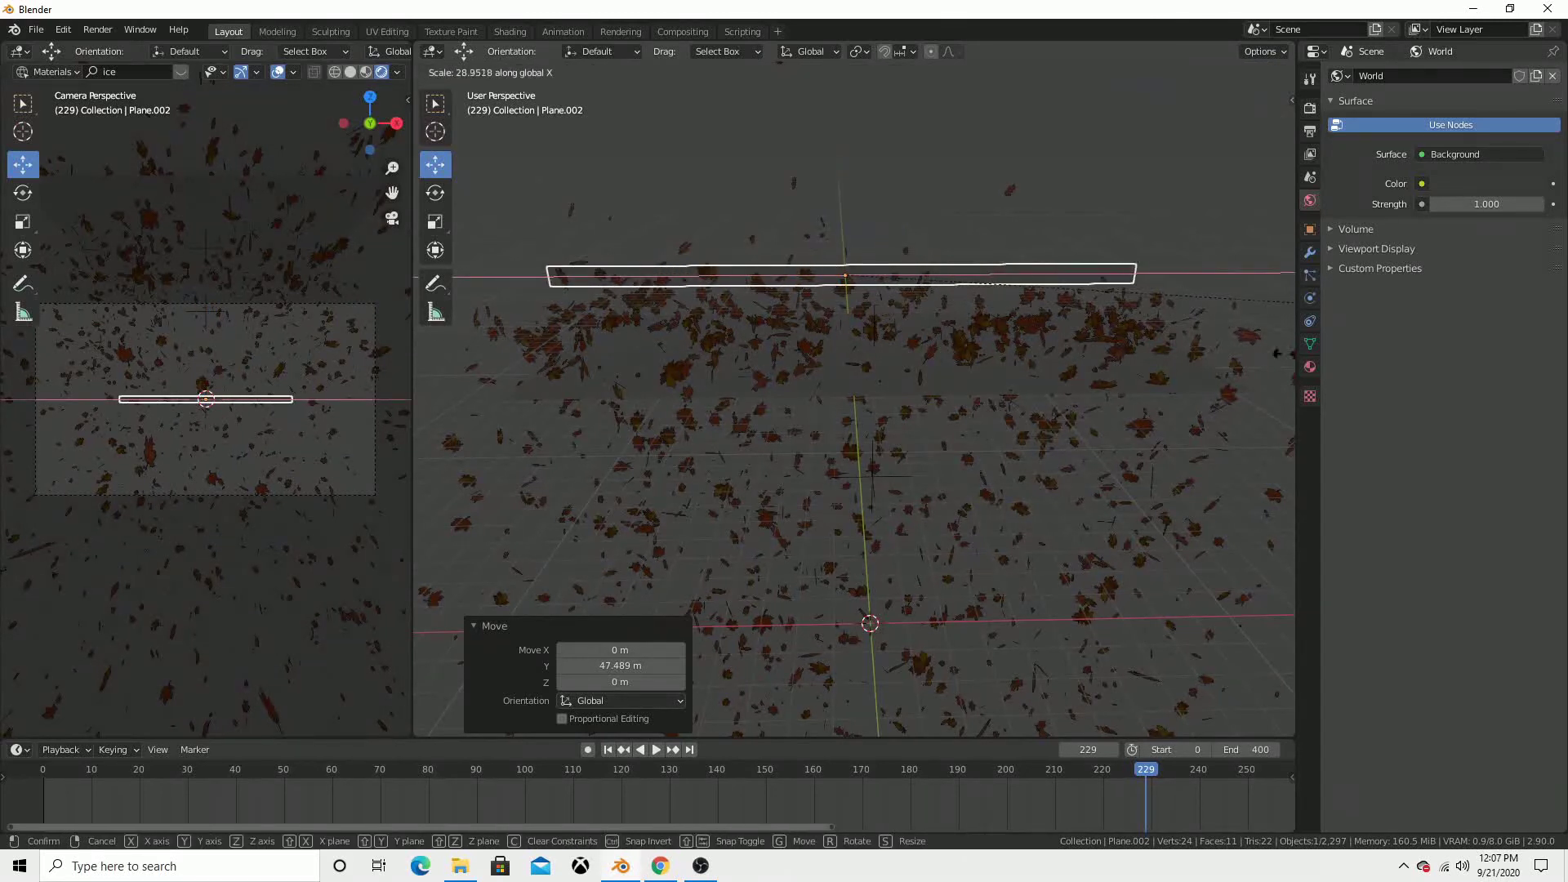
left_click(1045, 187)
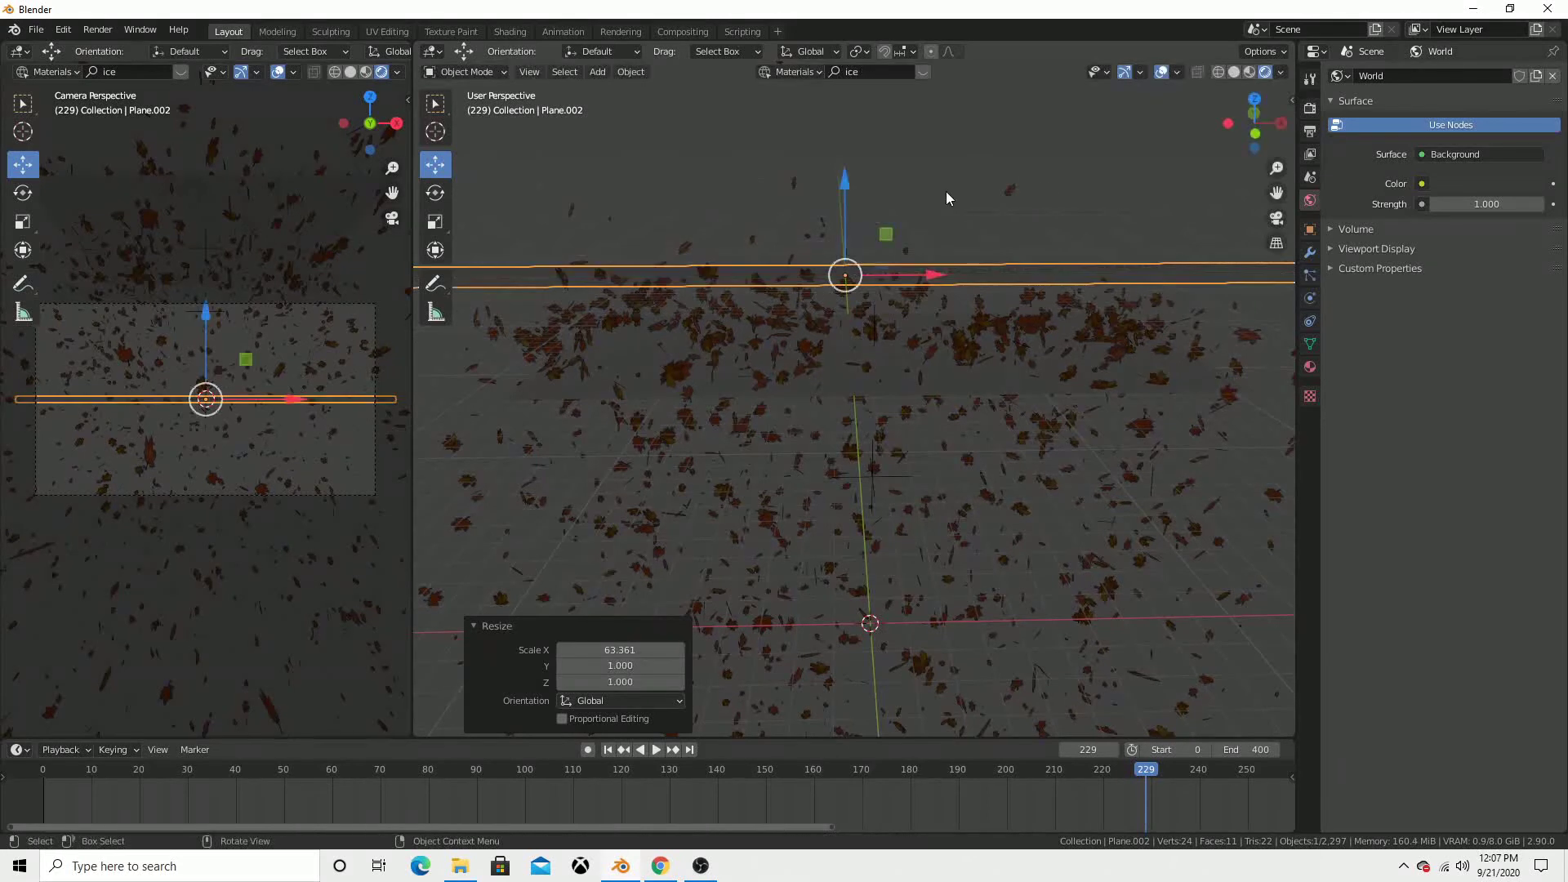
key("s")
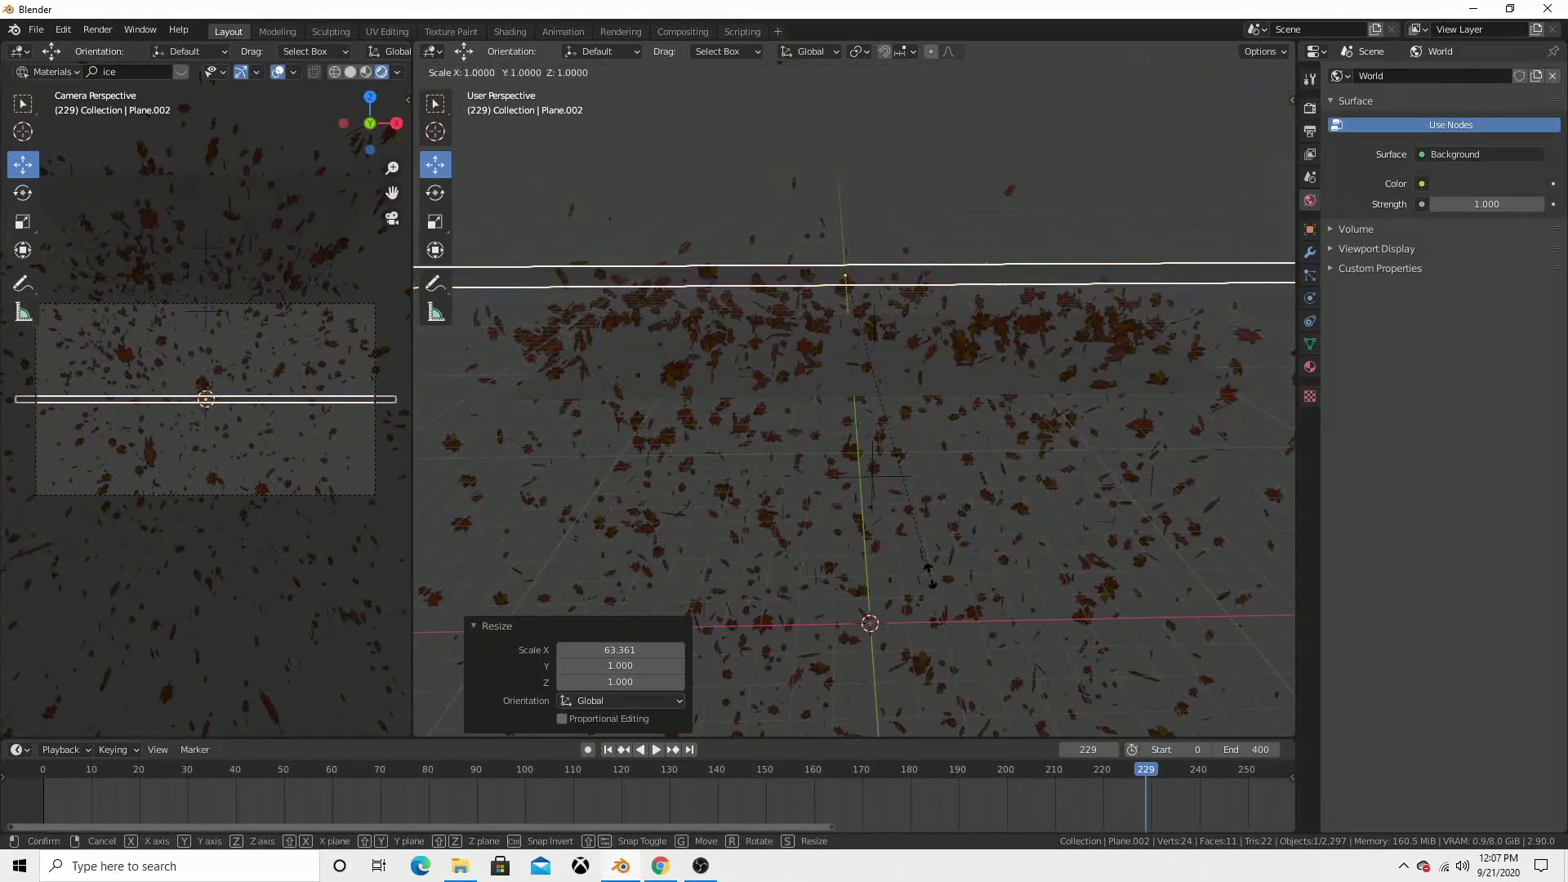
key("y")
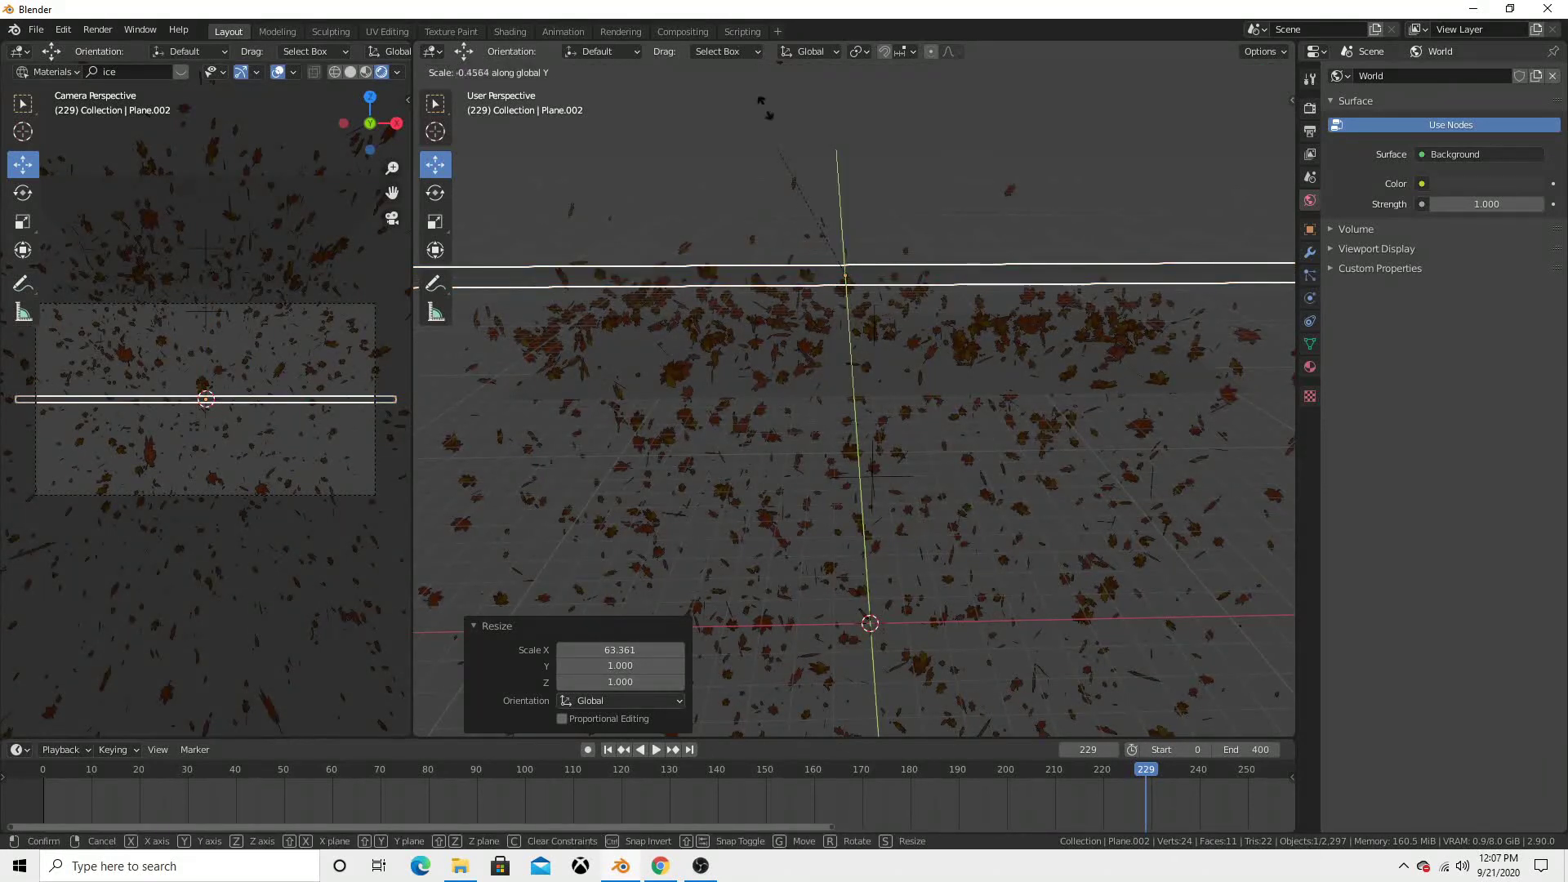
key("Escape")
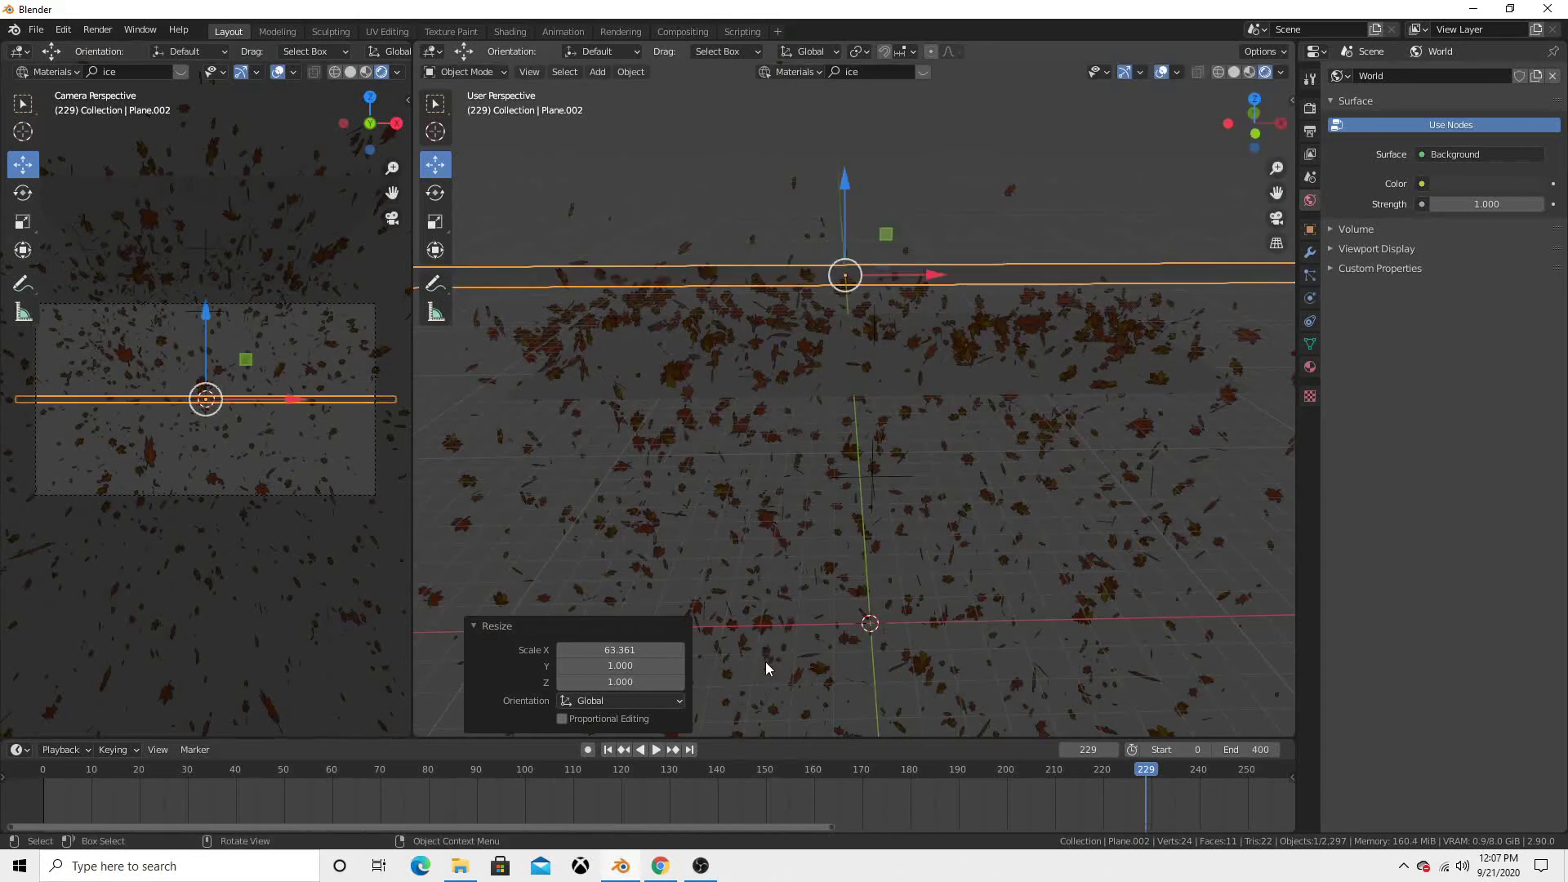
key("s")
key("x")
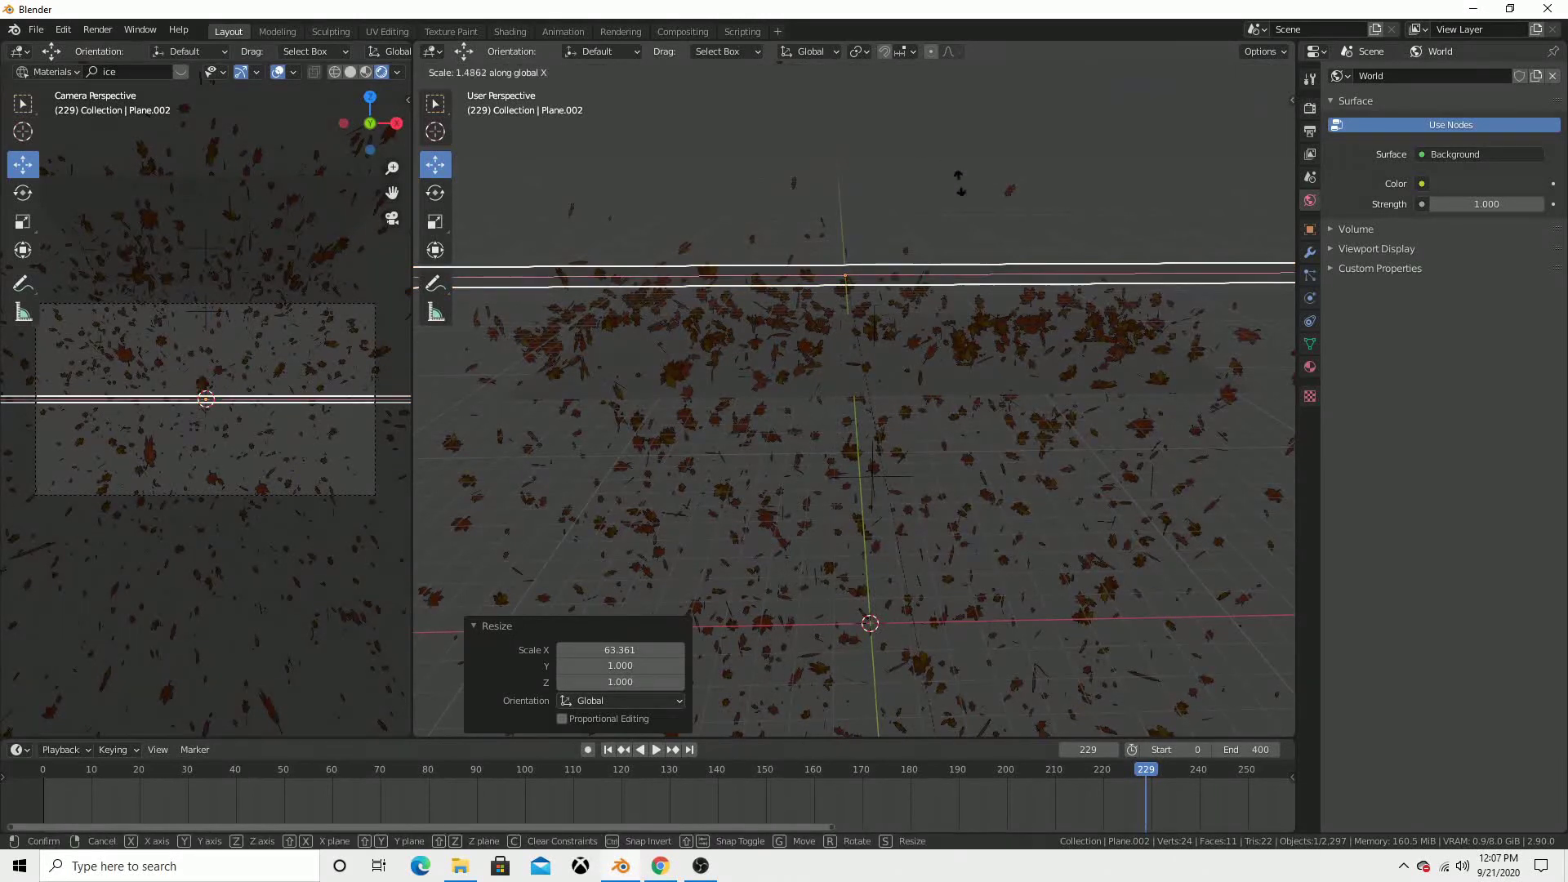
key("Escape")
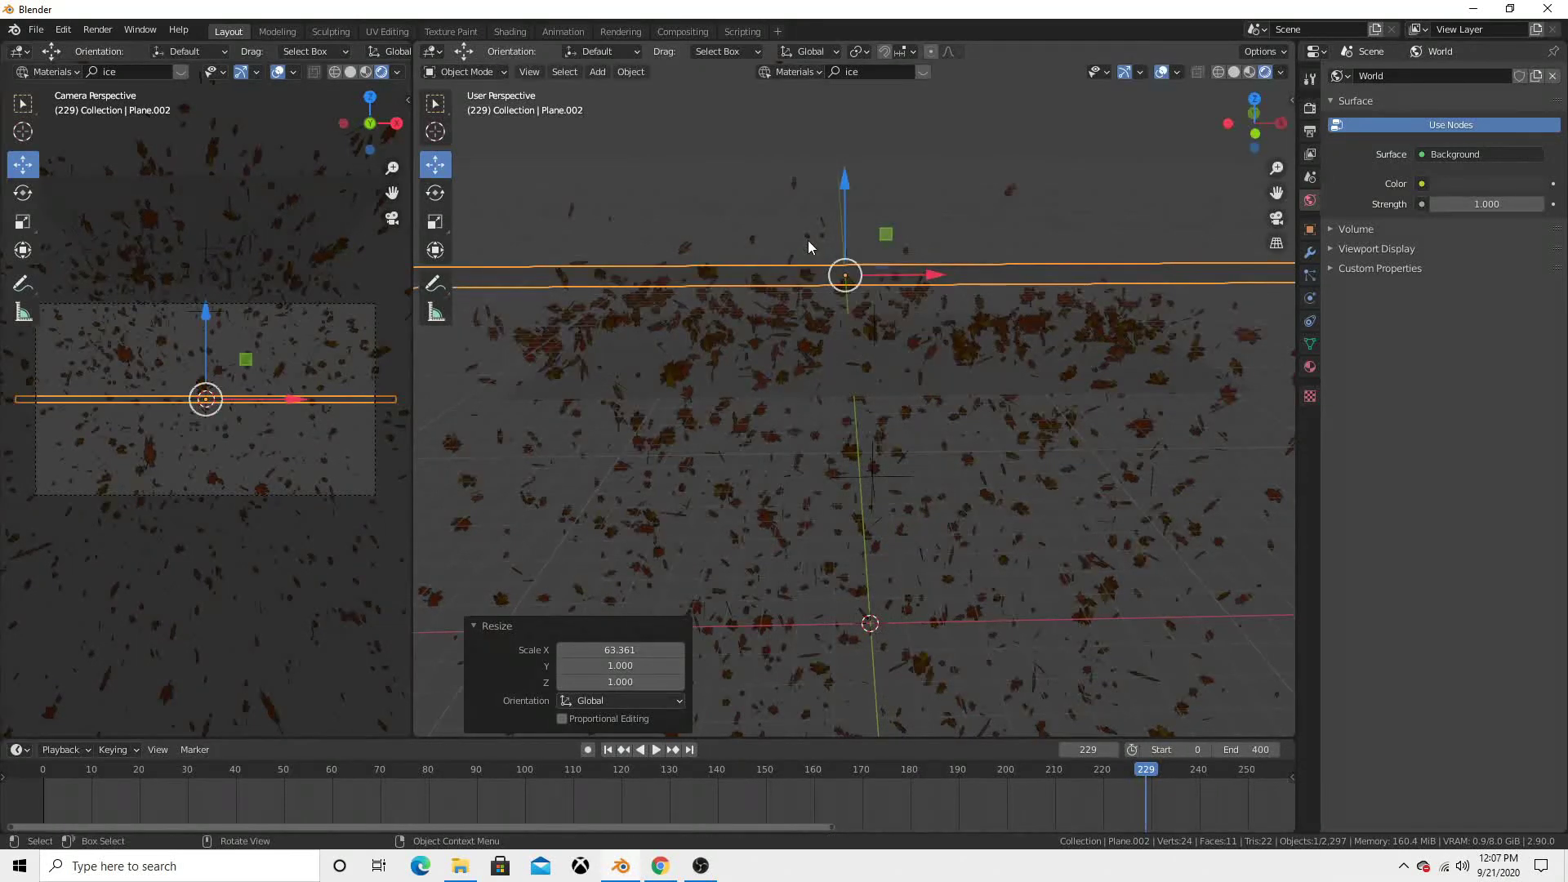
- Scale the plane to -39.848 along Z and recentre the left view on it
key("s")
key("z")
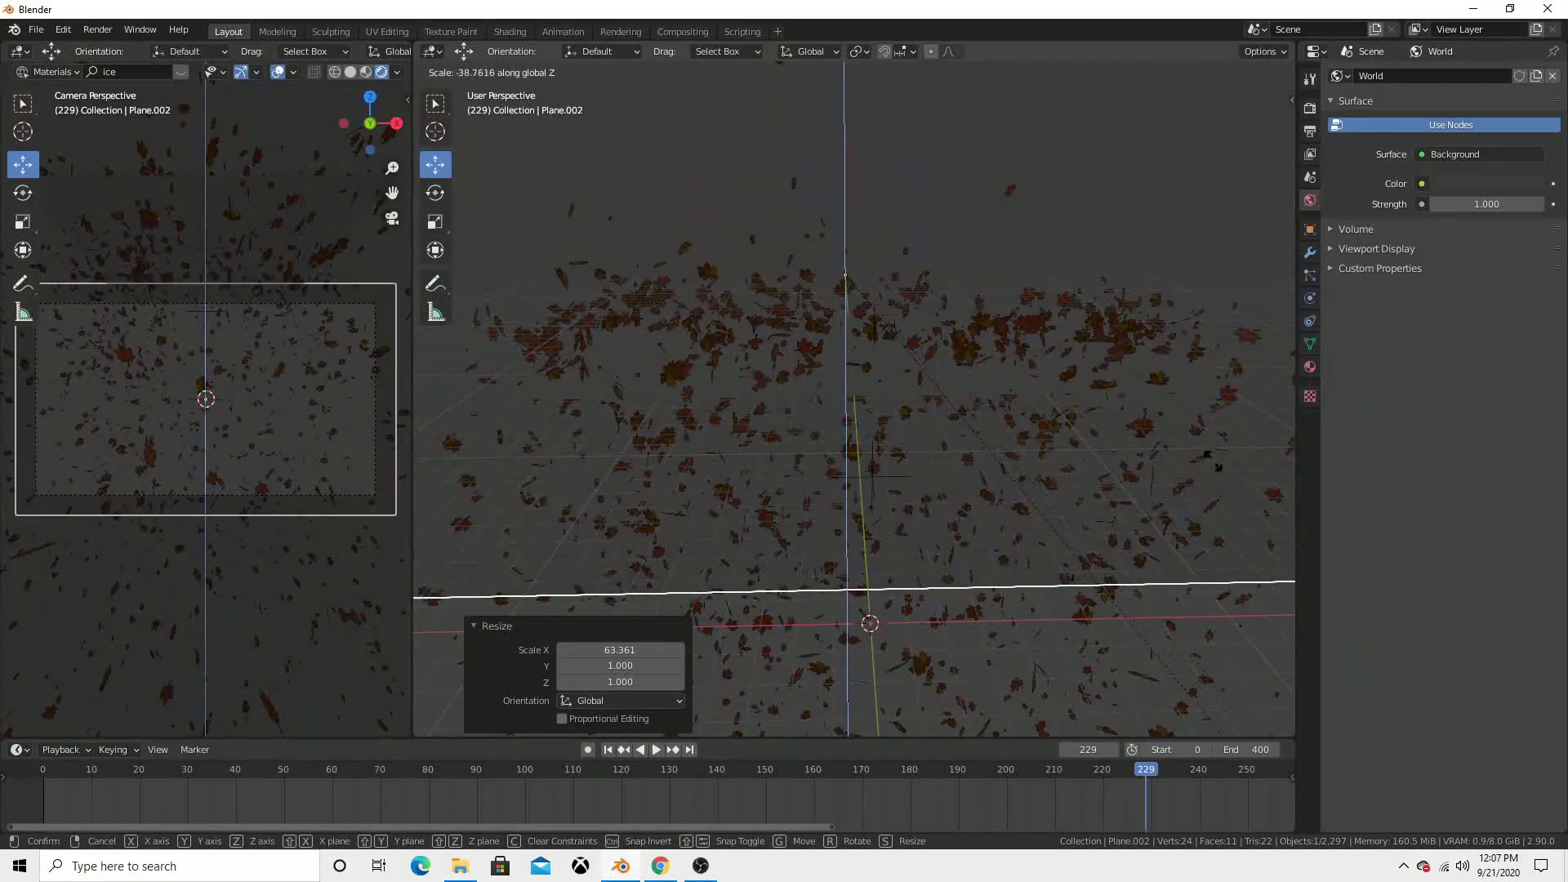
left_click(1157, 562)
mouse_move(261, 386)
middle_mouse_down()
mouse_move(158, 493)
mouse_move(218, 412)
mouse_move(235, 408)
mouse_move(170, 448)
mouse_move(343, 370)
mouse_move(384, 326)
mouse_move(345, 353)
middle_mouse_up()
scroll(196, 404, "down", 3)
scroll(196, 406, "down", 2)
scroll(196, 406, "down", 2)
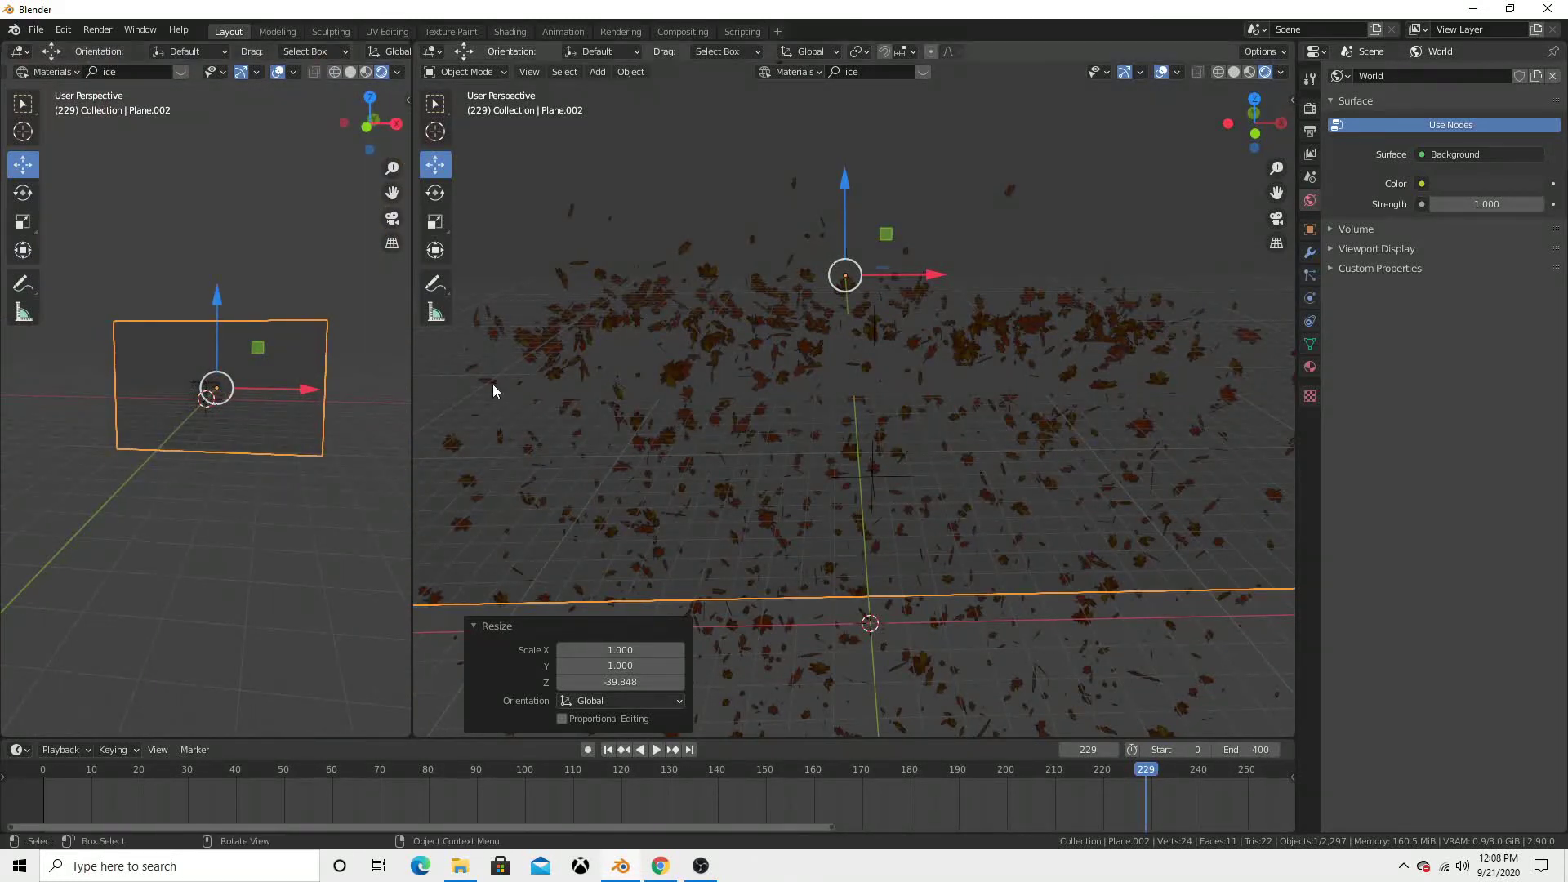
key("KP_Decimal")
- Give Plane.002 a new material, Material.002, with its base colour darkened to black
key("KP_0")
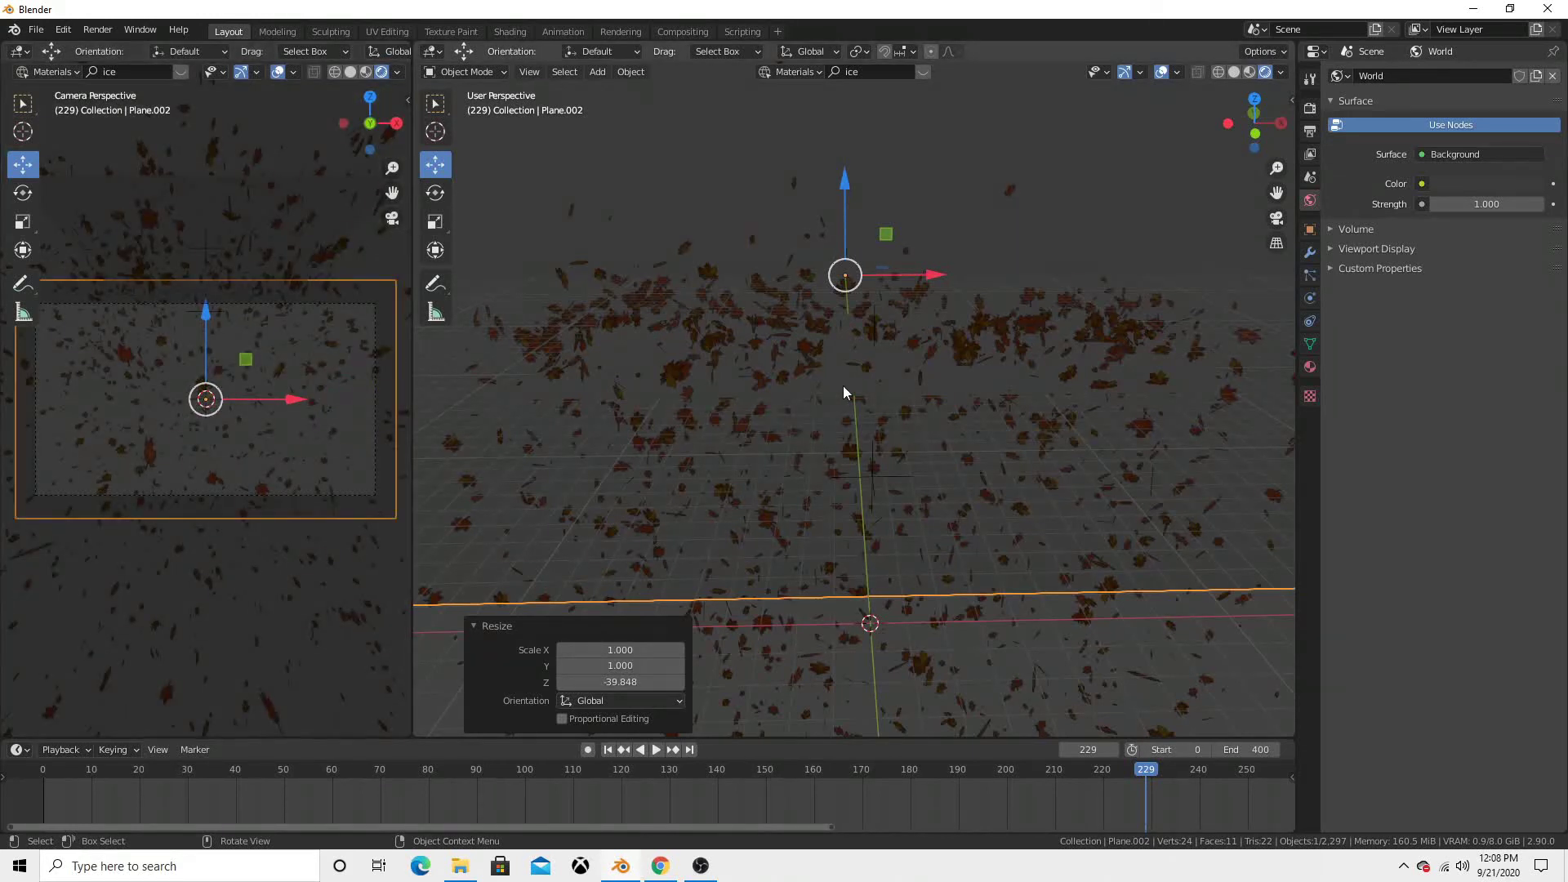
mouse_move(843, 386)
middle_mouse_down()
mouse_move(946, 434)
mouse_move(773, 450)
mouse_move(747, 423)
mouse_move(905, 459)
mouse_move(891, 449)
middle_mouse_up()
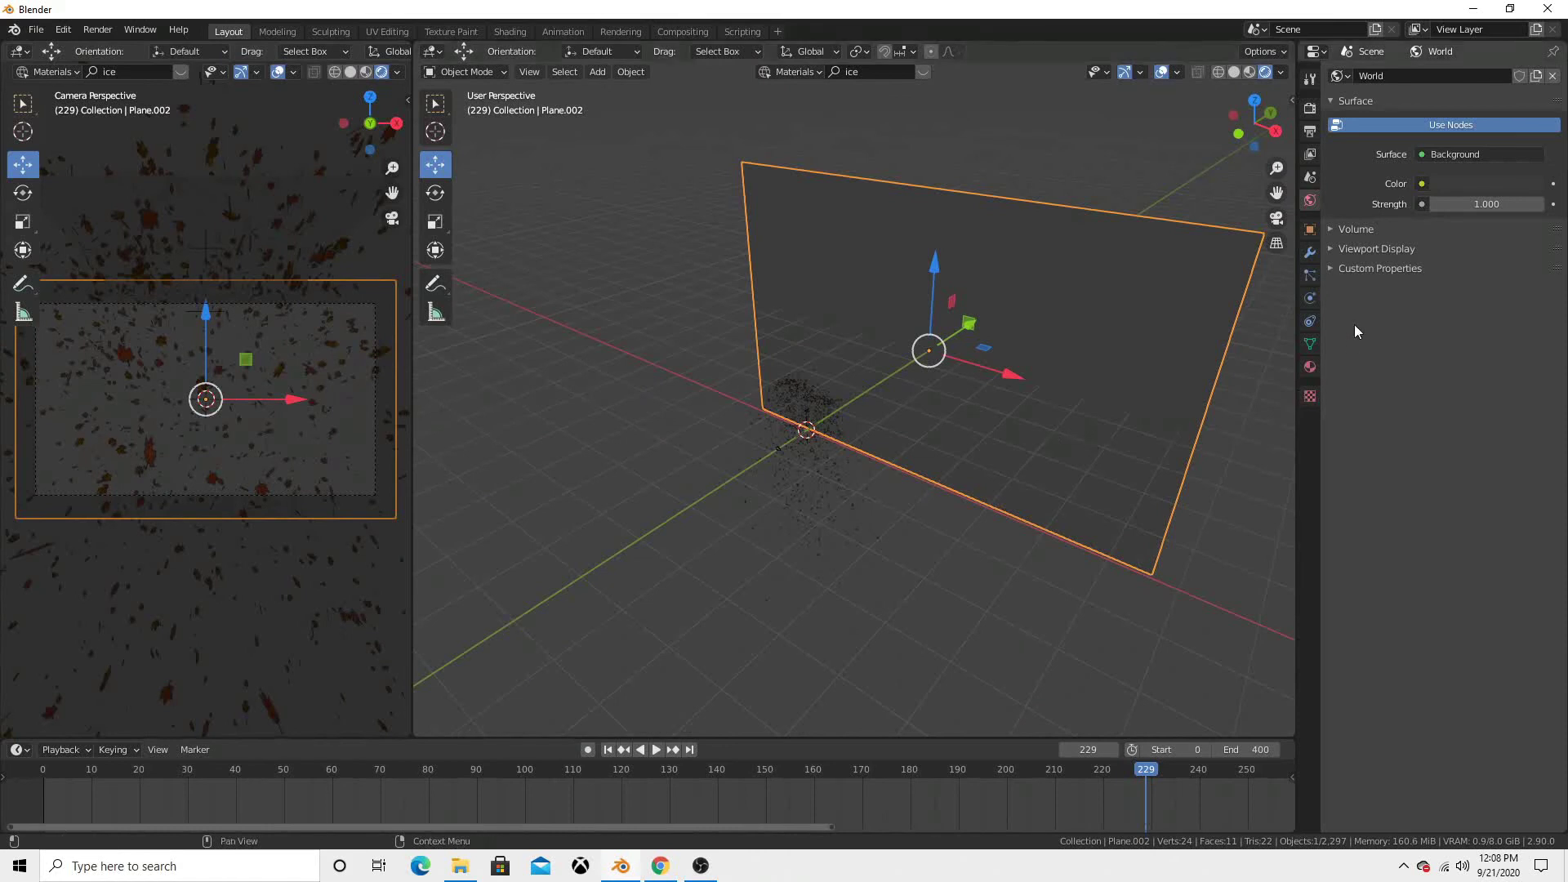
left_click(1311, 367)
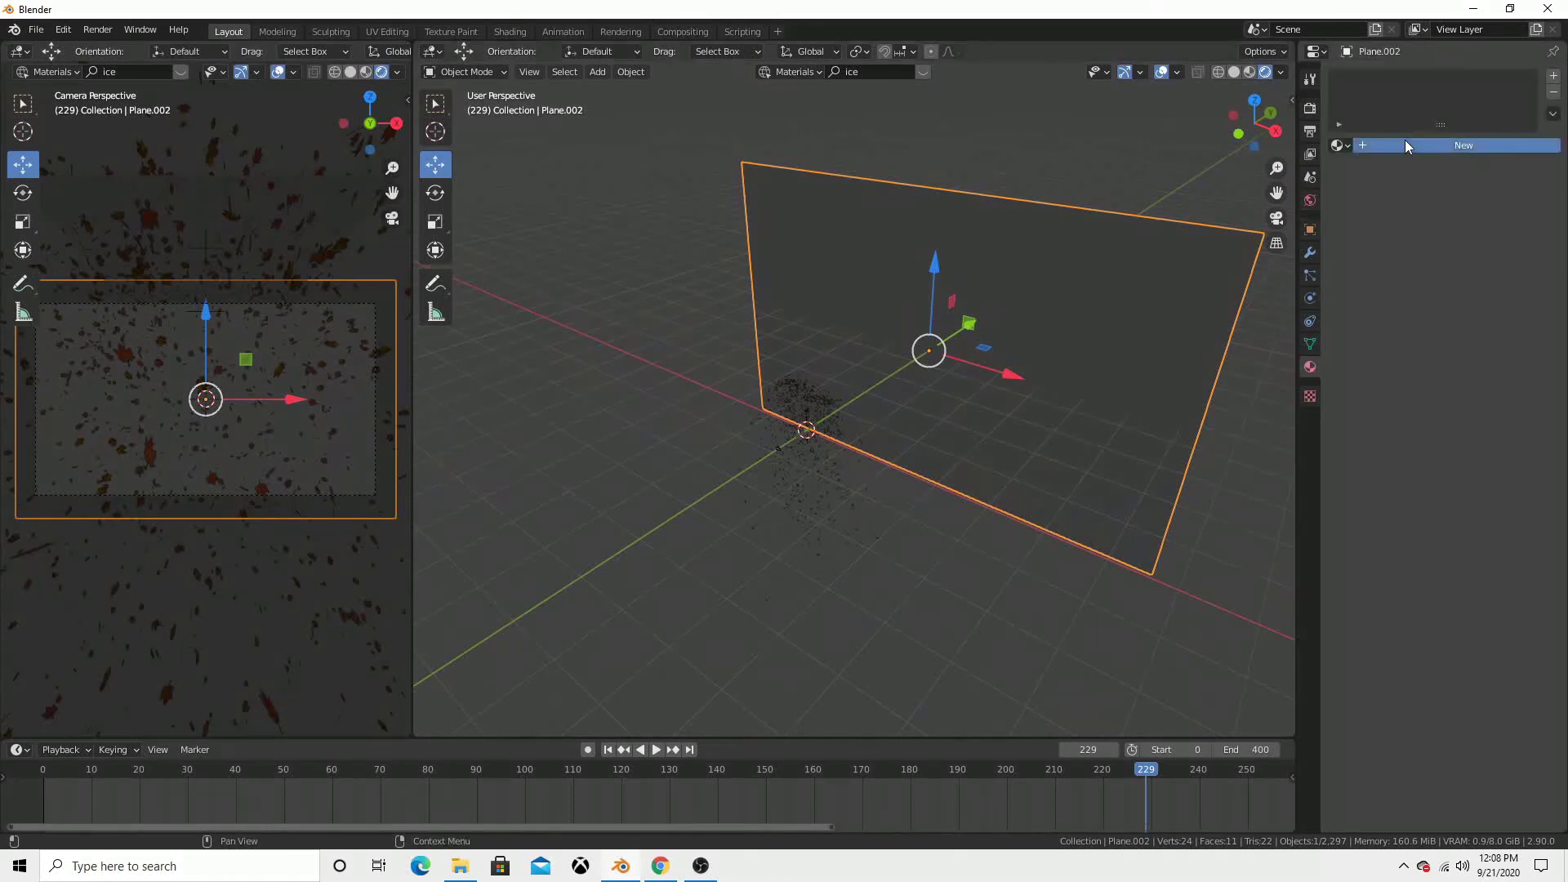
left_click(1405, 140)
left_click(1468, 315)
left_click_drag(1526, 162, 1531, 199)
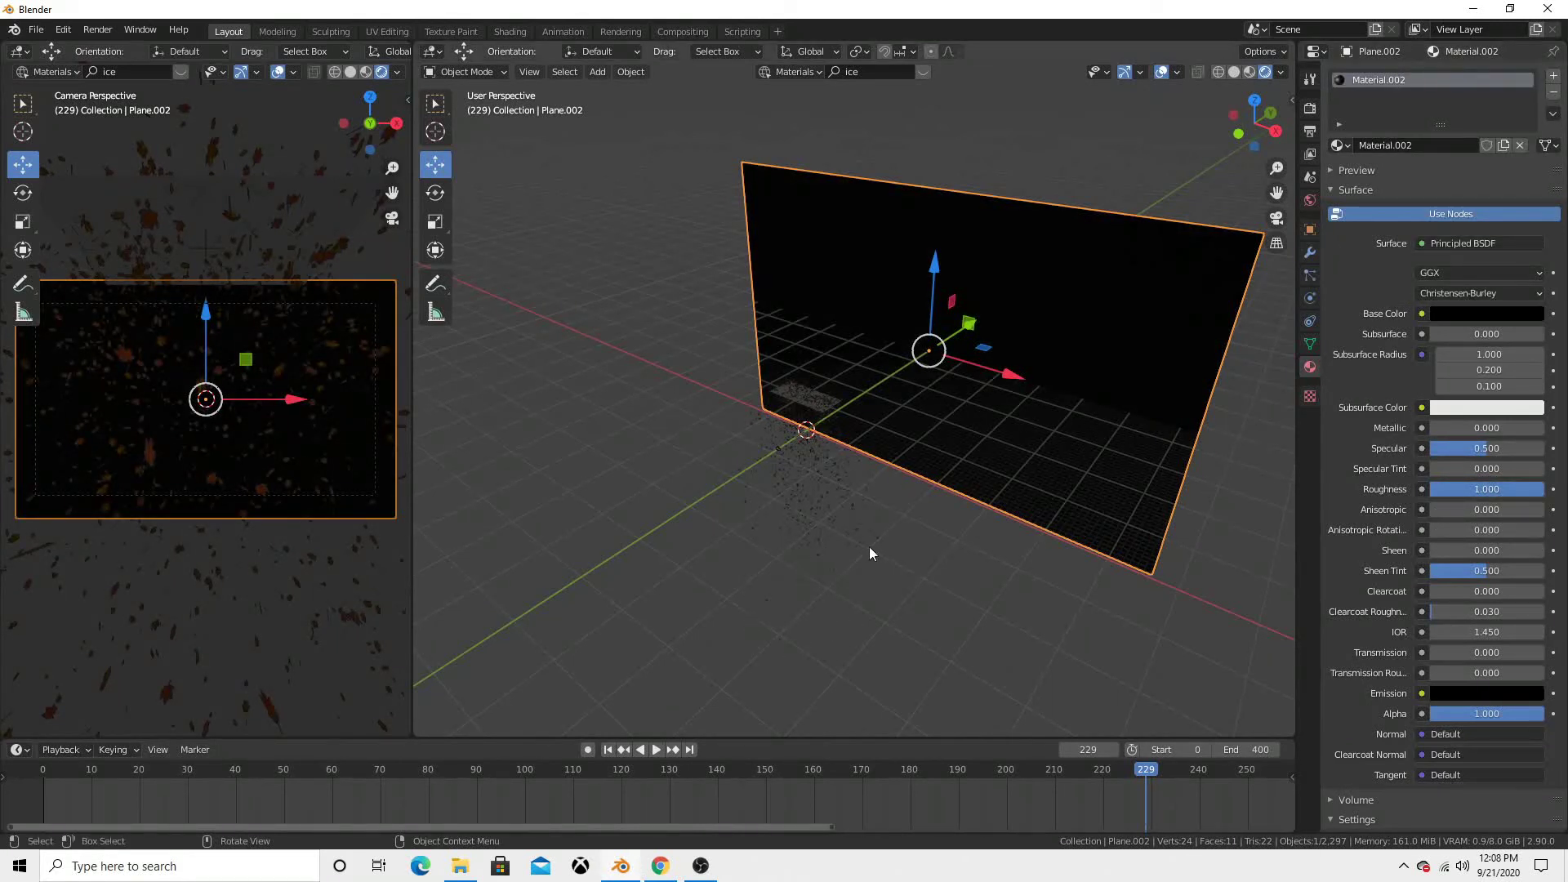
middle_click_drag(869, 546, 921, 541)
middle_click_drag(1015, 584, 1064, 559)
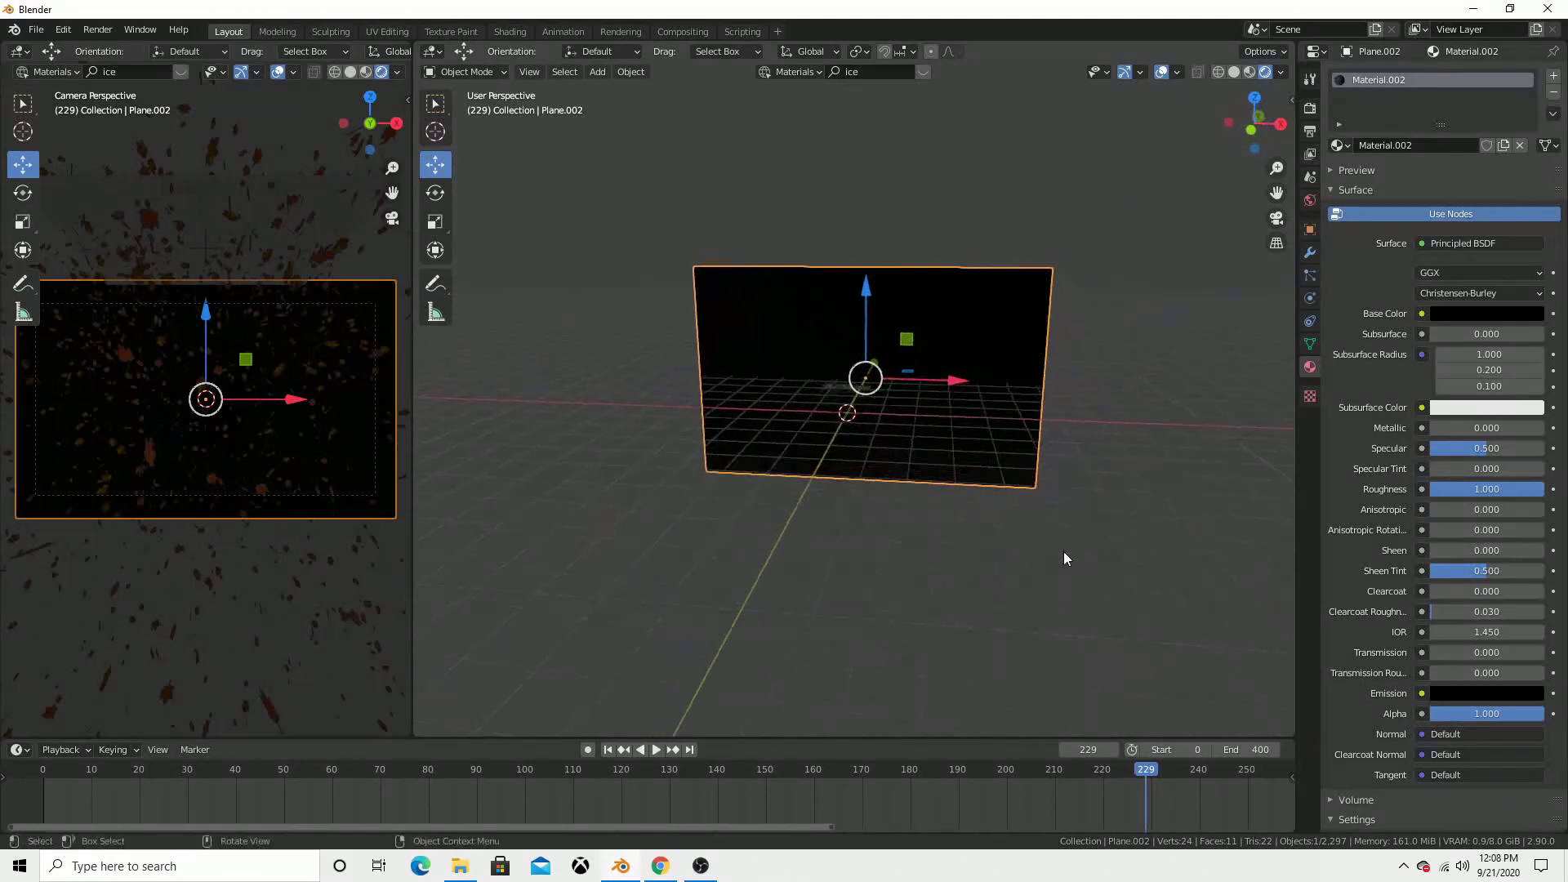
scroll(193, 424, "up", 4)
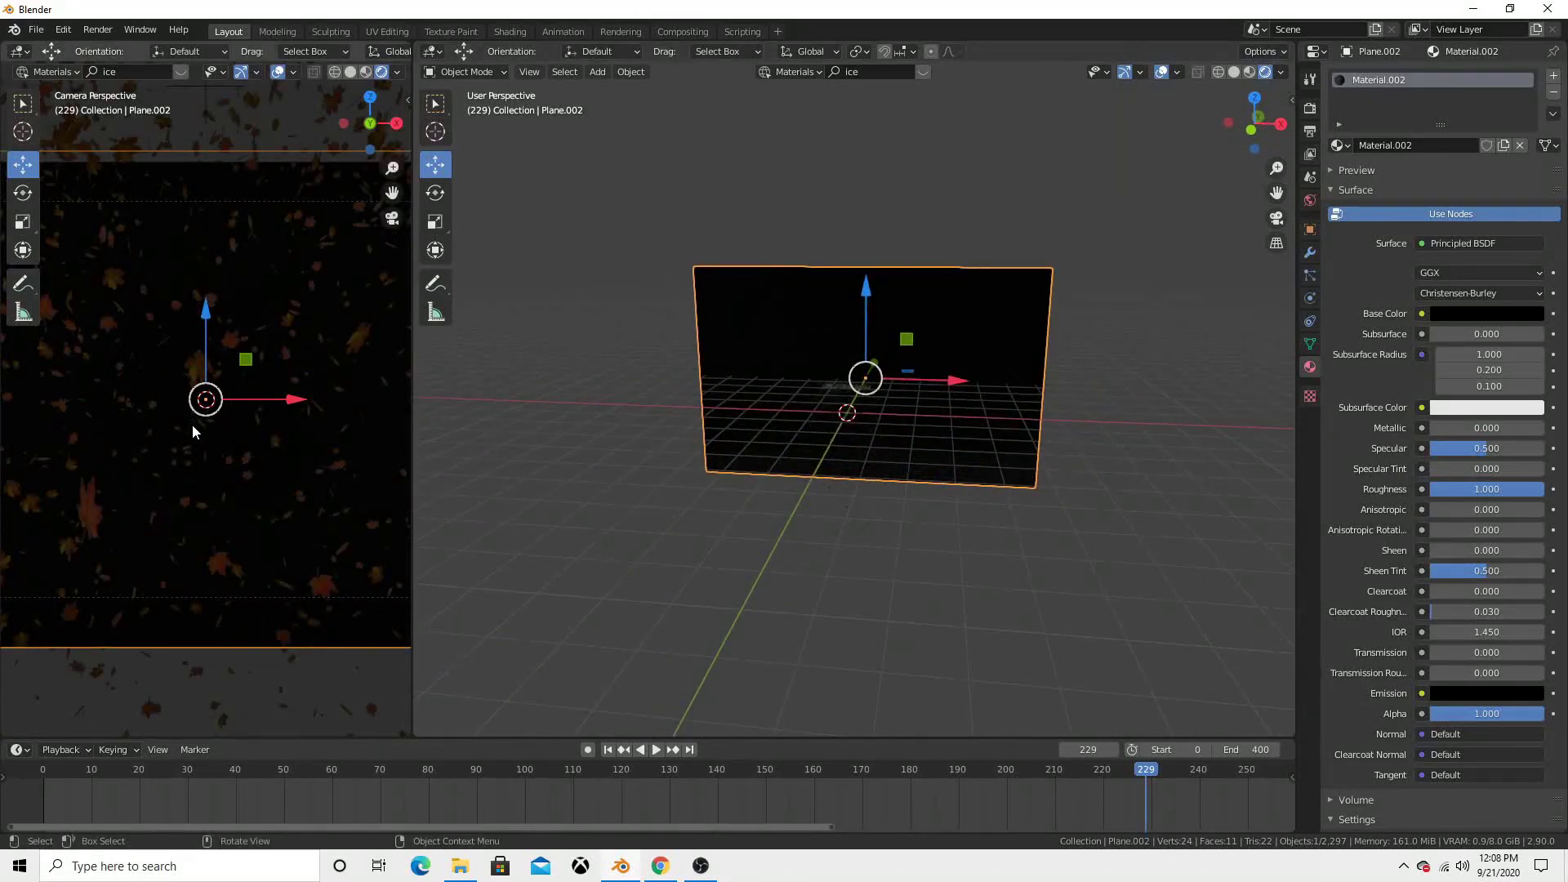
scroll(193, 423, "down", 3)
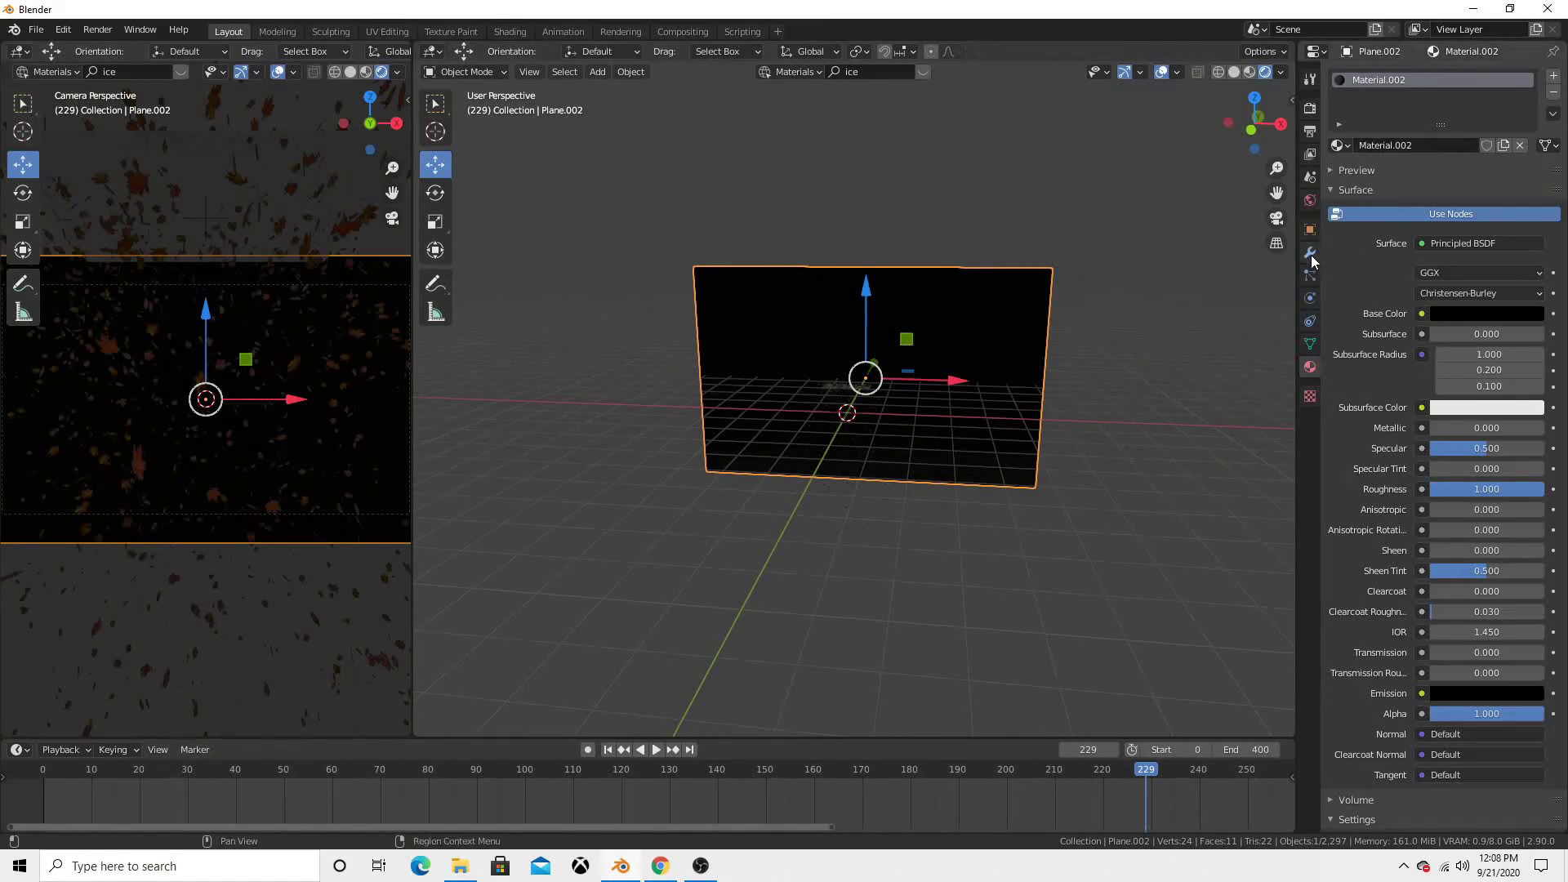
- Raise the World colour value from about 0.23 to 0.41 for a light grey, then rewind to the first frame
left_click(1311, 201)
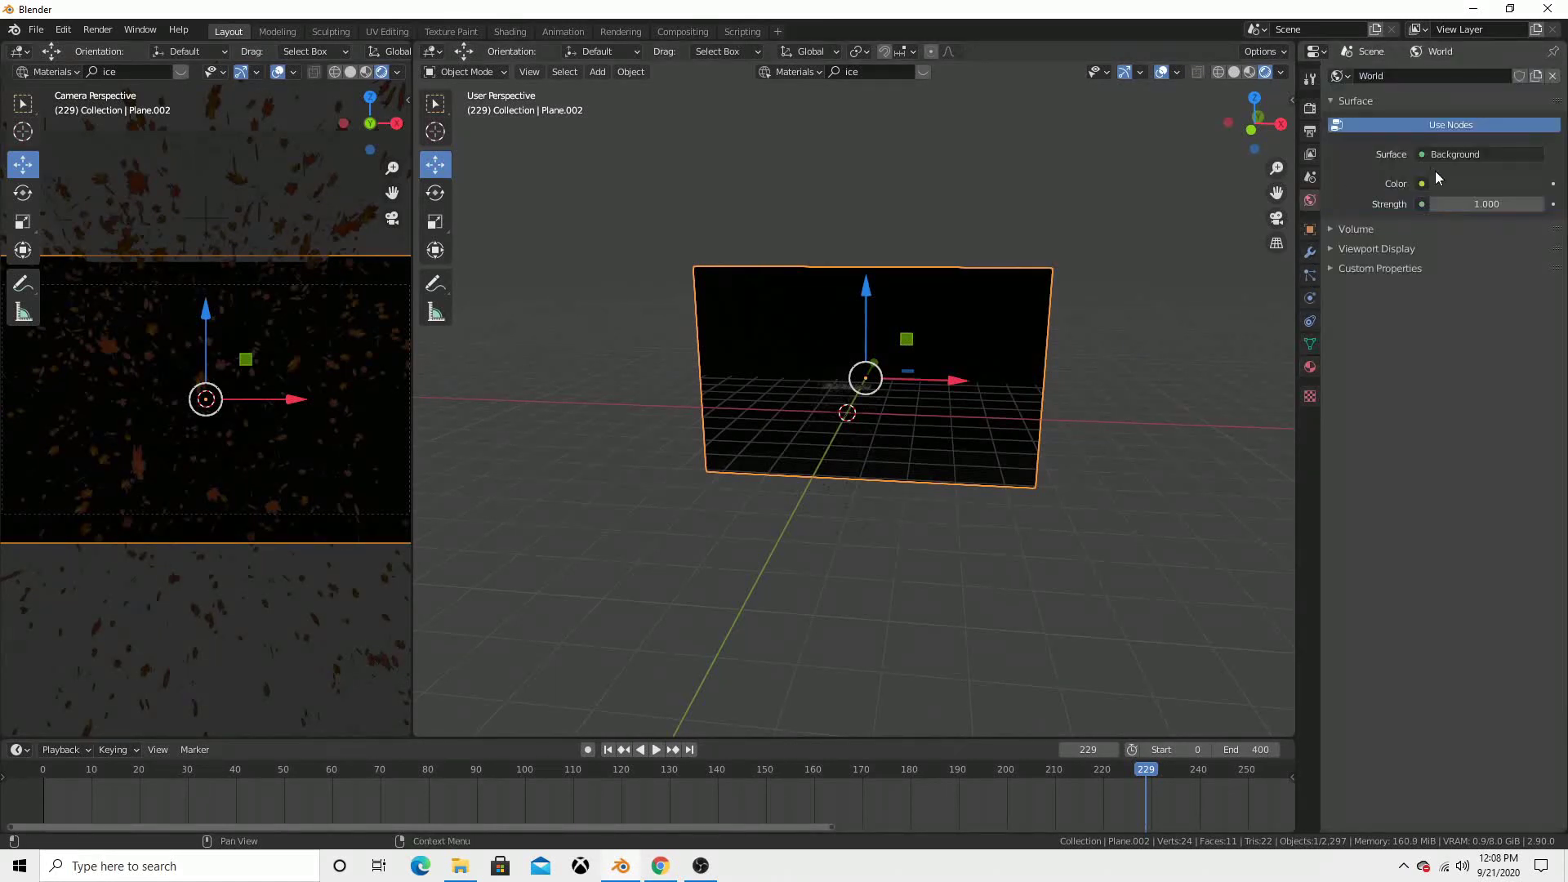
left_click(1452, 185)
left_click_drag(1529, 288, 1533, 286)
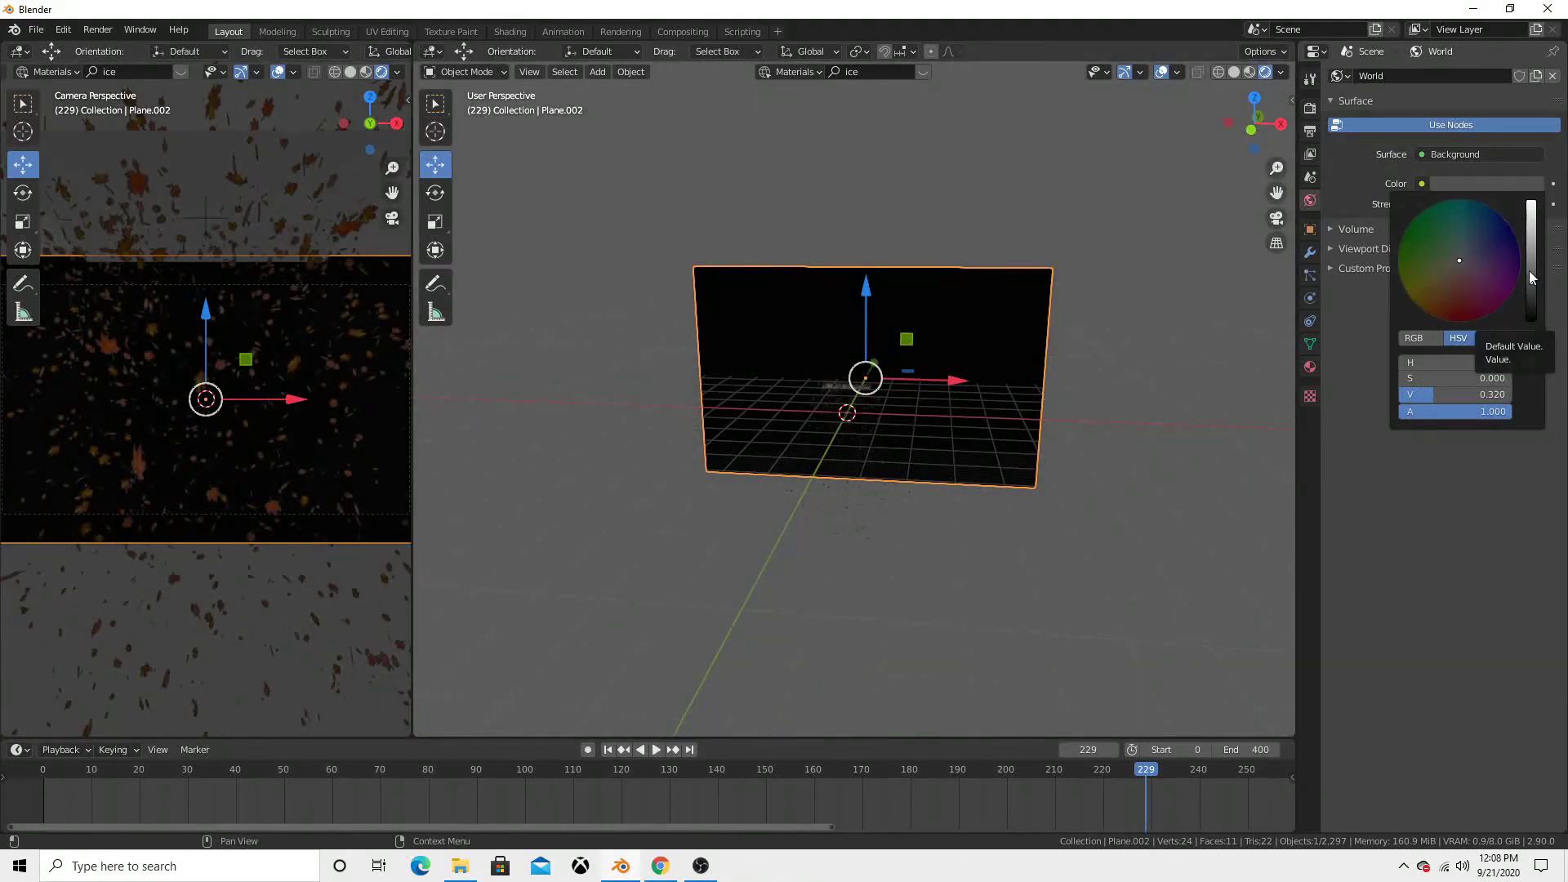
left_click(1533, 278)
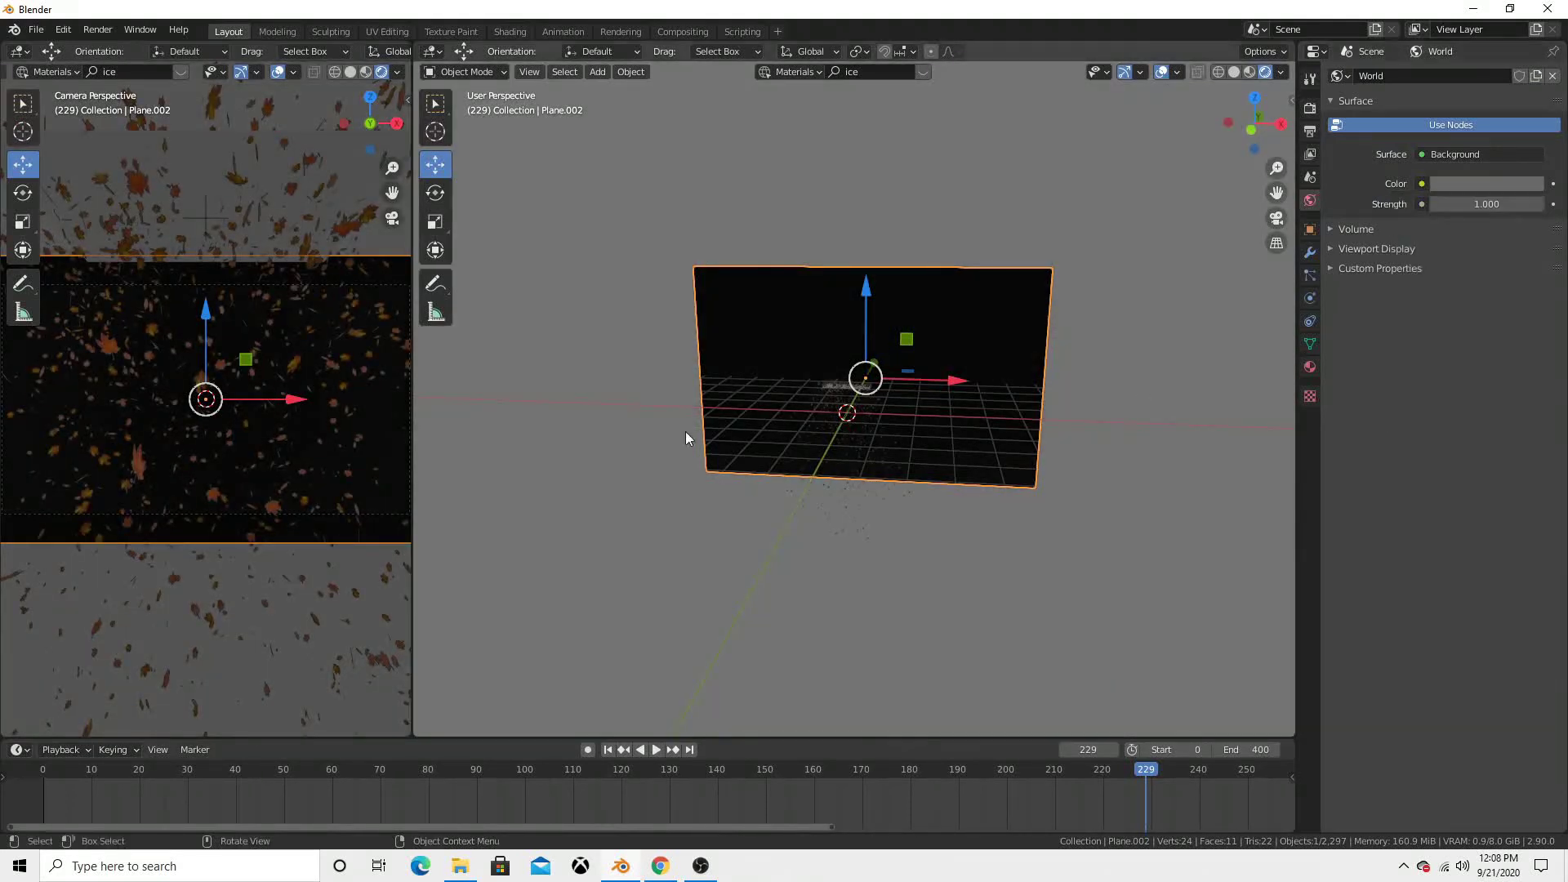
scroll(271, 412, "up", 2)
scroll(271, 412, "up", 1)
scroll(271, 413, "down", 1)
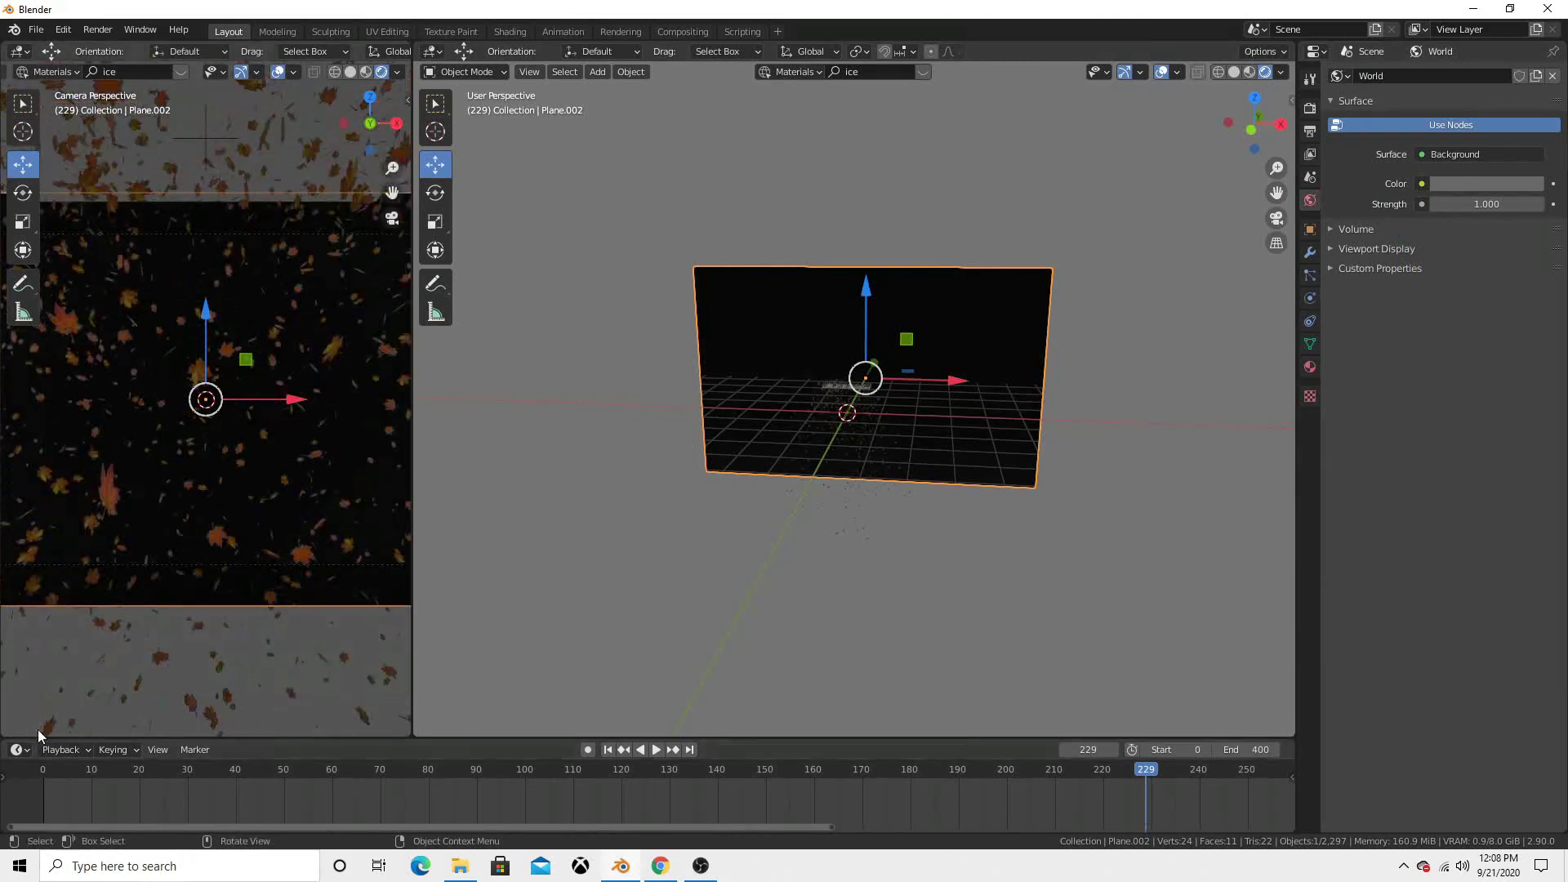
left_click(608, 750)
- Play the falling-leaf animation against the black backdrop, stop it, then play it again
left_click(656, 750)
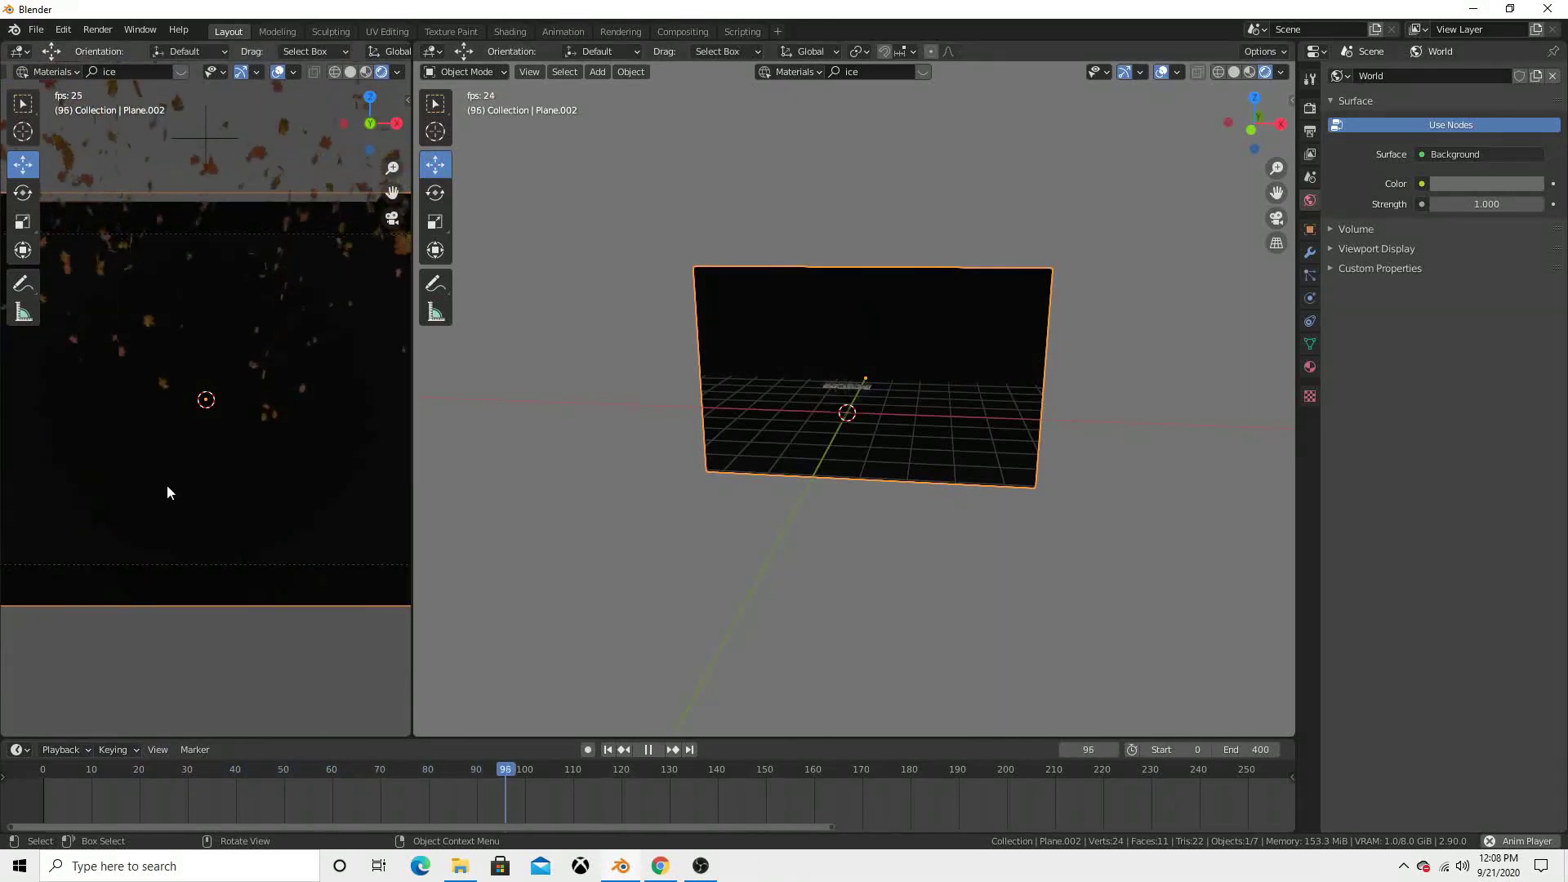
scroll(209, 483, "down", 2)
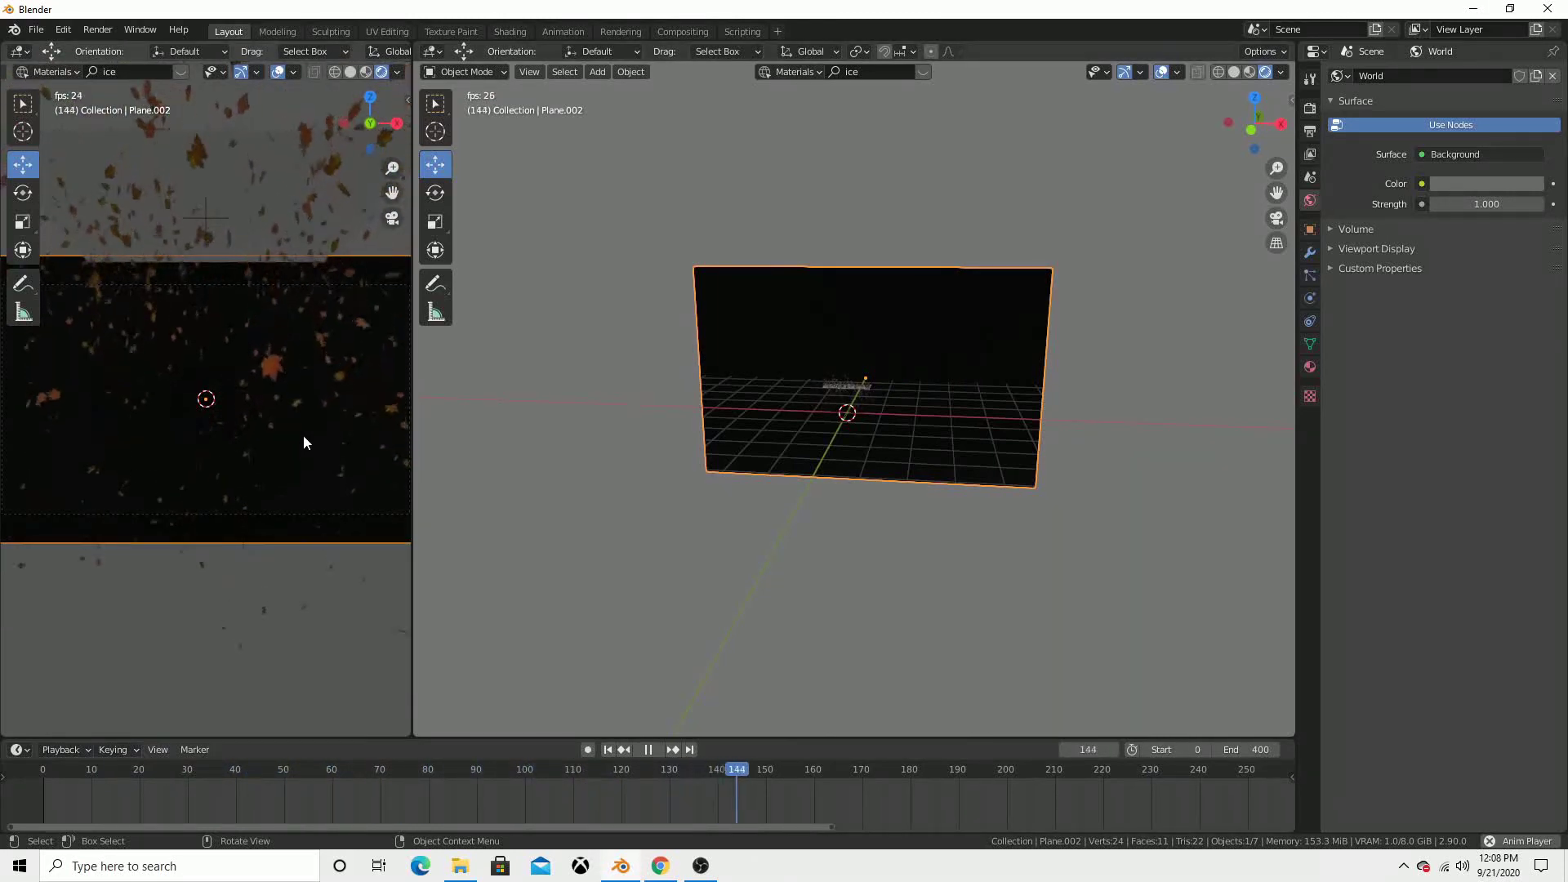
scroll(303, 442, "up", 1)
scroll(303, 442, "up", 1)
scroll(303, 441, "up", 1)
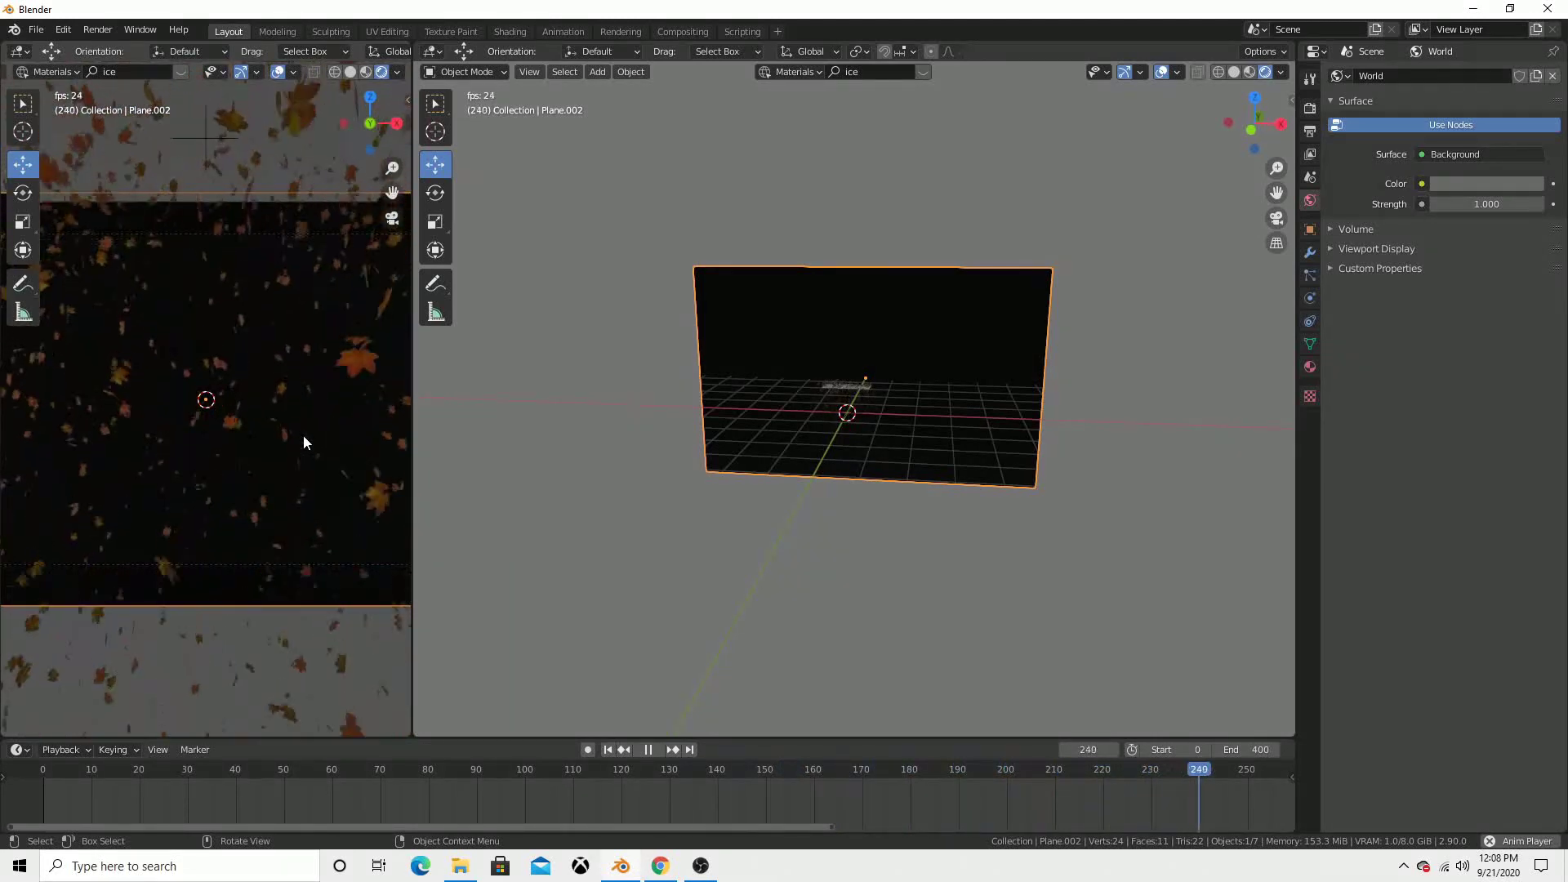
scroll(303, 442, "up", 1)
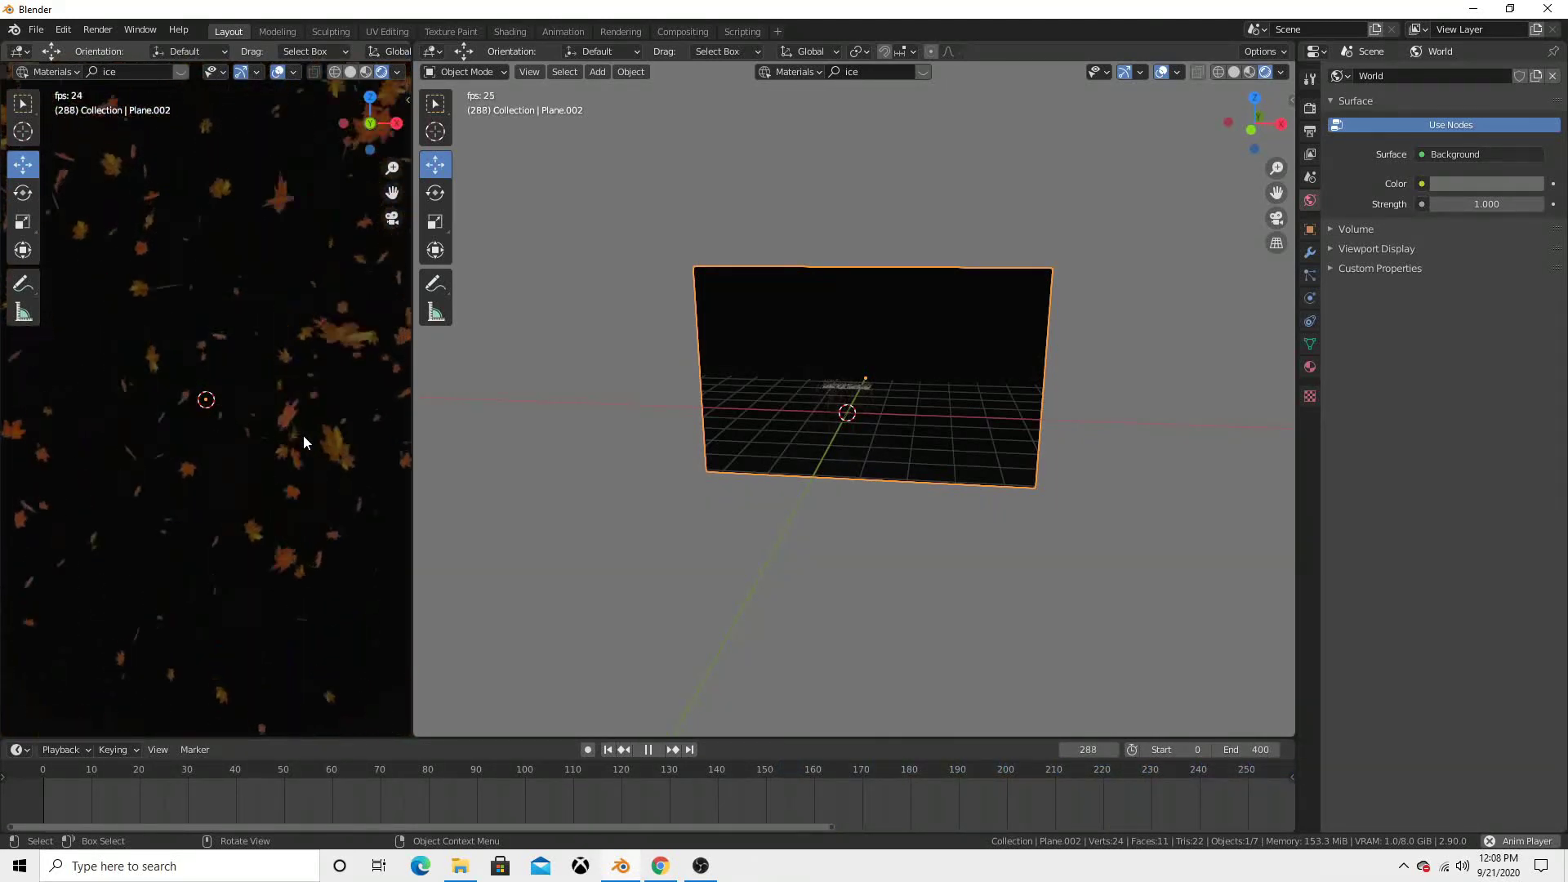
scroll(303, 441, "down", 1)
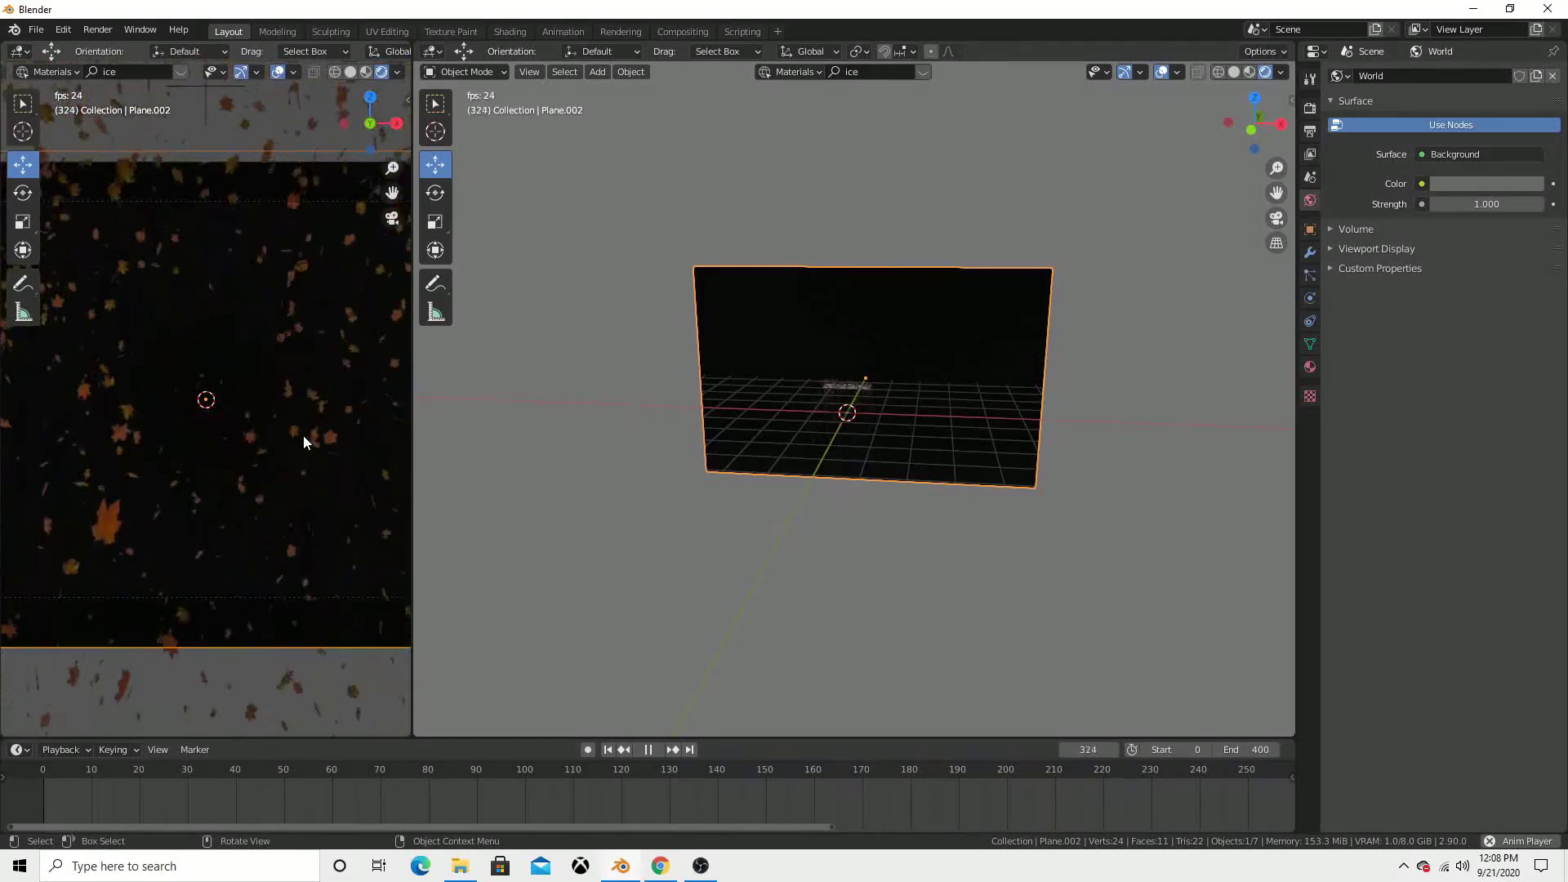
scroll(302, 441, "down", 1)
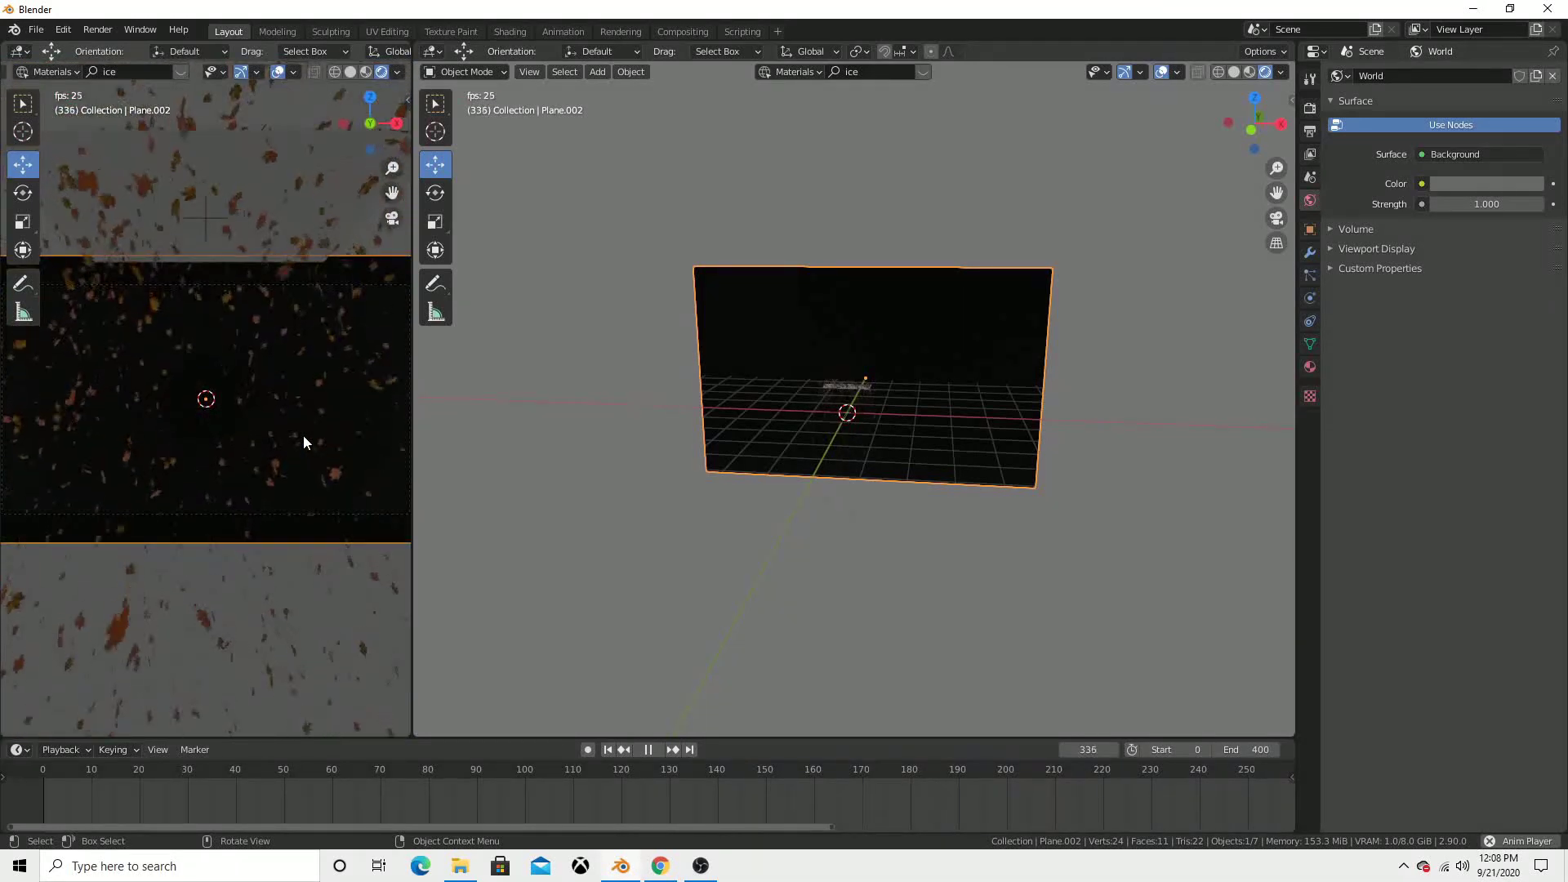
scroll(302, 441, "down", 1)
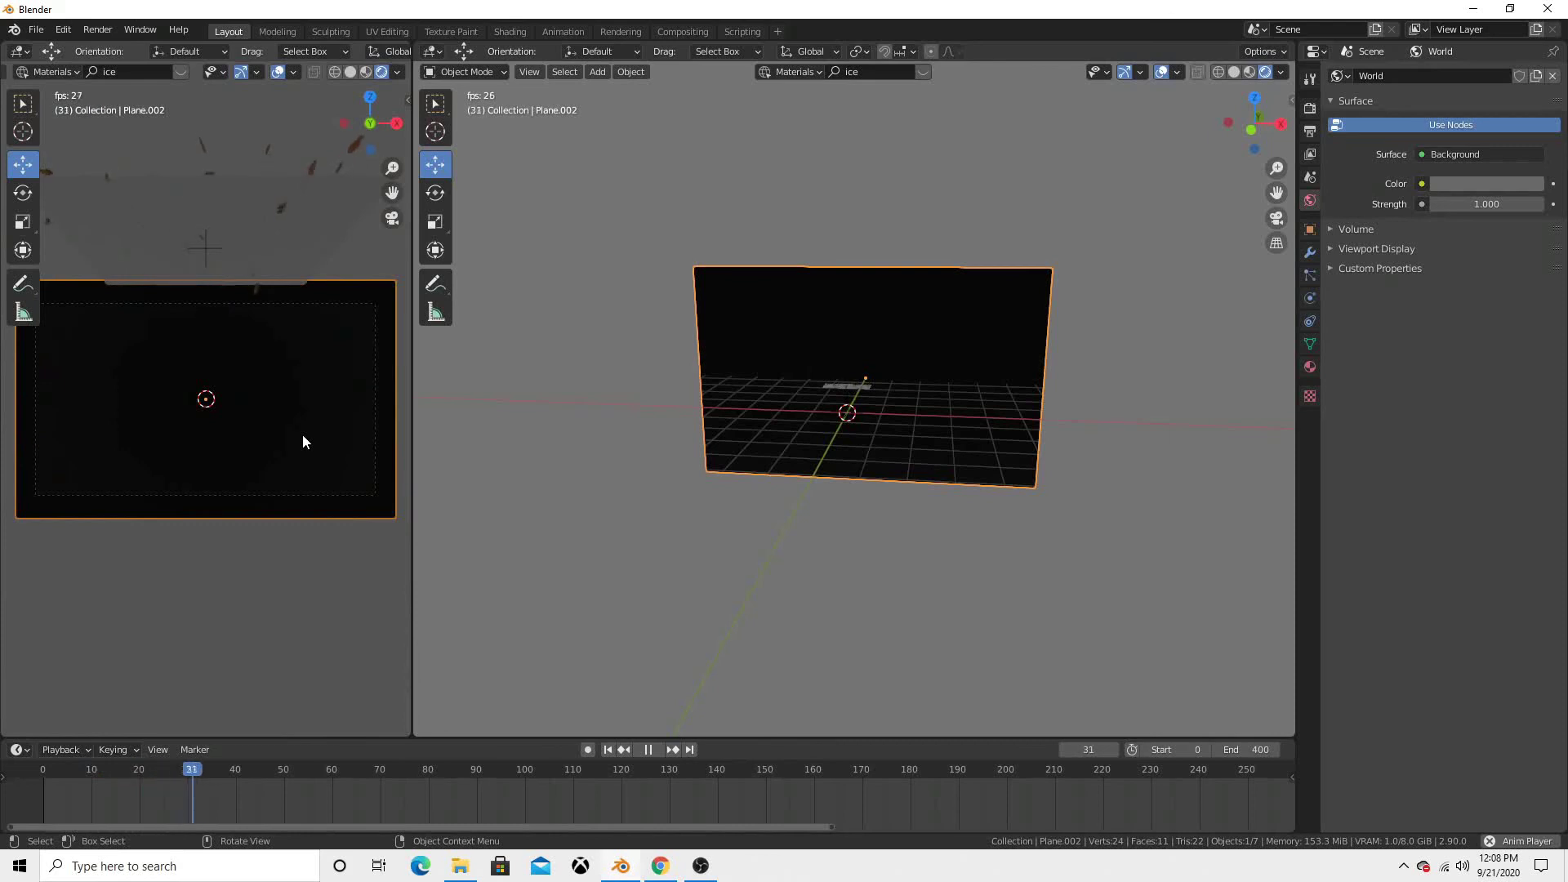
key("space")
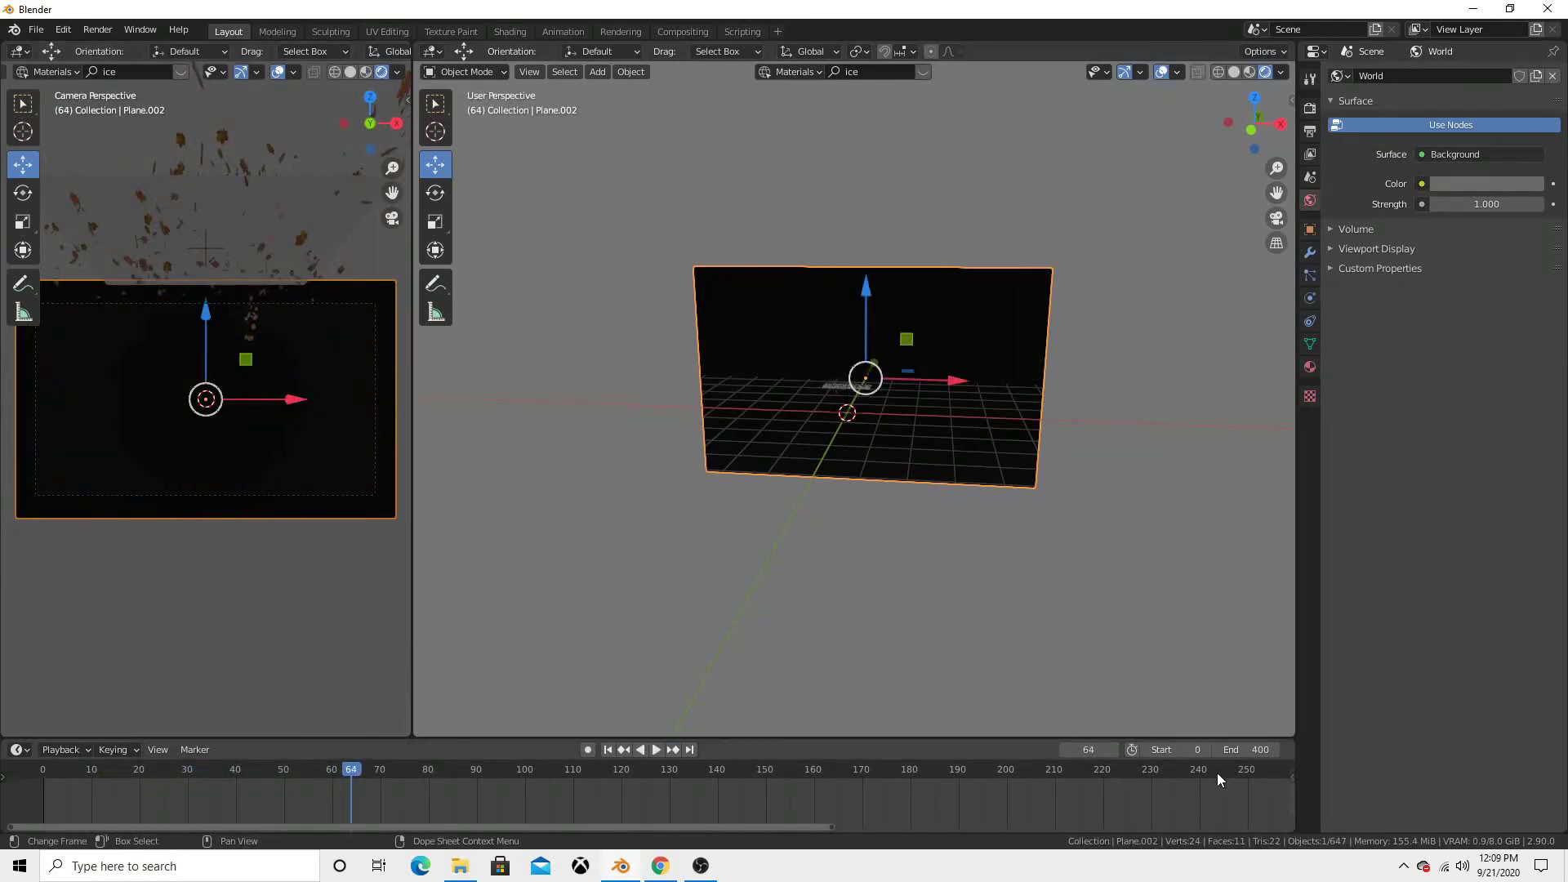
left_click(656, 750)
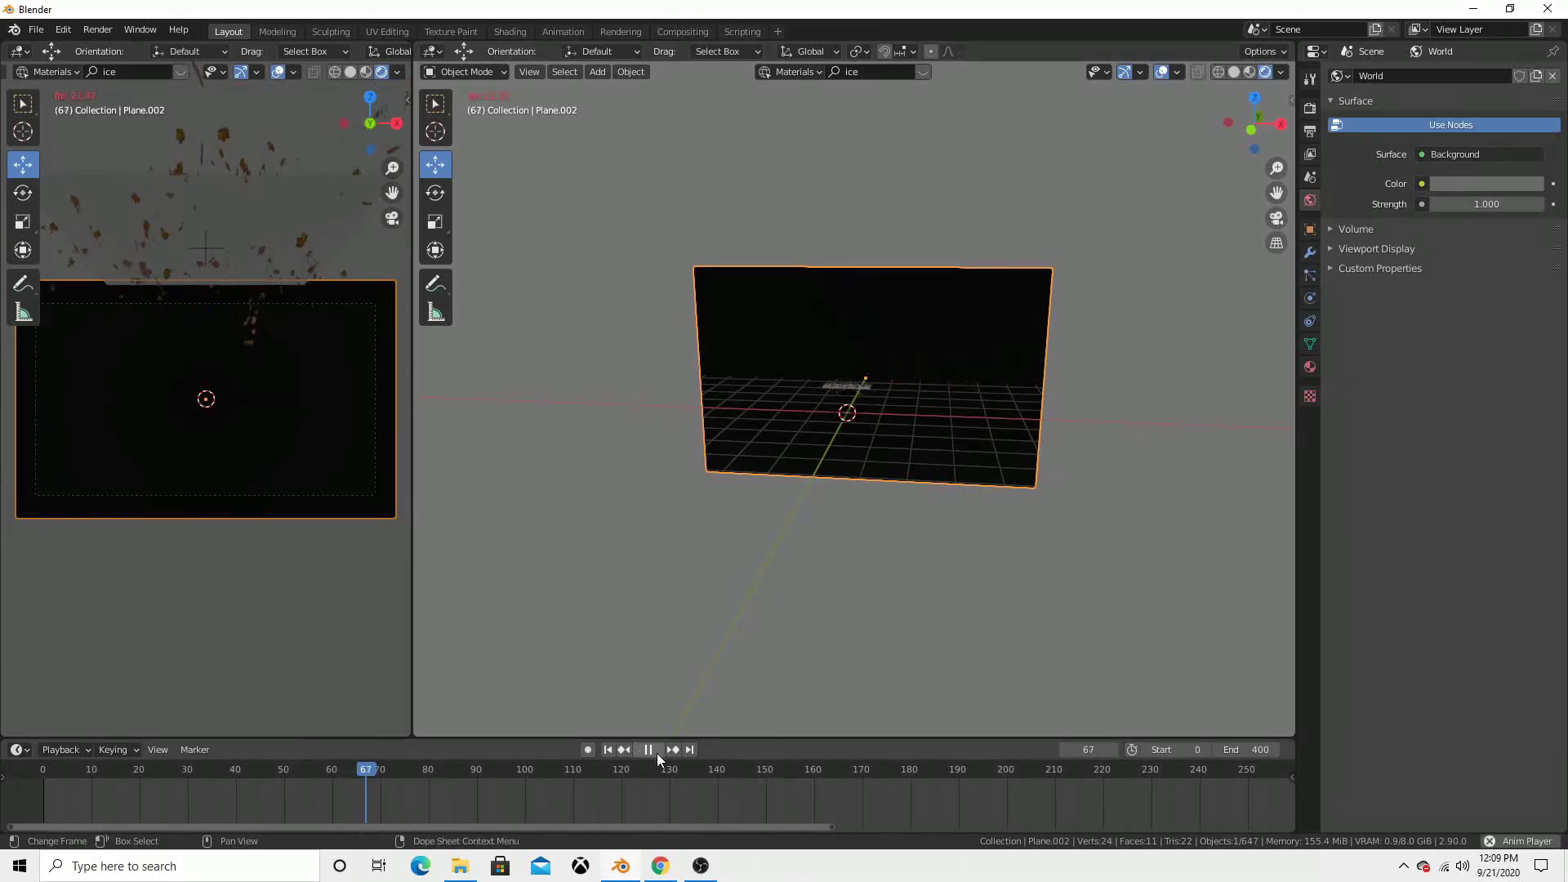